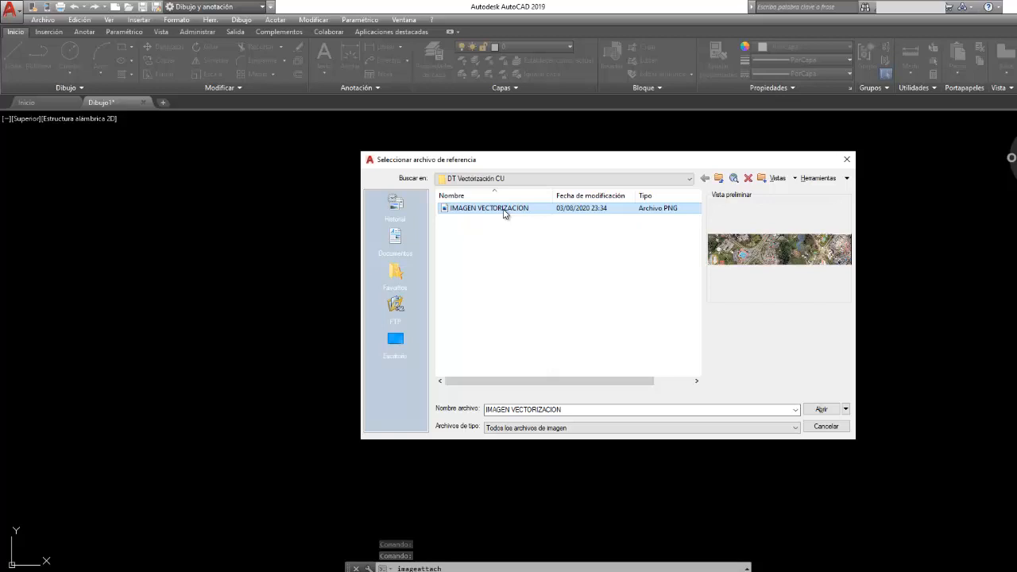
- Attach the IMAGEN VECTORIZACION image with a relative path at a picked insertion point, scale factor 1 and rotation 0
{"action": "left_click", "coordinate": [823, 410]}
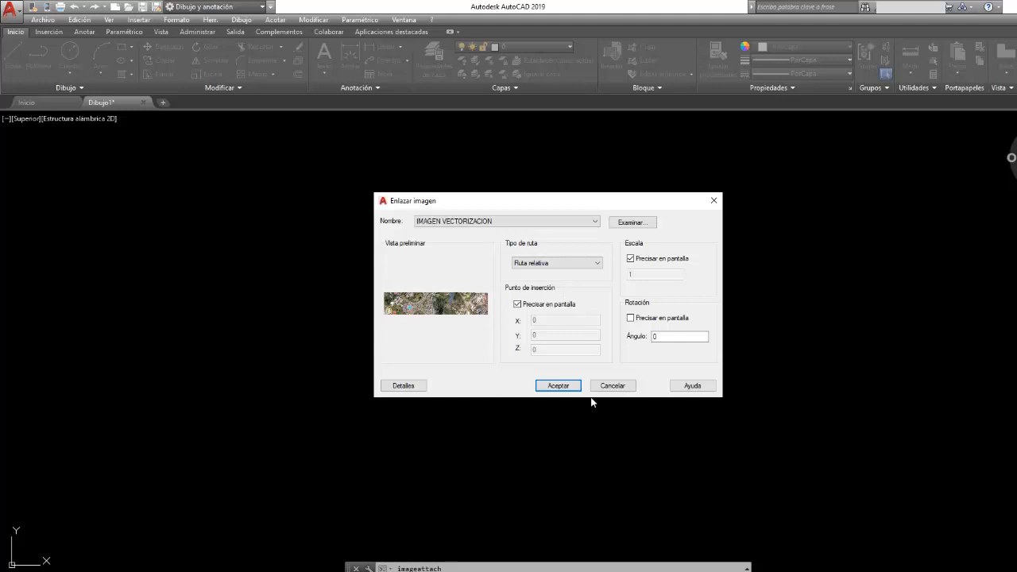
{"action": "left_click", "coordinate": [563, 390]}
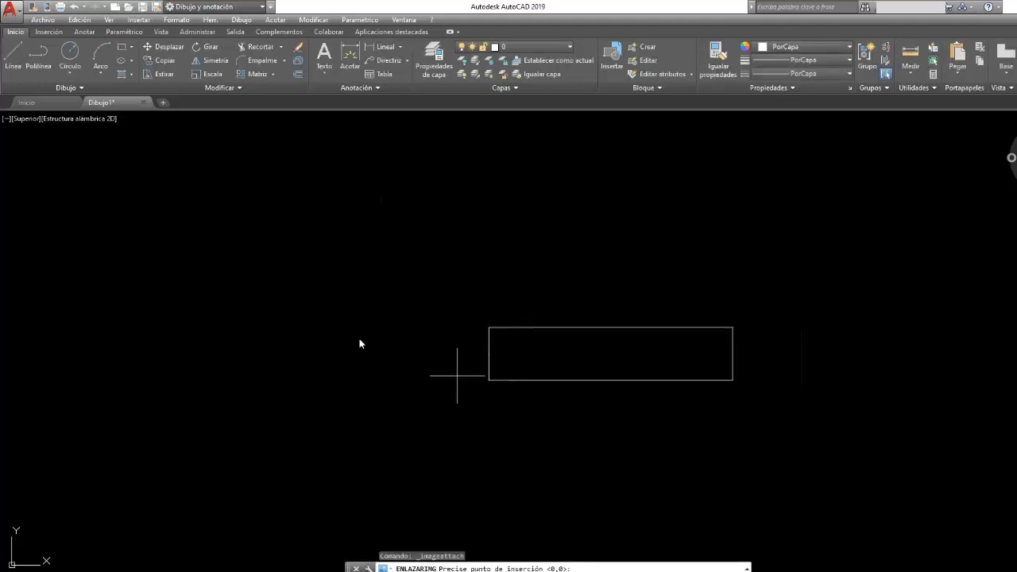
{"action": "left_click", "coordinate": [343, 281]}
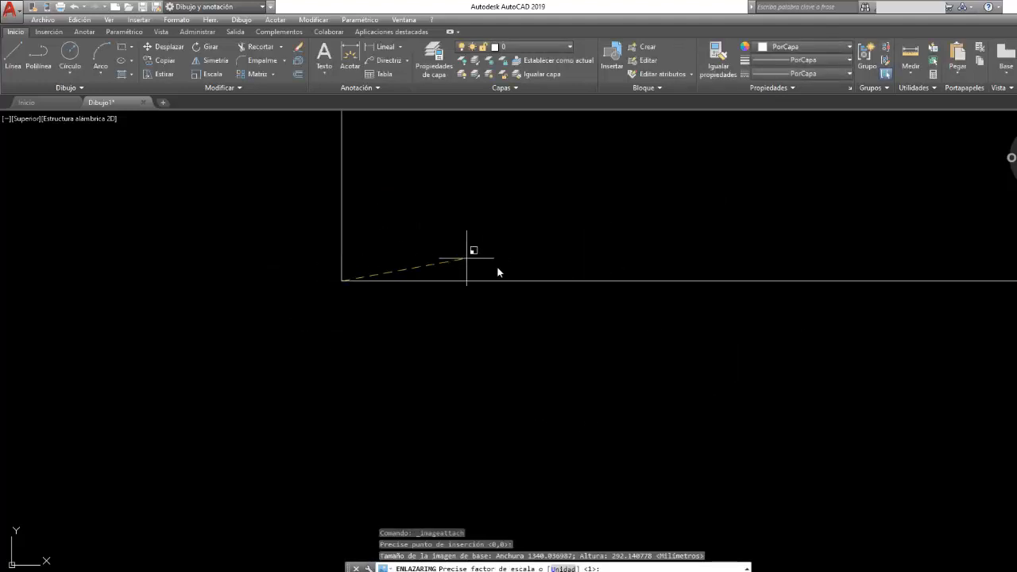
{"action": "key", "text": "Return"}
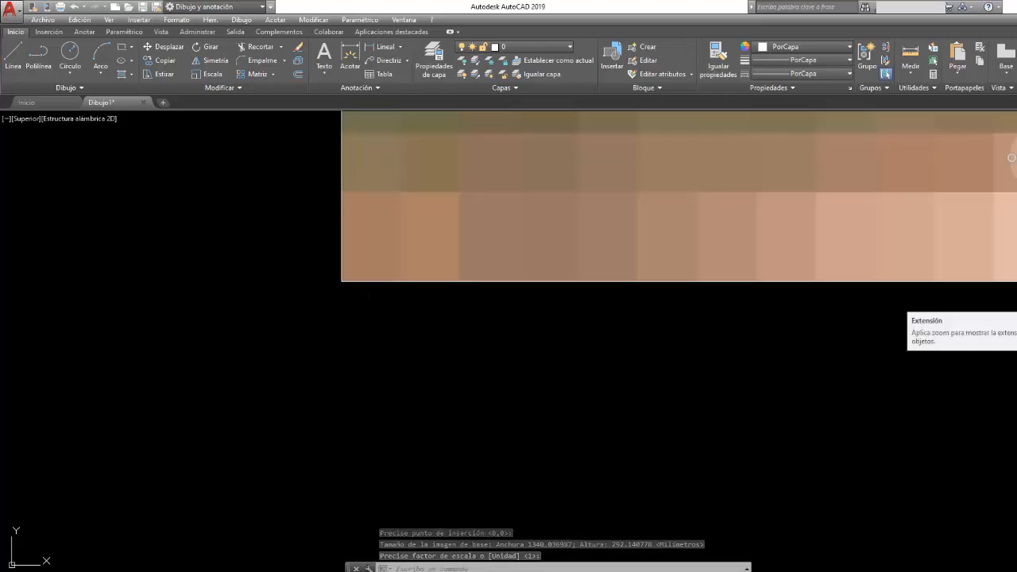
{"action": "left_click", "coordinate": [1016, 301]}
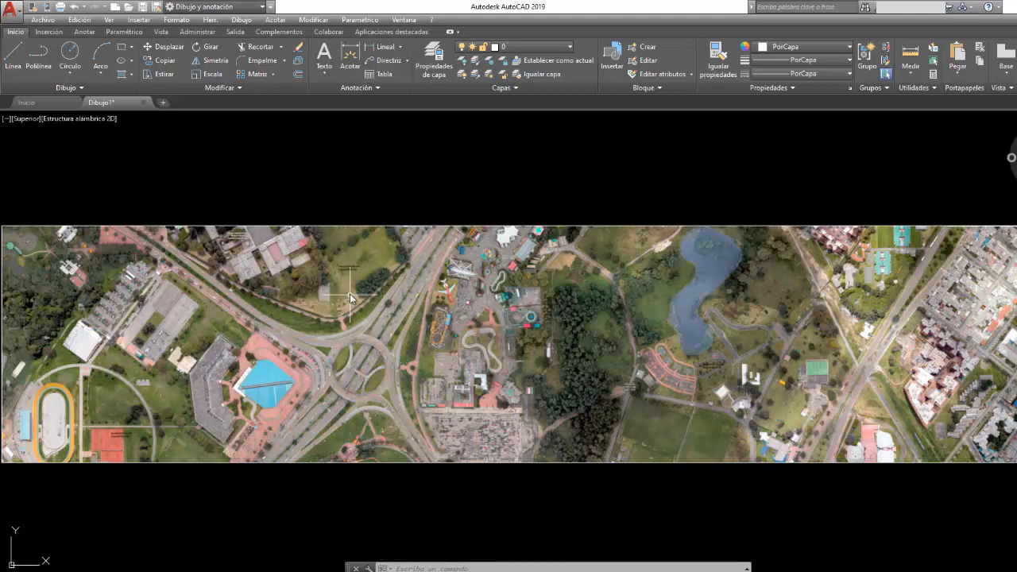
- Examine the Norte and Este coordinate labels of the three red control points across the aerial image
{"action": "scroll", "coordinate": [341, 280], "scroll_direction": "up", "scroll_amount": 6}
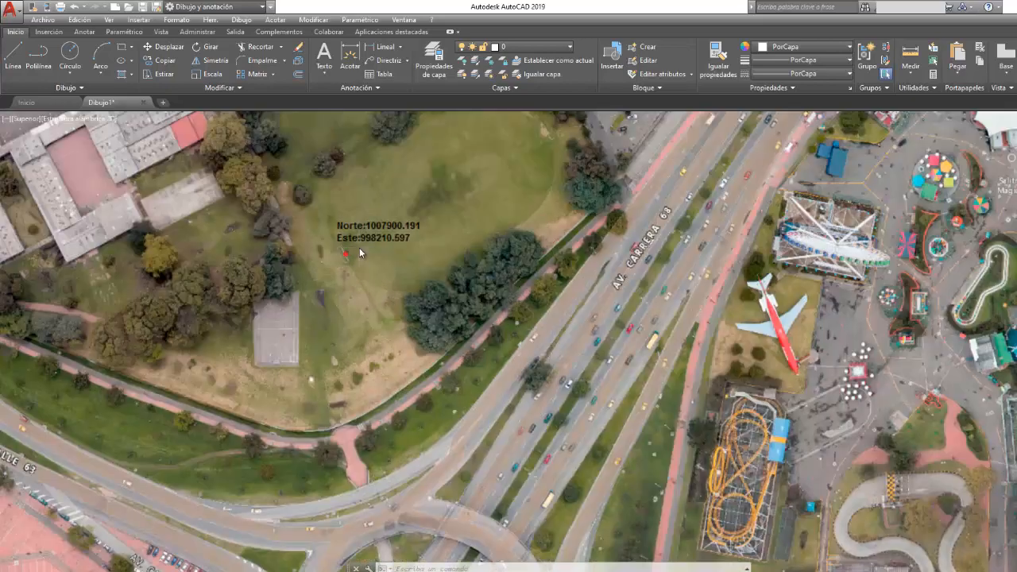
{"action": "scroll", "coordinate": [360, 253], "scroll_direction": "up", "scroll_amount": 5}
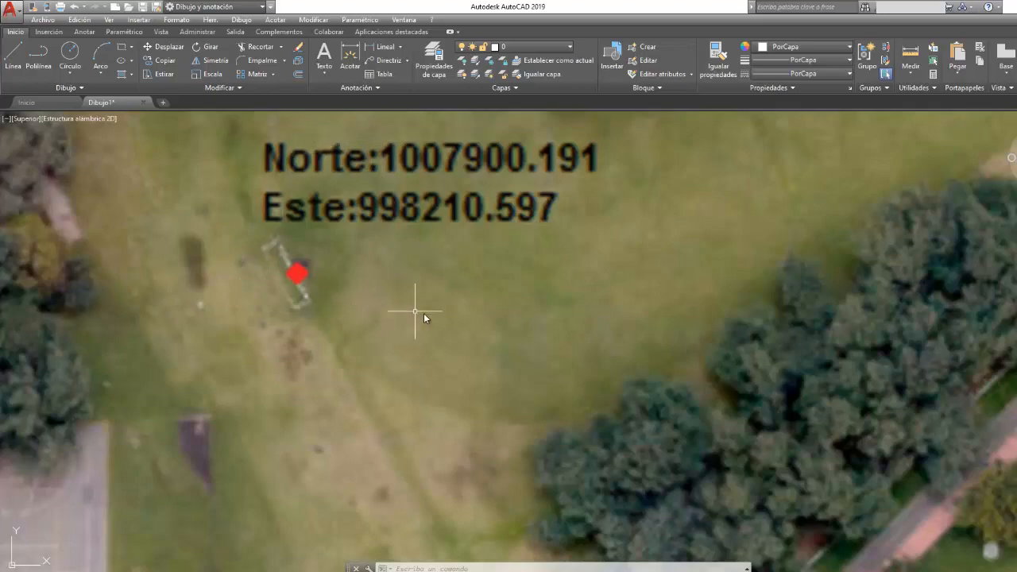
{"action": "scroll", "coordinate": [439, 317], "scroll_direction": "down", "scroll_amount": 4}
{"action": "scroll", "coordinate": [439, 317], "scroll_direction": "down", "scroll_amount": 7}
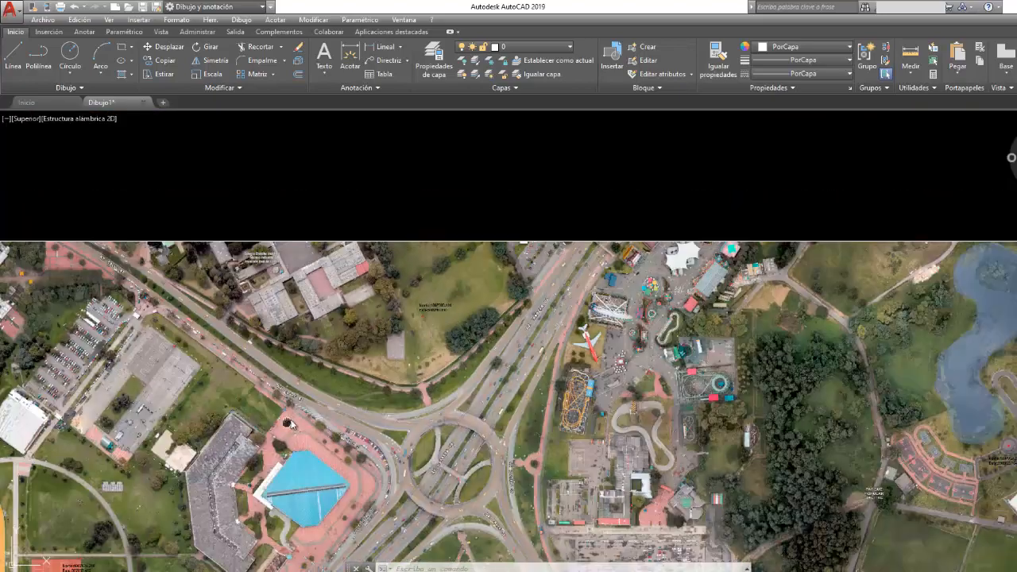
{"action": "middle_click_drag", "start_coordinate": [302, 414], "coordinate": [647, 283]}
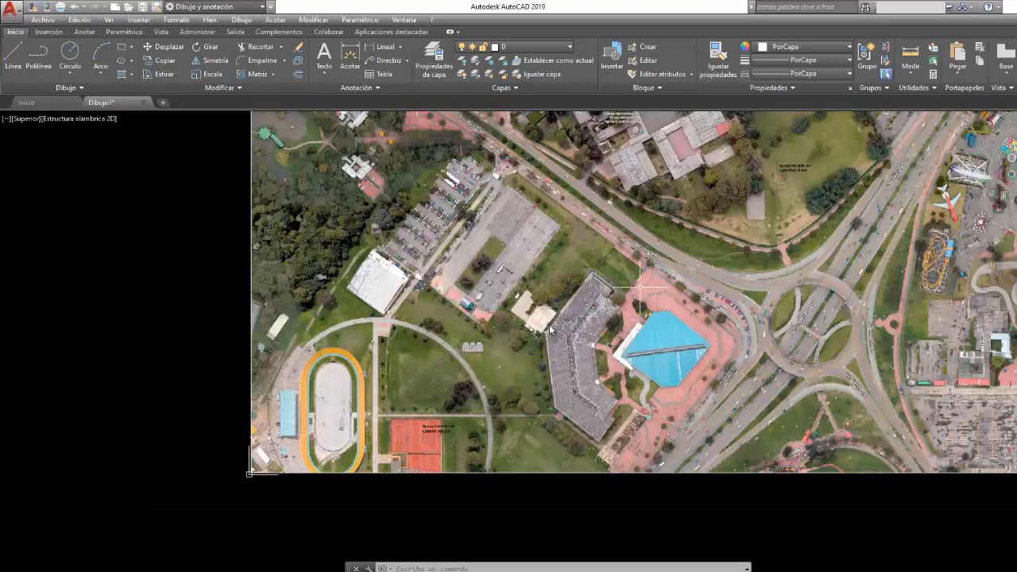
{"action": "scroll", "coordinate": [409, 448], "scroll_direction": "up", "scroll_amount": 8}
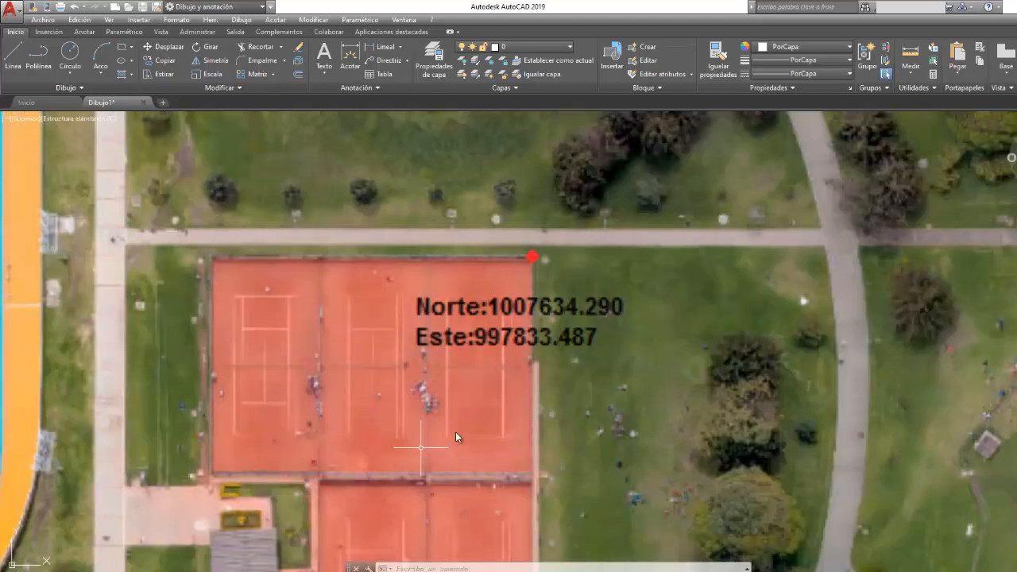
{"action": "scroll", "coordinate": [559, 371], "scroll_direction": "down", "scroll_amount": 6}
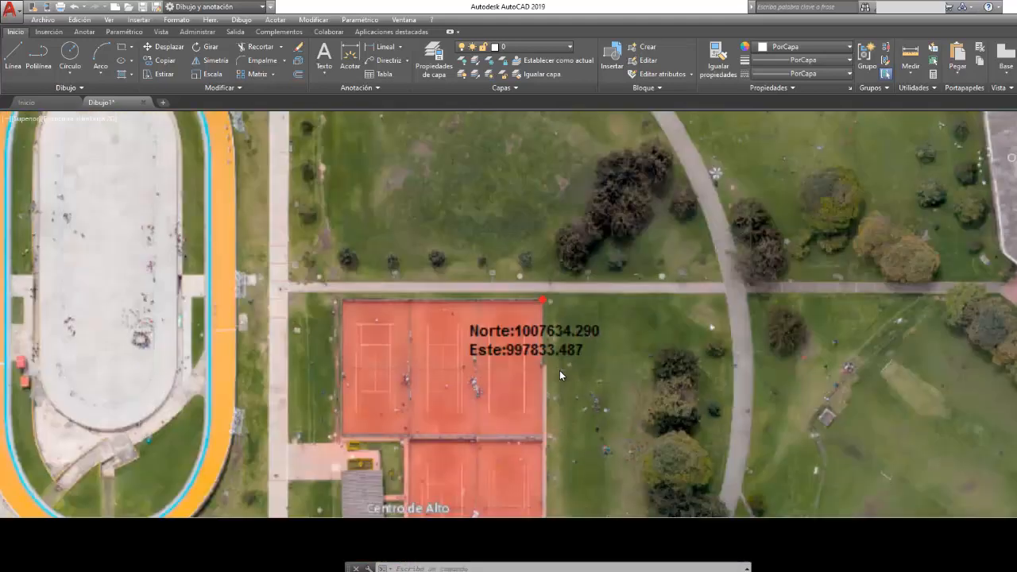
{"action": "middle_click_drag", "start_coordinate": [842, 324], "coordinate": [238, 421]}
{"action": "middle_click_drag", "start_coordinate": [926, 282], "coordinate": [426, 370]}
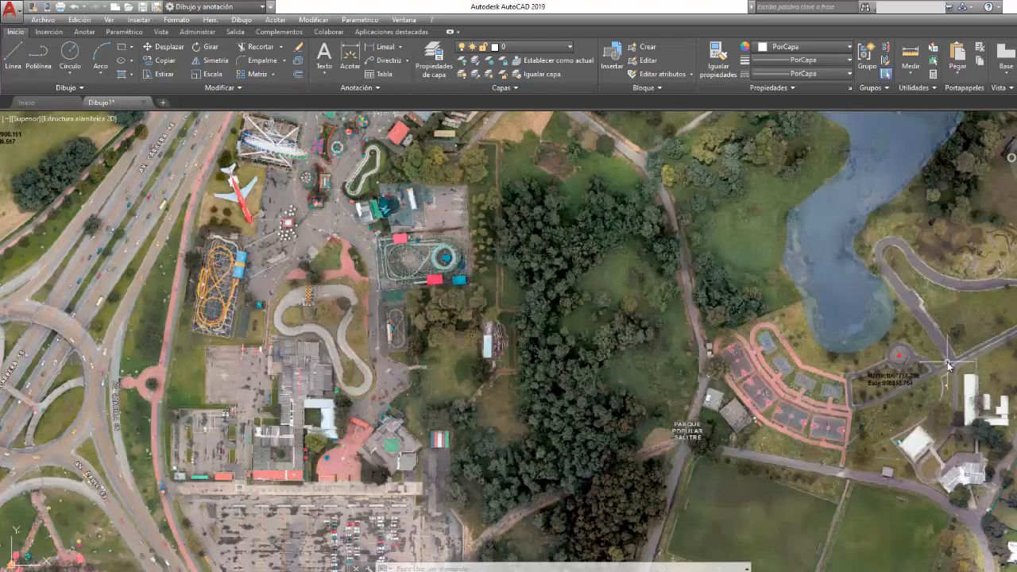
{"action": "middle_click_drag", "start_coordinate": [934, 354], "coordinate": [694, 335]}
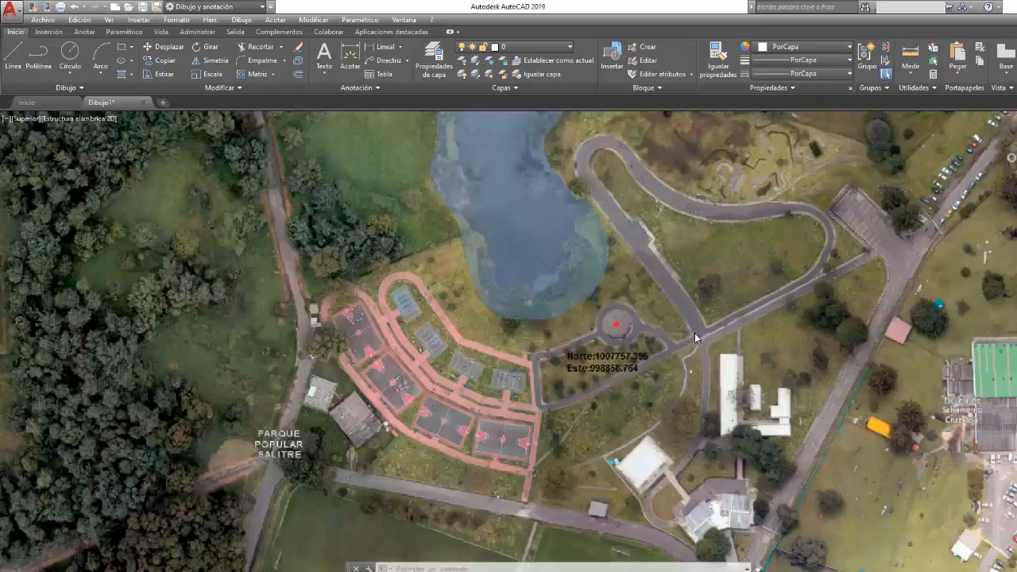
{"action": "scroll", "coordinate": [694, 335], "scroll_direction": "up", "scroll_amount": 4}
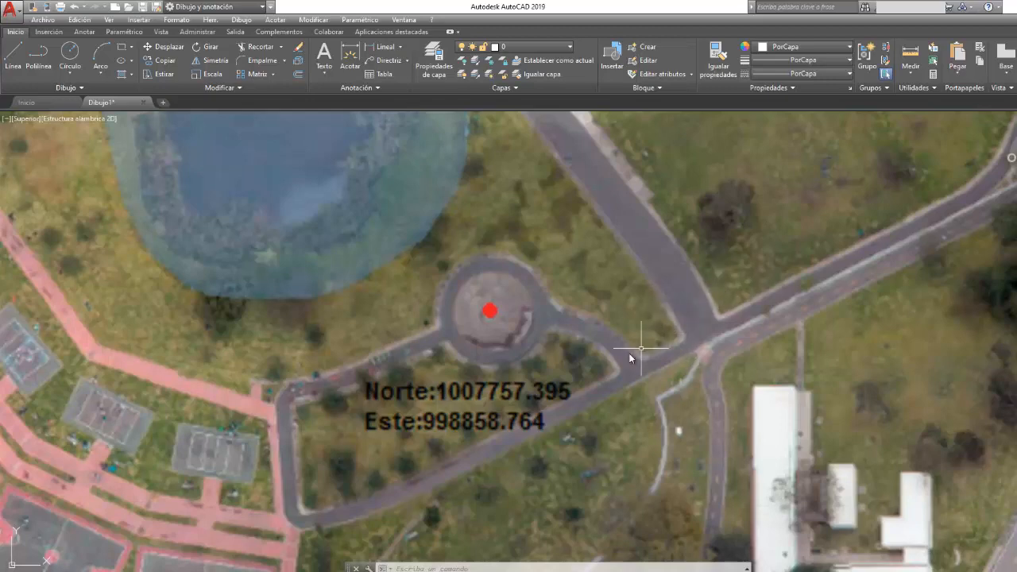
{"action": "scroll", "coordinate": [629, 353], "scroll_direction": "down", "scroll_amount": 2}
{"action": "scroll", "coordinate": [629, 354], "scroll_direction": "down", "scroll_amount": 2}
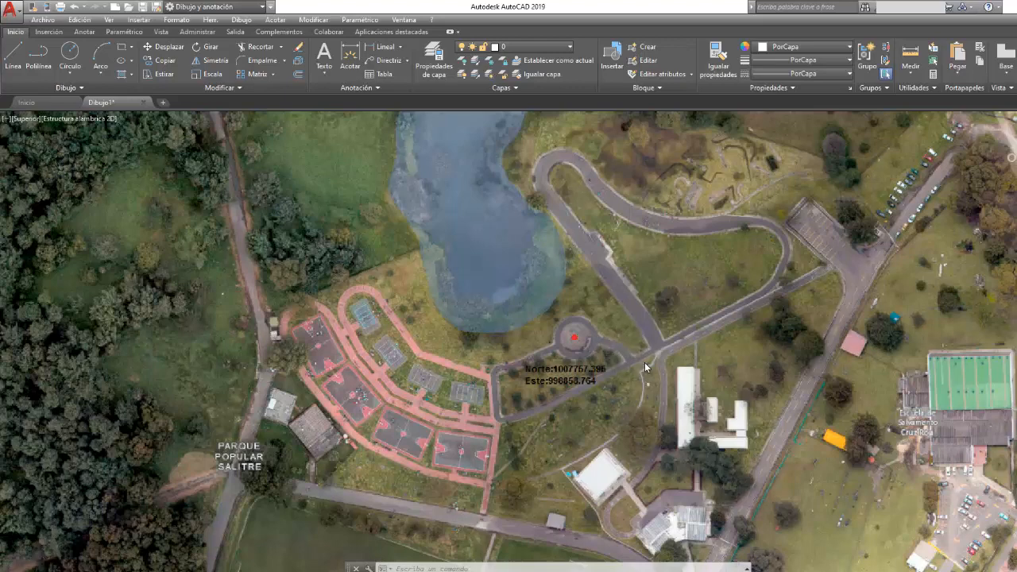
- Review the whole aerial image and the control point in the circular plaza south of the lake
{"action": "scroll", "coordinate": [645, 362], "scroll_direction": "down", "scroll_amount": 2}
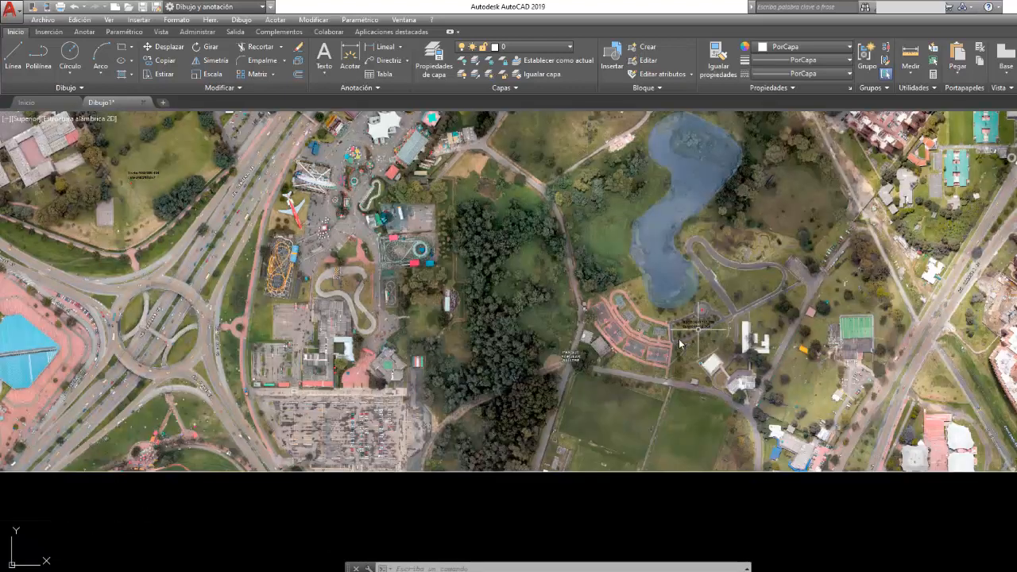
{"action": "middle_click_drag", "start_coordinate": [671, 356], "coordinate": [783, 331]}
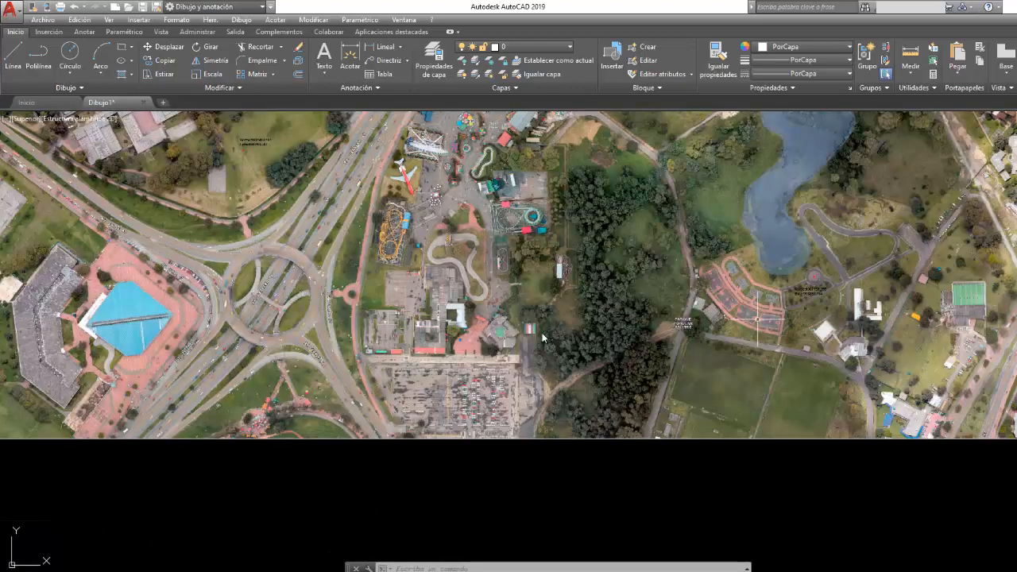
{"action": "left_click_drag", "start_coordinate": [237, 378], "coordinate": [350, 365]}
{"action": "scroll", "coordinate": [503, 332], "scroll_direction": "down", "scroll_amount": 2}
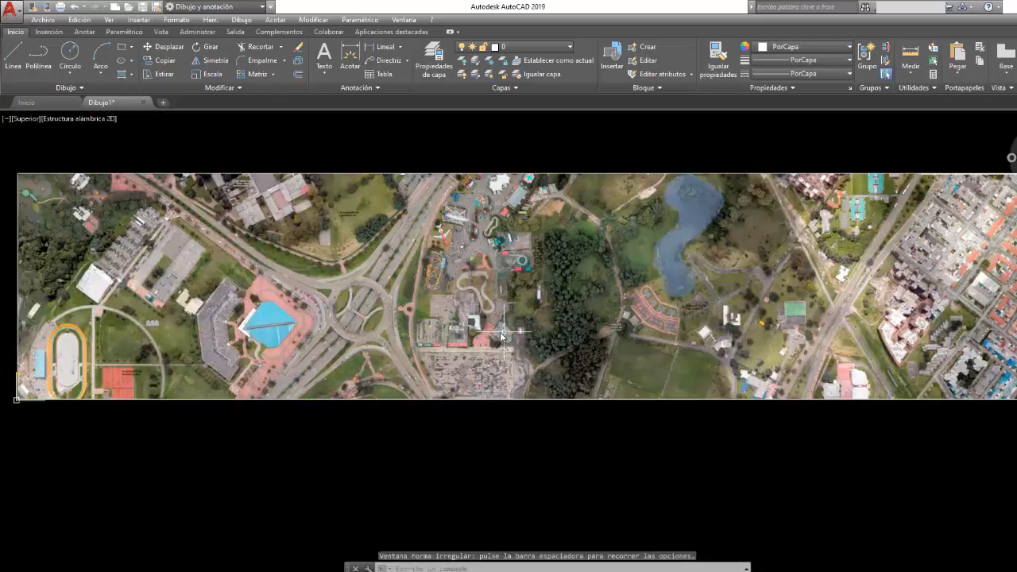
{"action": "middle_click_drag", "start_coordinate": [475, 338], "coordinate": [505, 330]}
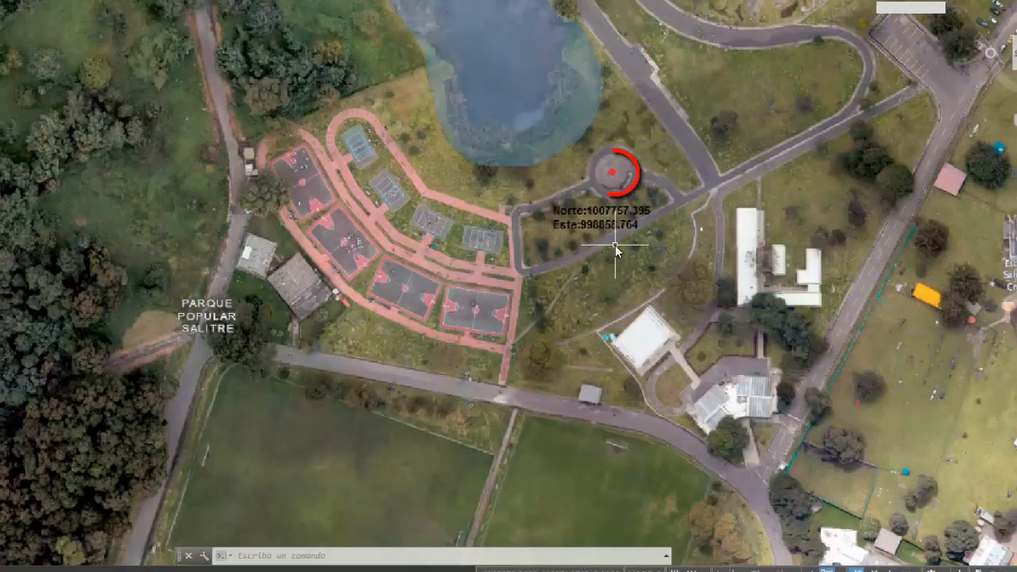
{"action": "scroll", "coordinate": [615, 244], "scroll_direction": "down", "scroll_amount": 7}
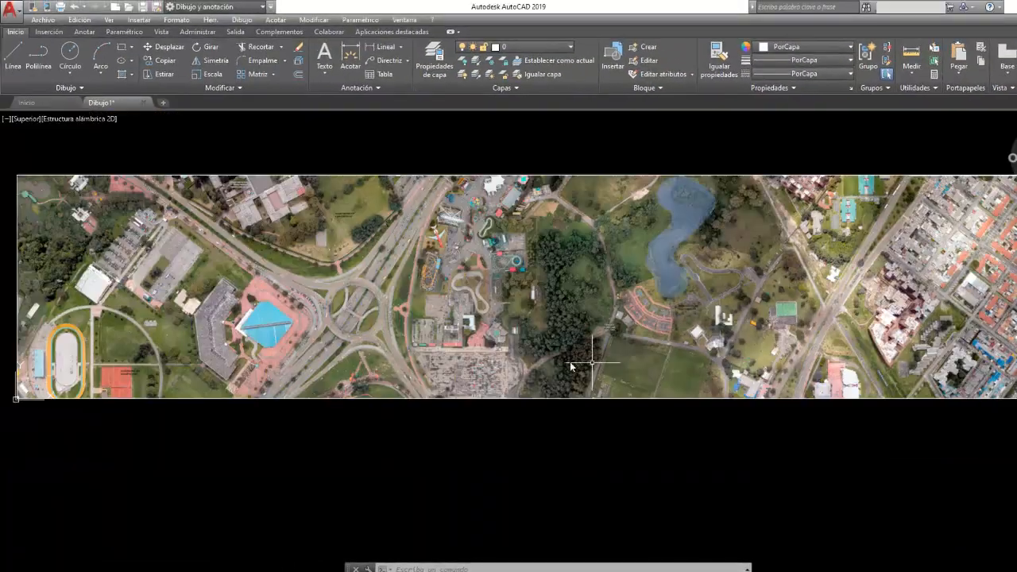
{"action": "scroll", "coordinate": [607, 323], "scroll_direction": "up", "scroll_amount": 2}
{"action": "middle_click_drag", "start_coordinate": [607, 323], "coordinate": [857, 324]}
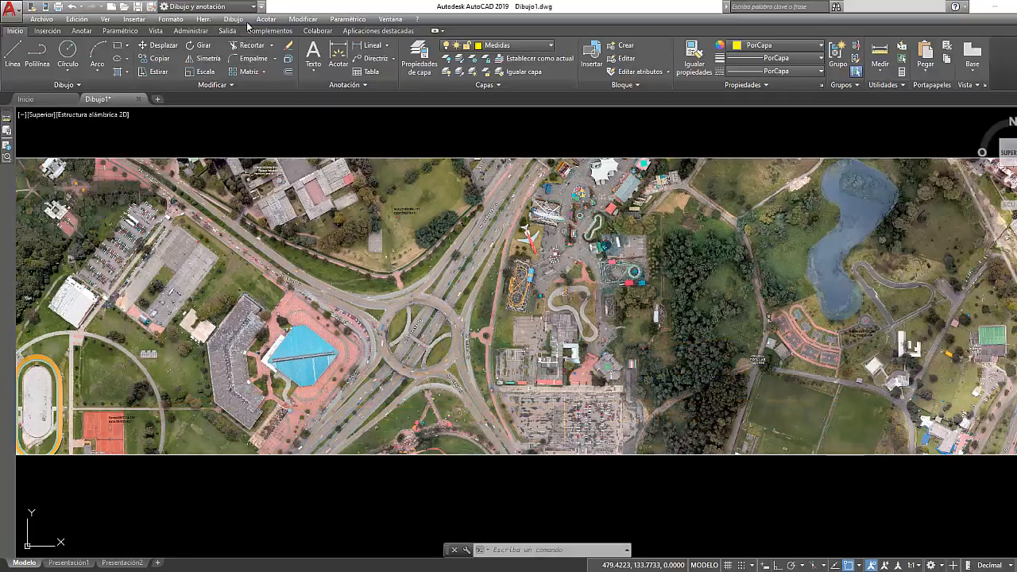
- Add an aligned dimension from the tennis-court control point to the circular-plaza control point, placing its dimension line below the image
{"action": "left_click", "coordinate": [266, 19]}
{"action": "left_click", "coordinate": [278, 59]}
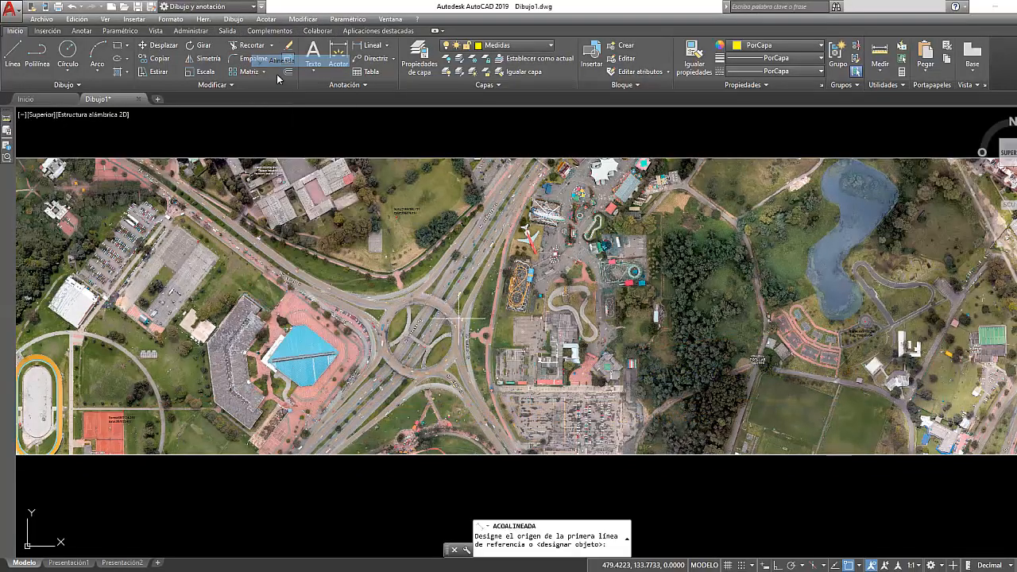
{"action": "scroll", "coordinate": [121, 415], "scroll_direction": "up", "scroll_amount": 10}
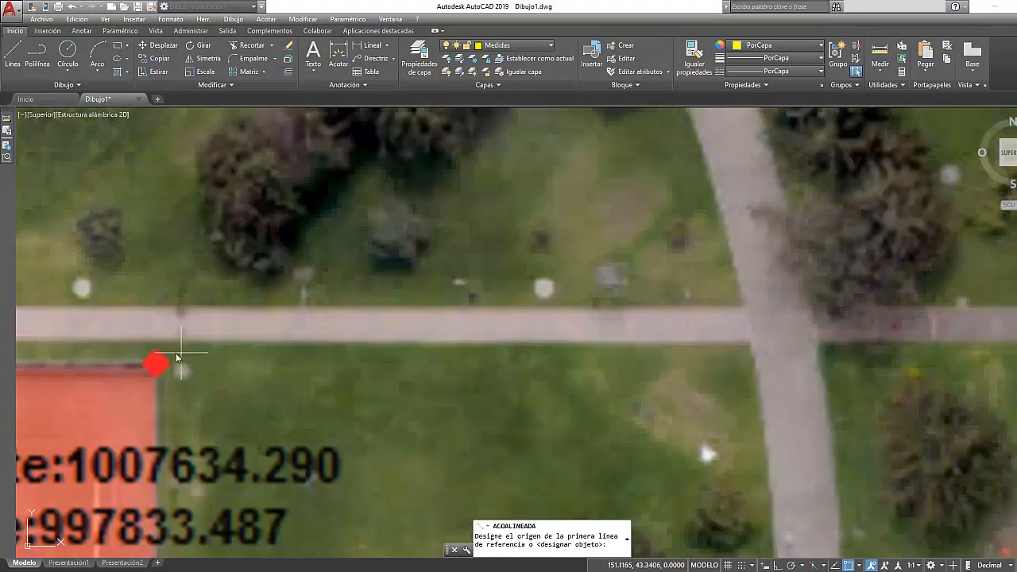
{"action": "left_click", "coordinate": [155, 366]}
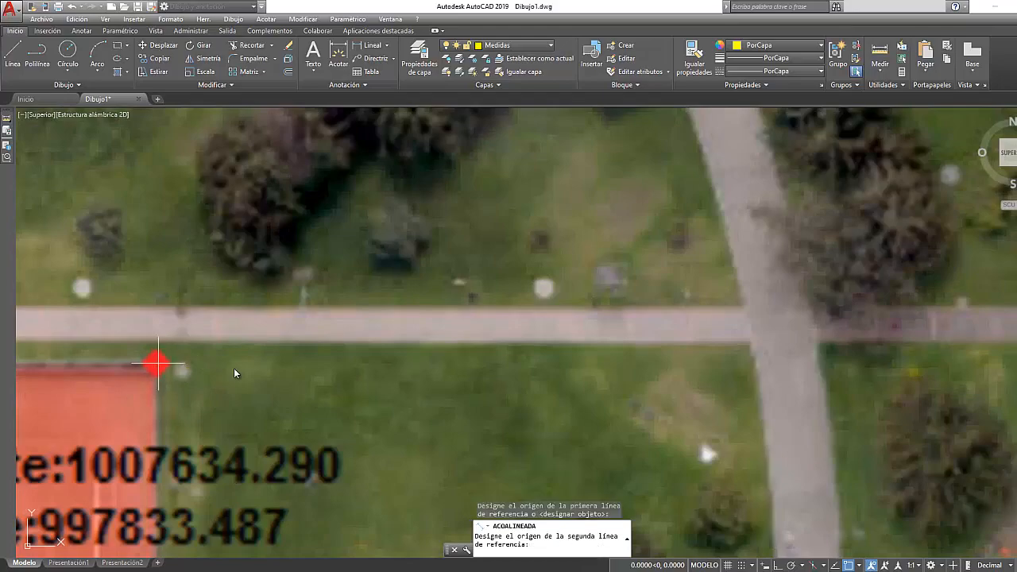
{"action": "scroll", "coordinate": [483, 376], "scroll_direction": "down", "scroll_amount": 10}
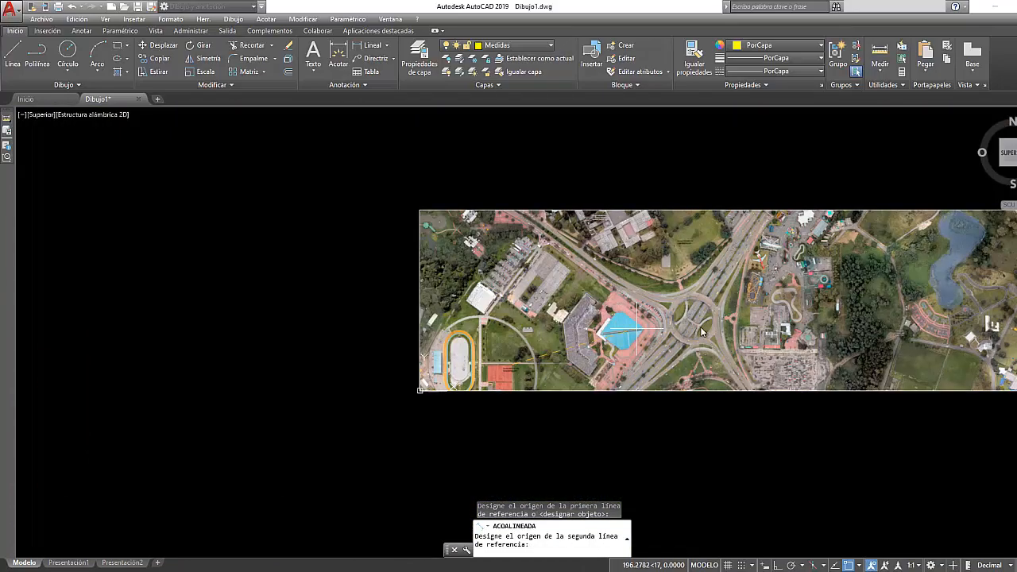
{"action": "middle_click_drag", "start_coordinate": [702, 332], "coordinate": [313, 336]}
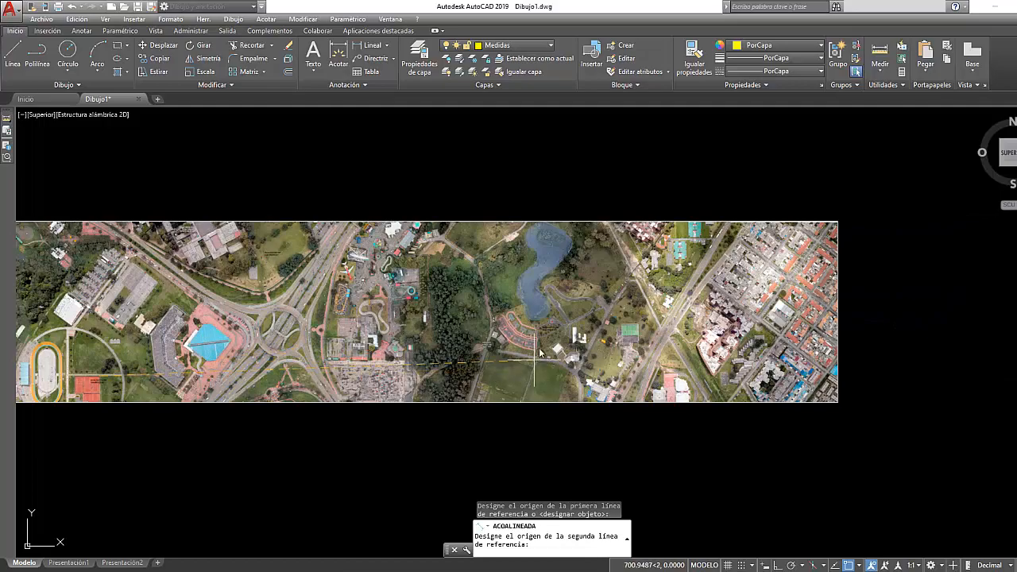
{"action": "scroll", "coordinate": [540, 342], "scroll_direction": "up", "scroll_amount": 8}
{"action": "scroll", "coordinate": [545, 290], "scroll_direction": "up", "scroll_amount": 4}
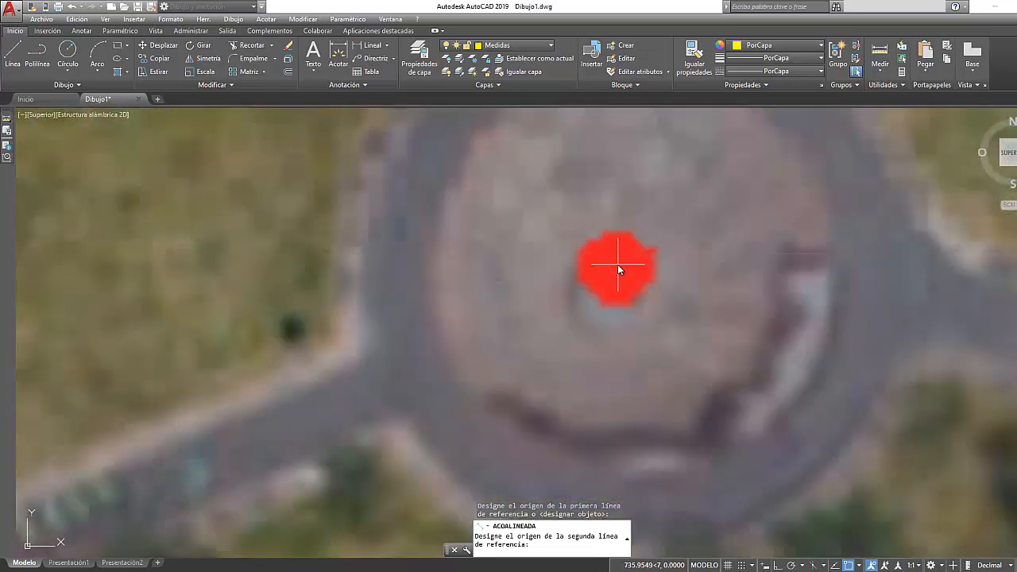
{"action": "left_click", "coordinate": [617, 263]}
{"action": "scroll", "coordinate": [616, 267], "scroll_direction": "down", "scroll_amount": 6}
{"action": "scroll", "coordinate": [605, 278], "scroll_direction": "down", "scroll_amount": 5}
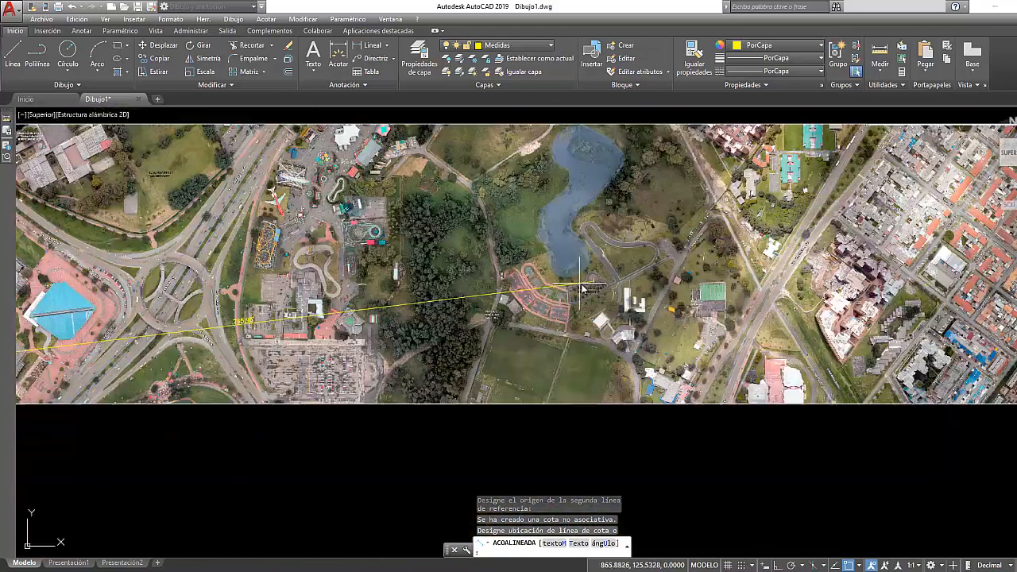
{"action": "left_click", "coordinate": [620, 367]}
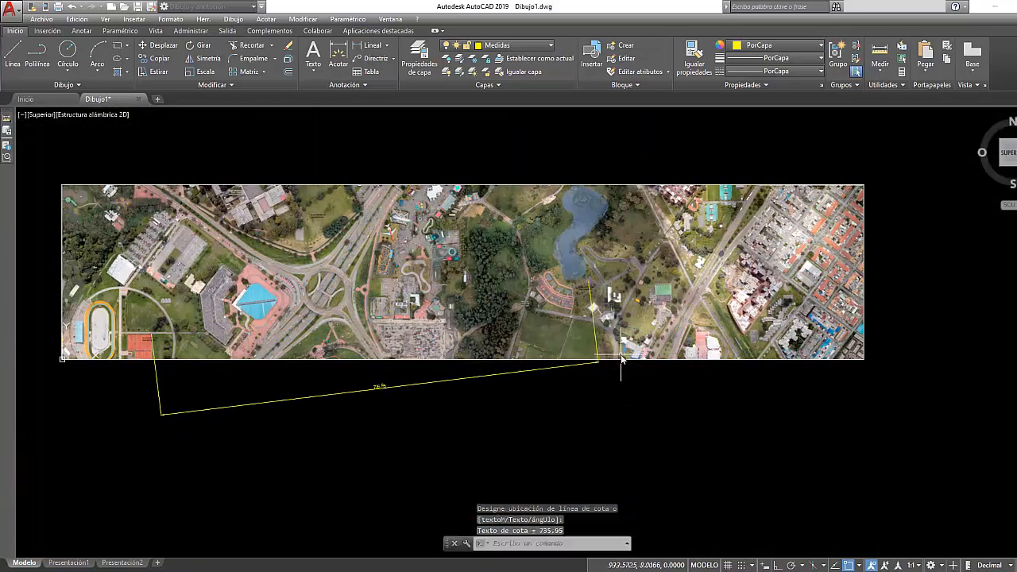
{"action": "scroll", "coordinate": [391, 409], "scroll_direction": "up", "scroll_amount": 7}
{"action": "scroll", "coordinate": [332, 360], "scroll_direction": "up", "scroll_amount": 3}
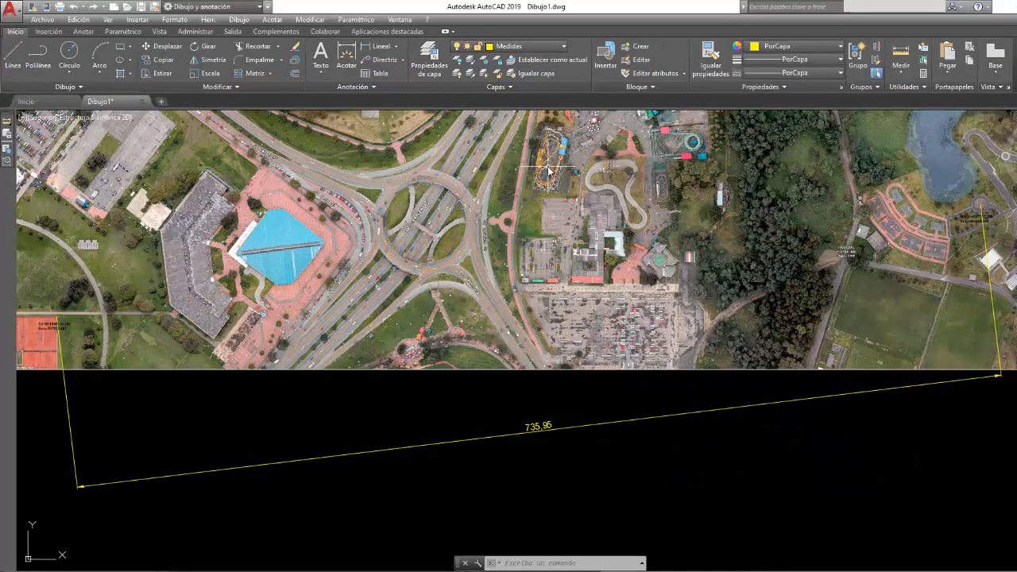
- Scale the aerial image and its aligned dimension by a factor of 1.40314 from the image's lower-left corner
{"action": "scroll", "coordinate": [549, 170], "scroll_direction": "down", "scroll_amount": 2}
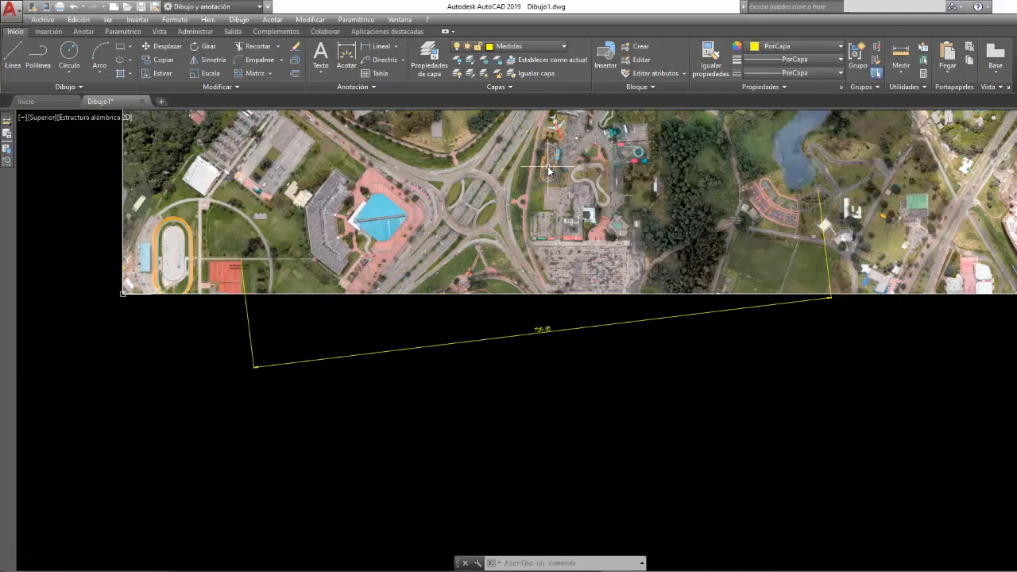
{"action": "scroll", "coordinate": [548, 167], "scroll_direction": "down", "scroll_amount": 2}
{"action": "middle_click_drag", "start_coordinate": [547, 167], "coordinate": [488, 282]}
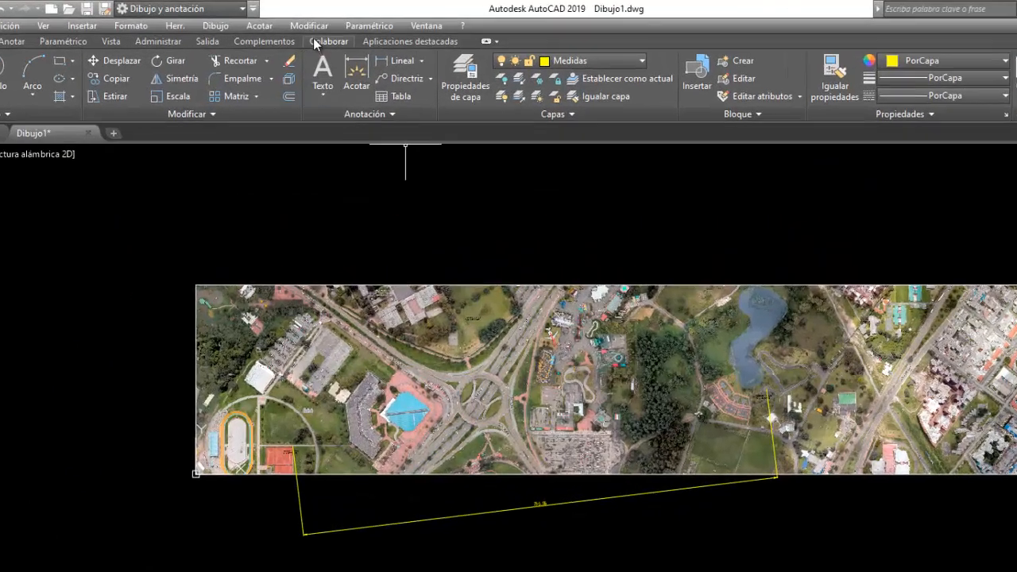
{"action": "left_click", "coordinate": [310, 19]}
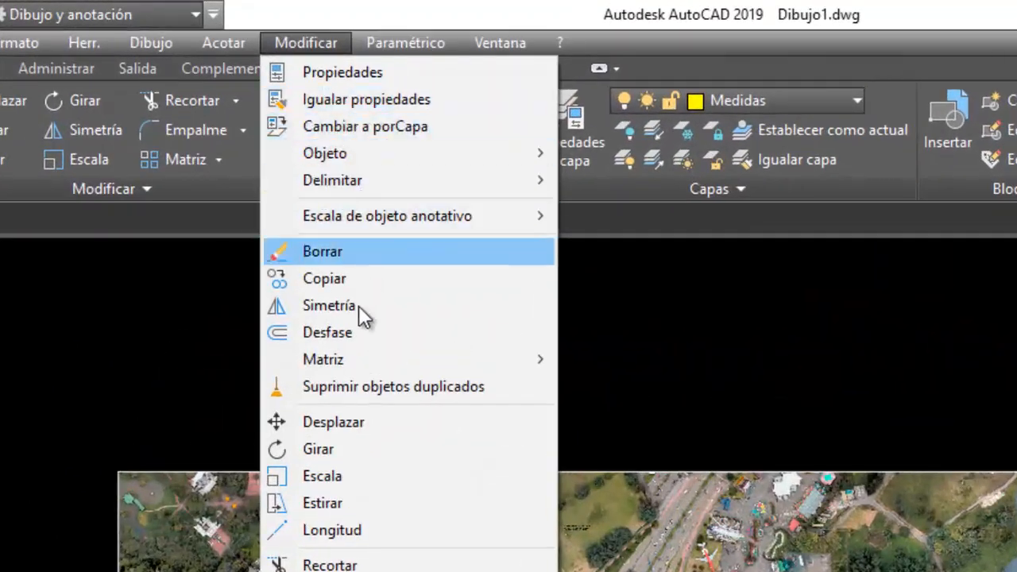
{"action": "left_click", "coordinate": [333, 478]}
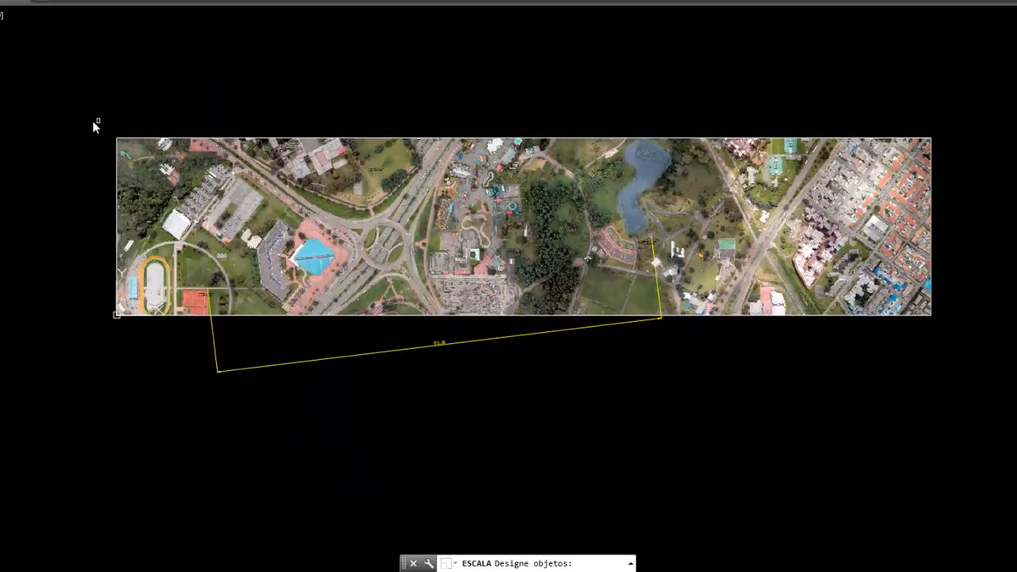
{"action": "left_click", "coordinate": [81, 123]}
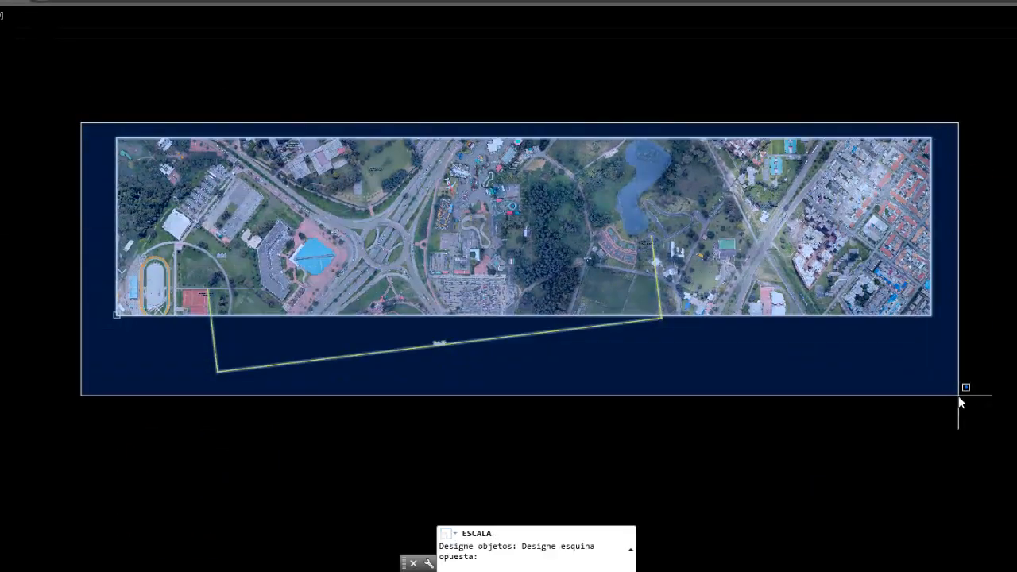
{"action": "left_click", "coordinate": [959, 396]}
{"action": "key", "text": "Return"}
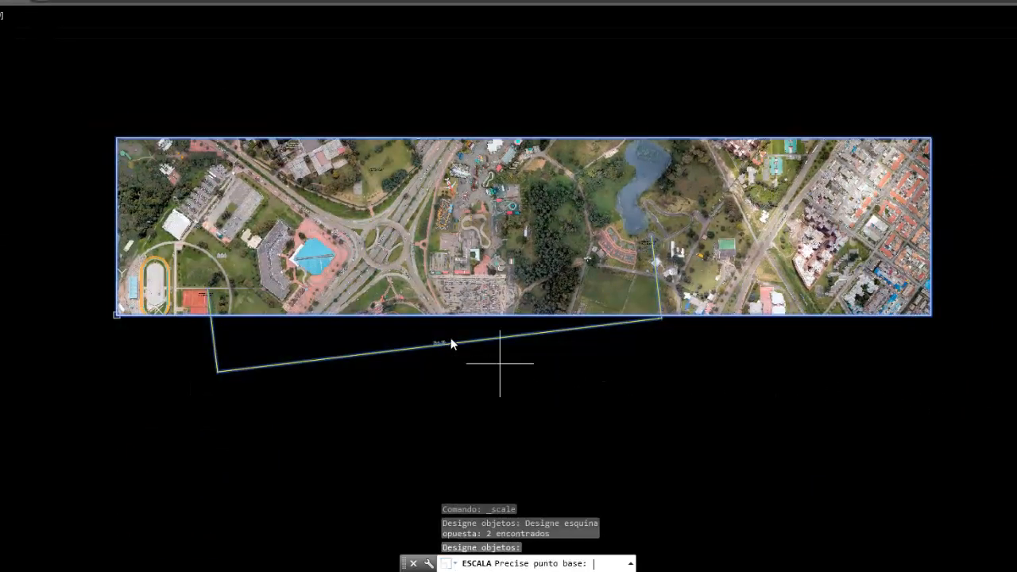
{"action": "left_click", "coordinate": [116, 316]}
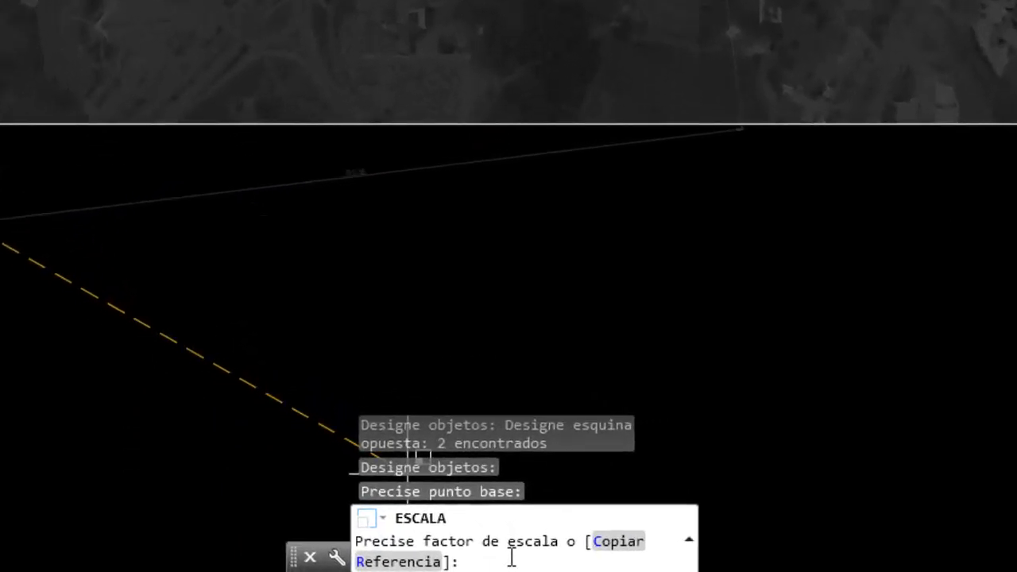
{"action": "type", "text": "1"}
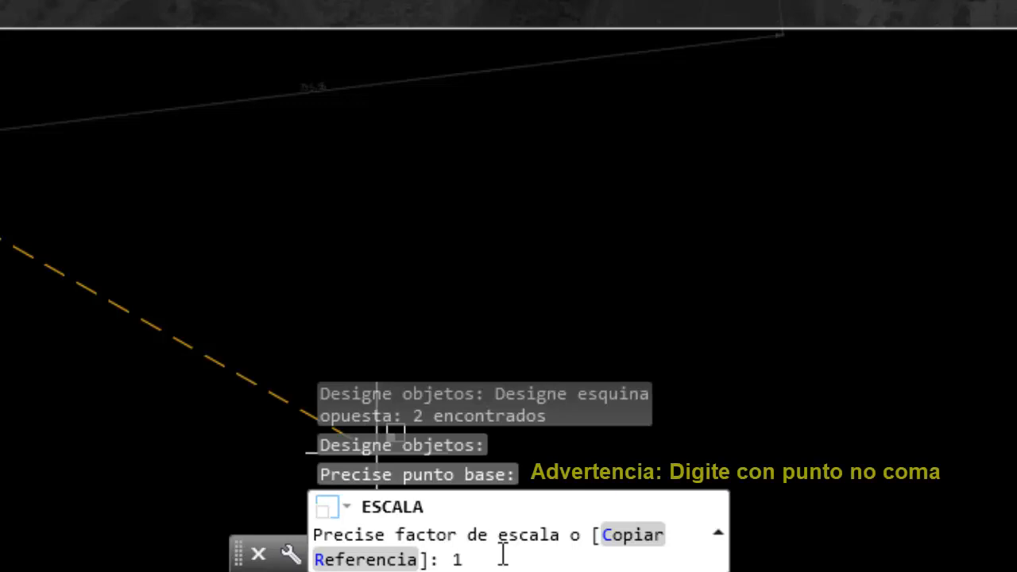
{"action": "type", "text": ".40314"}
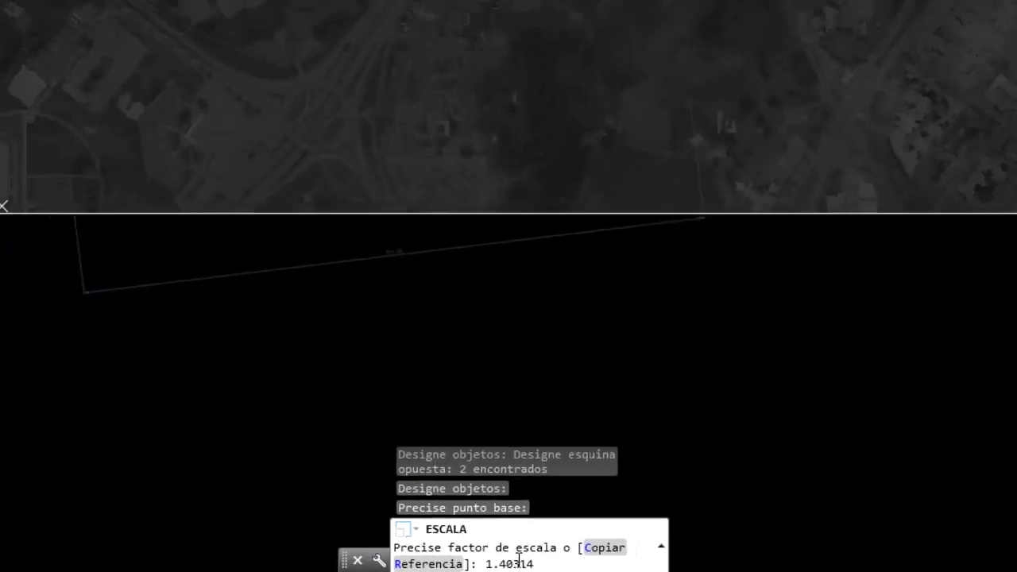
{"action": "key", "text": "Return"}
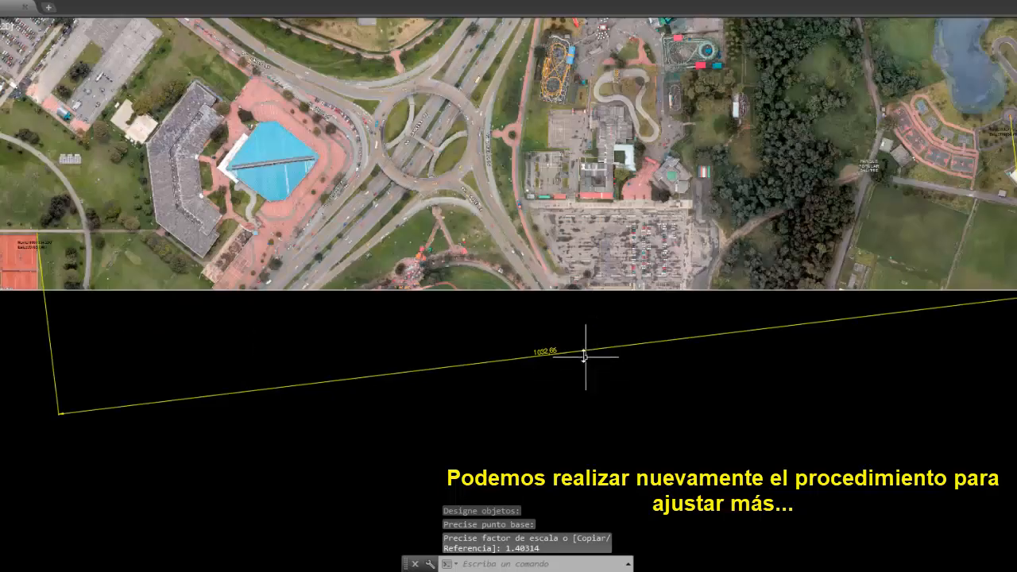
- Add an aligned dimension along the length of a basketball court in the image to check the scale
{"action": "scroll", "coordinate": [585, 356], "scroll_direction": "up", "scroll_amount": 6}
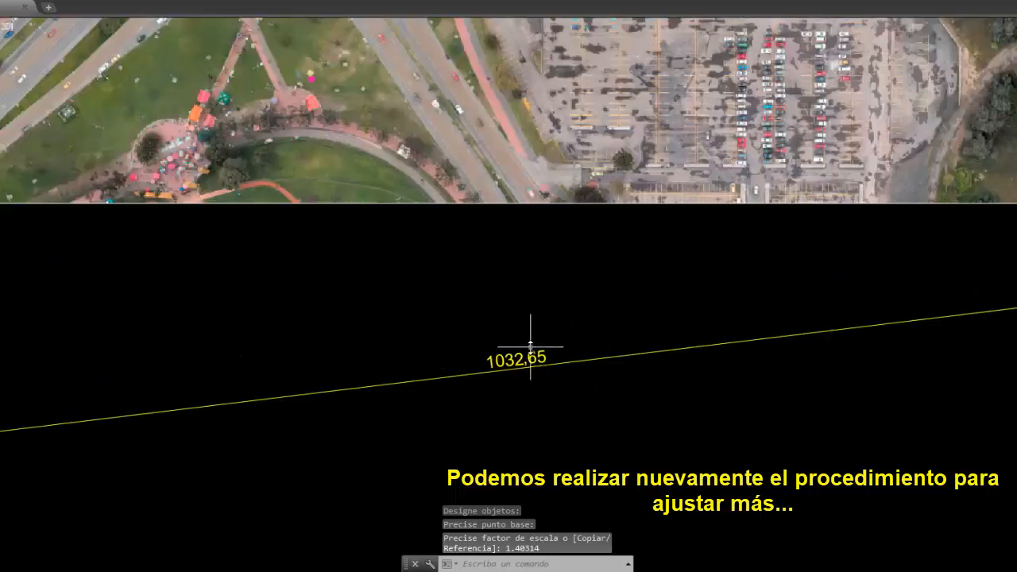
{"action": "scroll", "coordinate": [530, 346], "scroll_direction": "down", "scroll_amount": 6}
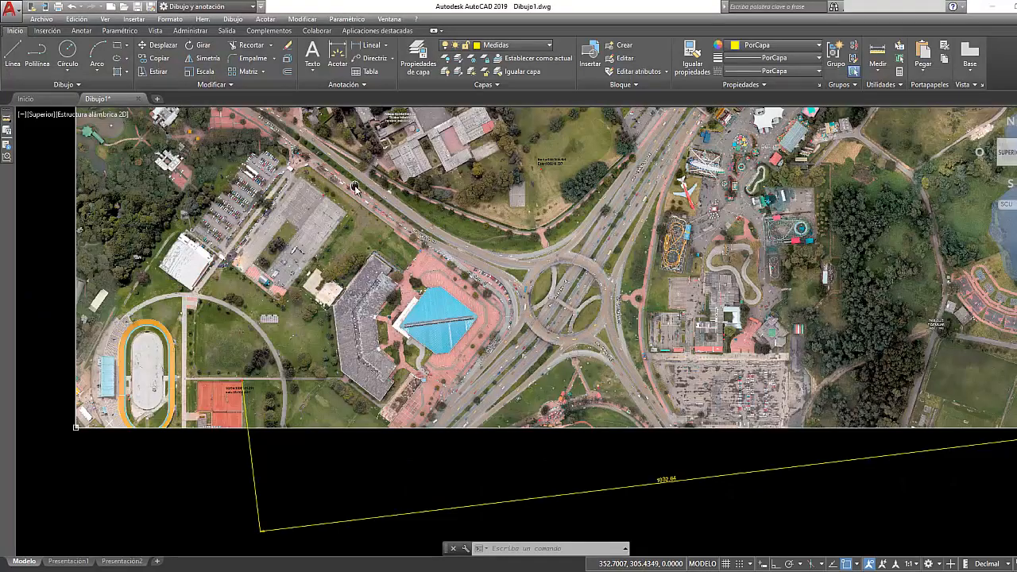
{"action": "scroll", "coordinate": [355, 188], "scroll_direction": "up", "scroll_amount": 10}
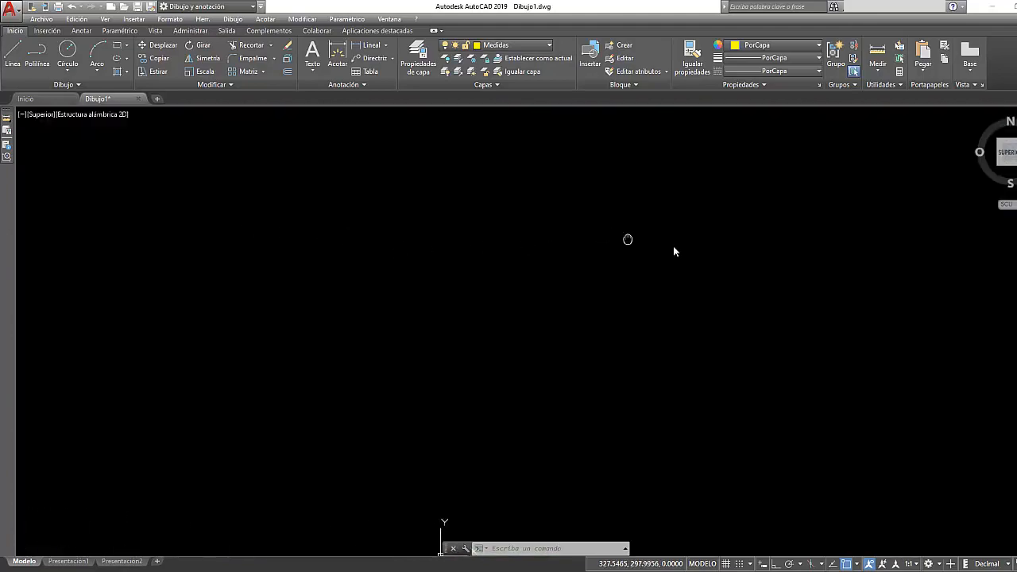
{"action": "middle_click_drag", "start_coordinate": [674, 247], "coordinate": [677, 248]}
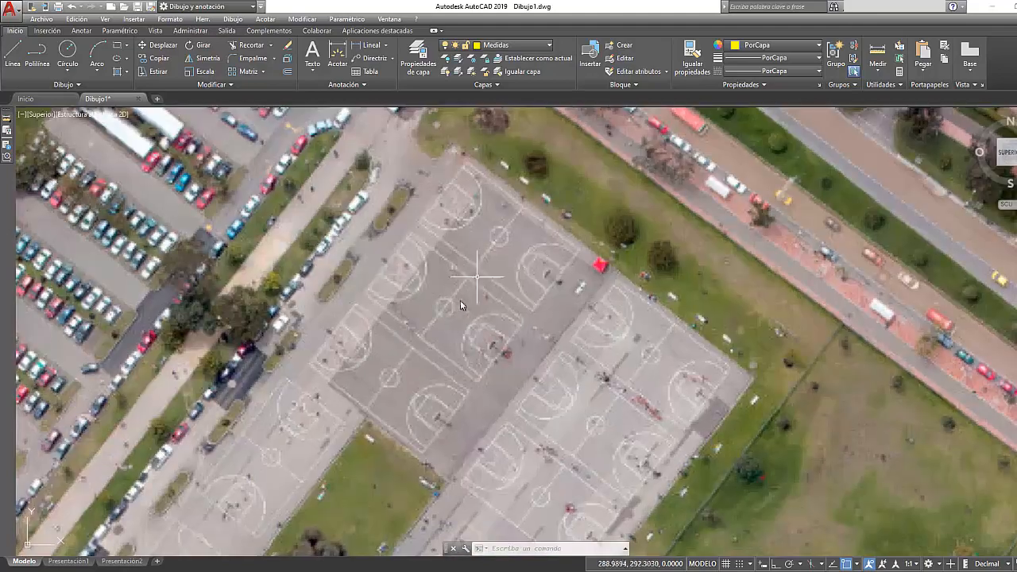
{"action": "scroll", "coordinate": [448, 358], "scroll_direction": "up", "scroll_amount": 4}
{"action": "middle_click_drag", "start_coordinate": [409, 280], "coordinate": [408, 321]}
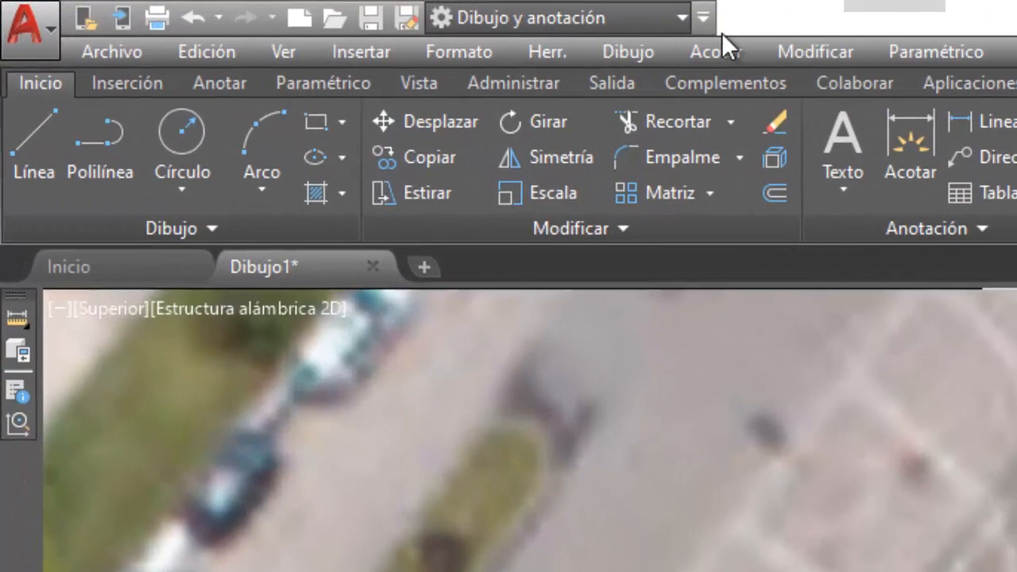
{"action": "left_click", "coordinate": [717, 46]}
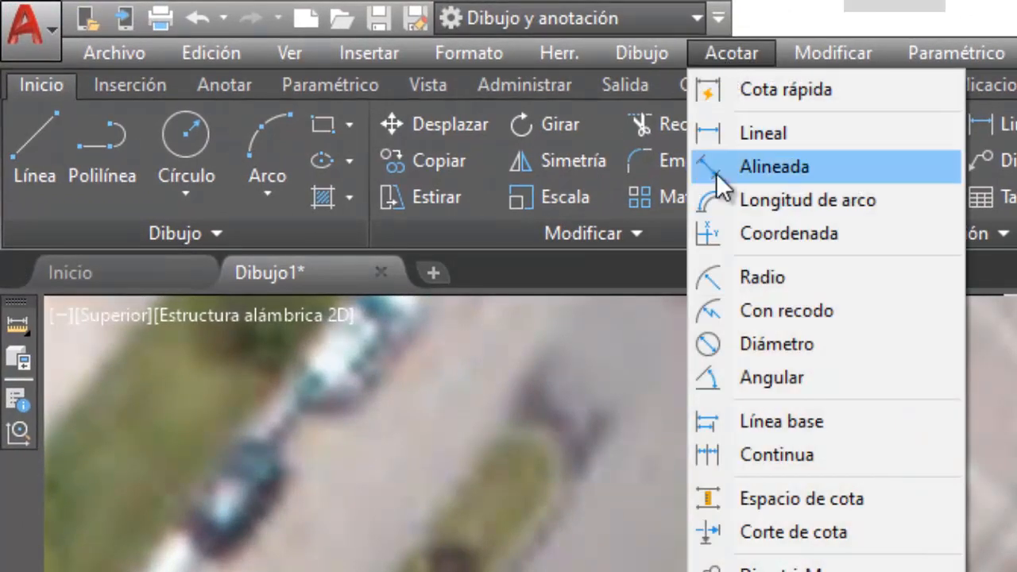
{"action": "left_click", "coordinate": [717, 176]}
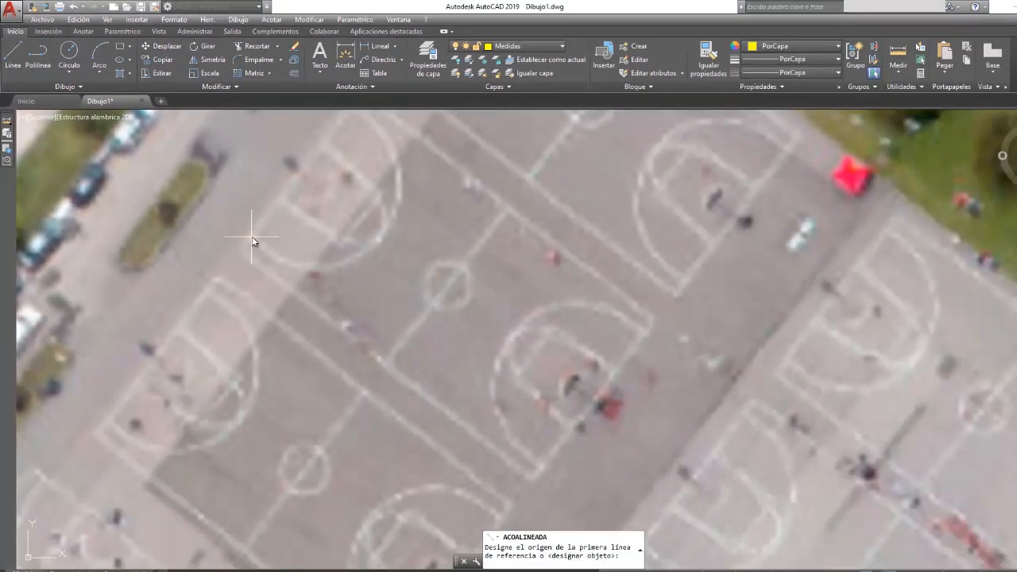
{"action": "left_click", "coordinate": [252, 238]}
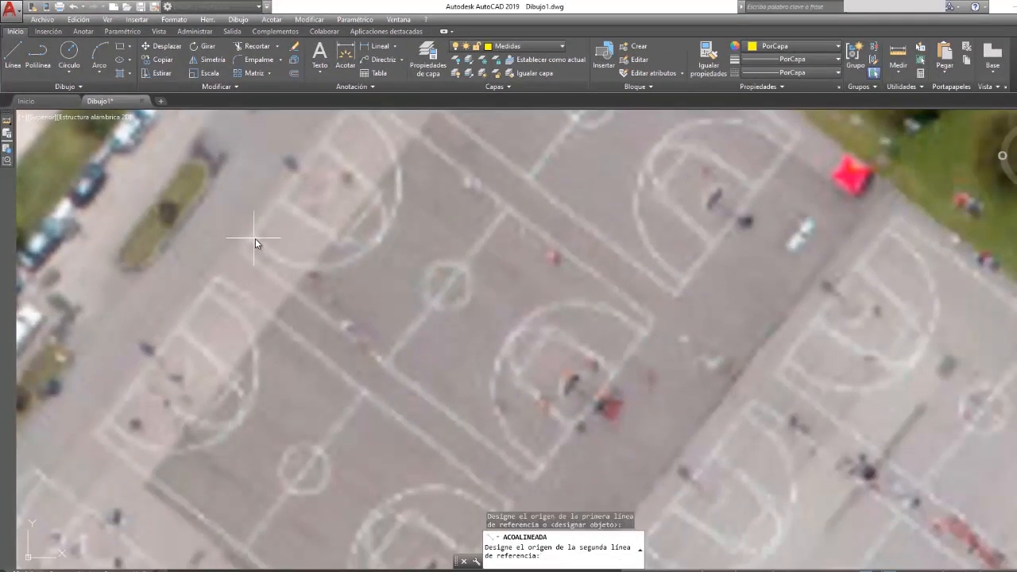
{"action": "left_click", "coordinate": [548, 471]}
{"action": "left_click", "coordinate": [616, 392]}
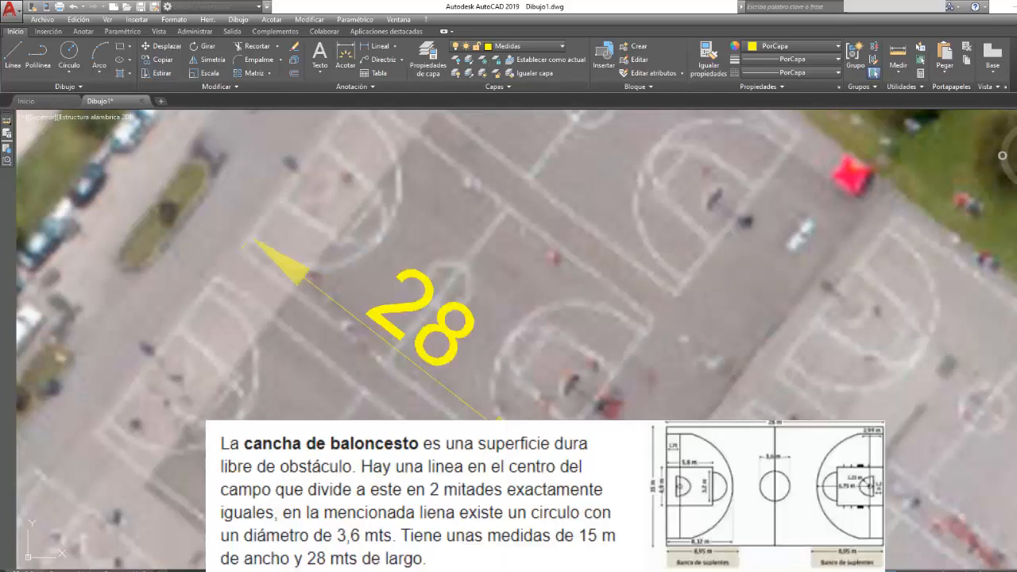
{"action": "left_click", "coordinate": [612, 391]}
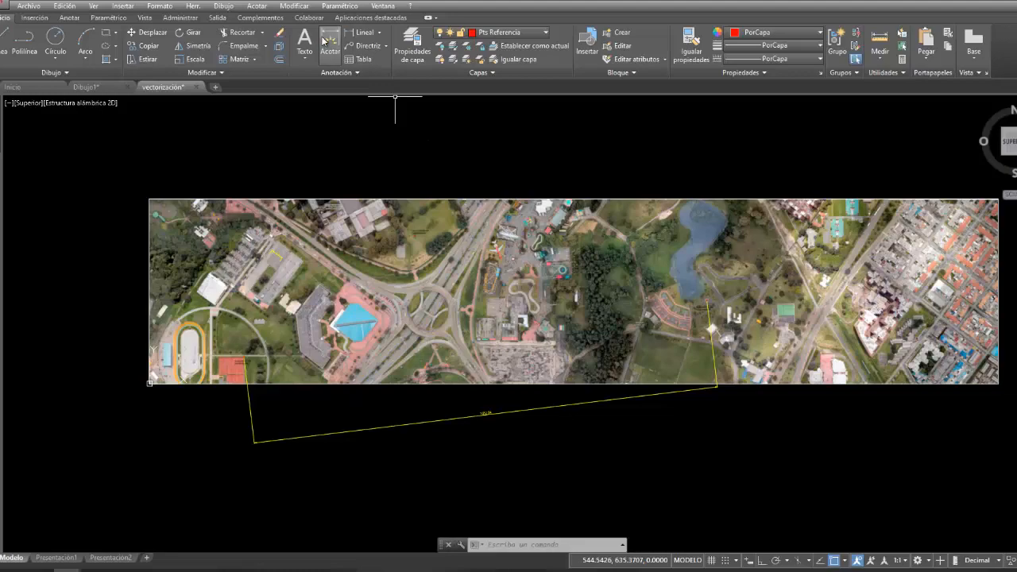
- Move the image with its dimensions and reference marks from the tennis-court control point's centre to coordinates 997833.487,1007634.290
{"action": "left_click", "coordinate": [294, 5]}
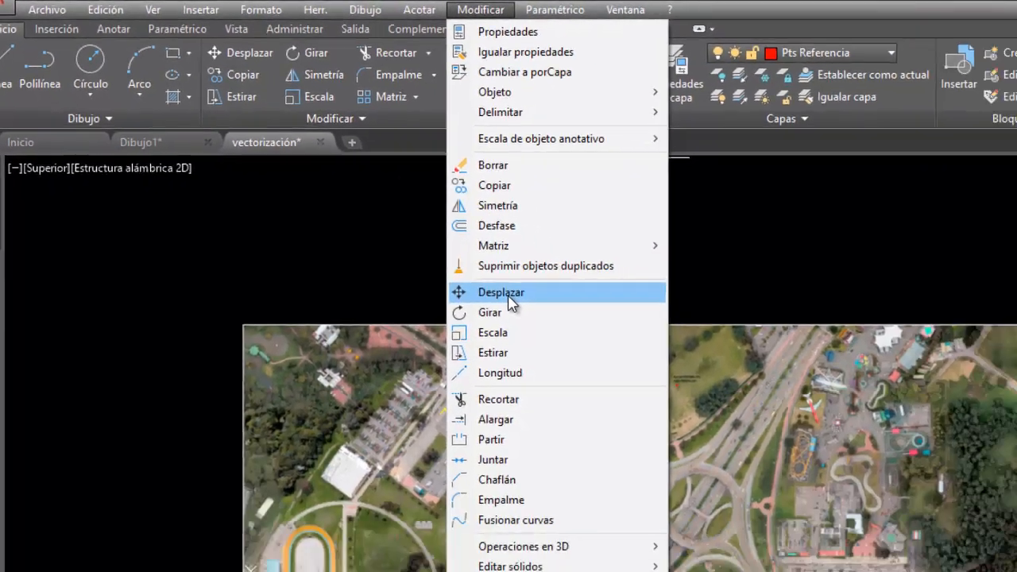
{"action": "left_click", "coordinate": [500, 292]}
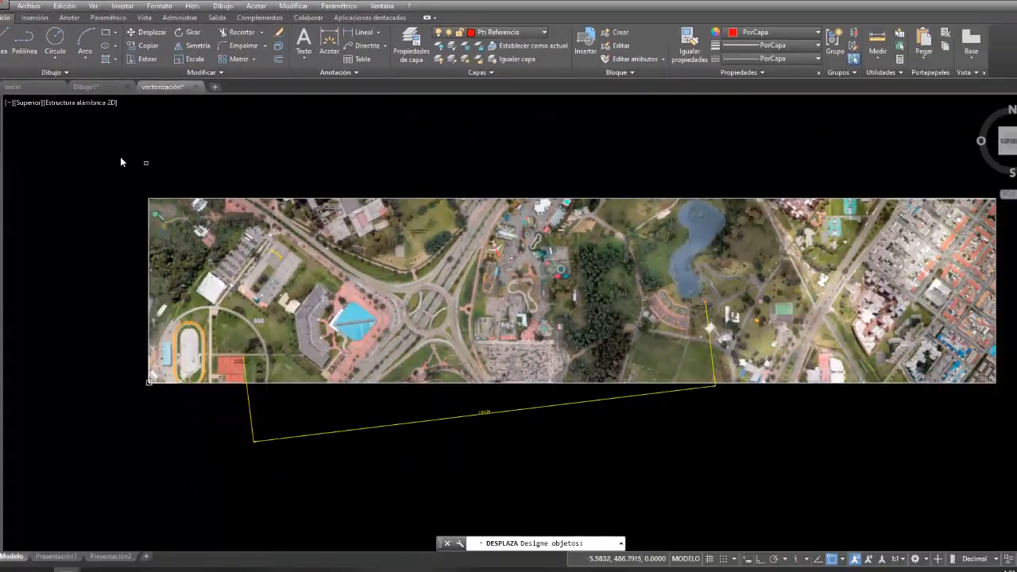
{"action": "left_click", "coordinate": [187, 254]}
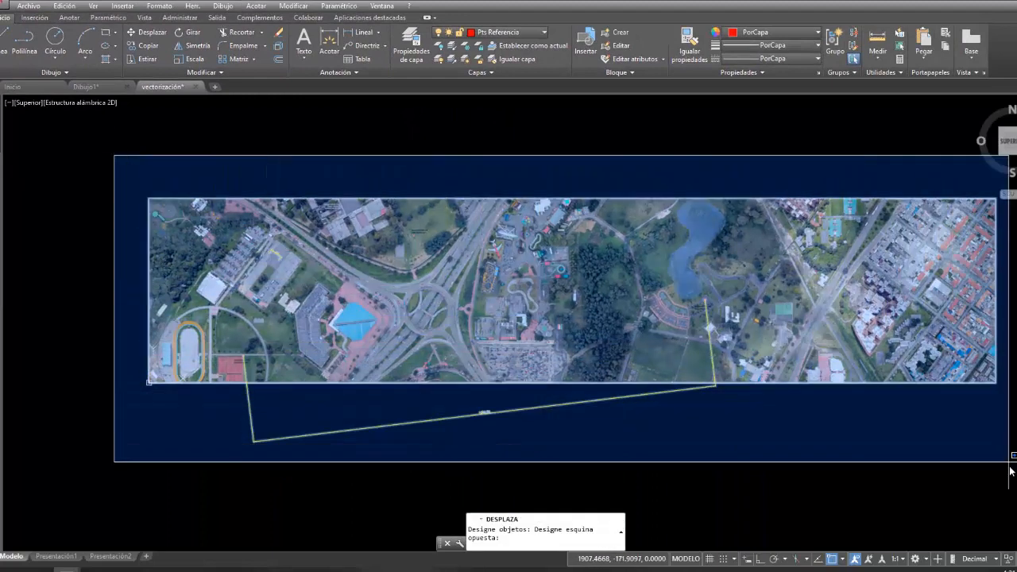
{"action": "left_click", "coordinate": [991, 468]}
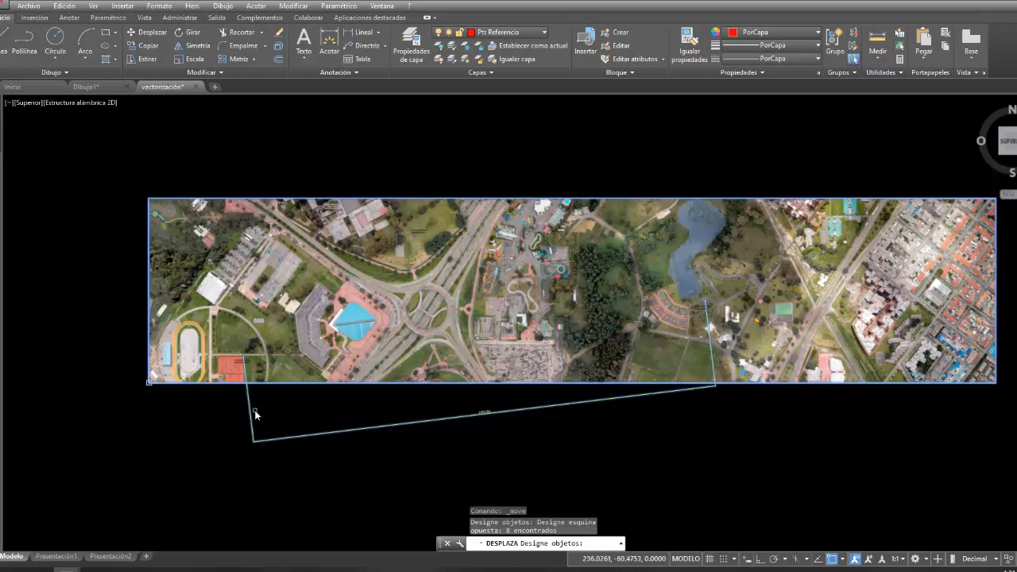
{"action": "key", "text": "Return"}
{"action": "scroll", "coordinate": [247, 363], "scroll_direction": "up", "scroll_amount": 5}
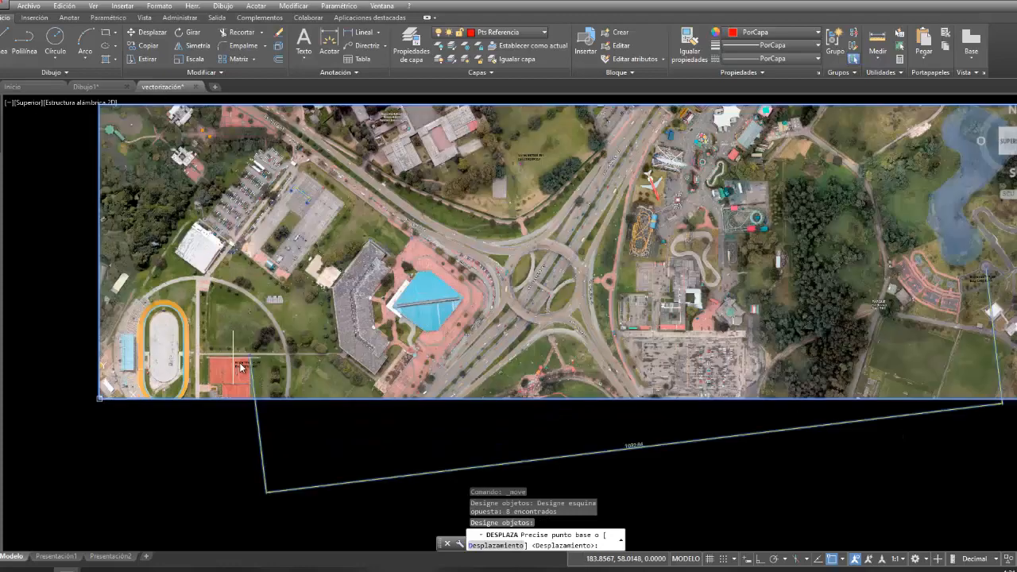
{"action": "scroll", "coordinate": [247, 362], "scroll_direction": "up", "scroll_amount": 10}
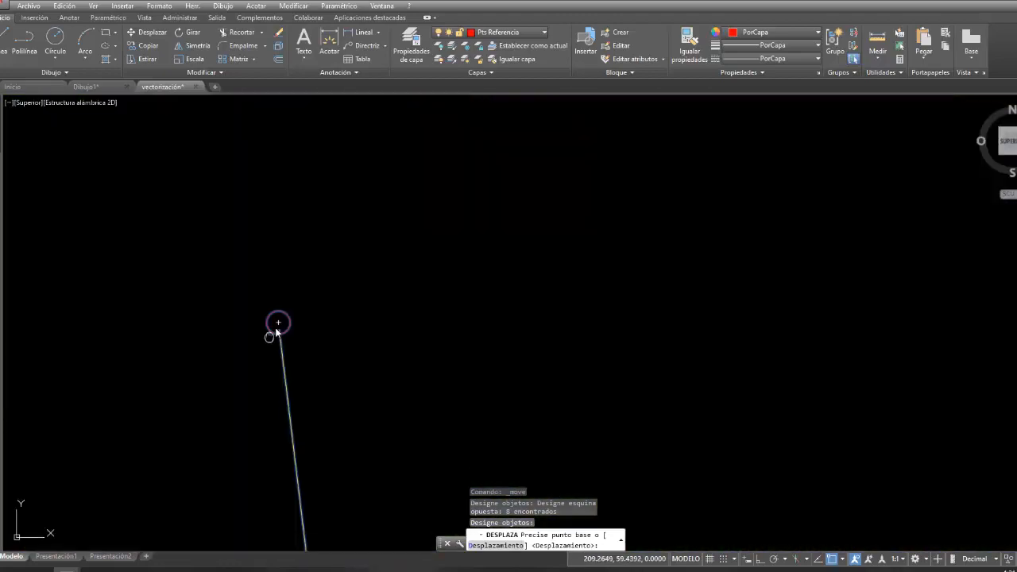
{"action": "middle_click_drag", "start_coordinate": [271, 335], "coordinate": [334, 275]}
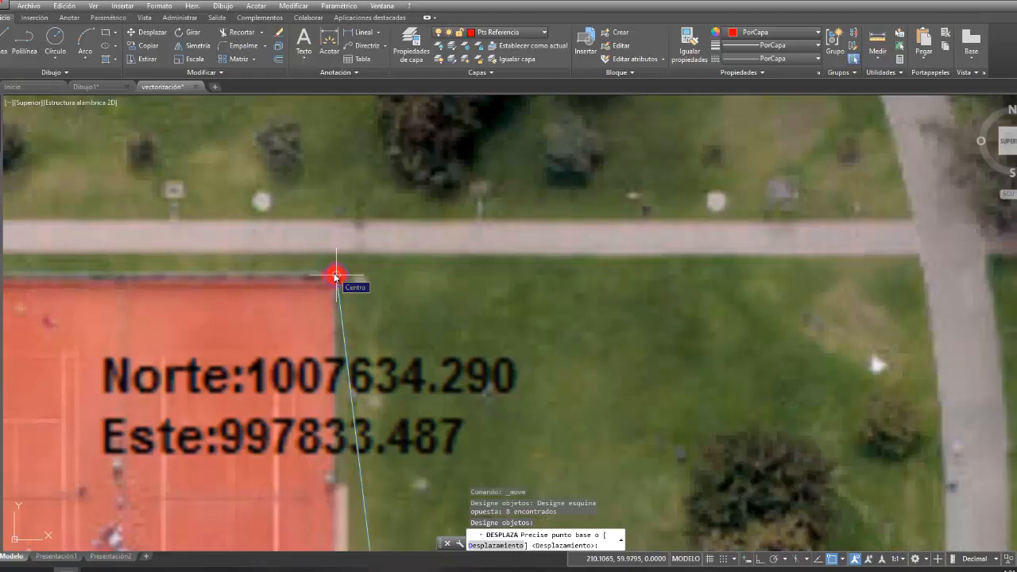
{"action": "left_click", "coordinate": [336, 276]}
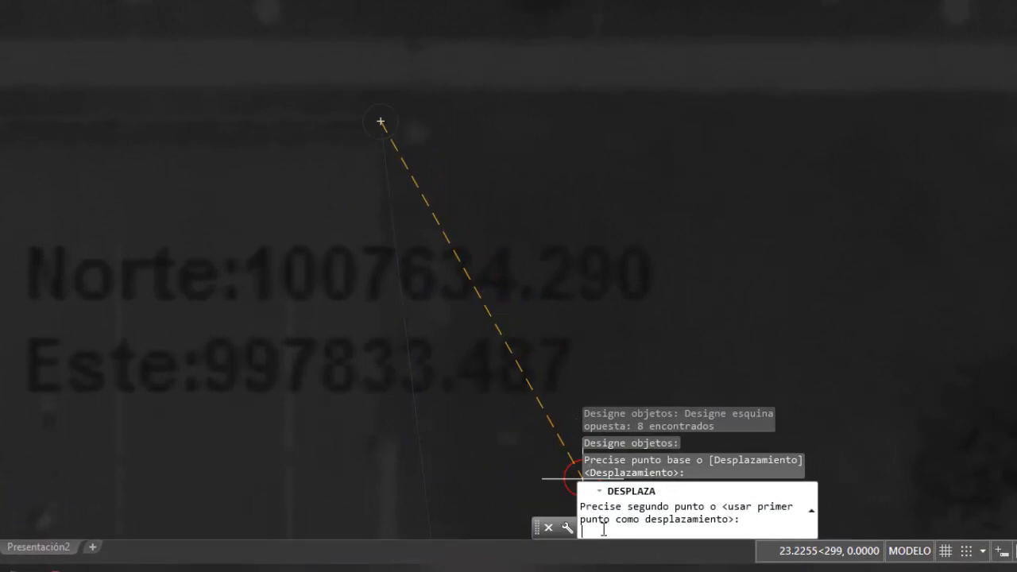
{"action": "type", "text": "997833.487,100763"}
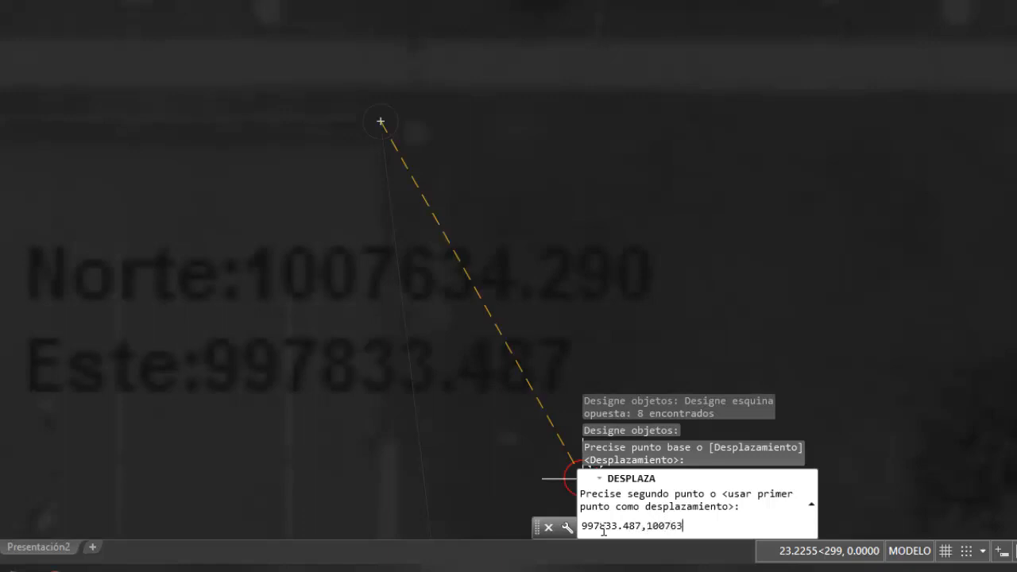
{"action": "type", "text": ","}
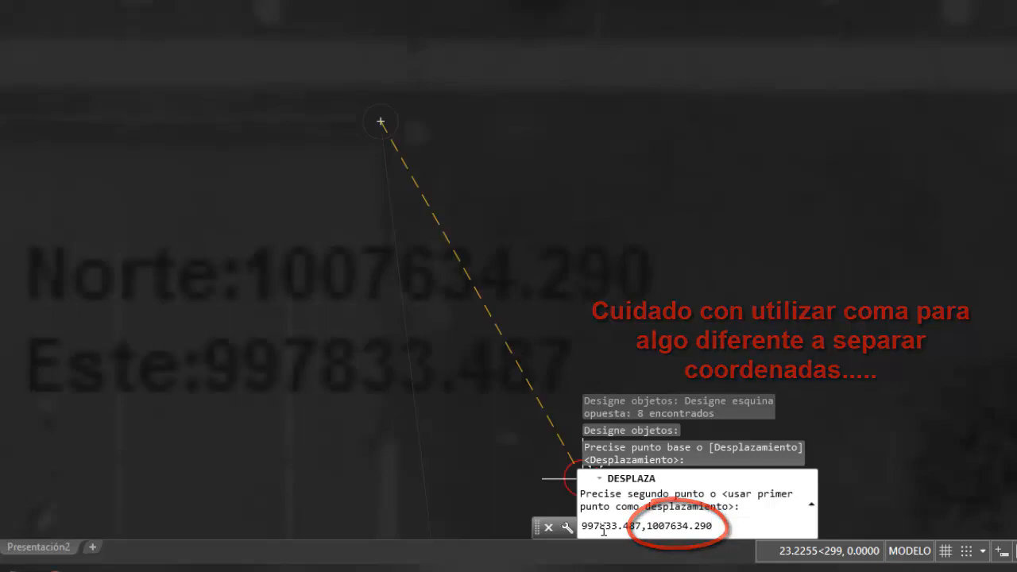
{"action": "key", "text": "Return"}
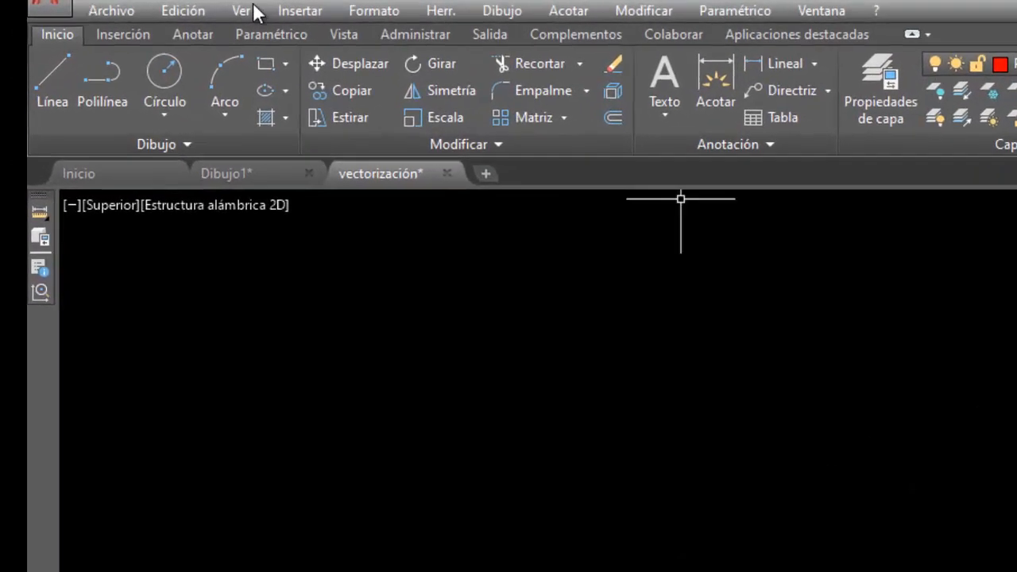
- Zoom to the full drawing extents and view the relocated aerial image up close
{"action": "left_click", "coordinate": [255, 12]}
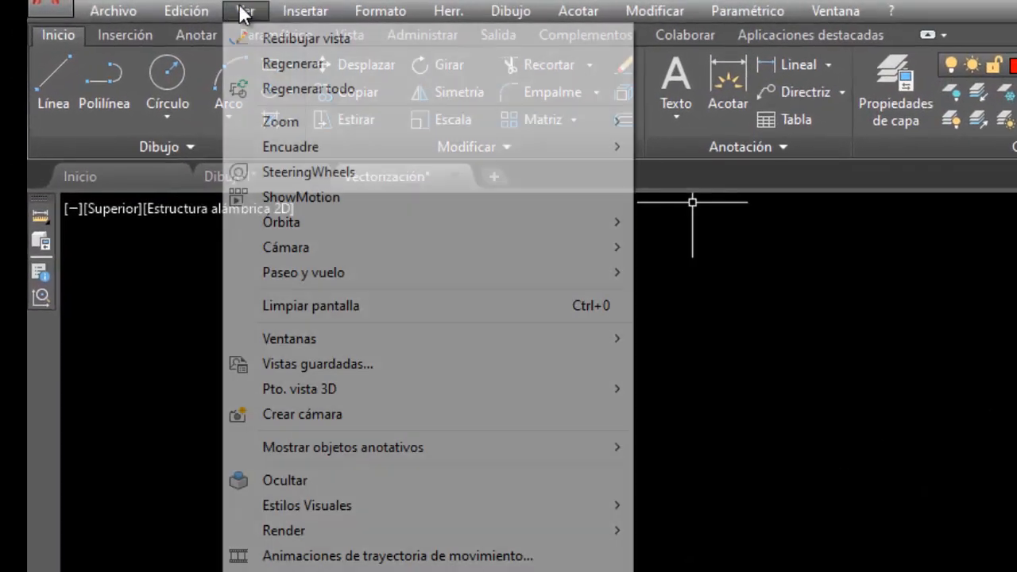
{"action": "mouse_move", "coordinate": [309, 125]}
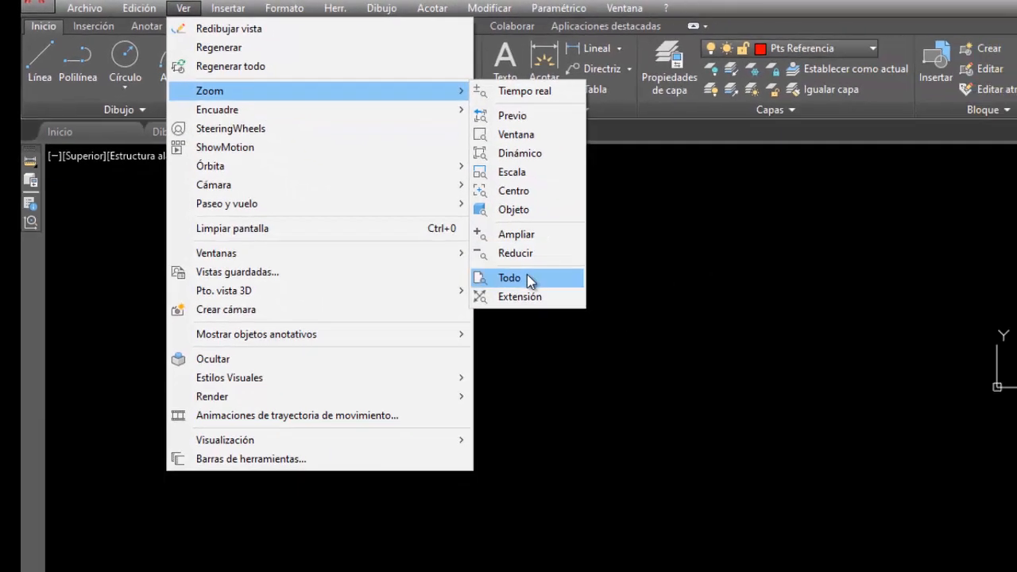
{"action": "left_click", "coordinate": [681, 372]}
{"action": "mouse_move", "coordinate": [845, 155]}
{"action": "middle_mouse_down"}
{"action": "mouse_move", "coordinate": [743, 258]}
{"action": "mouse_move", "coordinate": [686, 344]}
{"action": "middle_mouse_up"}
{"action": "scroll", "coordinate": [634, 286], "scroll_direction": "up", "scroll_amount": 8}
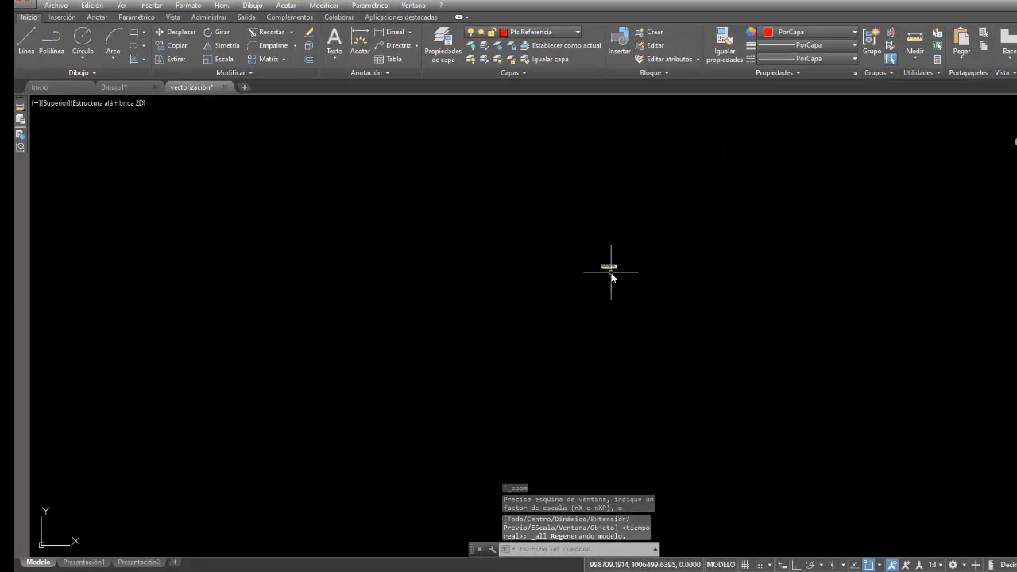
{"action": "scroll", "coordinate": [599, 284], "scroll_direction": "up", "scroll_amount": 6}
{"action": "scroll", "coordinate": [600, 284], "scroll_direction": "up", "scroll_amount": 4}
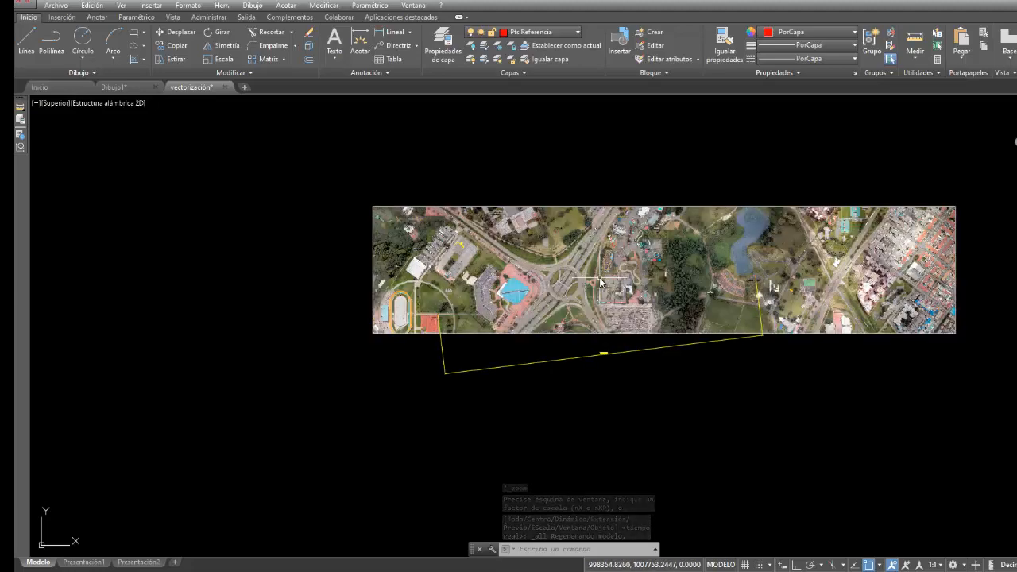
- Query the coordinates of the red control point at the tennis court's corner with the ID command
{"action": "scroll", "coordinate": [340, 340], "scroll_direction": "up", "scroll_amount": 5}
{"action": "scroll", "coordinate": [349, 322], "scroll_direction": "up", "scroll_amount": 8}
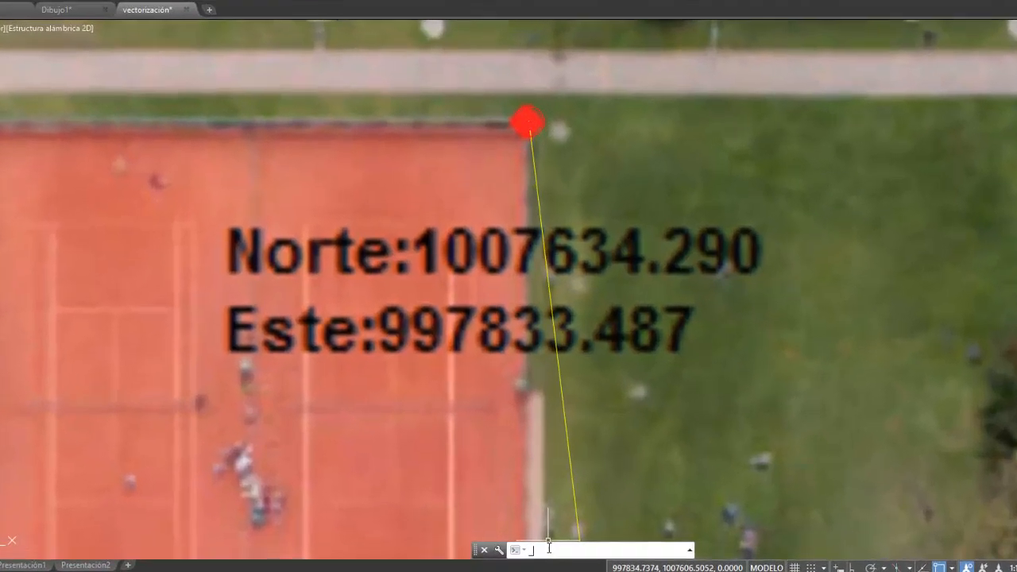
{"action": "type", "text": "ld"}
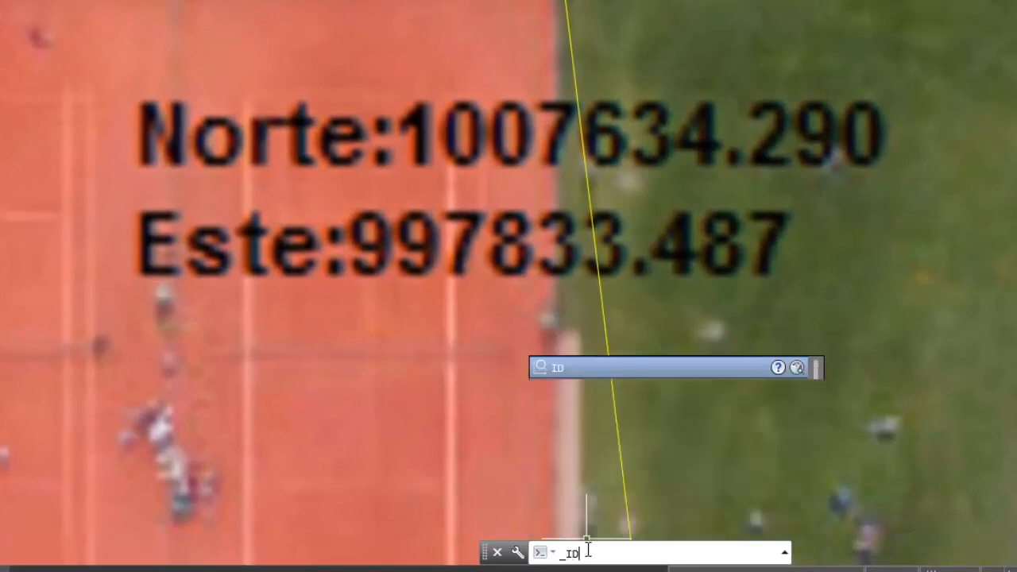
{"action": "key", "text": "Return"}
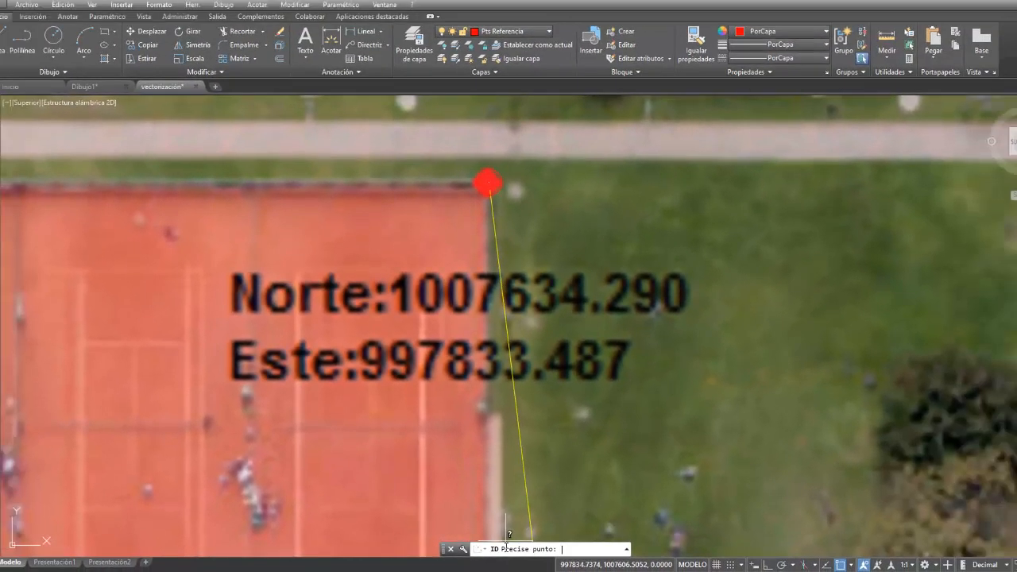
{"action": "left_click", "coordinate": [490, 182]}
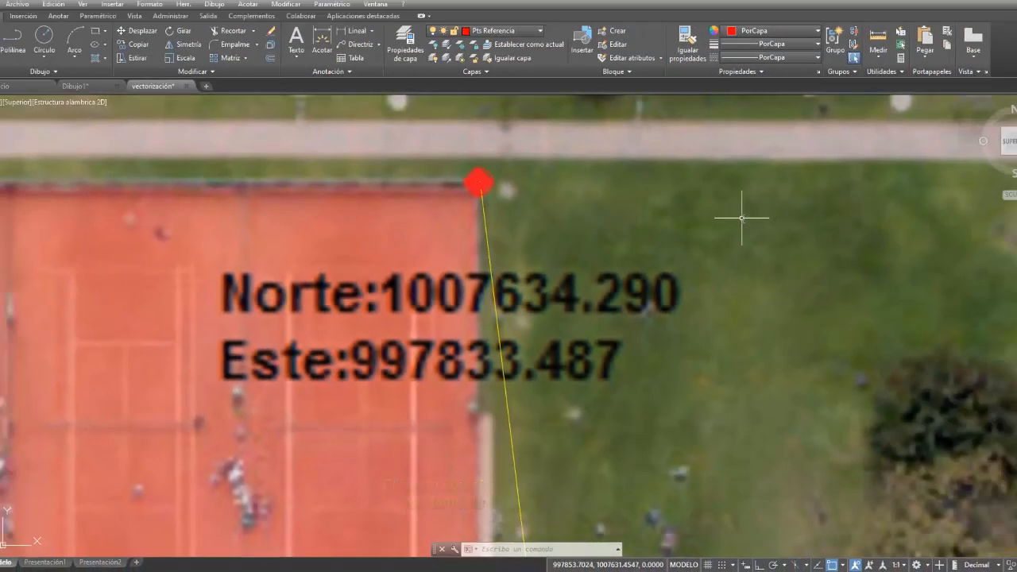
- Query the coordinates of the control point at the centre of the paved circle beside the lake
{"action": "scroll", "coordinate": [742, 218], "scroll_direction": "down", "scroll_amount": 4}
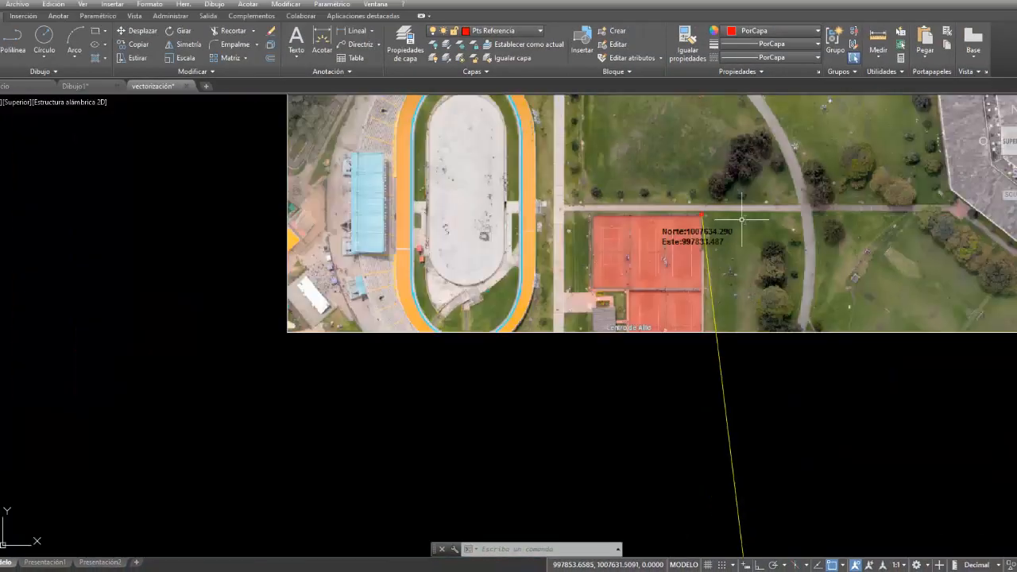
{"action": "scroll", "coordinate": [742, 219], "scroll_direction": "down", "scroll_amount": 5}
{"action": "mouse_move", "coordinate": [910, 198]}
{"action": "middle_mouse_down"}
{"action": "mouse_move", "coordinate": [364, 302]}
{"action": "mouse_move", "coordinate": [147, 366]}
{"action": "middle_mouse_up"}
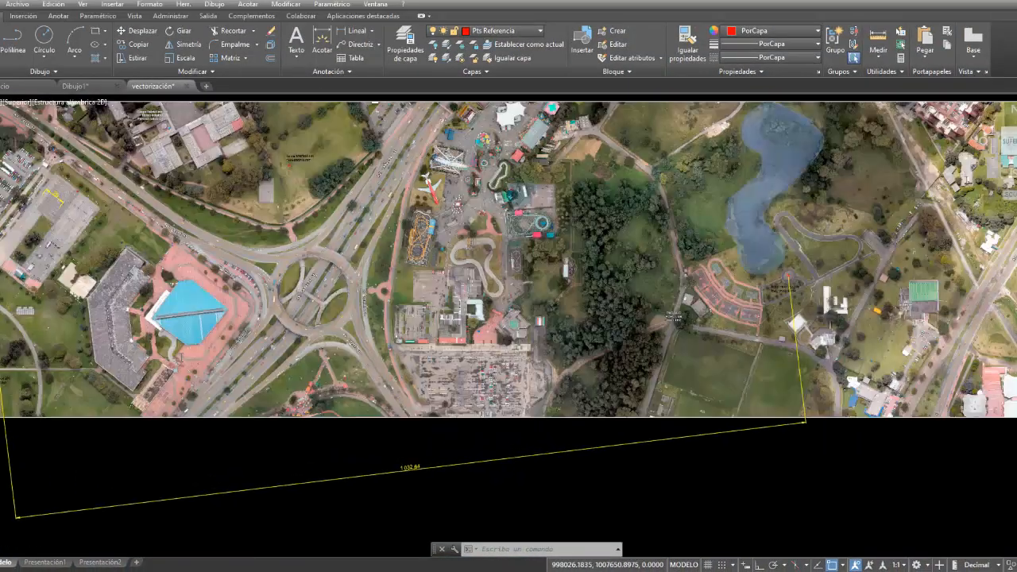
{"action": "scroll", "coordinate": [800, 278], "scroll_direction": "up", "scroll_amount": 7}
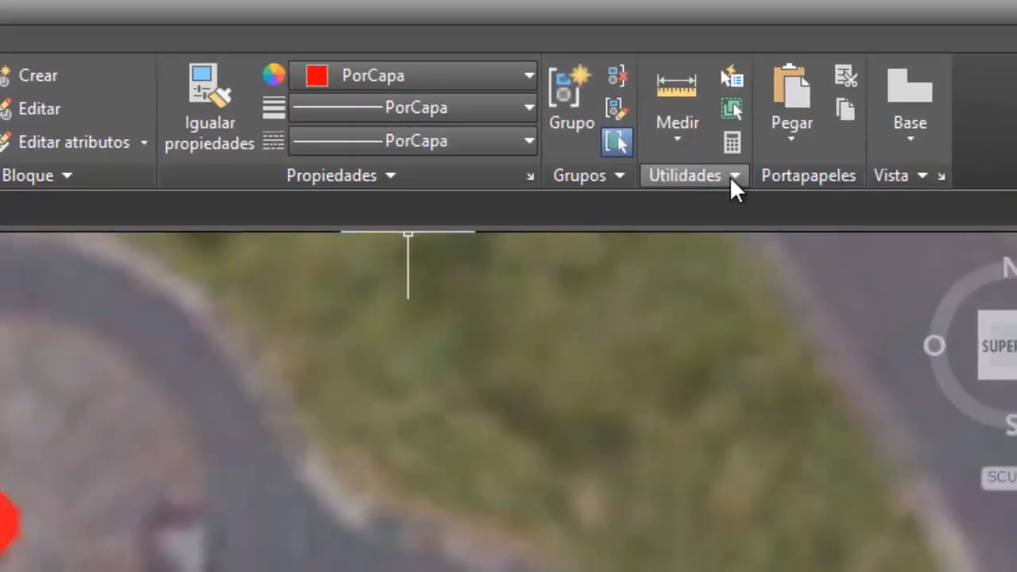
{"action": "left_click", "coordinate": [731, 175]}
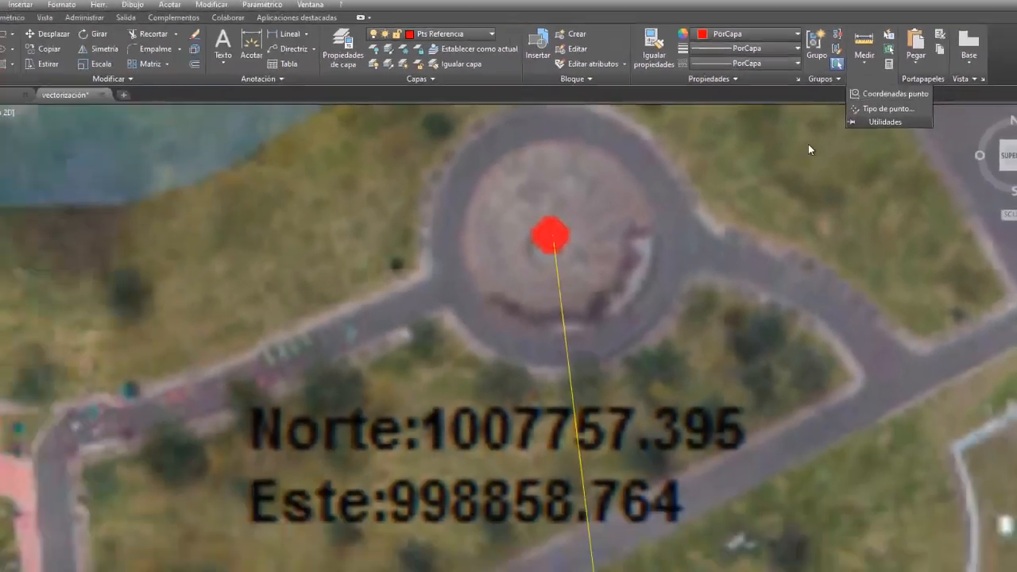
{"action": "left_click", "coordinate": [733, 209]}
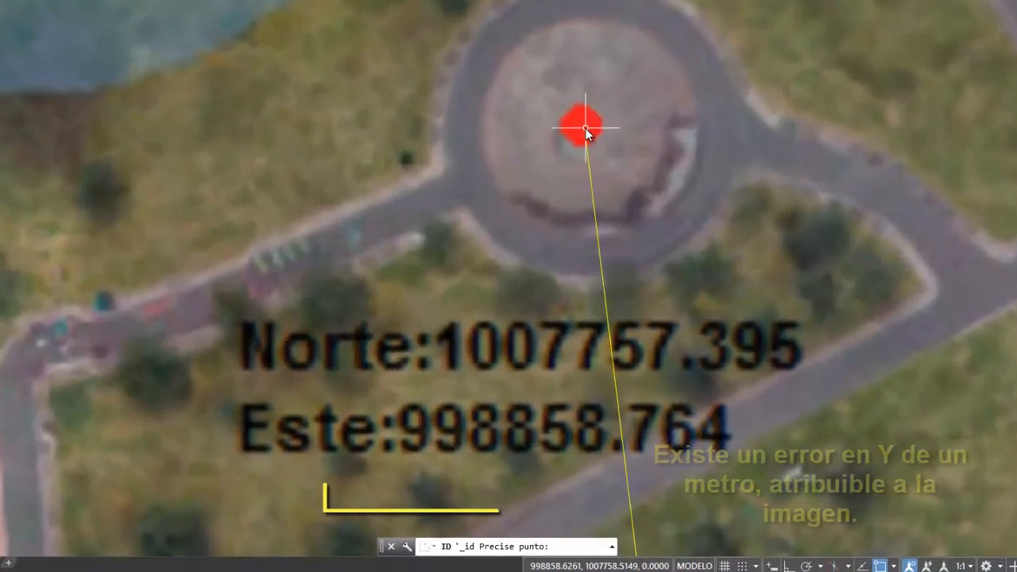
{"action": "left_click", "coordinate": [595, 213]}
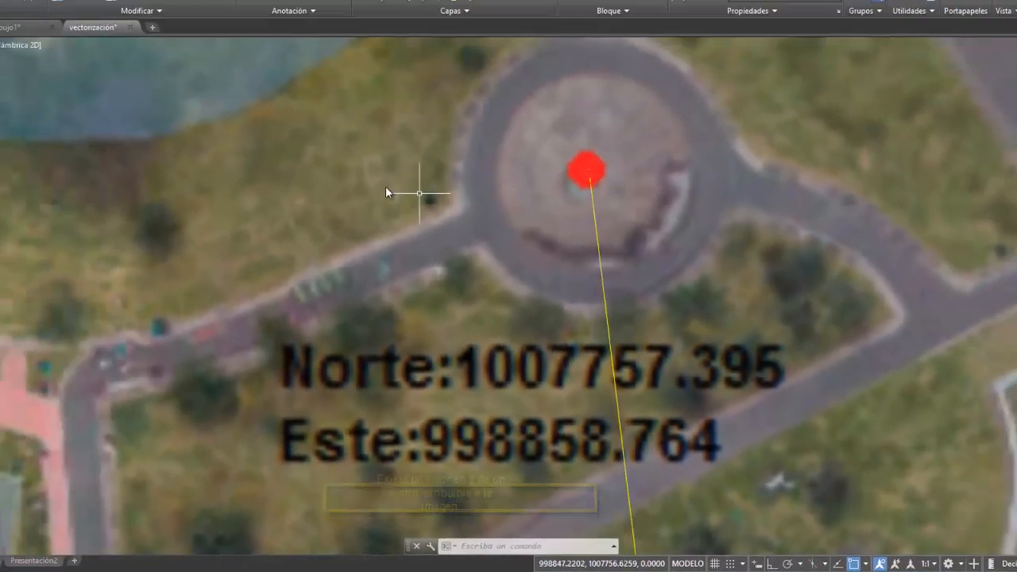
- Query the coordinates of the third control point, on the grass field north of the road interchange, by repeating the ID command
{"action": "scroll", "coordinate": [359, 218], "scroll_direction": "down", "scroll_amount": 10}
{"action": "scroll", "coordinate": [182, 176], "scroll_direction": "down", "scroll_amount": 2}
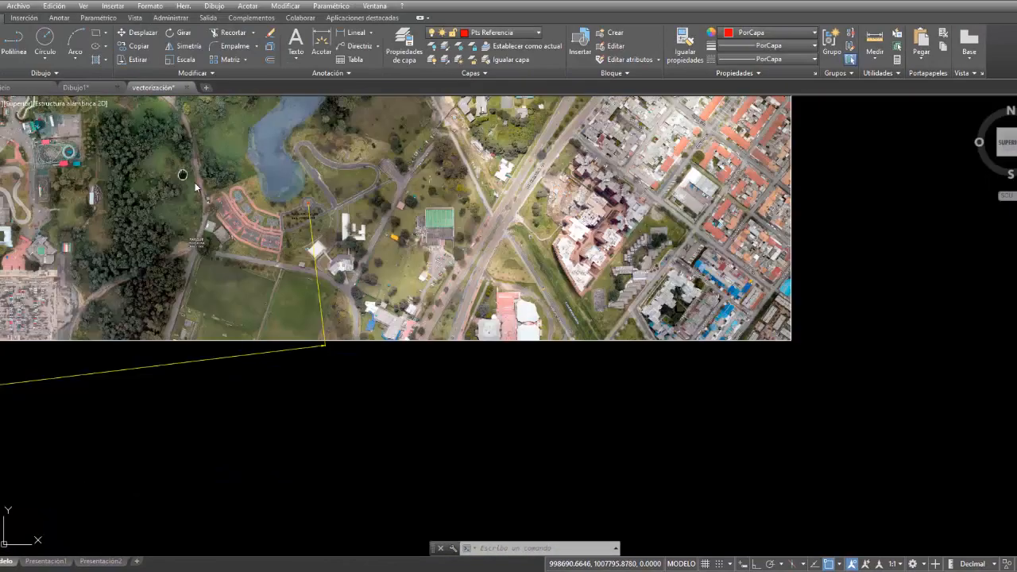
{"action": "middle_click_drag", "start_coordinate": [182, 176], "coordinate": [756, 321]}
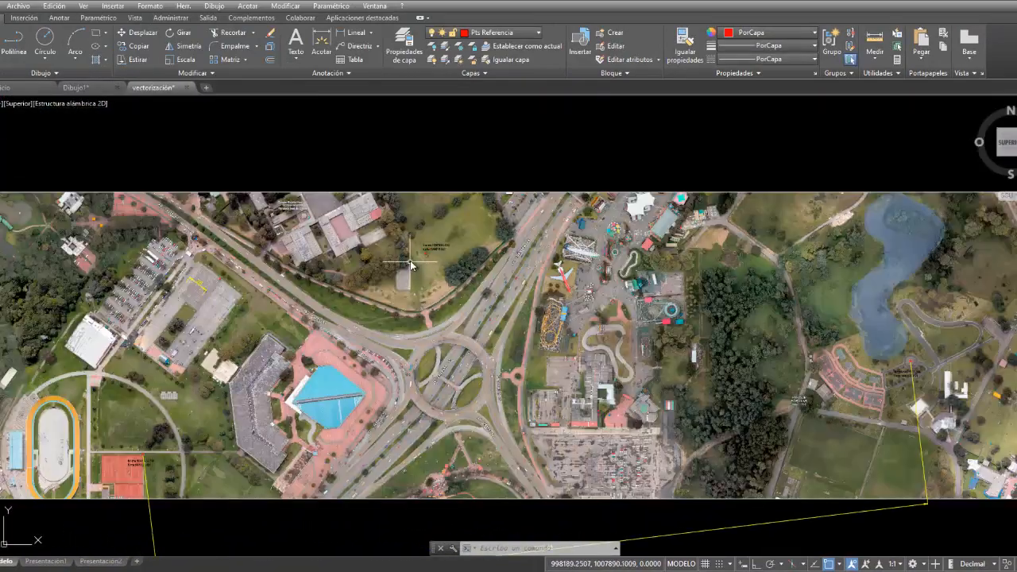
{"action": "scroll", "coordinate": [438, 243], "scroll_direction": "up", "scroll_amount": 8}
{"action": "scroll", "coordinate": [438, 246], "scroll_direction": "up", "scroll_amount": 8}
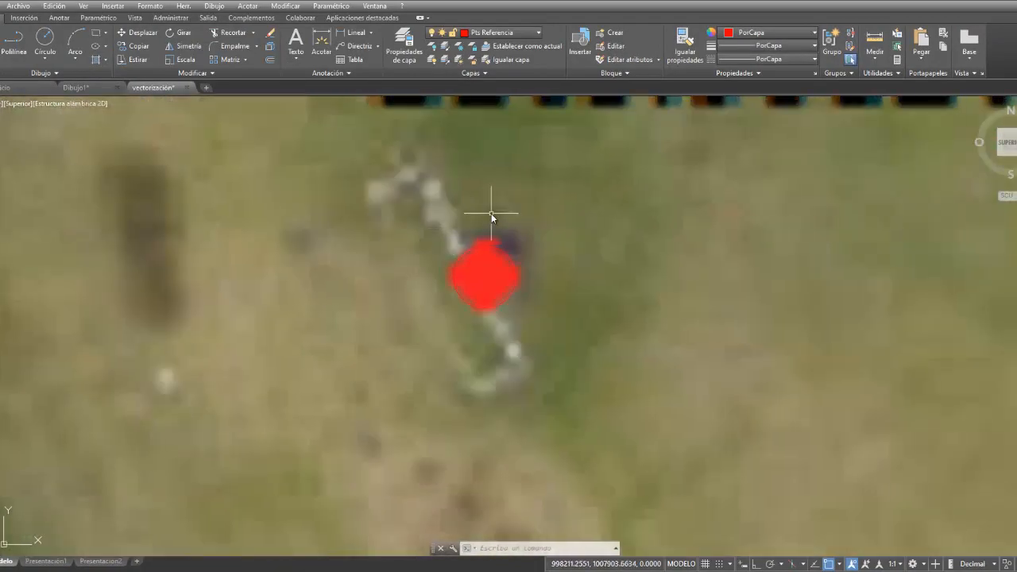
{"action": "middle_click_drag", "start_coordinate": [602, 207], "coordinate": [482, 452]}
{"action": "scroll", "coordinate": [547, 321], "scroll_direction": "down", "scroll_amount": 4}
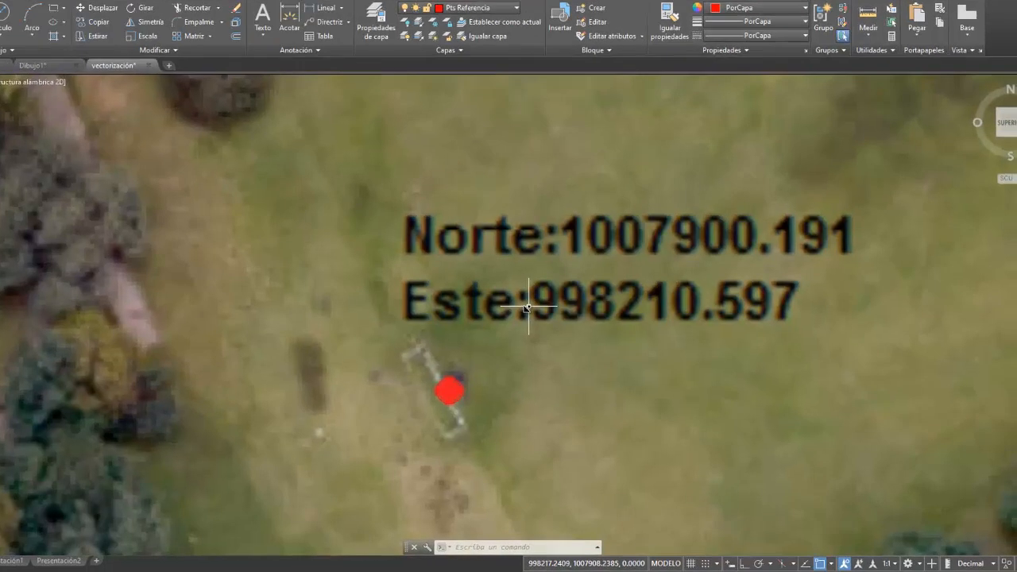
{"action": "right_click", "coordinate": [412, 328]}
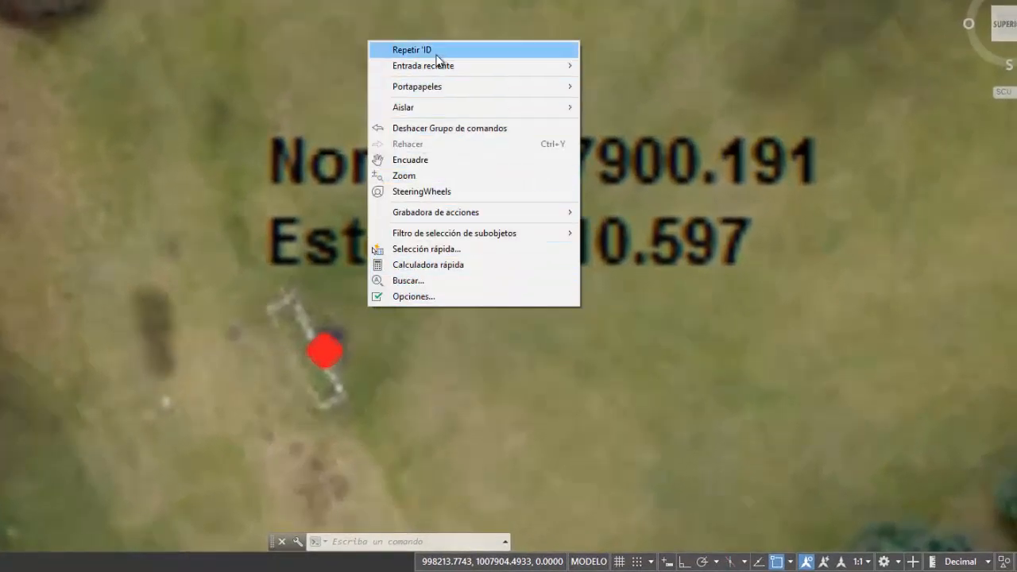
{"action": "left_click", "coordinate": [436, 54]}
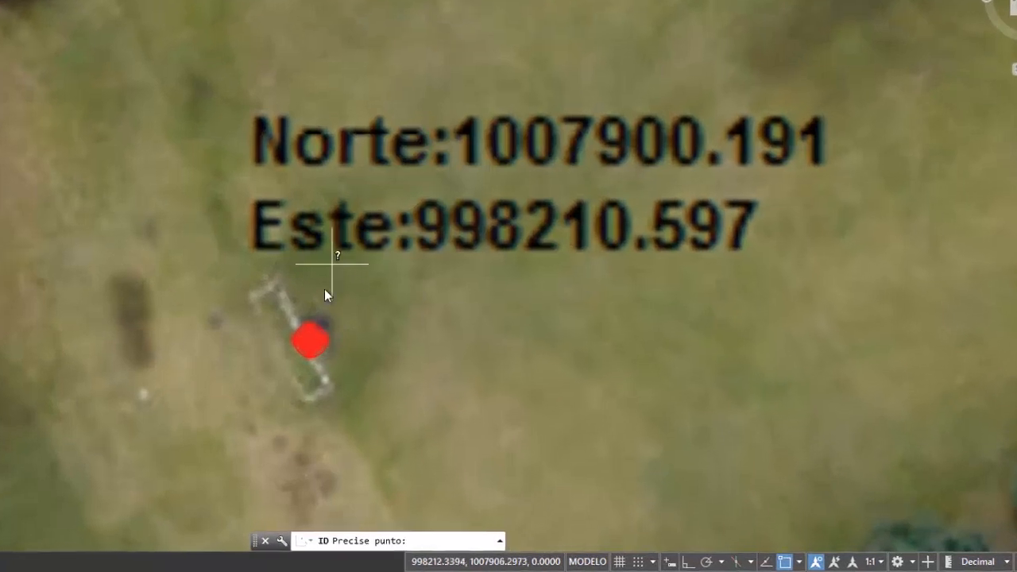
{"action": "left_click", "coordinate": [253, 297]}
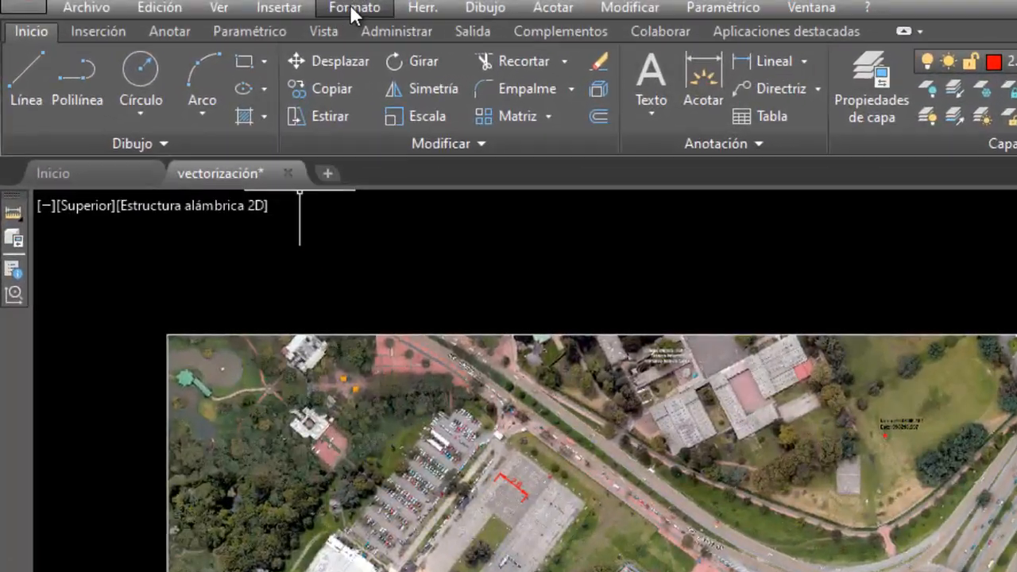
- Review the drawing's layers in the layer properties manager and turn off 1. Ráster, 11. Medidas and the current layer 2. Referenciación
{"action": "left_click", "coordinate": [354, 14]}
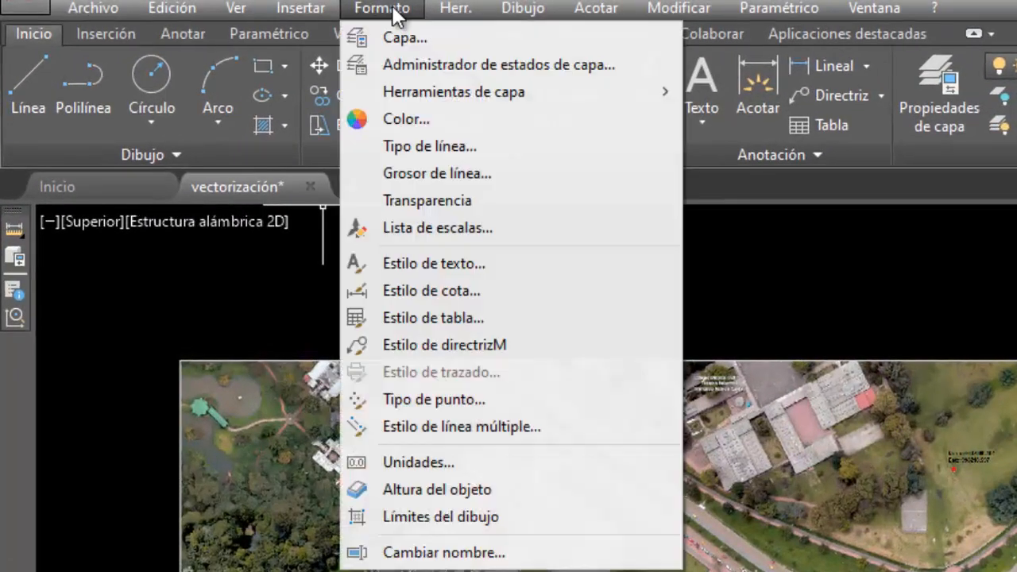
{"action": "left_click", "coordinate": [364, 33]}
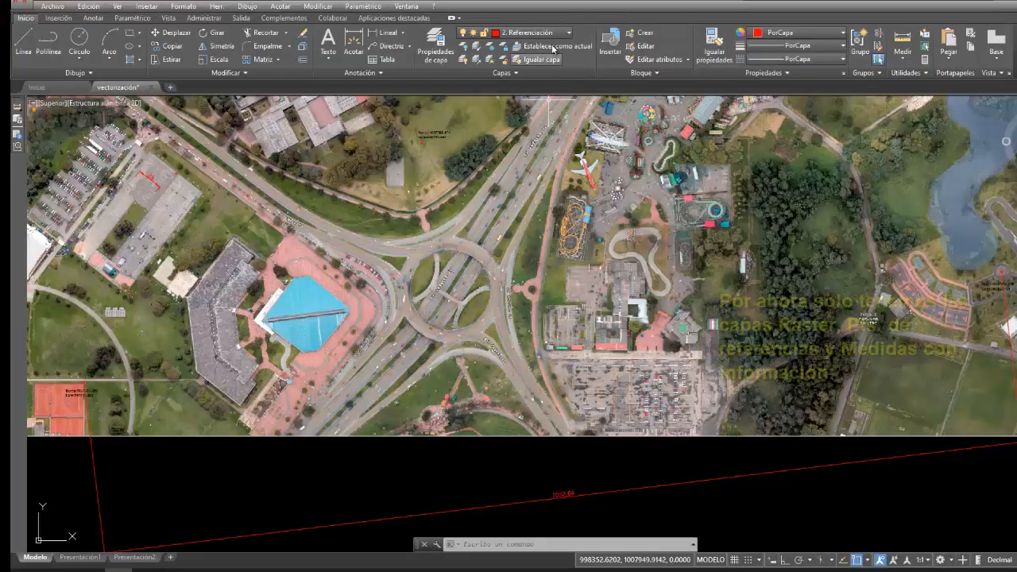
{"action": "left_click", "coordinate": [557, 33]}
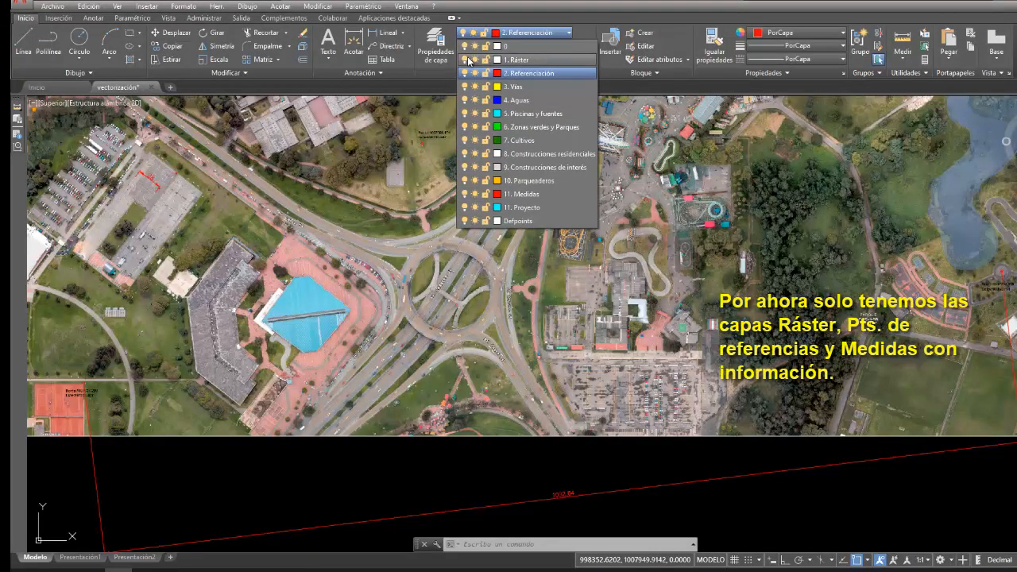
{"action": "left_click", "coordinate": [466, 61]}
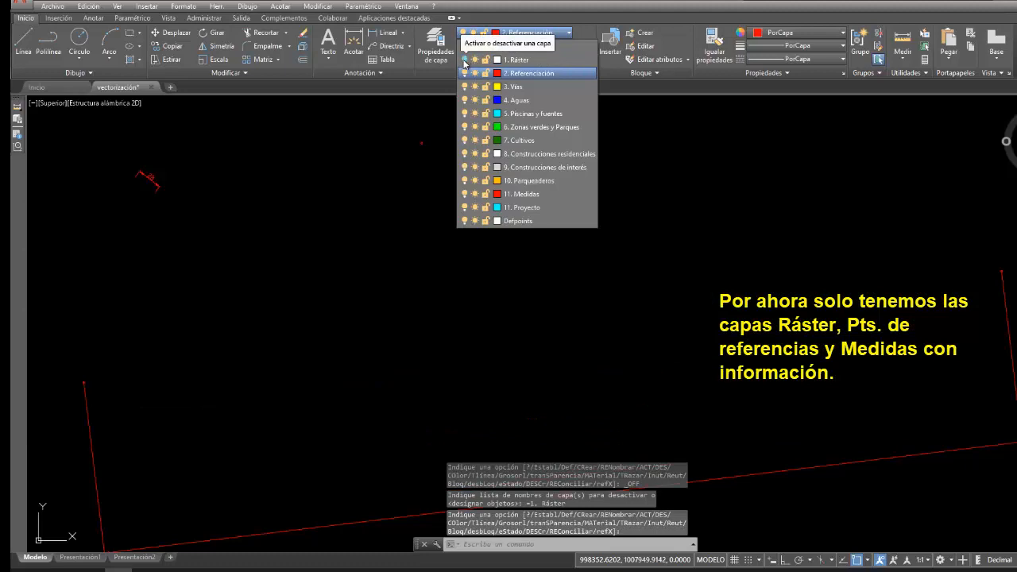
{"action": "left_click", "coordinate": [569, 34]}
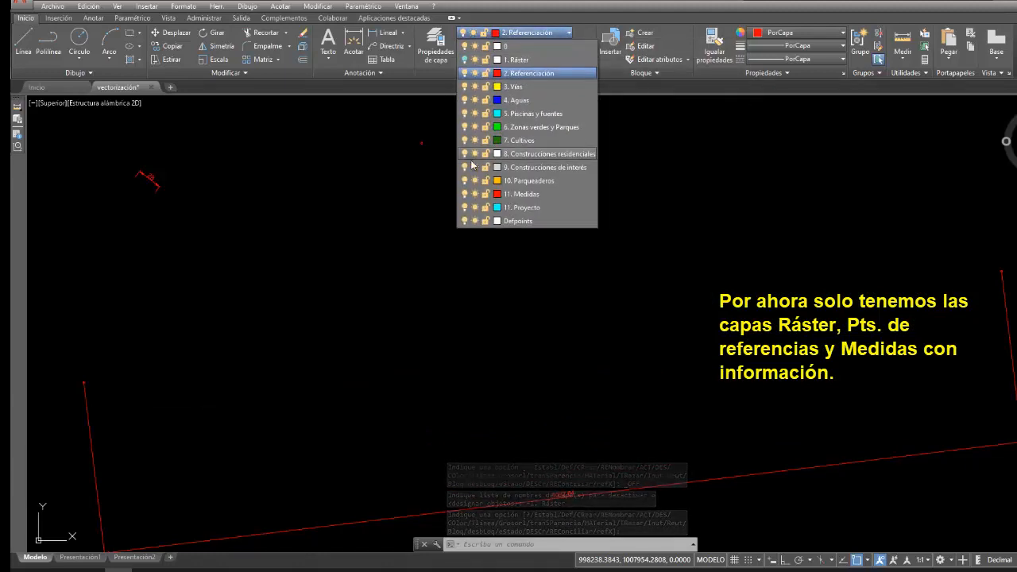
{"action": "left_click", "coordinate": [464, 194]}
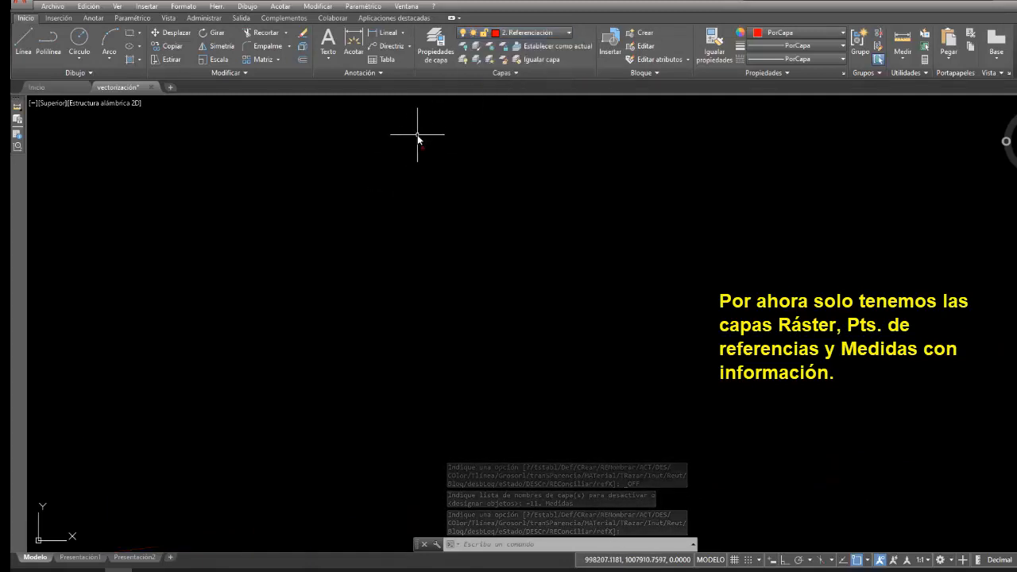
{"action": "left_click", "coordinate": [526, 32]}
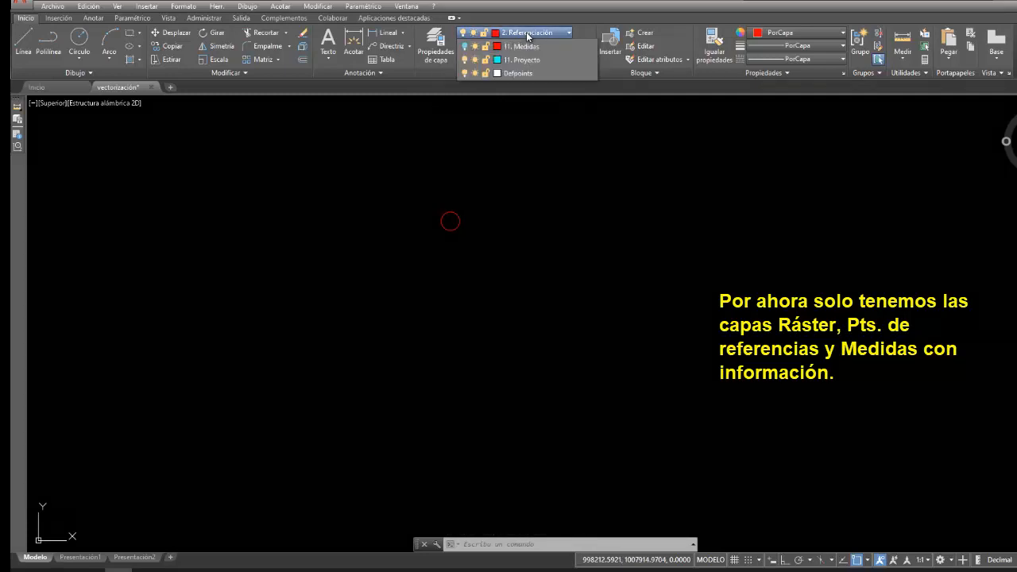
{"action": "left_click", "coordinate": [465, 73]}
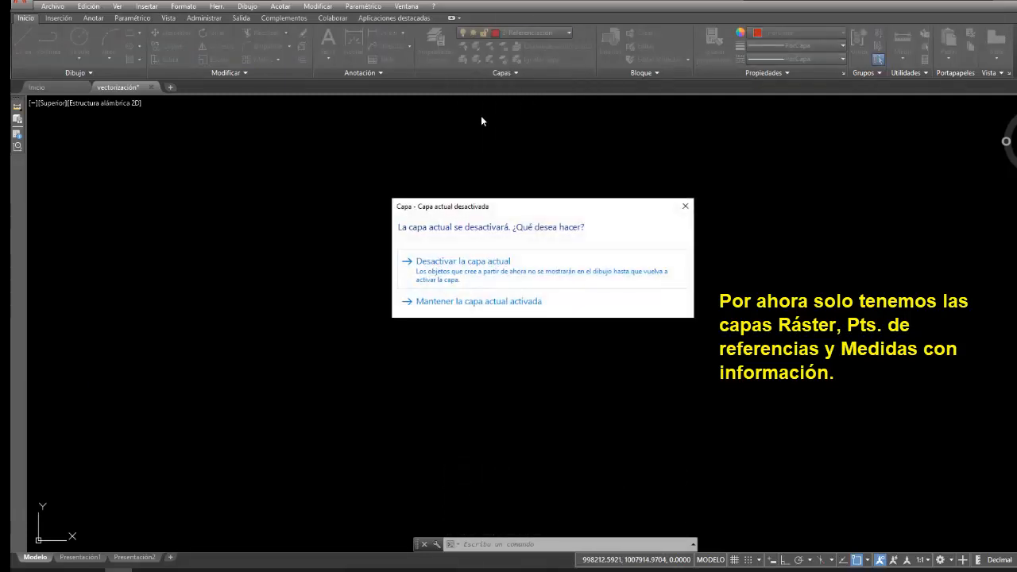
{"action": "left_click", "coordinate": [479, 268]}
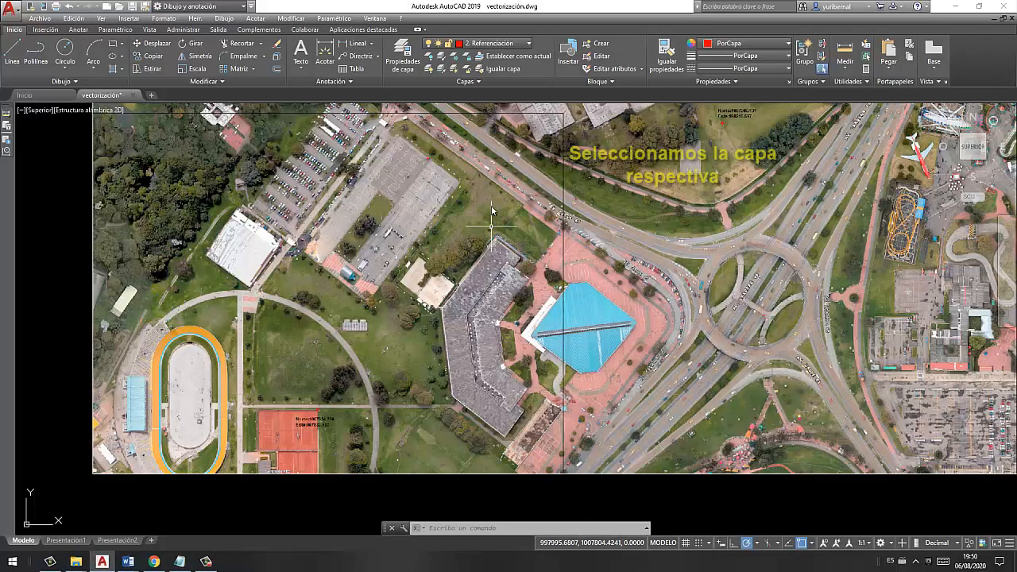
- Make 8. Construcciones residenciales the current layer for outlining the large grey-roofed building beside the blue roof
{"action": "left_click", "coordinate": [514, 45]}
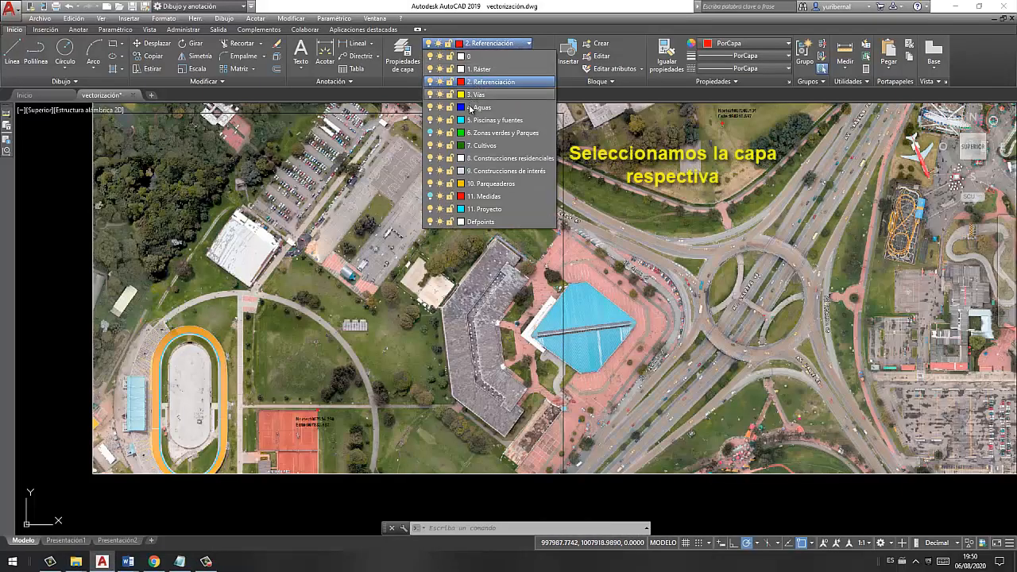
{"action": "left_click", "coordinate": [484, 159]}
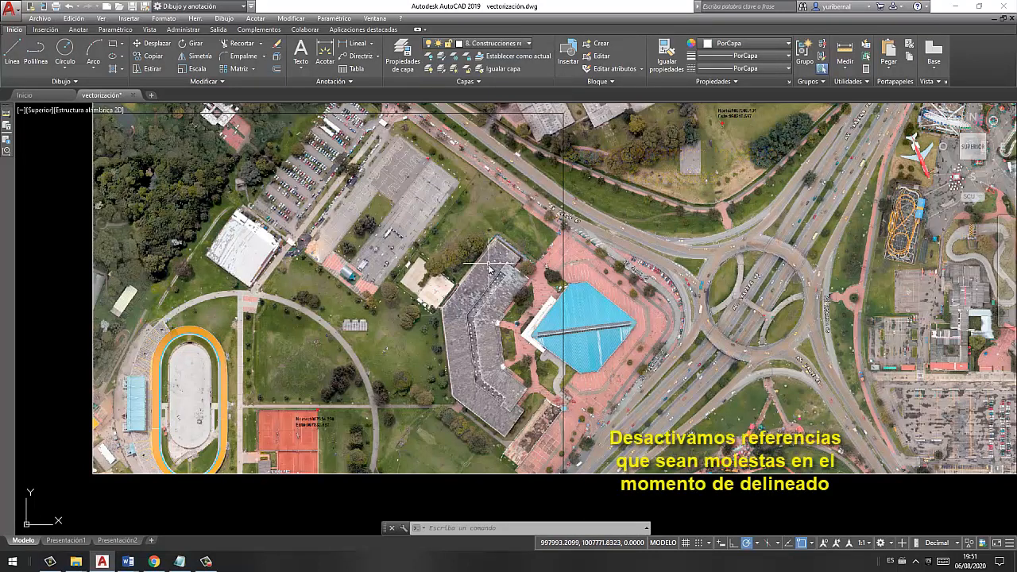
{"action": "scroll", "coordinate": [489, 336], "scroll_direction": "up", "scroll_amount": 4}
{"action": "middle_click_drag", "start_coordinate": [488, 336], "coordinate": [476, 374]}
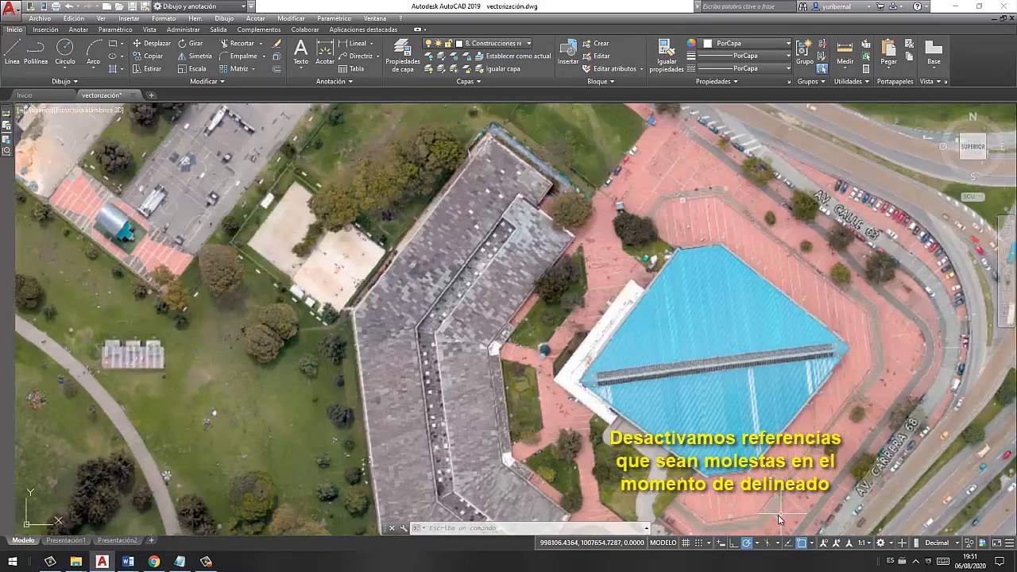
- Turn off polar tracking and enable the Perpendicular object snap
{"action": "left_click", "coordinate": [748, 546]}
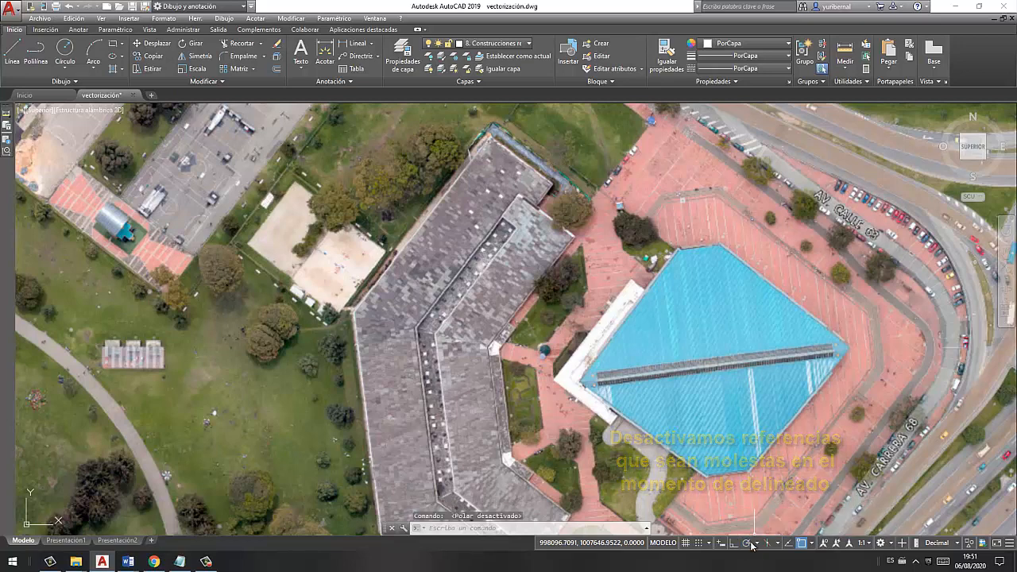
{"action": "left_click", "coordinate": [811, 543]}
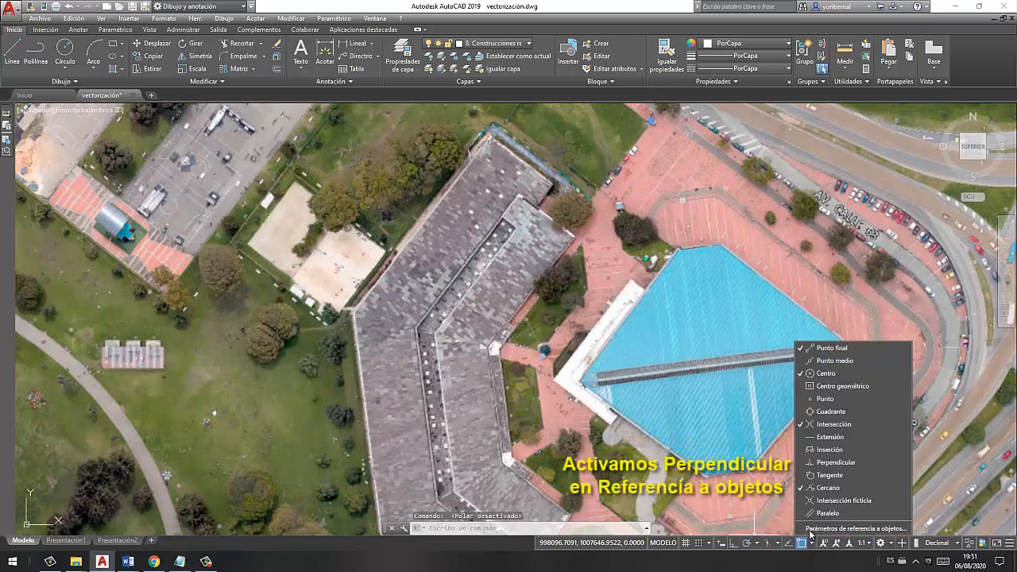
{"action": "left_click", "coordinate": [801, 466]}
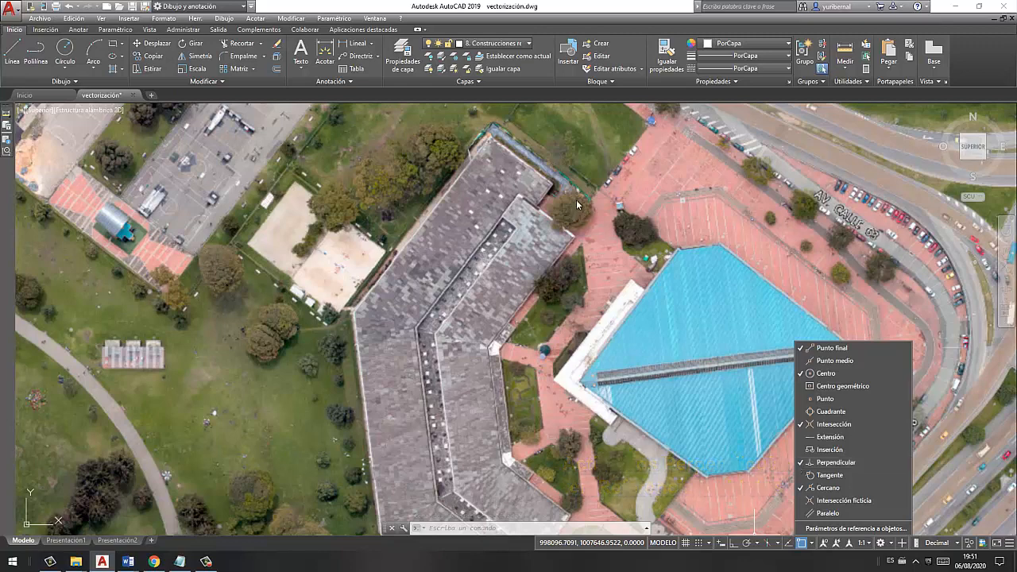
- Start a polyline at the grey building's north corner and trace its stepped northeast end with segments about 28.8, 9.7 and 18.5 units long
{"action": "scroll", "coordinate": [500, 143], "scroll_direction": "up", "scroll_amount": 4}
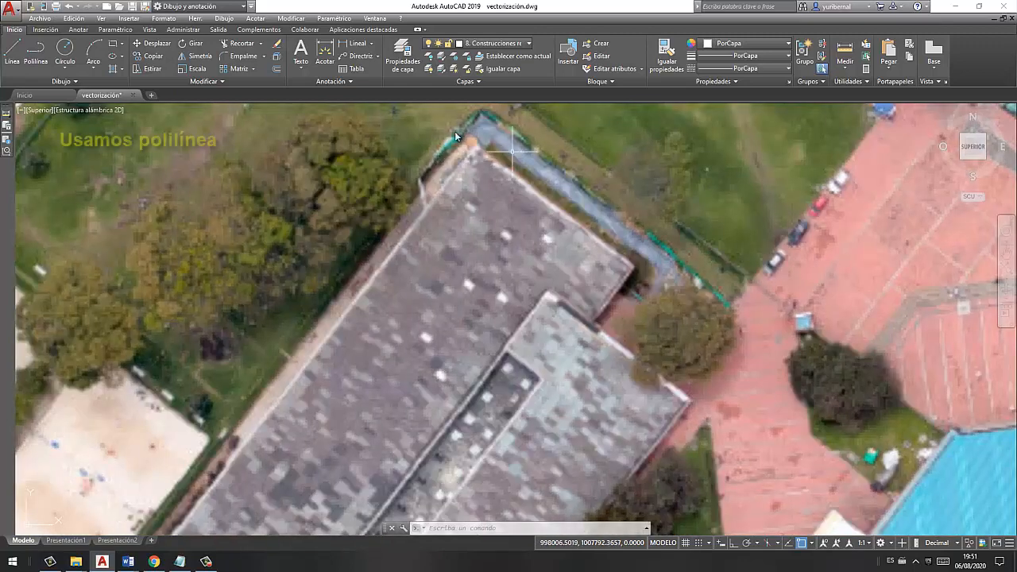
{"action": "left_click", "coordinate": [36, 53]}
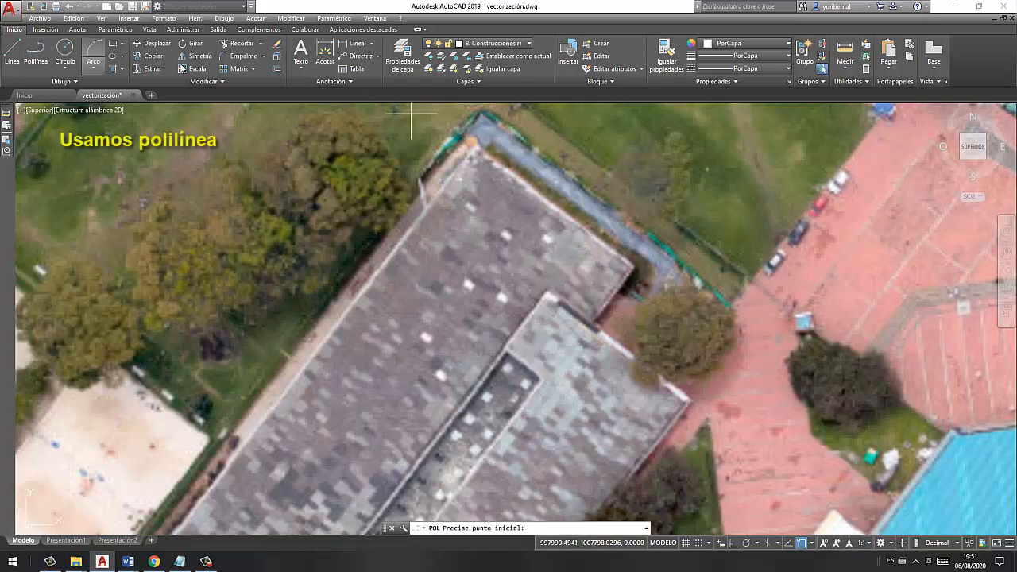
{"action": "left_click", "coordinate": [474, 148]}
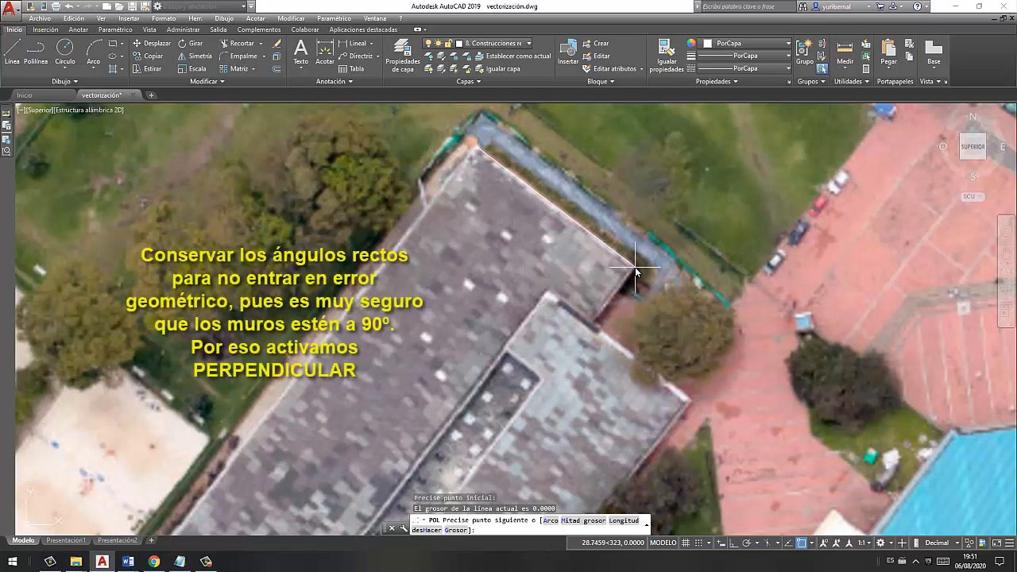
{"action": "scroll", "coordinate": [635, 271], "scroll_direction": "up", "scroll_amount": 2}
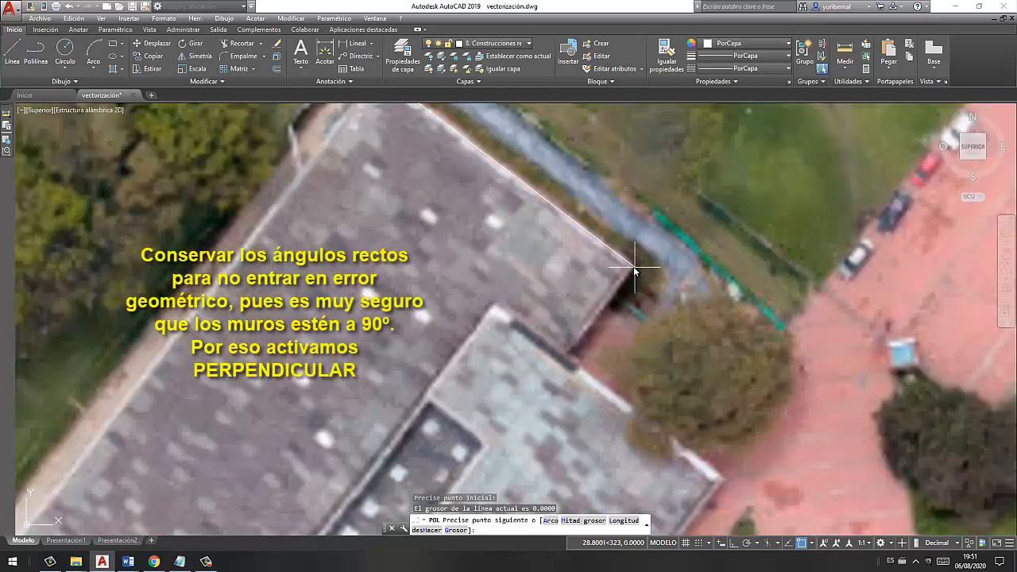
{"action": "left_click", "coordinate": [633, 266]}
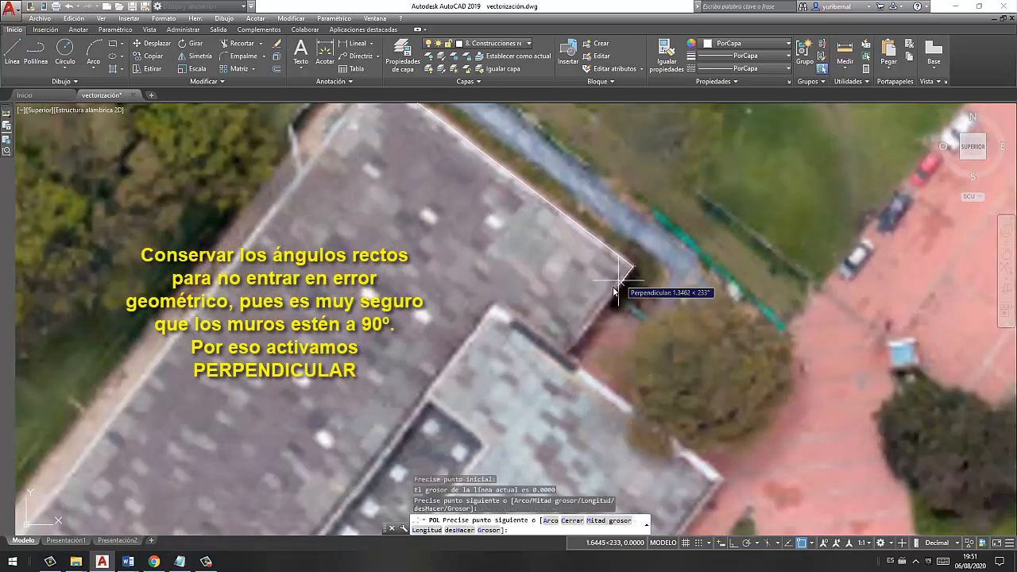
{"action": "left_click", "coordinate": [570, 353]}
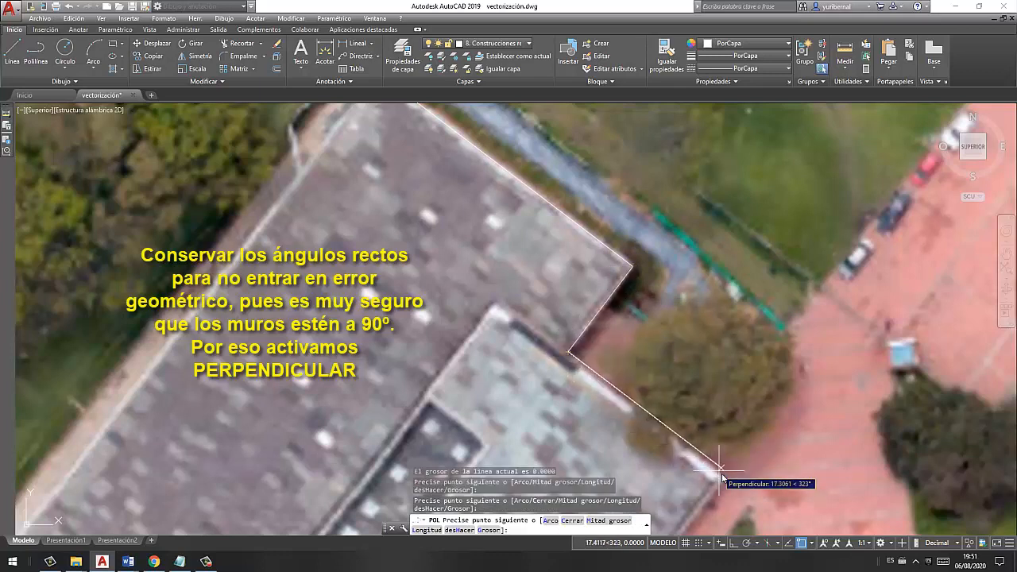
{"action": "middle_click_drag", "start_coordinate": [726, 480], "coordinate": [631, 306]}
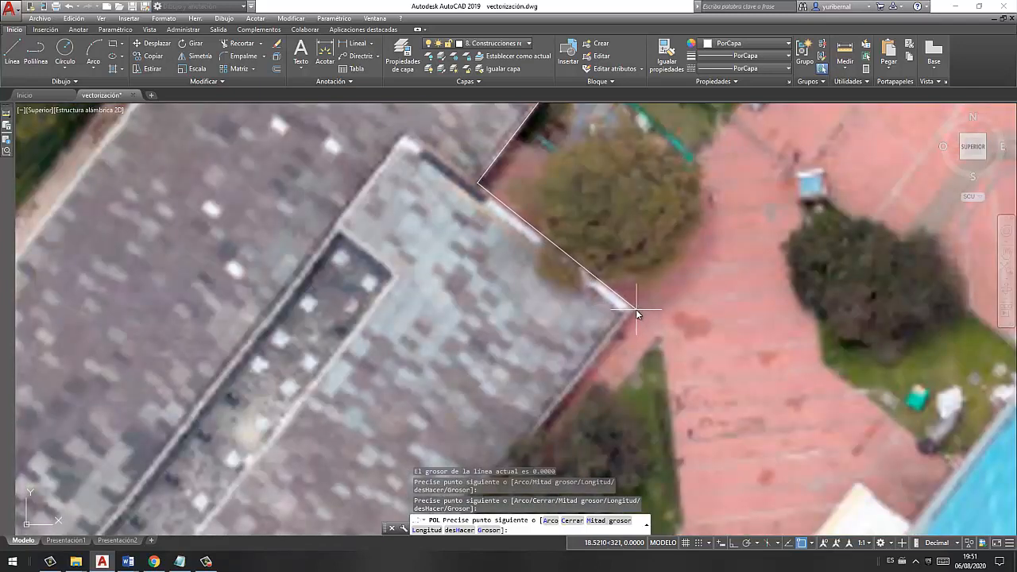
{"action": "left_click", "coordinate": [635, 309]}
- Continue the polyline along the building's east side, following the roof edge and the small jog to the second white roof corner
{"action": "middle_click_drag", "start_coordinate": [587, 376], "coordinate": [626, 212]}
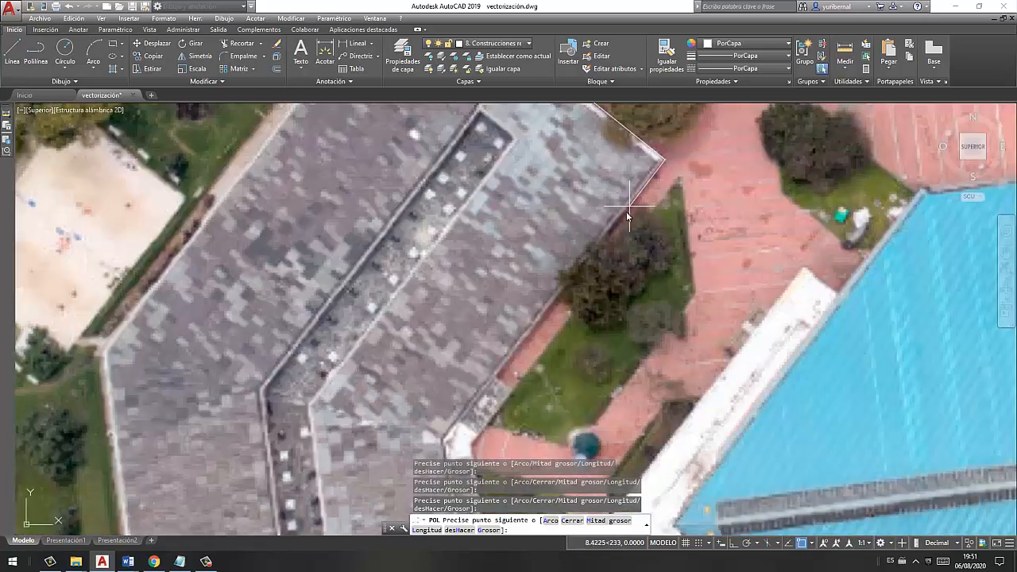
{"action": "left_click", "coordinate": [497, 378]}
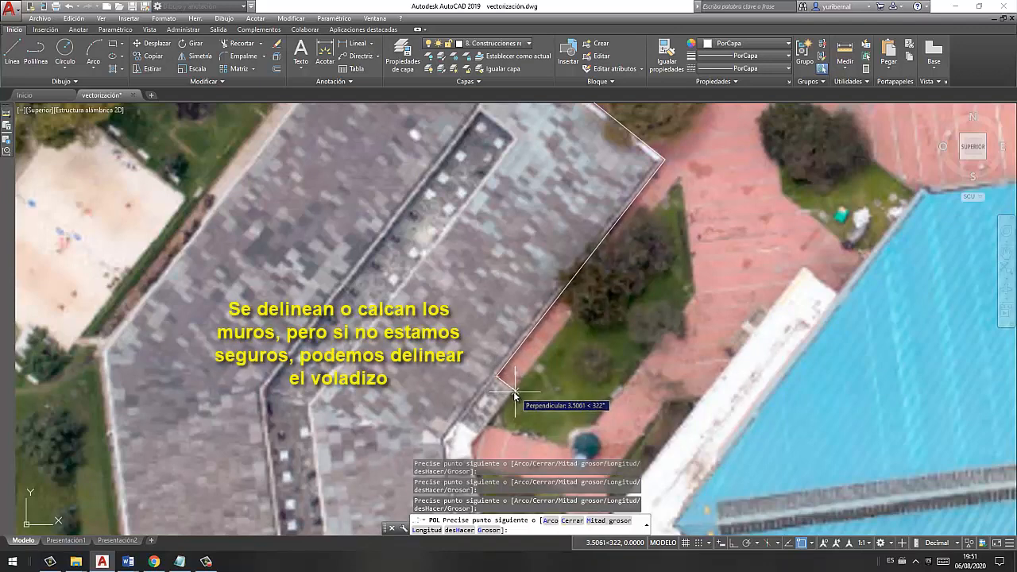
{"action": "mouse_move", "coordinate": [506, 421]}
{"action": "middle_mouse_down"}
{"action": "mouse_move", "coordinate": [482, 409]}
{"action": "mouse_move", "coordinate": [495, 281]}
{"action": "middle_mouse_up"}
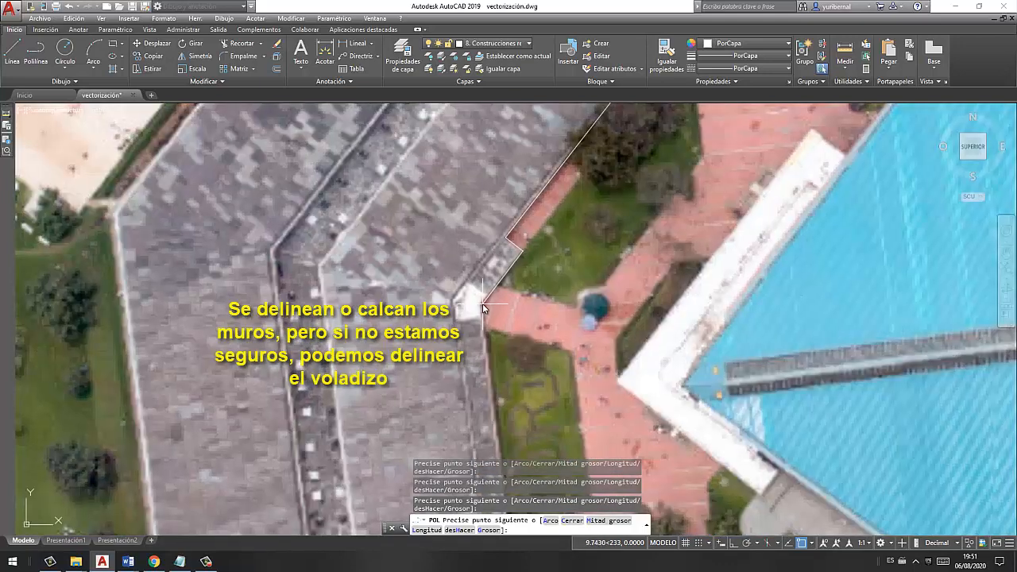
{"action": "mouse_move", "coordinate": [491, 350]}
{"action": "middle_mouse_down"}
{"action": "mouse_move", "coordinate": [474, 279]}
{"action": "mouse_move", "coordinate": [440, 207]}
{"action": "middle_mouse_up"}
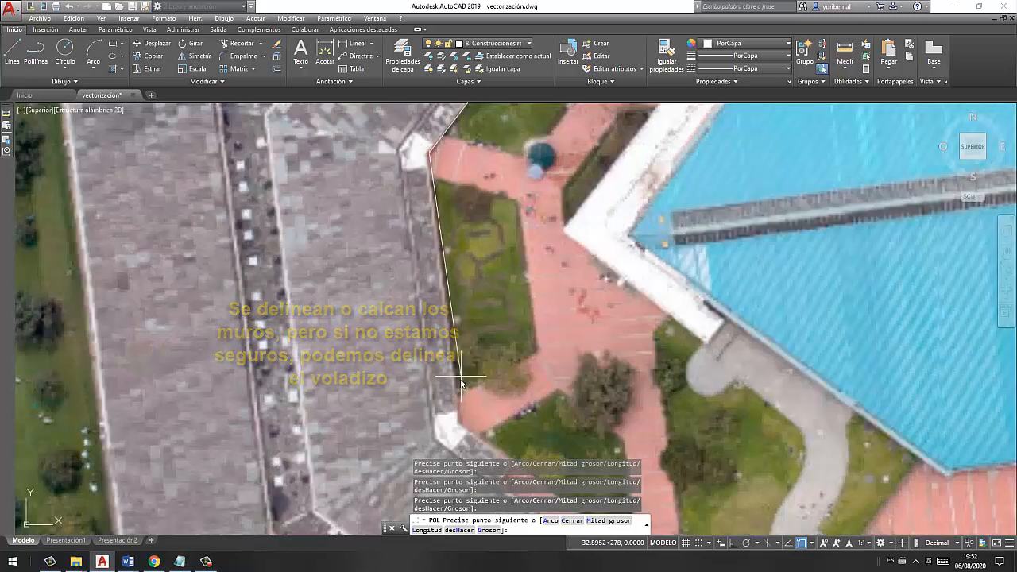
{"action": "left_click", "coordinate": [459, 427]}
- Trace the walkway jog and the southern wing's northeast and southeast edges, keeping right angles at the corners
{"action": "scroll", "coordinate": [457, 401], "scroll_direction": "down", "scroll_amount": 5}
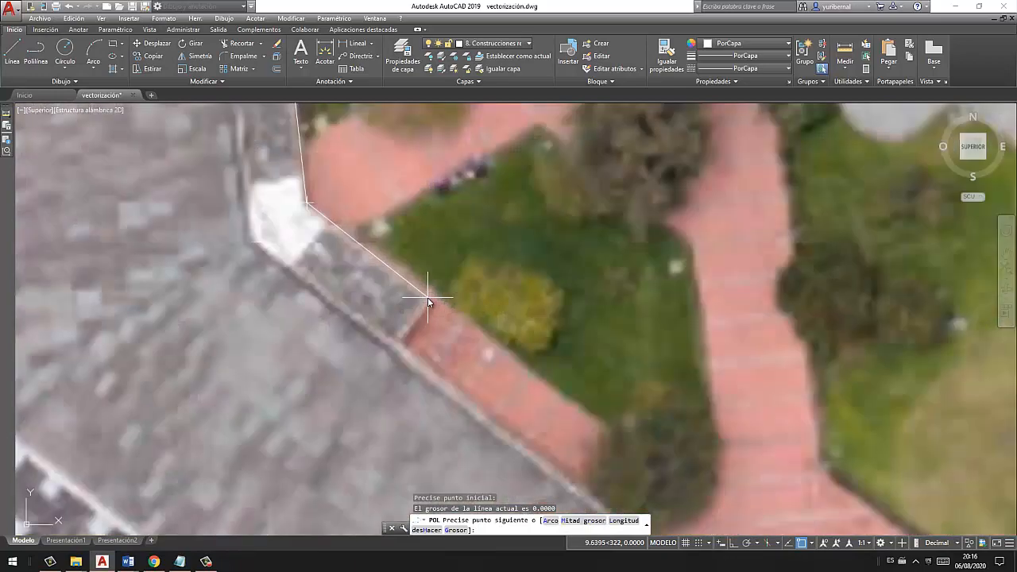
{"action": "scroll", "coordinate": [434, 301], "scroll_direction": "up", "scroll_amount": 2}
{"action": "left_click", "coordinate": [436, 305]}
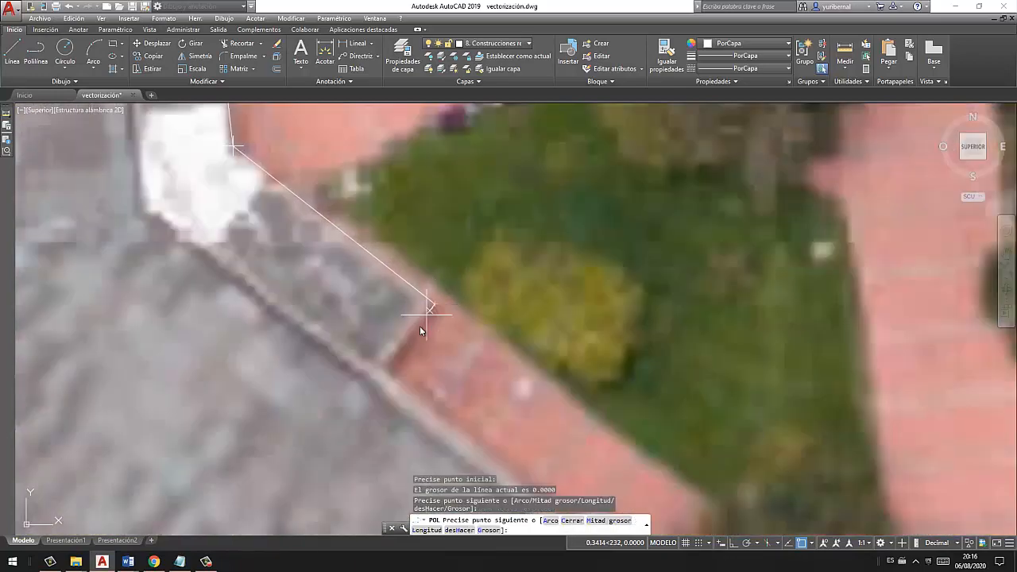
{"action": "left_click", "coordinate": [388, 369]}
{"action": "scroll", "coordinate": [401, 373], "scroll_direction": "down", "scroll_amount": 5}
{"action": "middle_click_drag", "start_coordinate": [401, 372], "coordinate": [288, 160]}
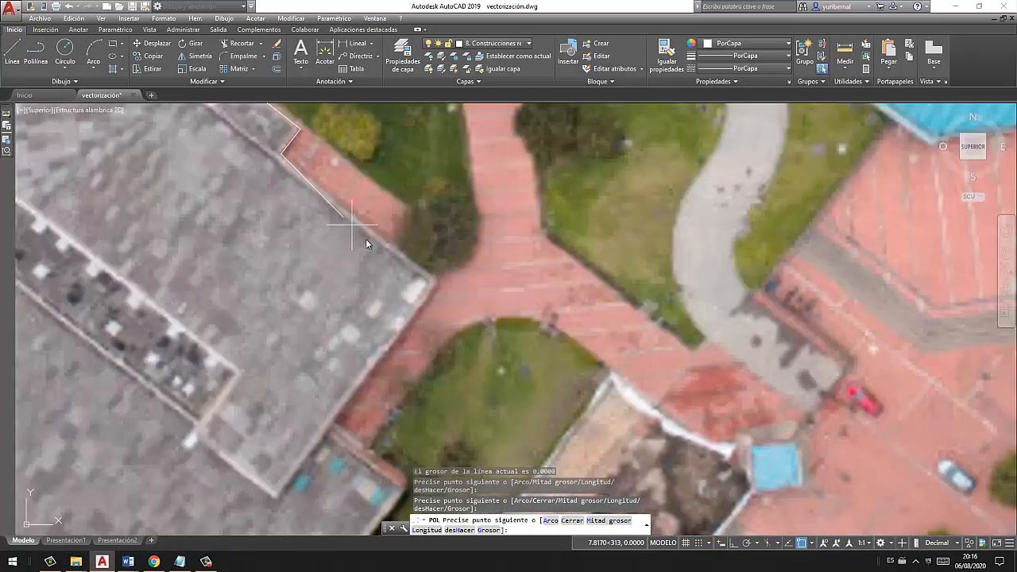
{"action": "left_click", "coordinate": [440, 282]}
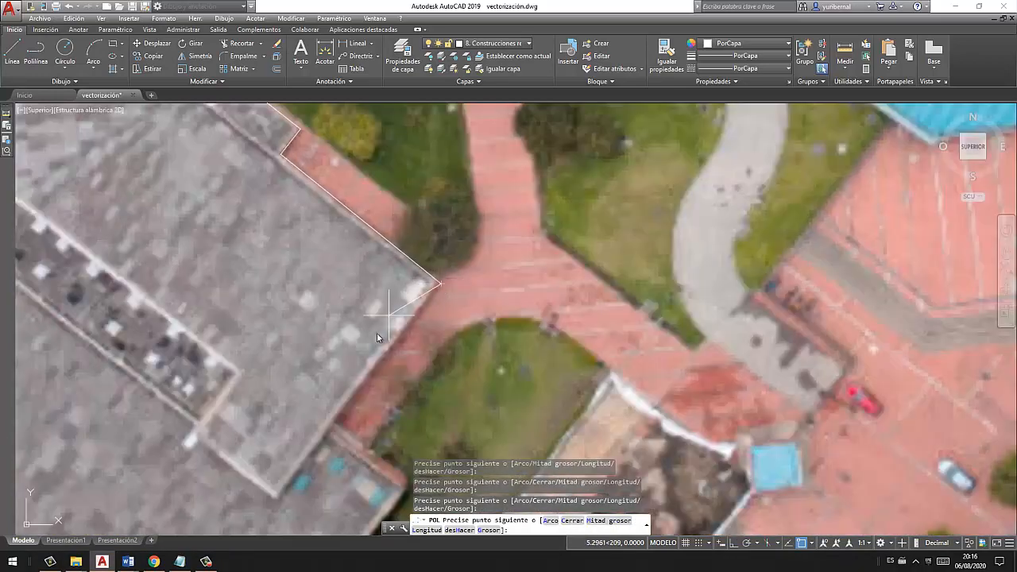
{"action": "left_click", "coordinate": [337, 424]}
- Trace the projecting section at the building's south end, about 10.4 units outward and on to the southernmost roof corner
{"action": "scroll", "coordinate": [337, 423], "scroll_direction": "down", "scroll_amount": 5}
{"action": "middle_click_drag", "start_coordinate": [337, 425], "coordinate": [334, 280]}
{"action": "scroll", "coordinate": [343, 279], "scroll_direction": "up", "scroll_amount": 5}
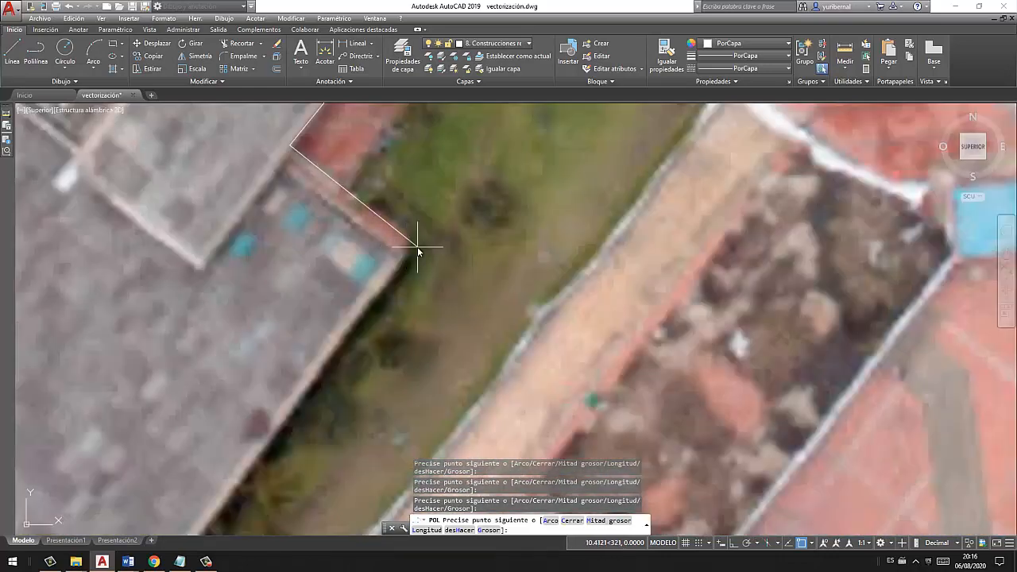
{"action": "left_click", "coordinate": [417, 247]}
{"action": "scroll", "coordinate": [354, 317], "scroll_direction": "down", "scroll_amount": 3}
{"action": "middle_click_drag", "start_coordinate": [342, 329], "coordinate": [473, 175]}
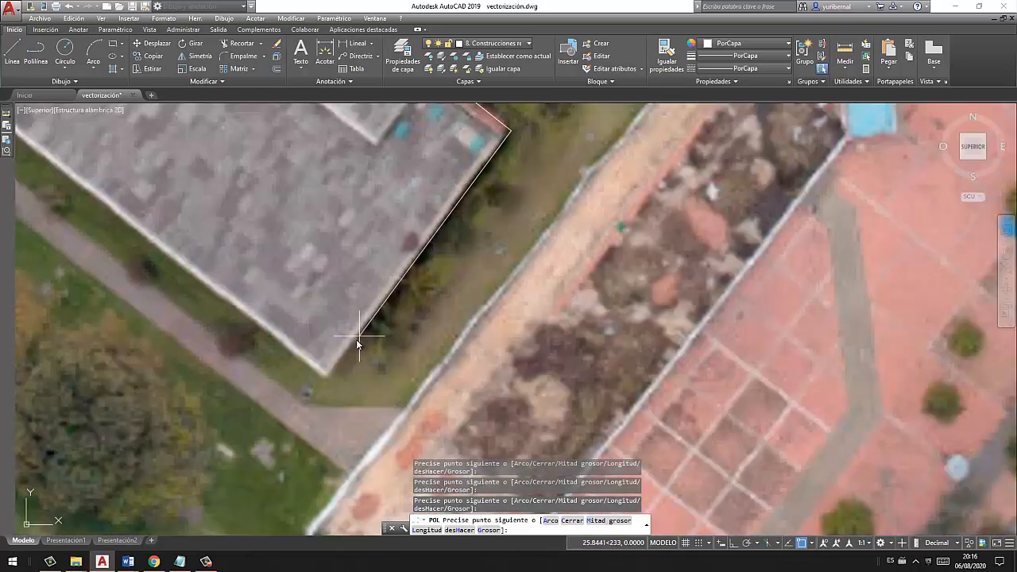
{"action": "left_click", "coordinate": [326, 380]}
- Trace the building's southwest and west sides and close the outline exactly on the starting endpoint at the north corner
{"action": "middle_click_drag", "start_coordinate": [93, 198], "coordinate": [623, 415]}
{"action": "scroll", "coordinate": [623, 416], "scroll_direction": "down", "scroll_amount": 3}
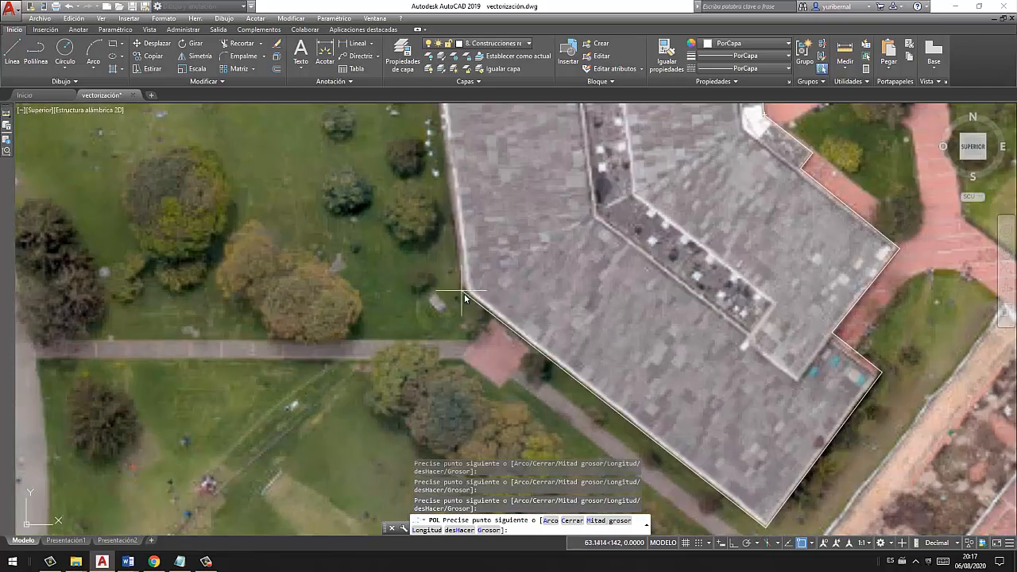
{"action": "left_click", "coordinate": [467, 293]}
{"action": "middle_click_drag", "start_coordinate": [459, 211], "coordinate": [482, 415]}
{"action": "scroll", "coordinate": [482, 413], "scroll_direction": "down", "scroll_amount": 3}
{"action": "middle_click_drag", "start_coordinate": [441, 183], "coordinate": [432, 316]}
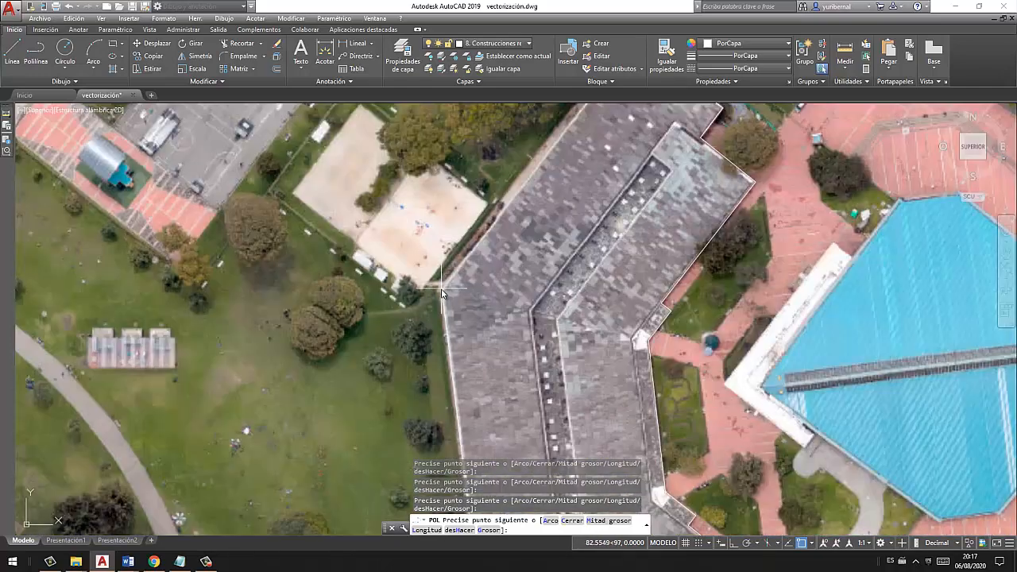
{"action": "scroll", "coordinate": [443, 289], "scroll_direction": "up", "scroll_amount": 3}
{"action": "left_click", "coordinate": [437, 287]}
{"action": "scroll", "coordinate": [438, 287], "scroll_direction": "down", "scroll_amount": 2}
{"action": "middle_click_drag", "start_coordinate": [532, 201], "coordinate": [359, 449]}
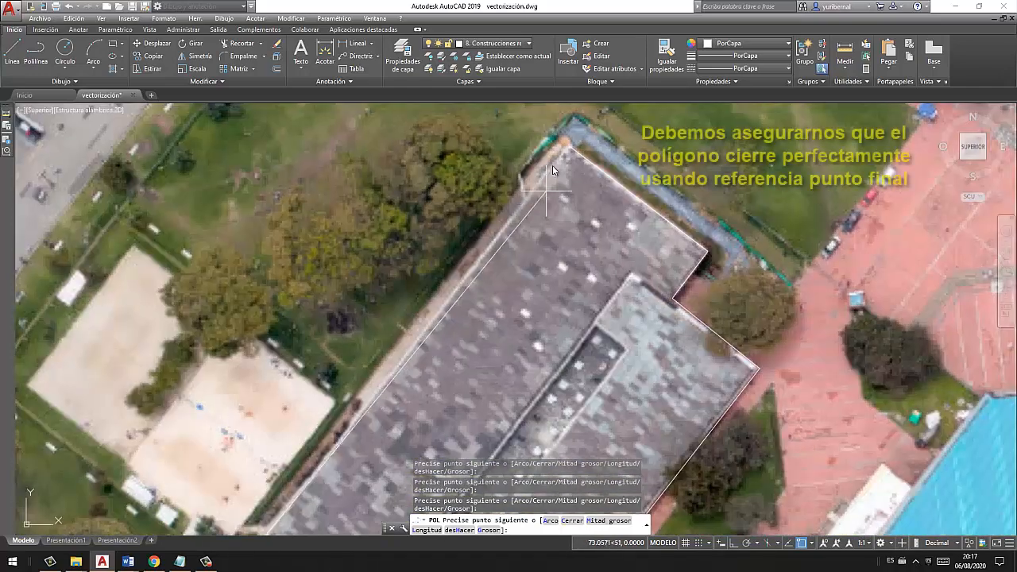
{"action": "left_click", "coordinate": [570, 149]}
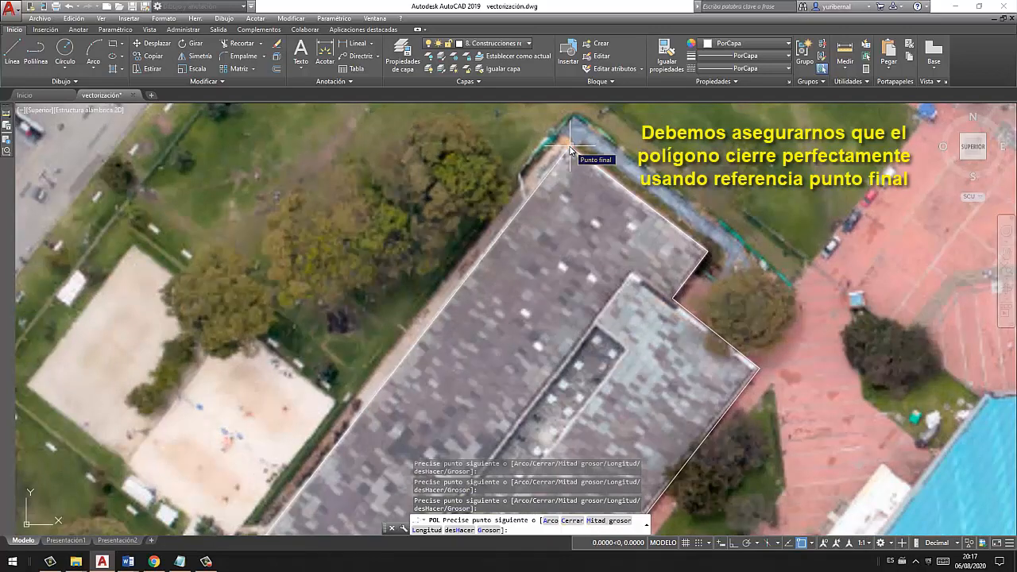
{"action": "key", "text": "Escape"}
- Make 6. Zonas verdes y Parques the current layer
{"action": "scroll", "coordinate": [569, 151], "scroll_direction": "down", "scroll_amount": 3}
{"action": "middle_click_drag", "start_coordinate": [549, 238], "coordinate": [490, 244]}
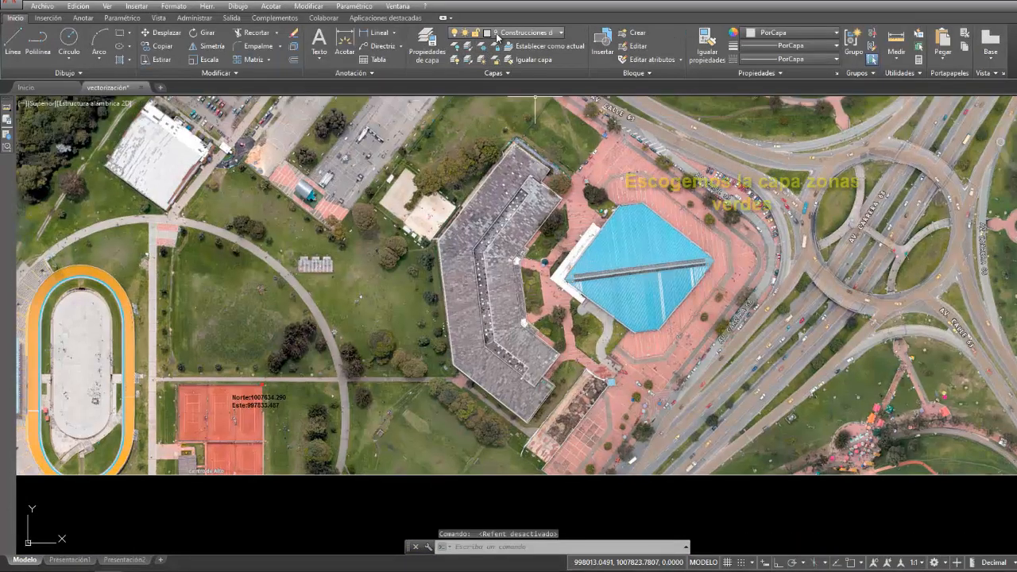
{"action": "left_click", "coordinate": [493, 42]}
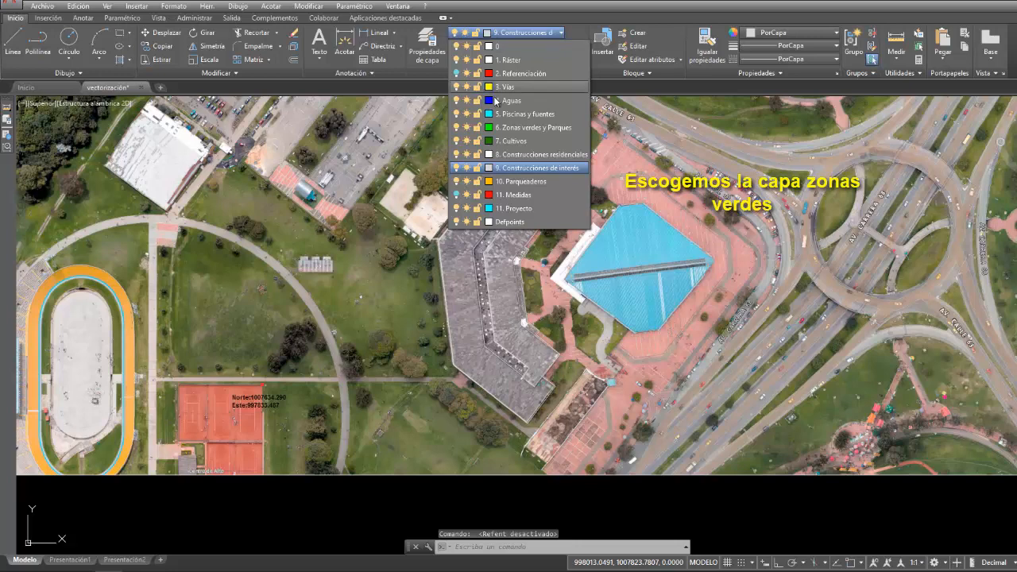
{"action": "left_click", "coordinate": [527, 128]}
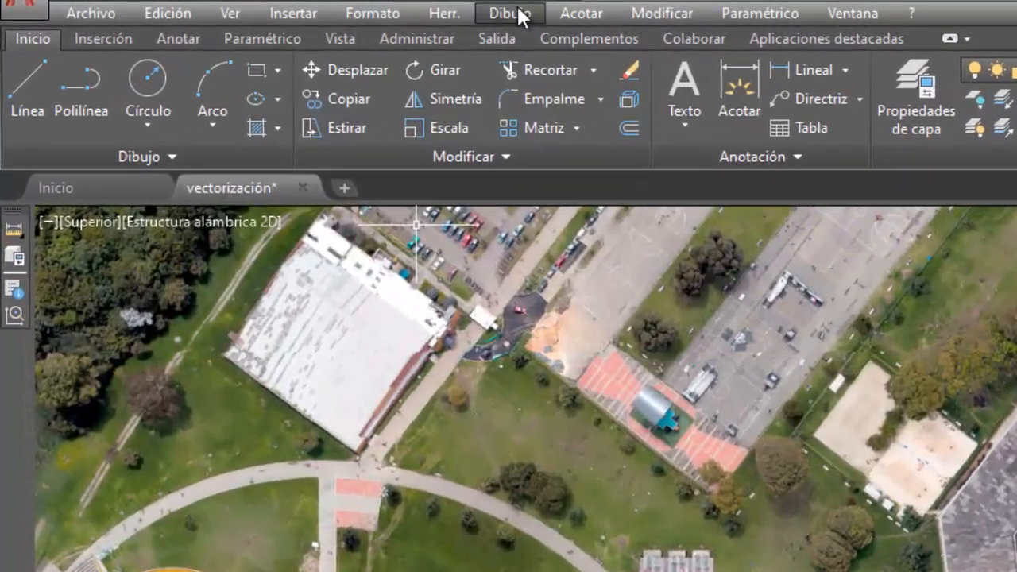
- Draw a 3-point arc along the inner edge of the curved park path, from the red paved patch to the horizontal path
{"action": "left_click", "coordinate": [516, 14]}
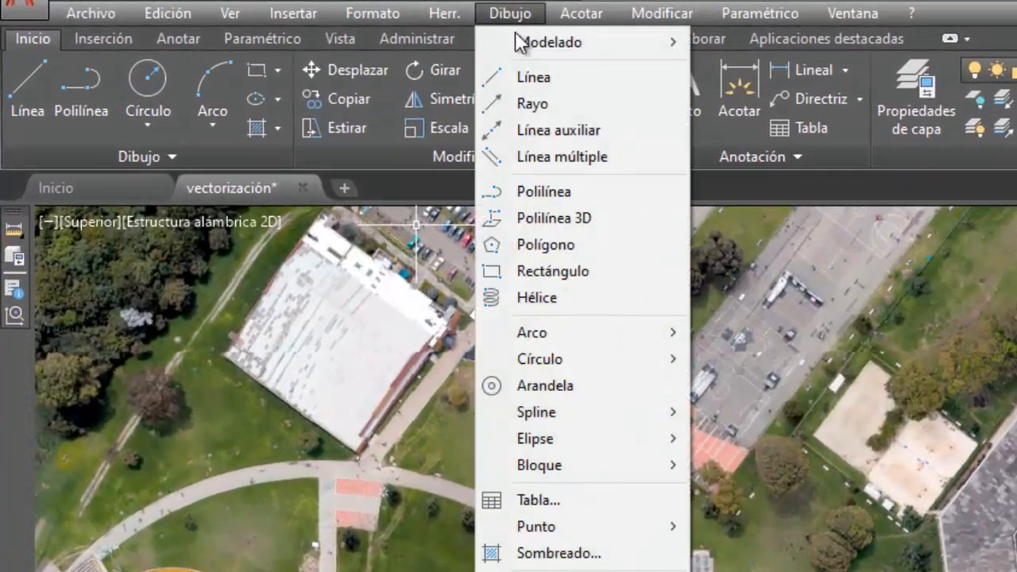
{"action": "mouse_move", "coordinate": [602, 342]}
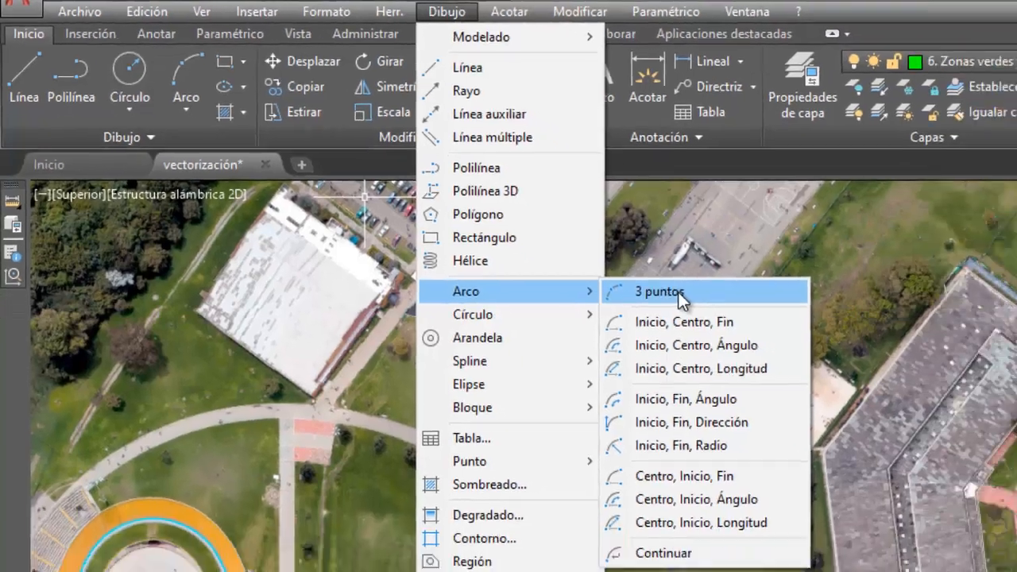
{"action": "left_click", "coordinate": [774, 332]}
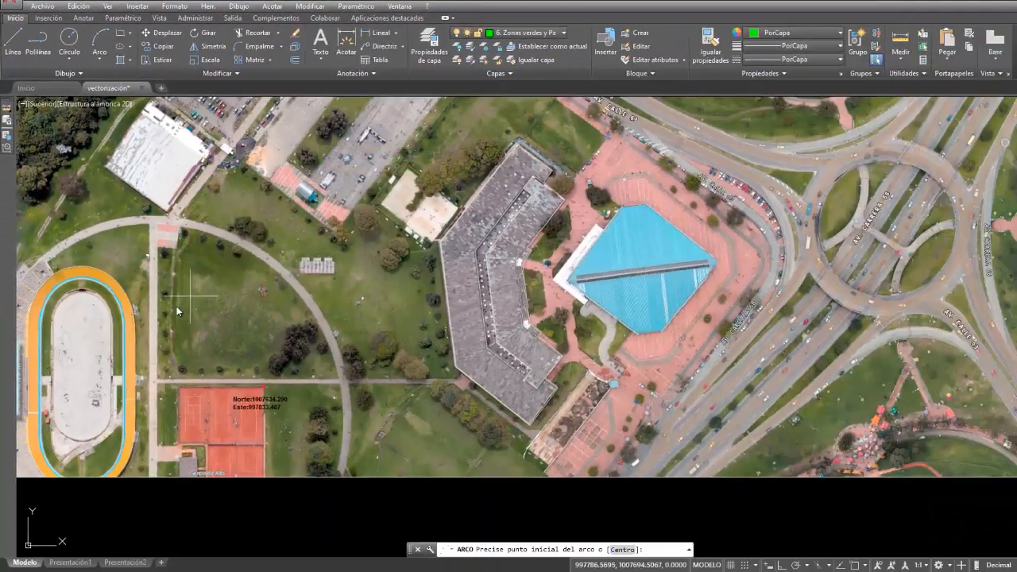
{"action": "scroll", "coordinate": [177, 311], "scroll_direction": "up", "scroll_amount": 4}
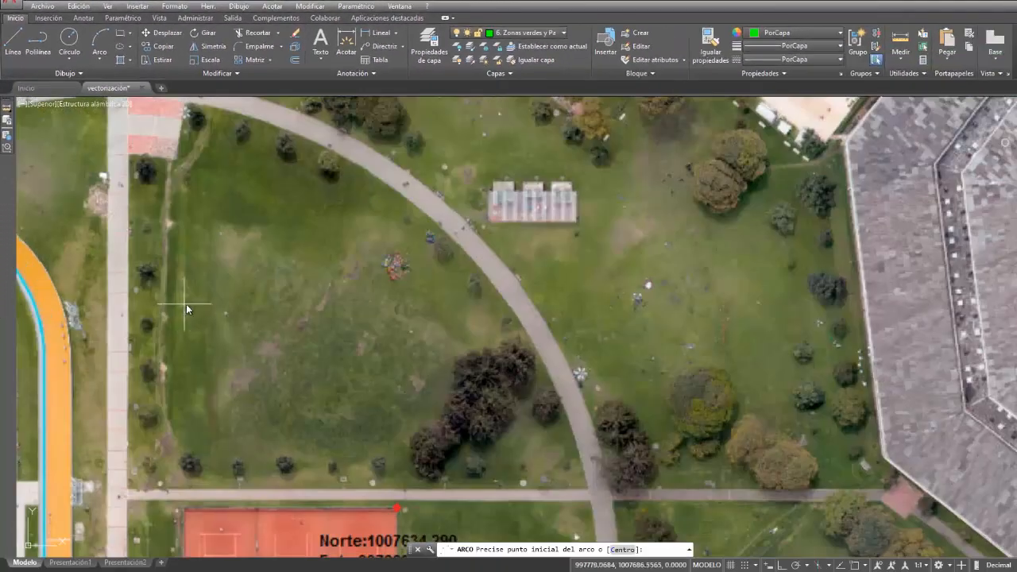
{"action": "middle_click_drag", "start_coordinate": [234, 129], "coordinate": [275, 180]}
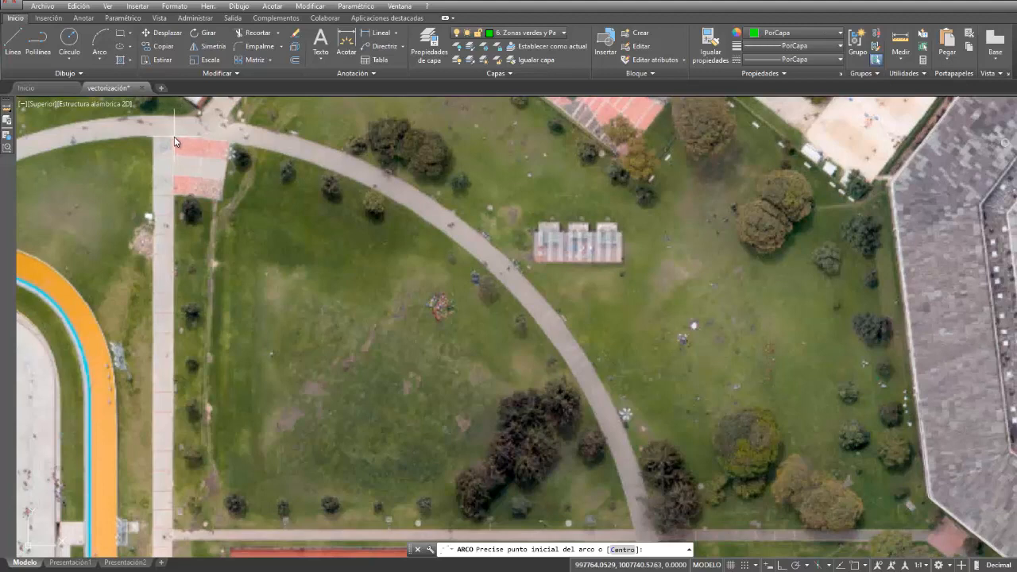
{"action": "left_click", "coordinate": [237, 152]}
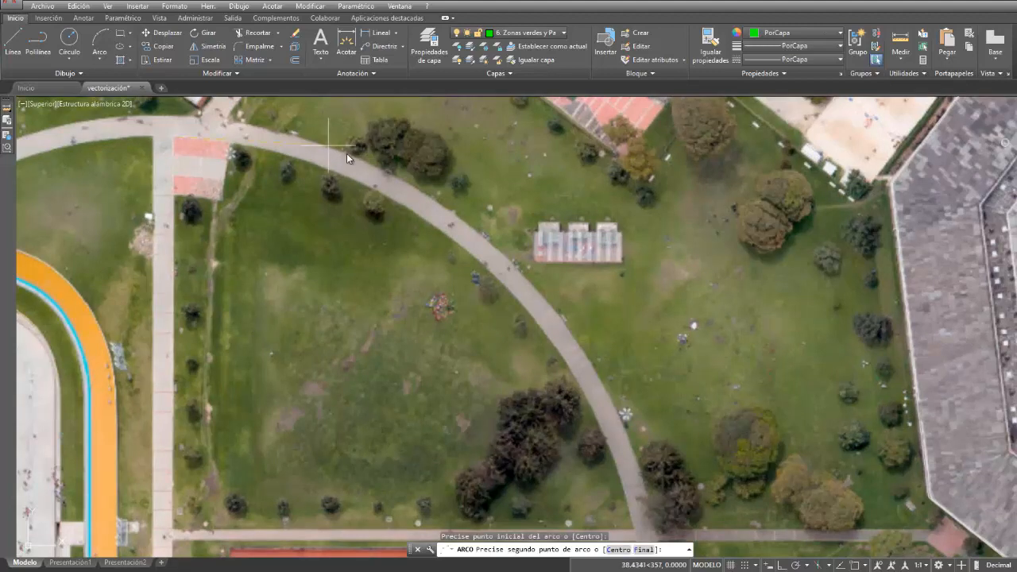
{"action": "left_click", "coordinate": [485, 271]}
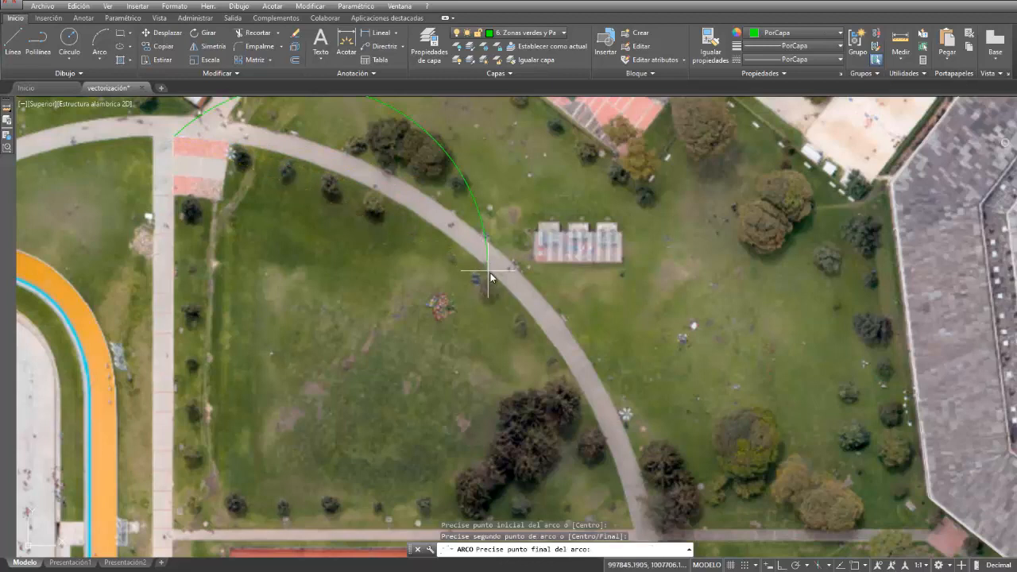
{"action": "left_click", "coordinate": [640, 521]}
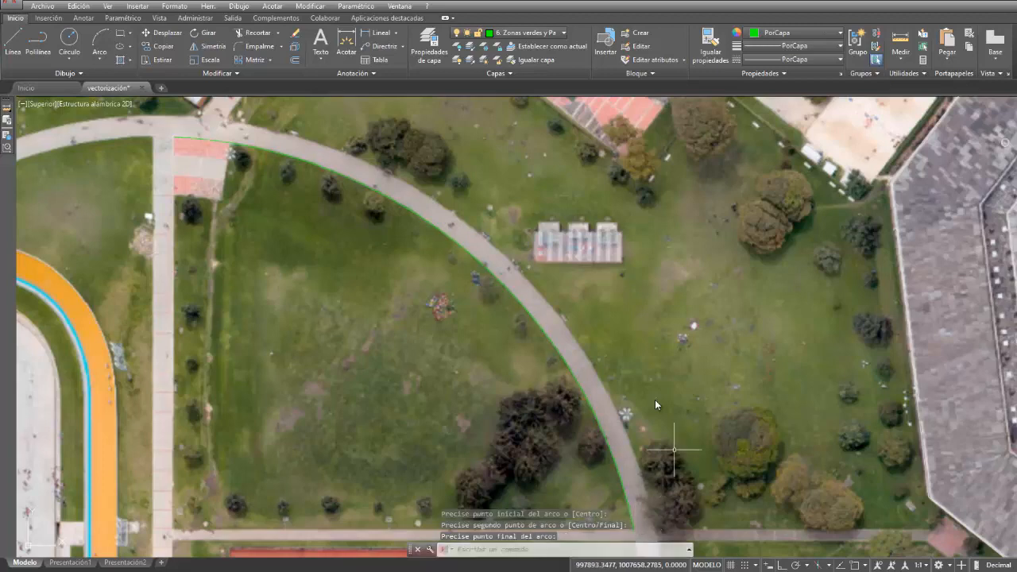
- Draw a 3-point arc along the outer edge of the curved park path, from the diagonal walkway junction to the horizontal path
{"action": "scroll", "coordinate": [613, 306], "scroll_direction": "down", "scroll_amount": 2}
{"action": "scroll", "coordinate": [457, 184], "scroll_direction": "up", "scroll_amount": 2}
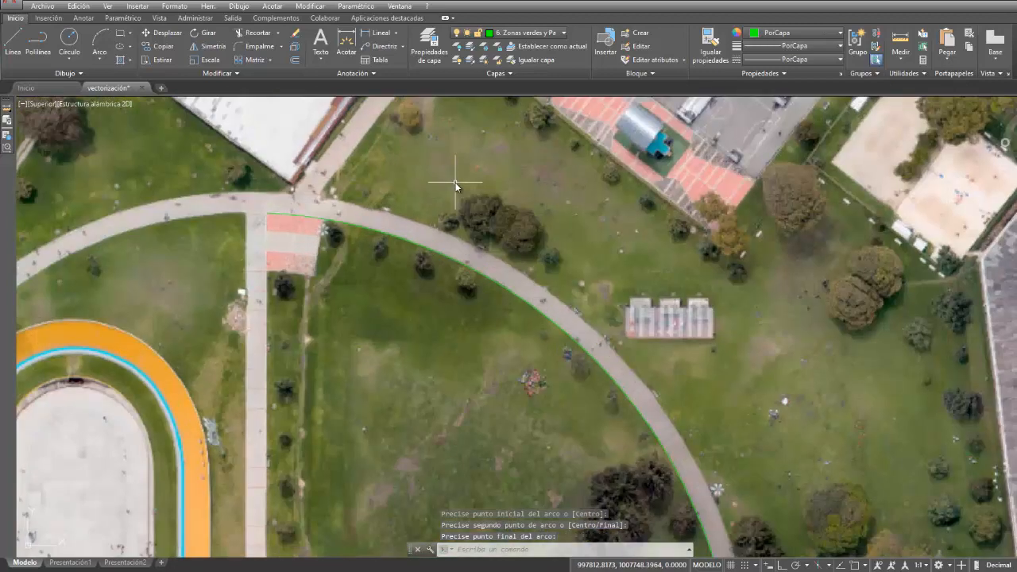
{"action": "right_click", "coordinate": [456, 184]}
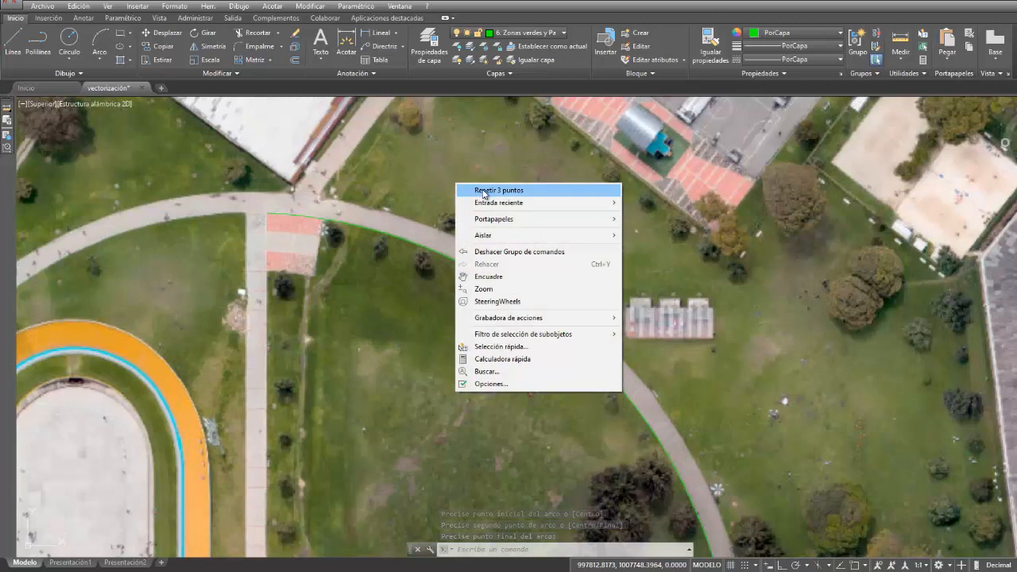
{"action": "left_click", "coordinate": [484, 191]}
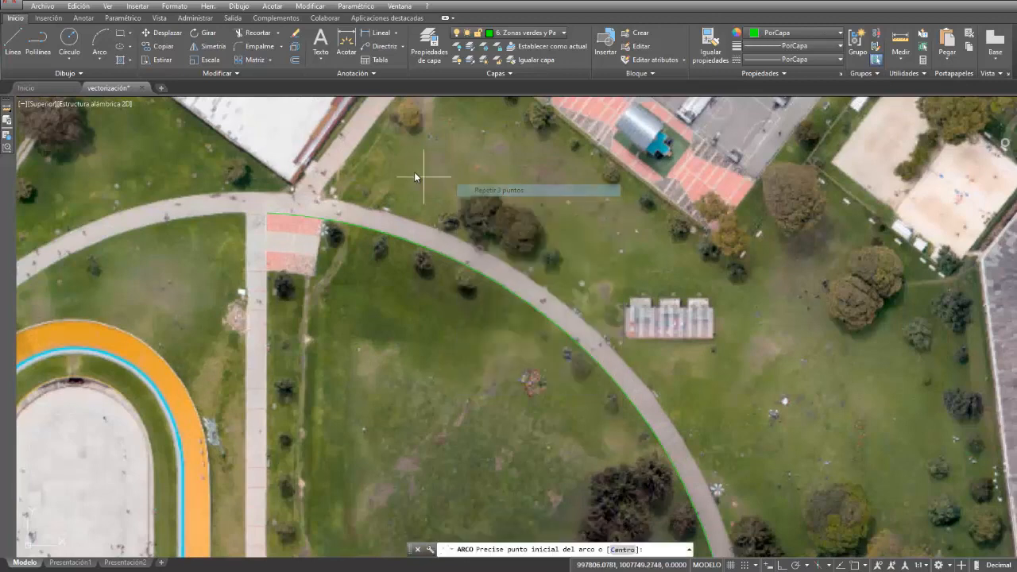
{"action": "left_click", "coordinate": [319, 201]}
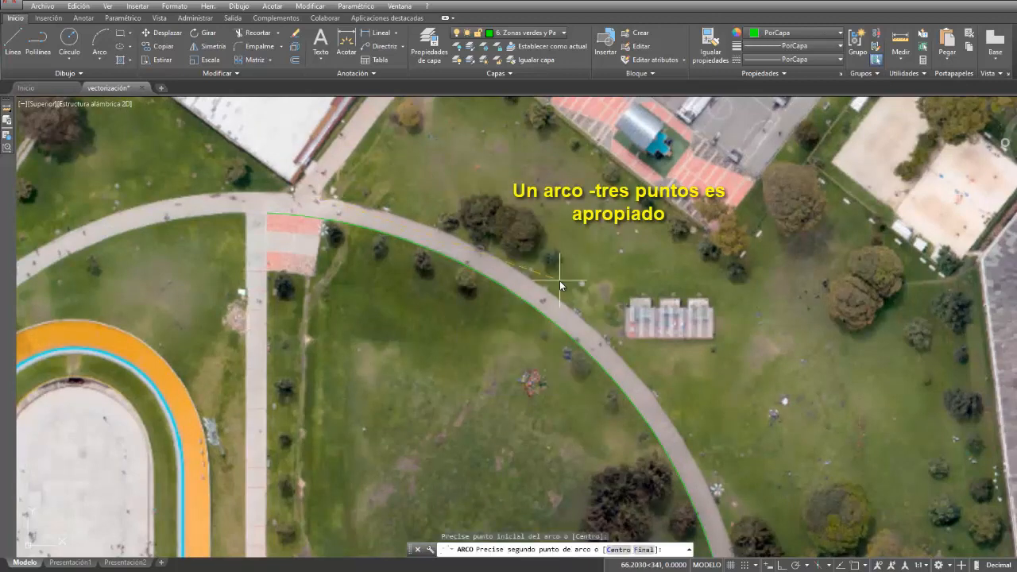
{"action": "scroll", "coordinate": [626, 364], "scroll_direction": "up", "scroll_amount": 4}
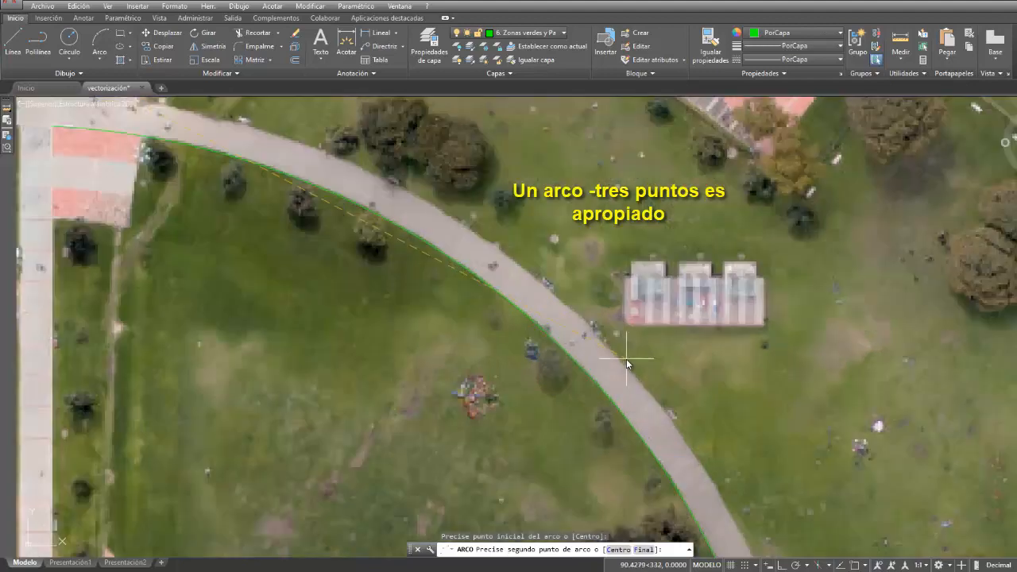
{"action": "left_click", "coordinate": [587, 326]}
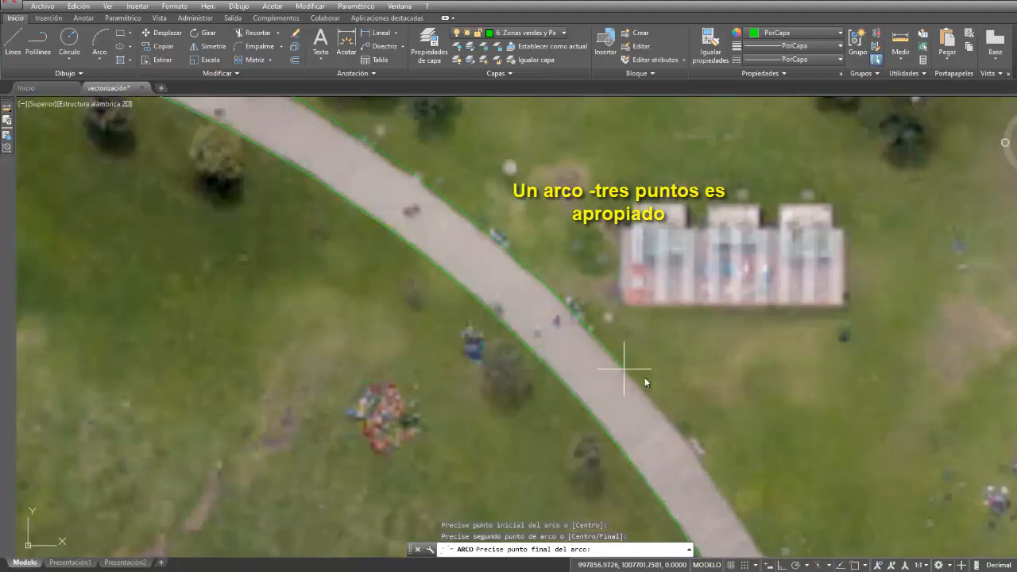
{"action": "scroll", "coordinate": [651, 385], "scroll_direction": "down", "scroll_amount": 2}
{"action": "middle_click_drag", "start_coordinate": [652, 385], "coordinate": [466, 101]}
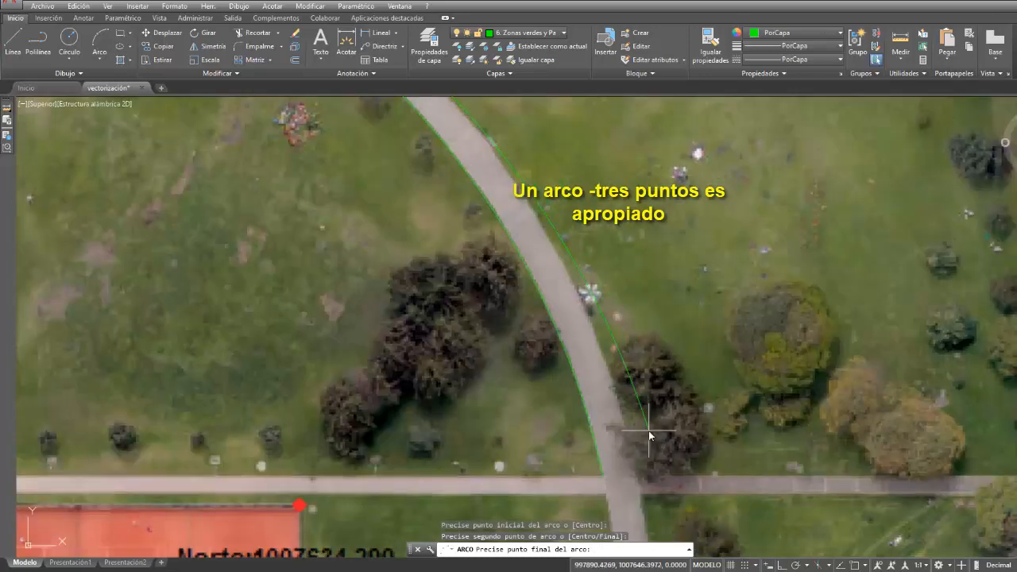
{"action": "left_click", "coordinate": [641, 480]}
{"action": "scroll", "coordinate": [638, 234], "scroll_direction": "down", "scroll_amount": 3}
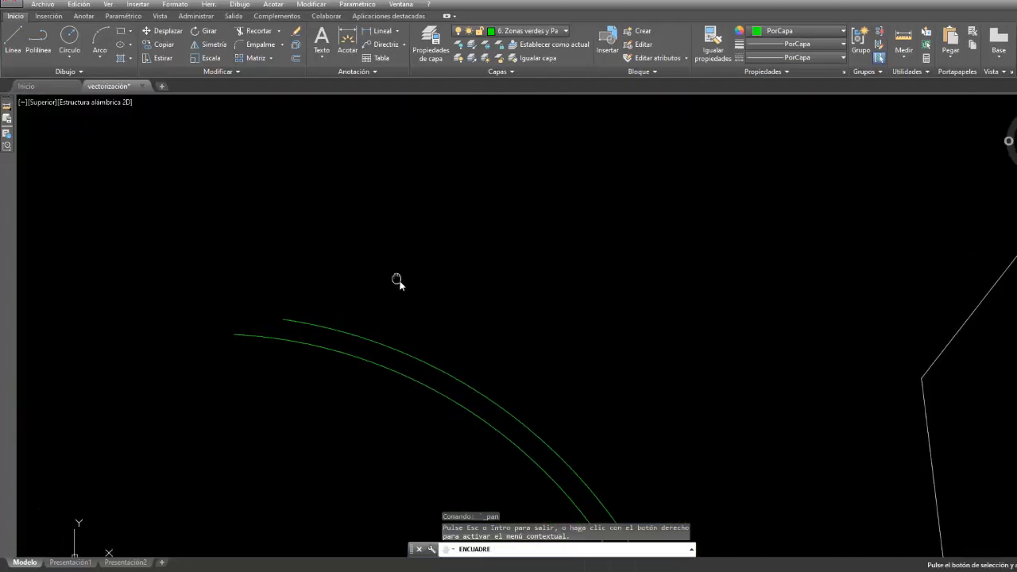
- Start a polyline at the outer arc's north end, trace the diagonal walkway's edge to the asphalt area, and turn object snap off
{"action": "middle_click_drag", "start_coordinate": [398, 280], "coordinate": [434, 304]}
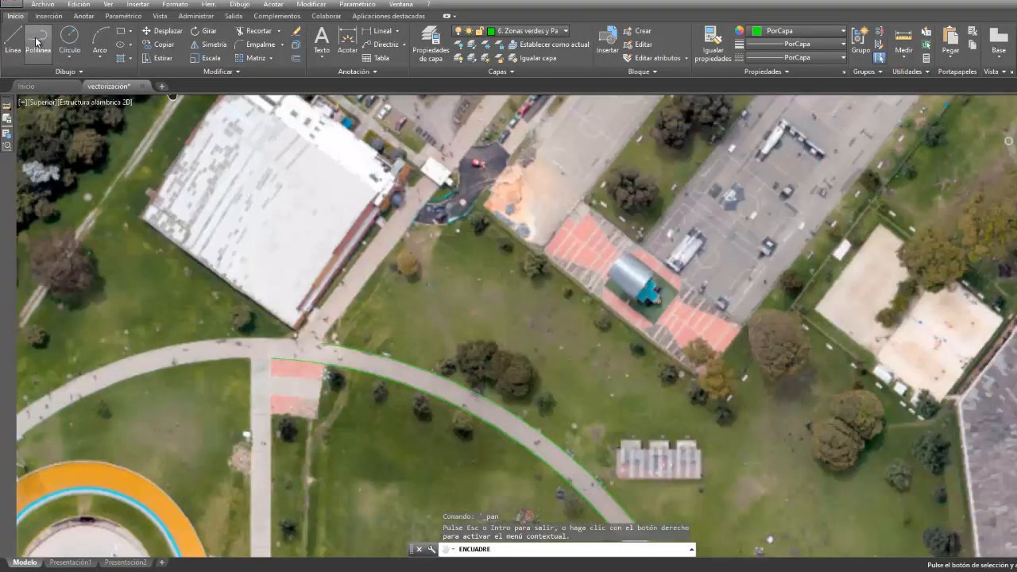
{"action": "left_click", "coordinate": [38, 40]}
{"action": "left_click", "coordinate": [322, 344]}
{"action": "scroll", "coordinate": [413, 193], "scroll_direction": "up", "scroll_amount": 3}
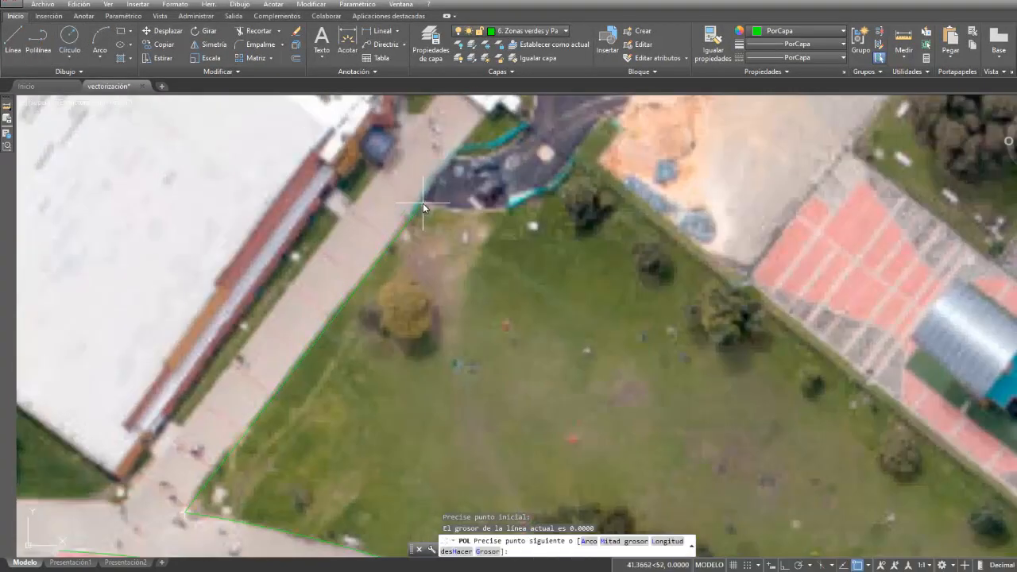
{"action": "left_click", "coordinate": [426, 209]}
{"action": "key", "text": "F3"}
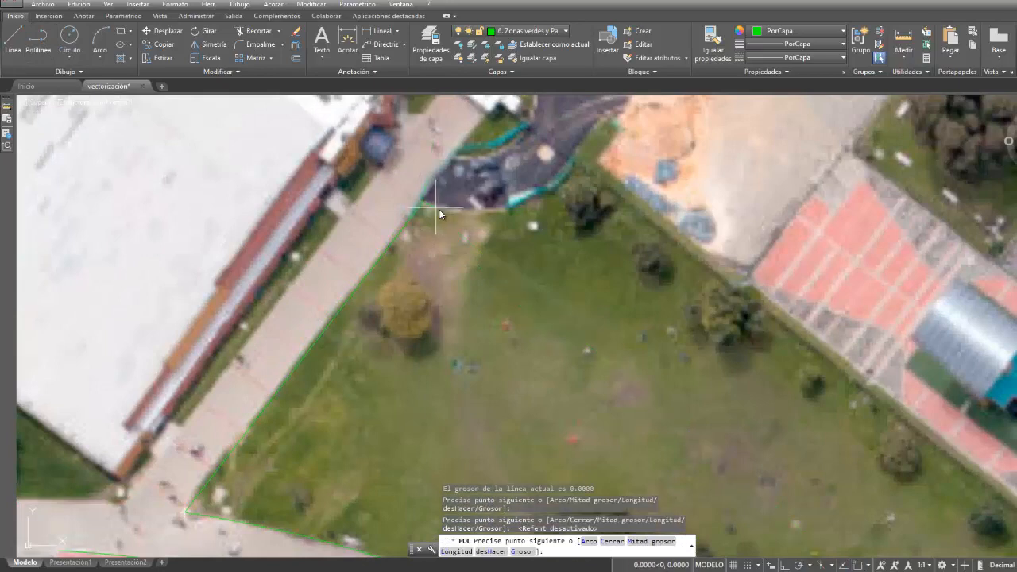
- Continue the polyline around the curved asphalt edge and along the red paved area's southwest side to its south corner
{"action": "left_click", "coordinate": [457, 211]}
{"action": "left_click", "coordinate": [477, 212]}
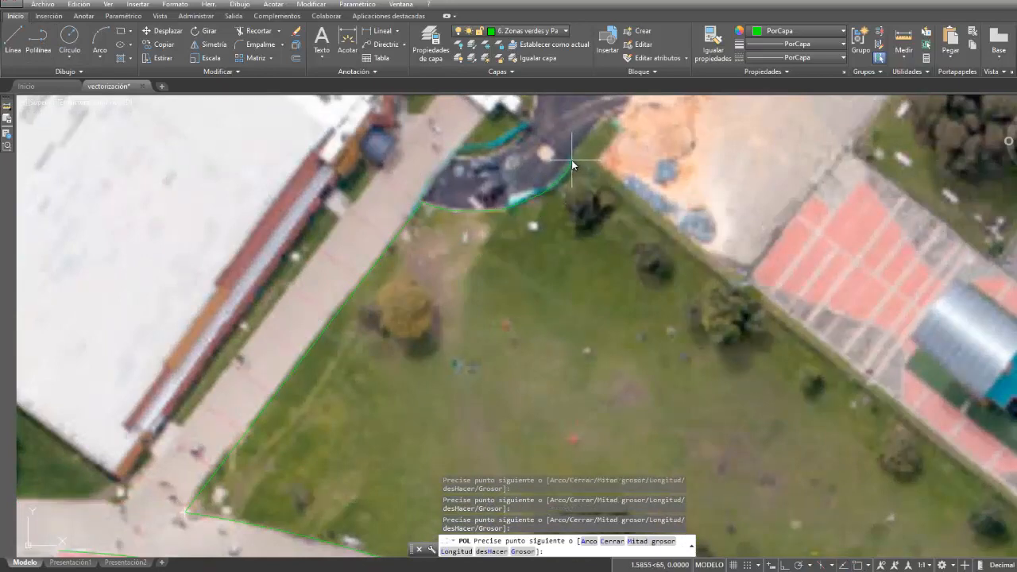
{"action": "scroll", "coordinate": [856, 369], "scroll_direction": "down", "scroll_amount": 5}
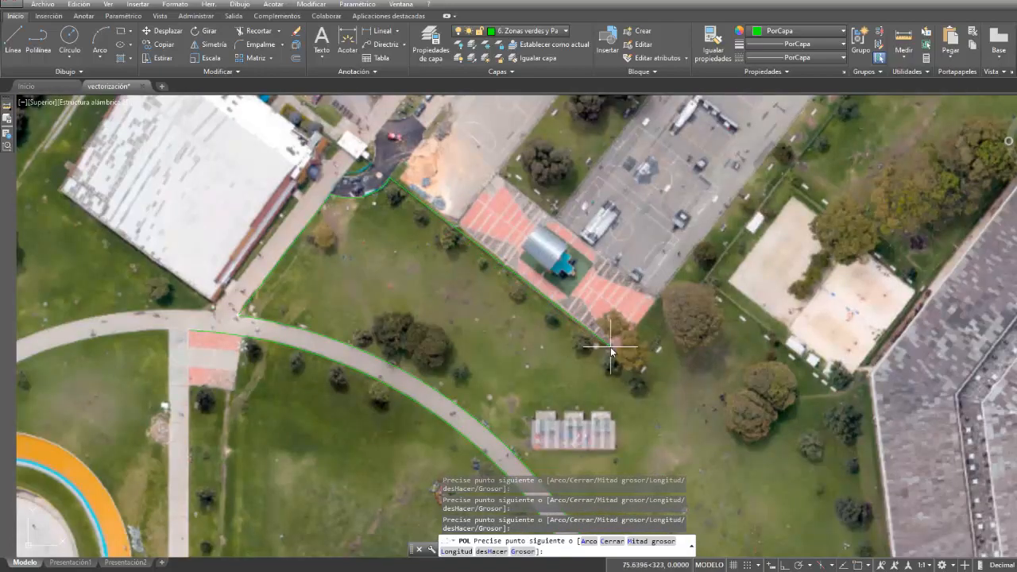
{"action": "scroll", "coordinate": [611, 350], "scroll_direction": "up", "scroll_amount": 4}
{"action": "scroll", "coordinate": [791, 202], "scroll_direction": "down", "scroll_amount": 3}
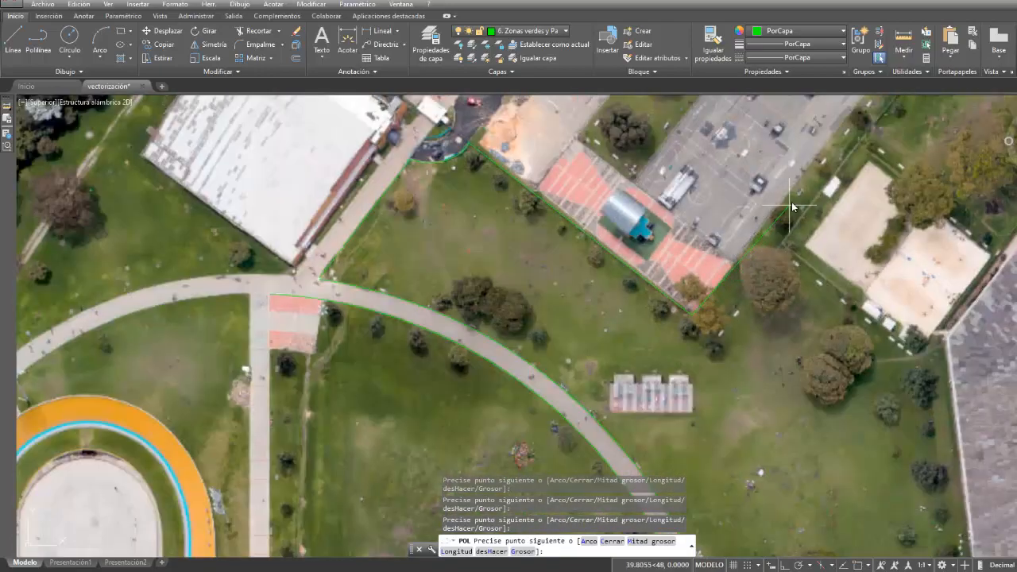
- Trace the green area's boundary along the southeast and northeast sides of the sports courts to their north corner
{"action": "middle_click_drag", "start_coordinate": [792, 202], "coordinate": [499, 394]}
{"action": "scroll", "coordinate": [633, 189], "scroll_direction": "up", "scroll_amount": 2}
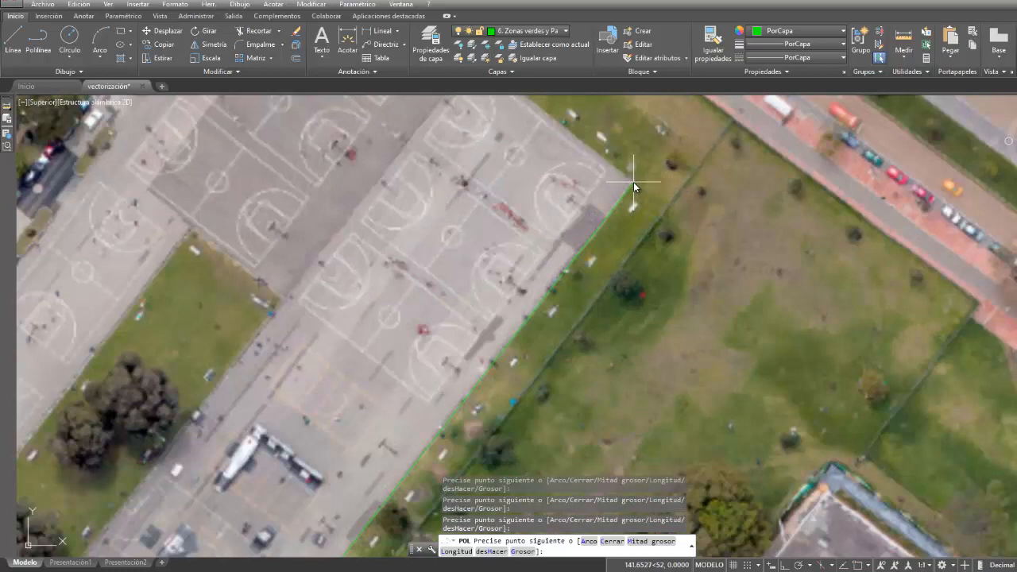
{"action": "left_click", "coordinate": [634, 182]}
{"action": "mouse_move", "coordinate": [601, 144]}
{"action": "middle_mouse_down"}
{"action": "mouse_move", "coordinate": [640, 230]}
{"action": "mouse_move", "coordinate": [773, 368]}
{"action": "middle_mouse_up"}
{"action": "scroll", "coordinate": [461, 139], "scroll_direction": "up", "scroll_amount": 3}
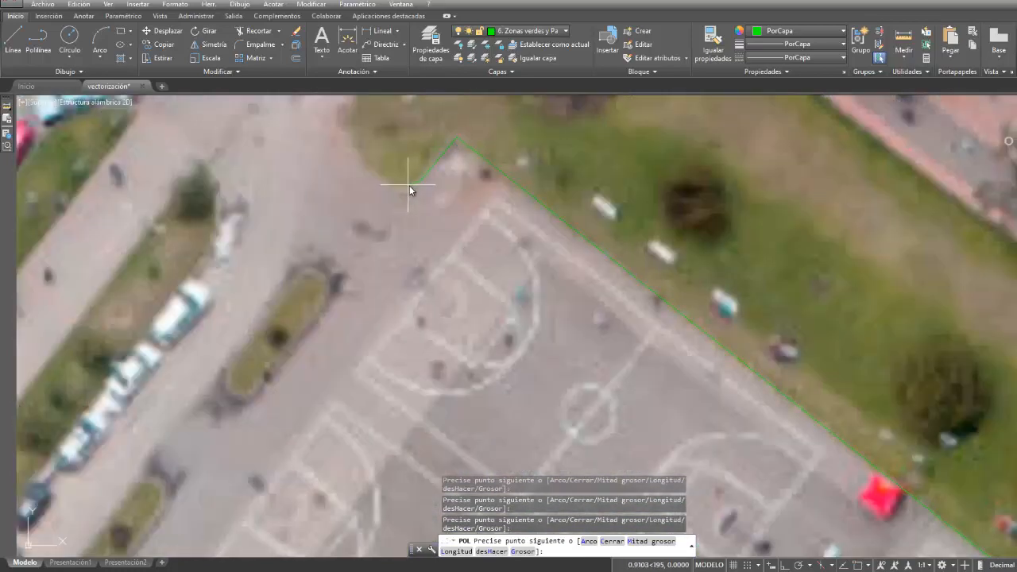
- Trace the rounded northwest end of the green area and its edge up to the corner by the avenue sidewalk
{"action": "scroll", "coordinate": [359, 139], "scroll_direction": "down", "scroll_amount": 3}
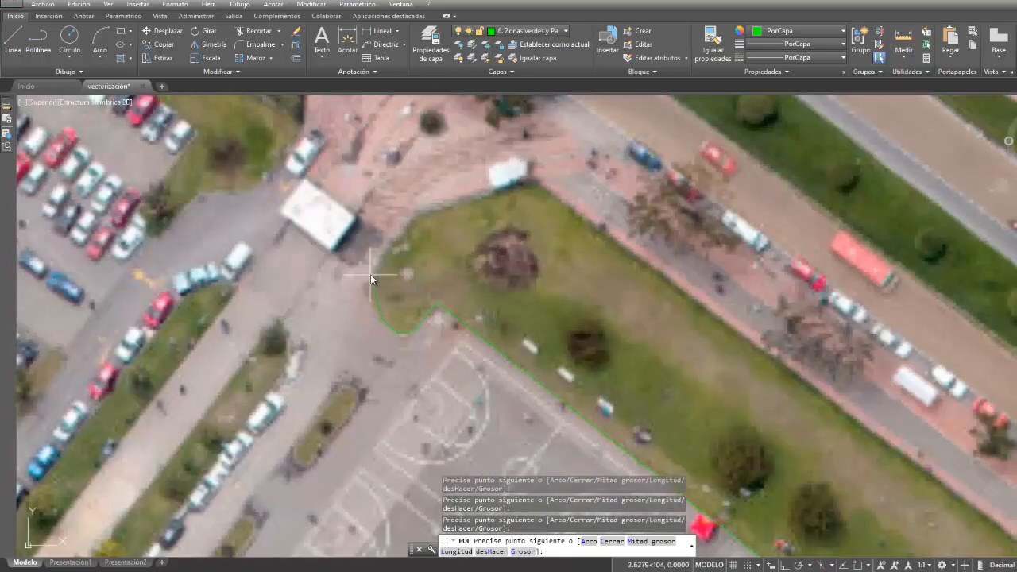
{"action": "scroll", "coordinate": [374, 286], "scroll_direction": "up", "scroll_amount": 3}
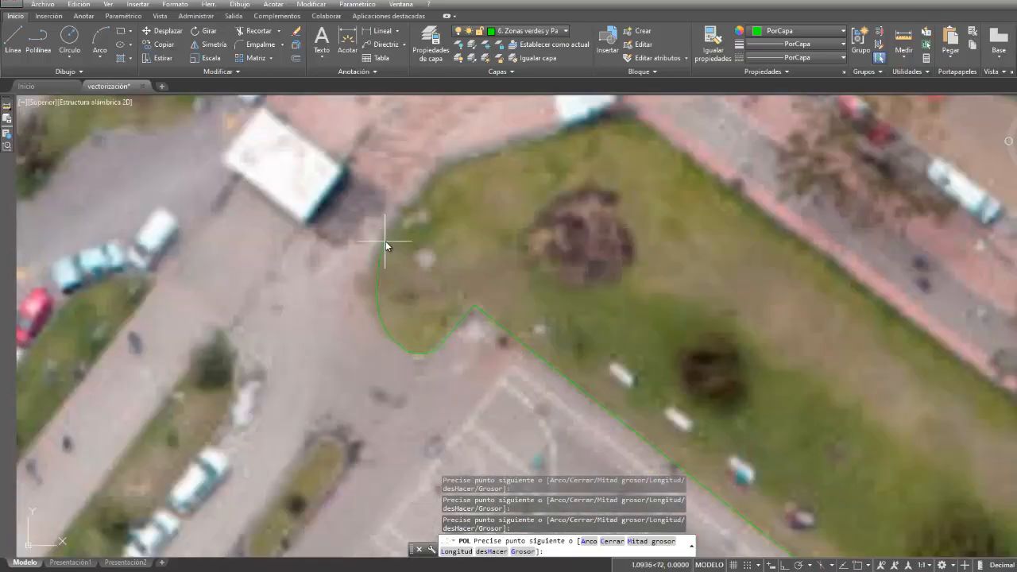
{"action": "left_click", "coordinate": [400, 223]}
{"action": "left_click", "coordinate": [622, 113]}
- Trace the green area's boundary along the Av. Calle 63 sidewalk and the red plaza's edge to the corner near the building
{"action": "scroll", "coordinate": [729, 222], "scroll_direction": "down", "scroll_amount": 4}
{"action": "middle_click_drag", "start_coordinate": [962, 429], "coordinate": [755, 339]}
{"action": "middle_click_drag", "start_coordinate": [906, 457], "coordinate": [495, 107]}
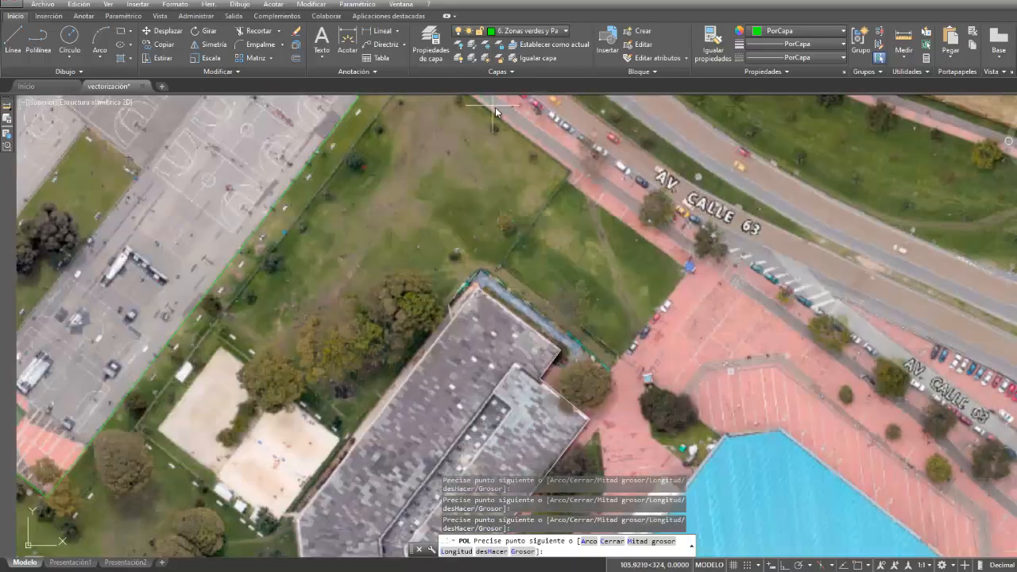
{"action": "scroll", "coordinate": [578, 171], "scroll_direction": "up", "scroll_amount": 2}
{"action": "middle_click_drag", "start_coordinate": [578, 175], "coordinate": [612, 311]}
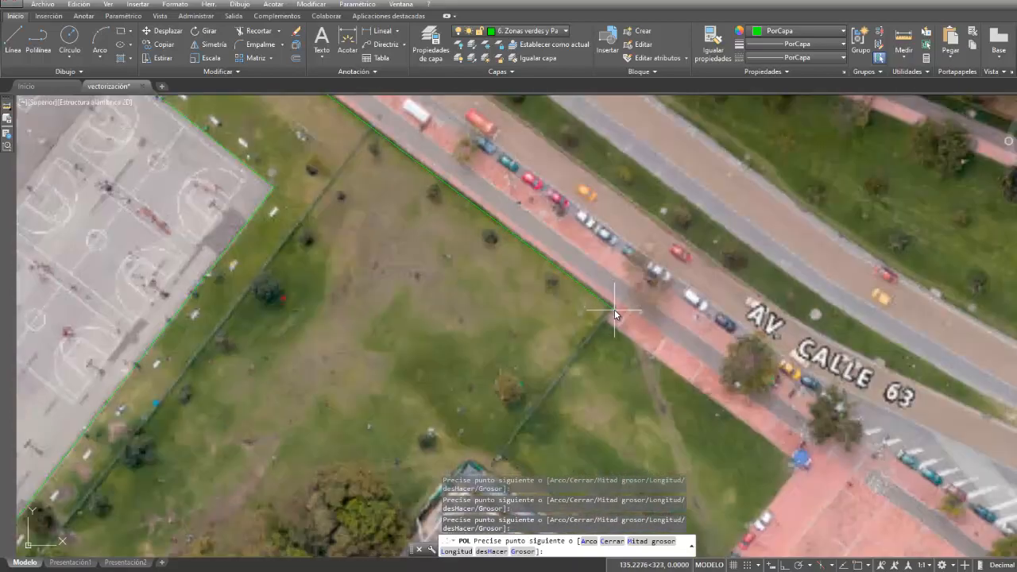
{"action": "scroll", "coordinate": [679, 322], "scroll_direction": "down", "scroll_amount": 2}
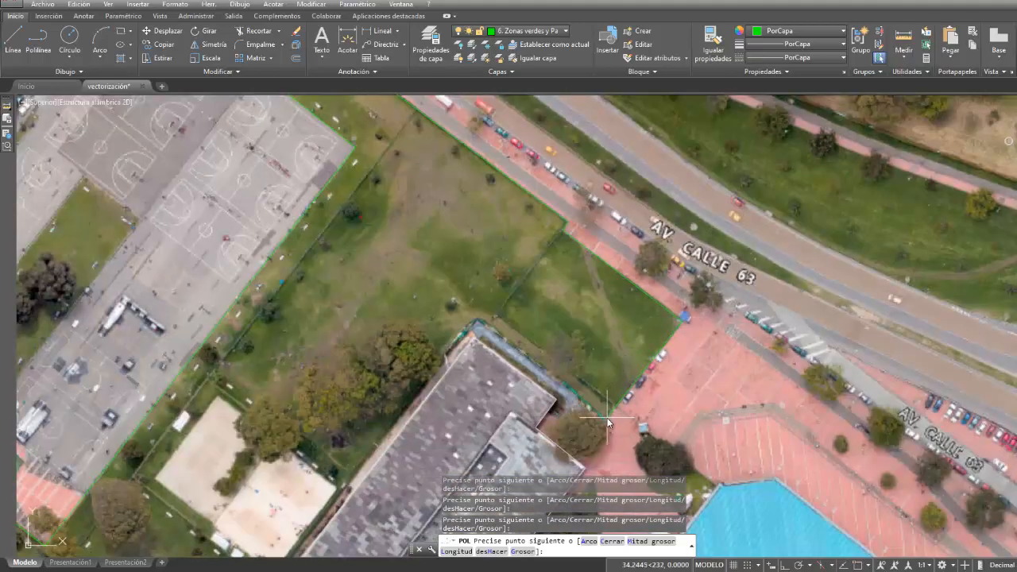
{"action": "scroll", "coordinate": [606, 417], "scroll_direction": "up", "scroll_amount": 3}
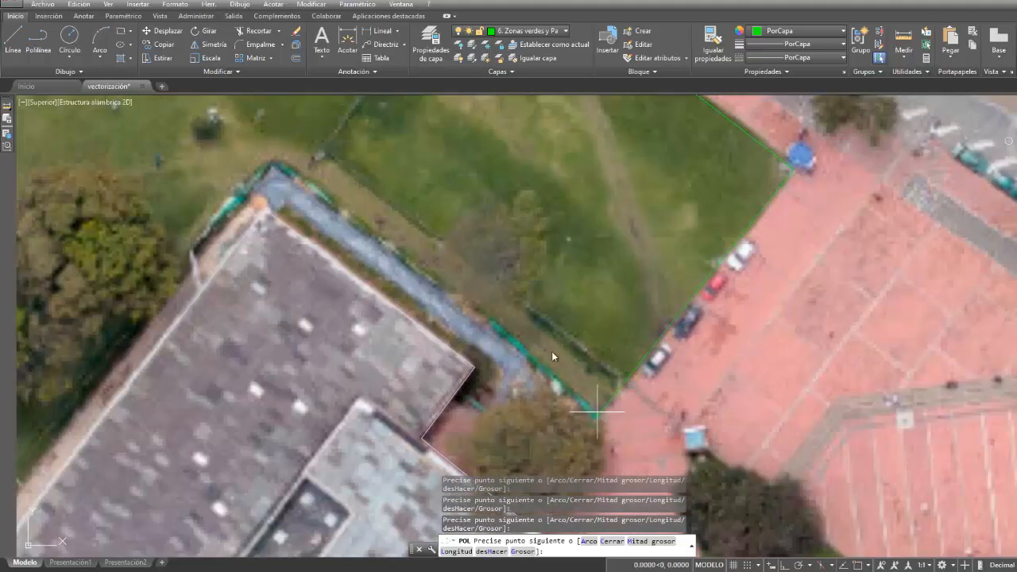
- Continue the boundary around the large grey-roofed building's north end and along its northwest and west sides to the southwest corner
{"action": "scroll", "coordinate": [170, 241], "scroll_direction": "down", "scroll_amount": 2}
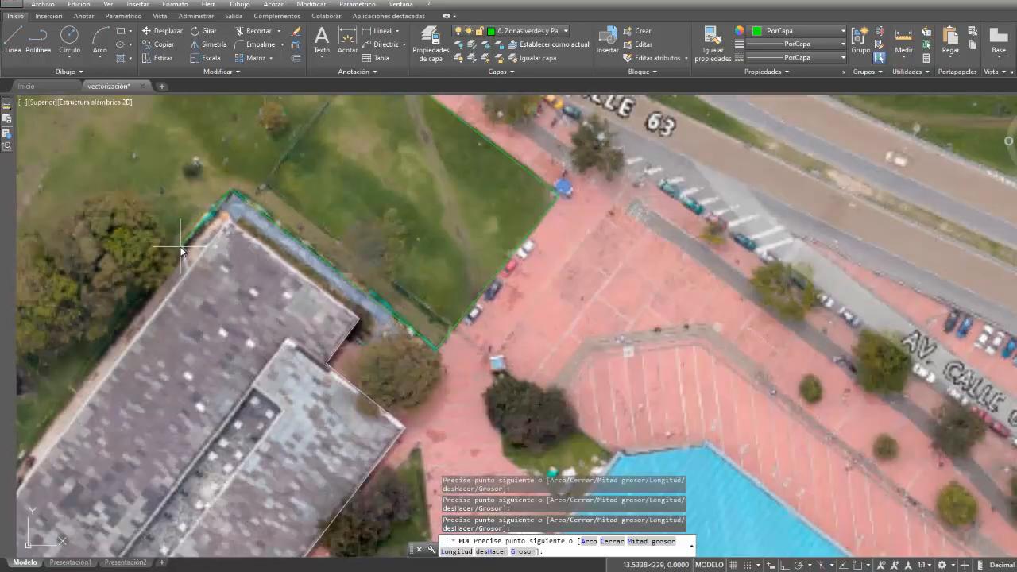
{"action": "mouse_move", "coordinate": [139, 281]}
{"action": "middle_mouse_down"}
{"action": "mouse_move", "coordinate": [397, 155]}
{"action": "mouse_move", "coordinate": [410, 102]}
{"action": "middle_mouse_up"}
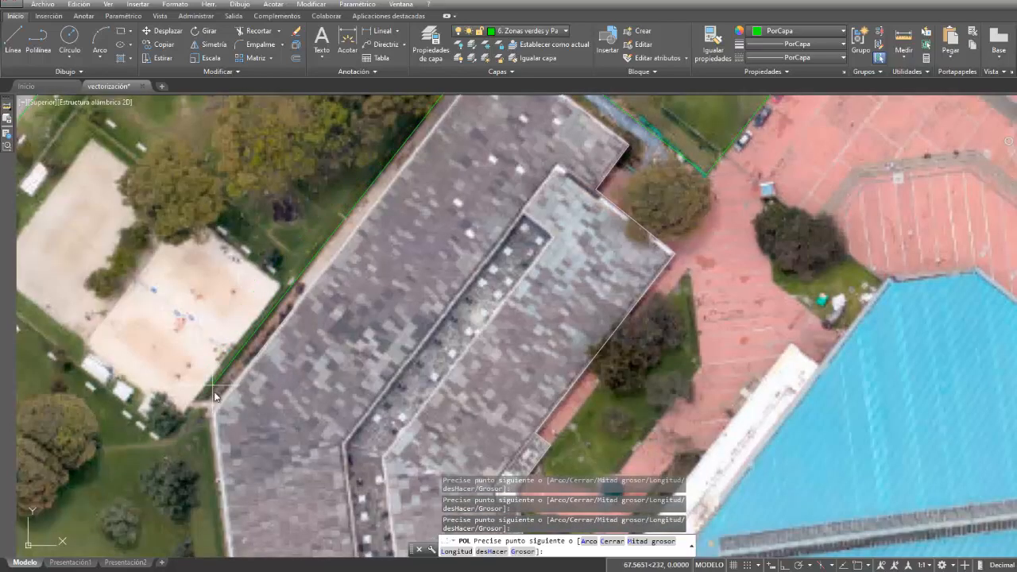
{"action": "middle_click_drag", "start_coordinate": [201, 402], "coordinate": [353, 87]}
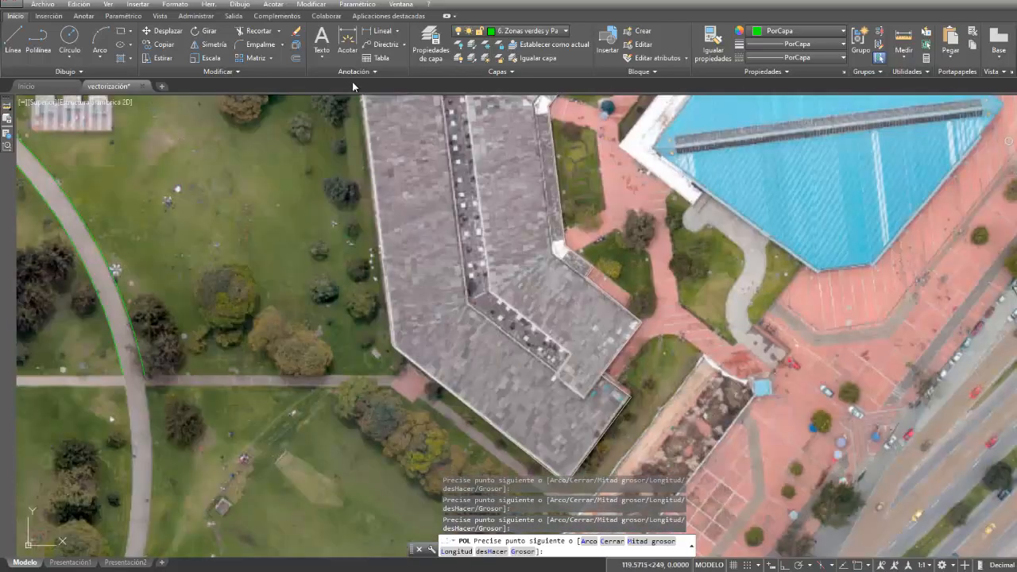
{"action": "scroll", "coordinate": [379, 359], "scroll_direction": "down", "scroll_amount": 2}
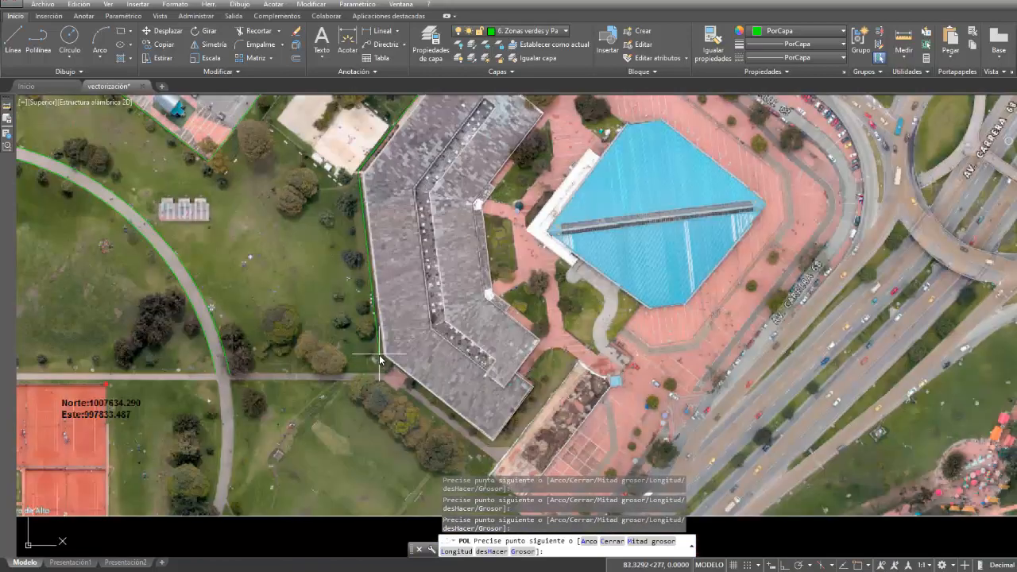
{"action": "scroll", "coordinate": [379, 359], "scroll_direction": "up", "scroll_amount": 2}
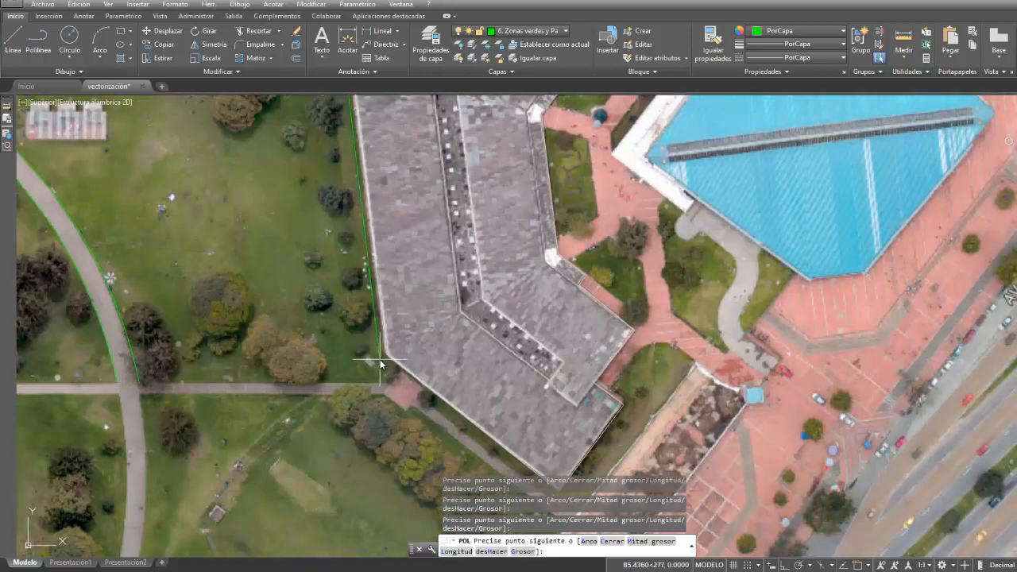
{"action": "left_click", "coordinate": [380, 363]}
- Trace the green boundary along the building's southwest side and around its southern corner to the small lawn beside the red walkway
{"action": "middle_click_drag", "start_coordinate": [492, 442], "coordinate": [392, 316]}
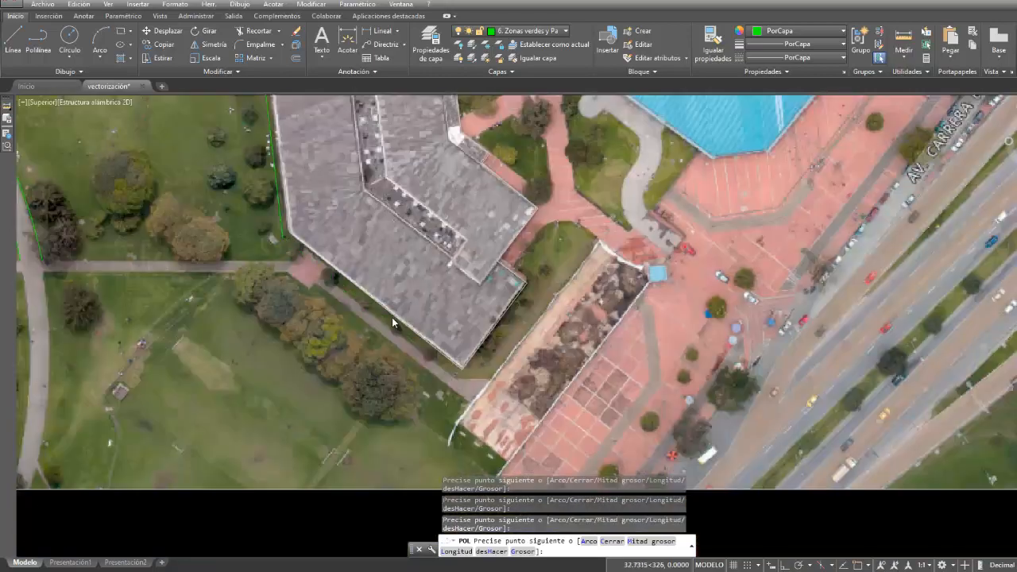
{"action": "left_click", "coordinate": [462, 373]}
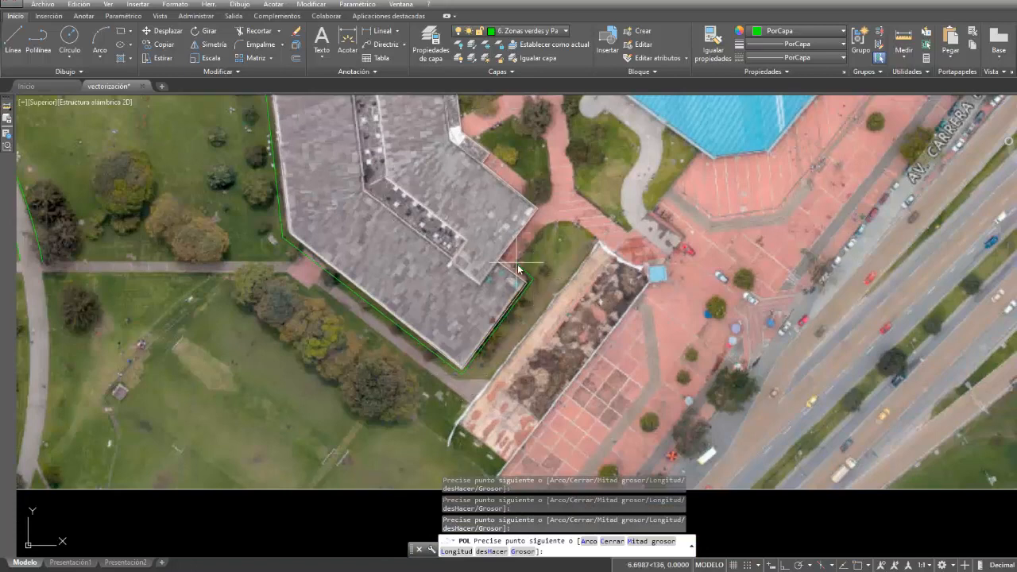
{"action": "left_click", "coordinate": [515, 267]}
{"action": "scroll", "coordinate": [548, 223], "scroll_direction": "up", "scroll_amount": 4}
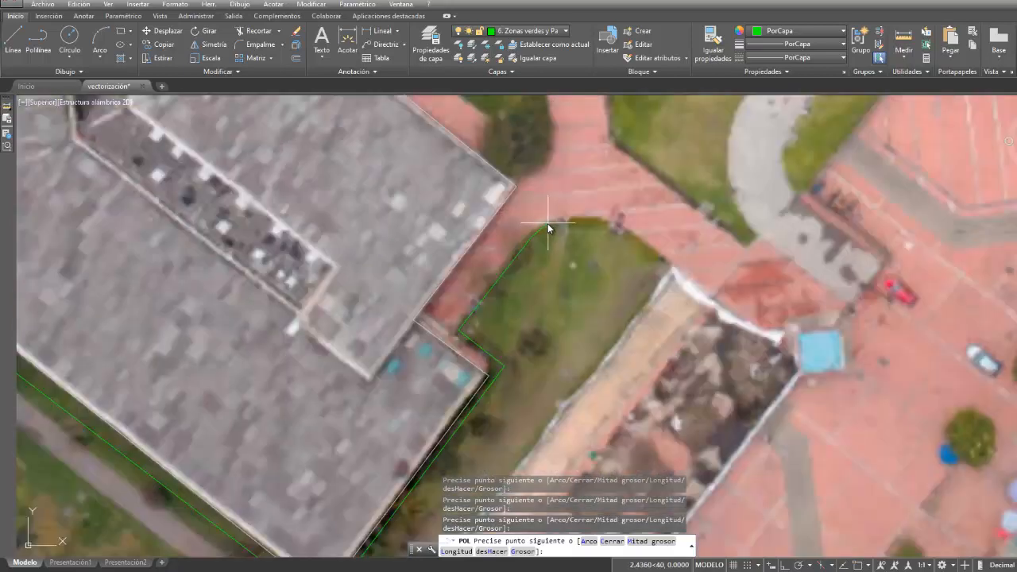
- Trace the small lawn's rounded north edge and the unpaved strip's northwest and southwest sides to the image's bottom edge
{"action": "left_click", "coordinate": [643, 244]}
{"action": "left_click", "coordinate": [679, 273]}
{"action": "scroll", "coordinate": [624, 334], "scroll_direction": "down", "scroll_amount": 4}
{"action": "middle_click_drag", "start_coordinate": [566, 426], "coordinate": [570, 282]}
{"action": "scroll", "coordinate": [570, 281], "scroll_direction": "down", "scroll_amount": 2}
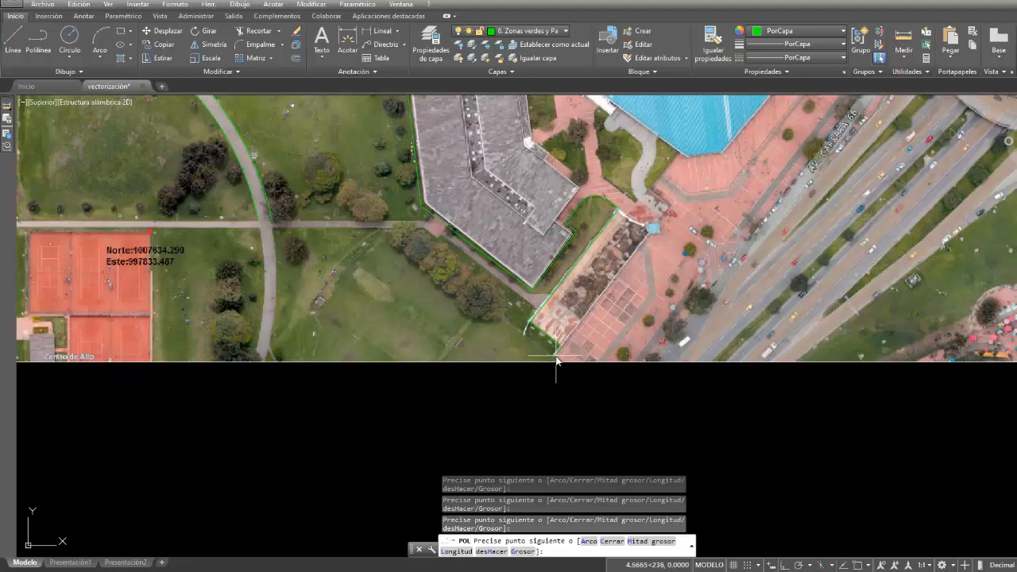
- Trace along the image's bottom edge and the narrow side path to the curved path's east edge, and end the polyline there
{"action": "scroll", "coordinate": [277, 364], "scroll_direction": "up", "scroll_amount": 7}
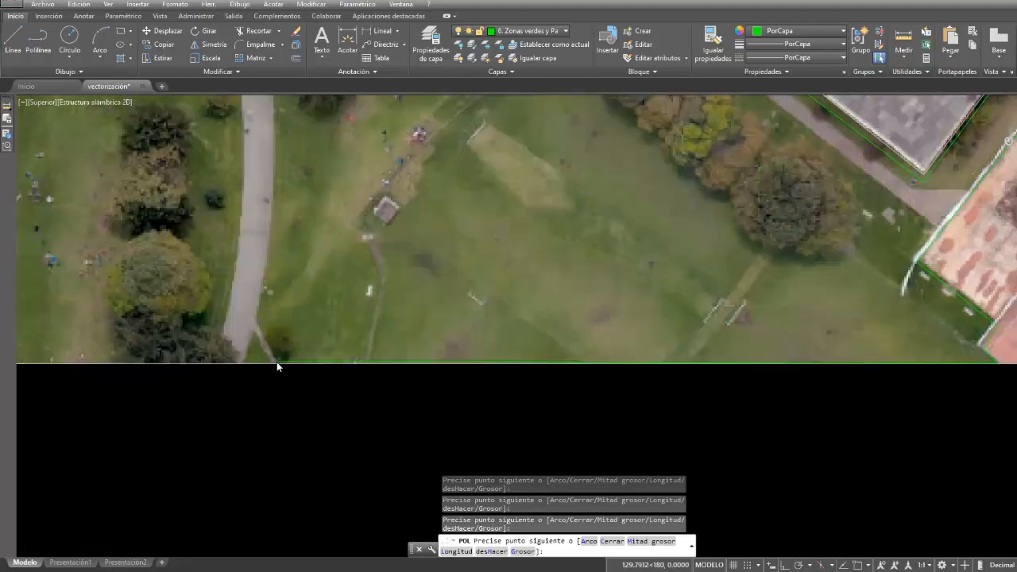
{"action": "left_click", "coordinate": [279, 364]}
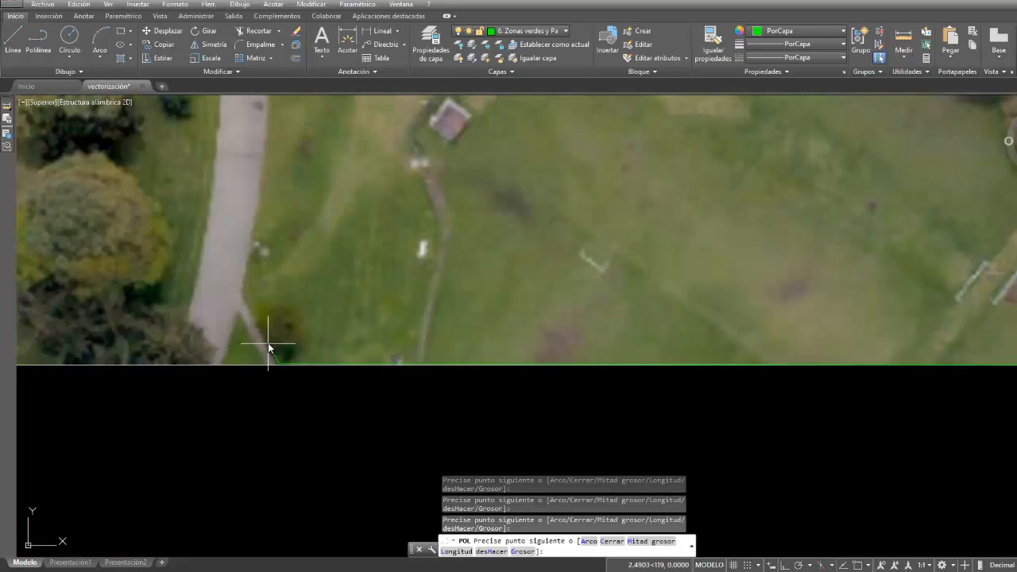
{"action": "left_click", "coordinate": [243, 298]}
{"action": "scroll", "coordinate": [295, 202], "scroll_direction": "down", "scroll_amount": 2}
{"action": "middle_click_drag", "start_coordinate": [295, 202], "coordinate": [332, 389]}
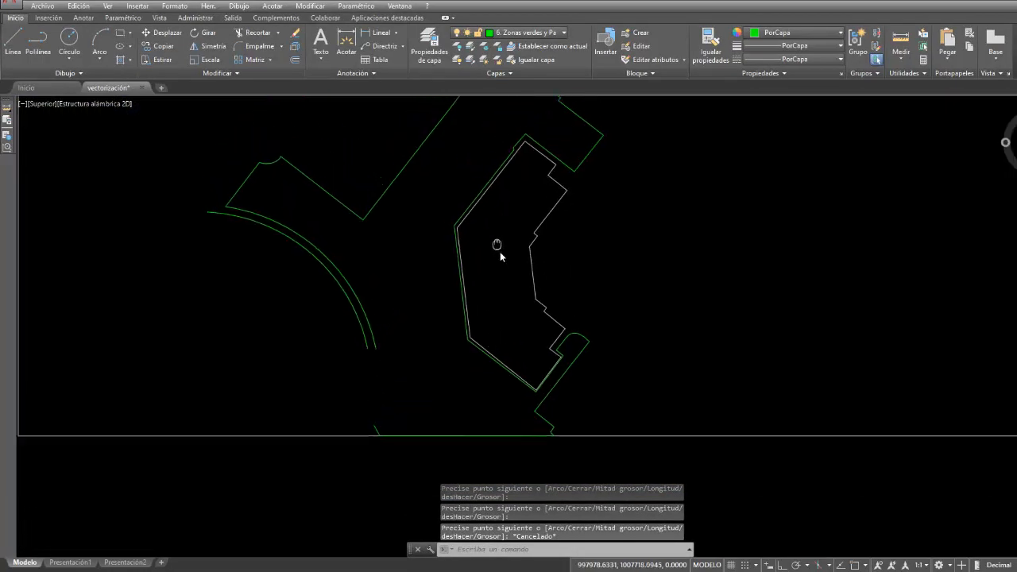
{"action": "middle_click_drag", "start_coordinate": [500, 251], "coordinate": [501, 264]}
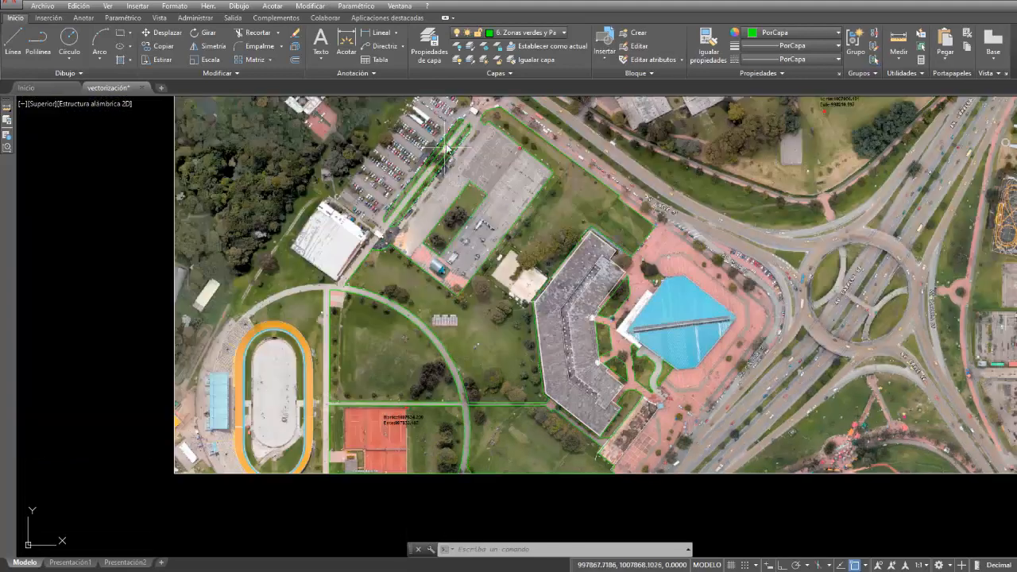
- Turn off the 1. Ráster layer to isolate the traced linework from the aerial image
{"action": "left_click", "coordinate": [492, 36]}
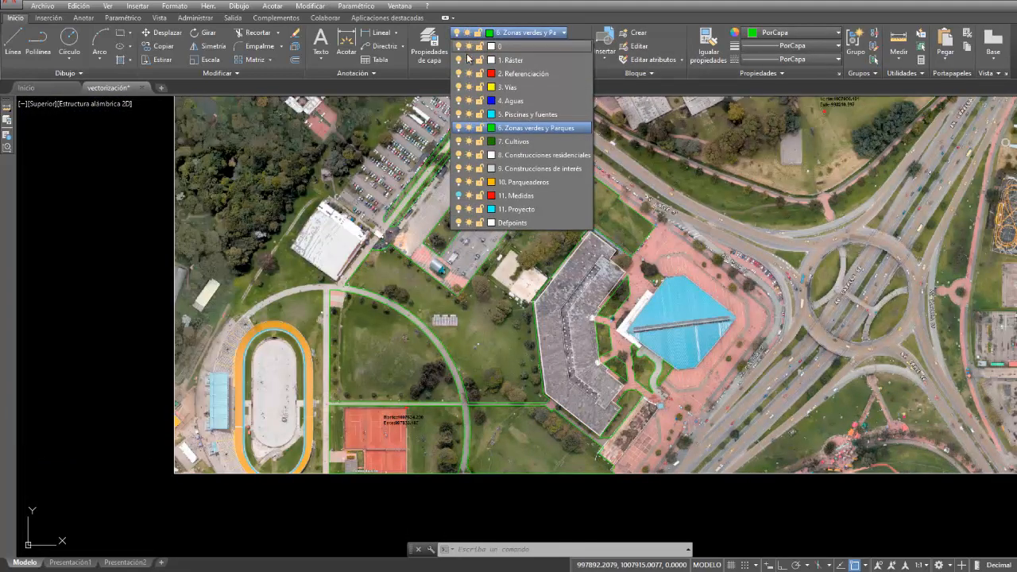
{"action": "left_click", "coordinate": [459, 59]}
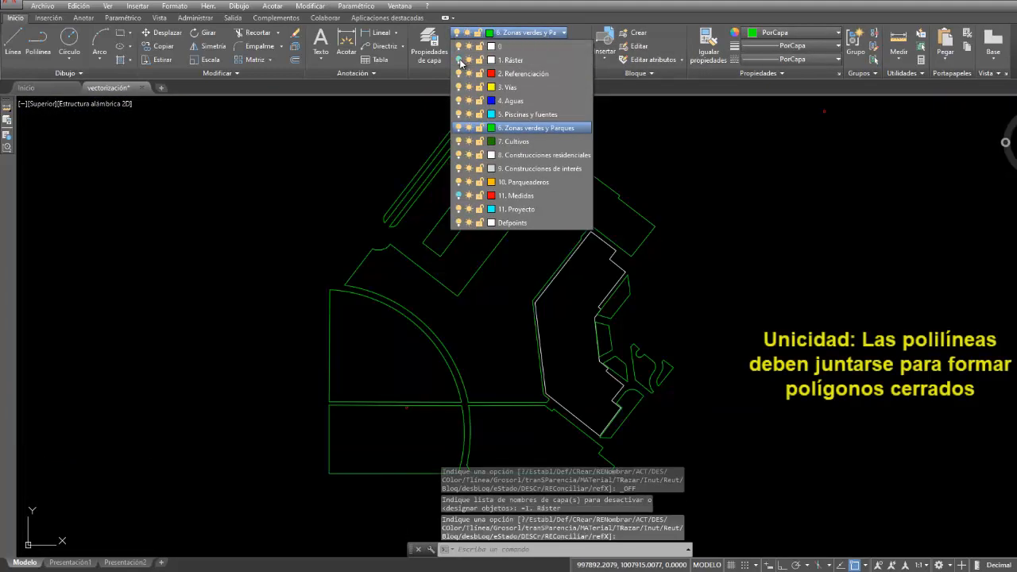
{"action": "left_click", "coordinate": [658, 192]}
- Select the large lawn boundary, the inner rectangle and the two narrow parking strips to check that each is a single joined polyline
{"action": "left_click", "coordinate": [518, 218]}
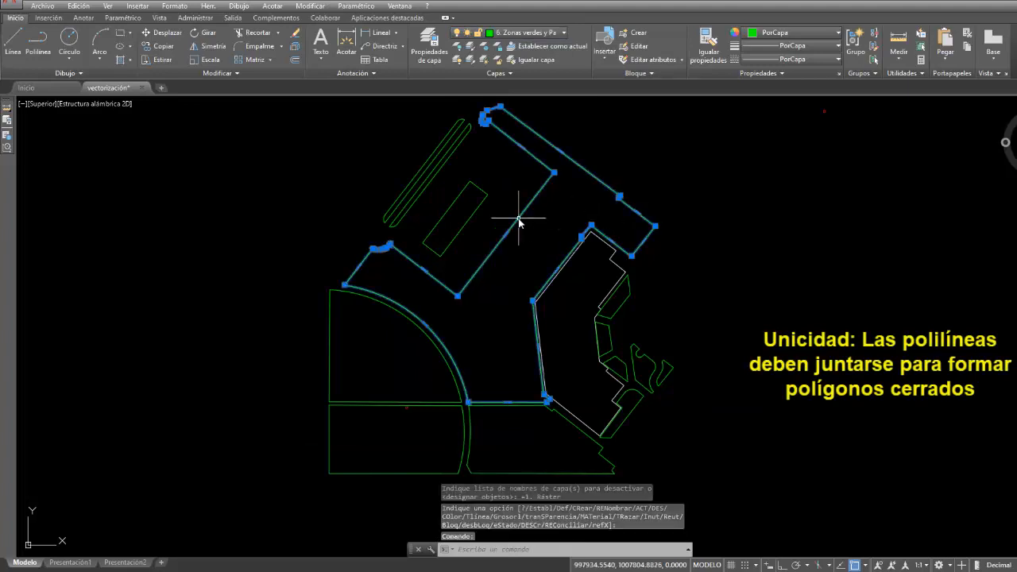
{"action": "left_click", "coordinate": [467, 211]}
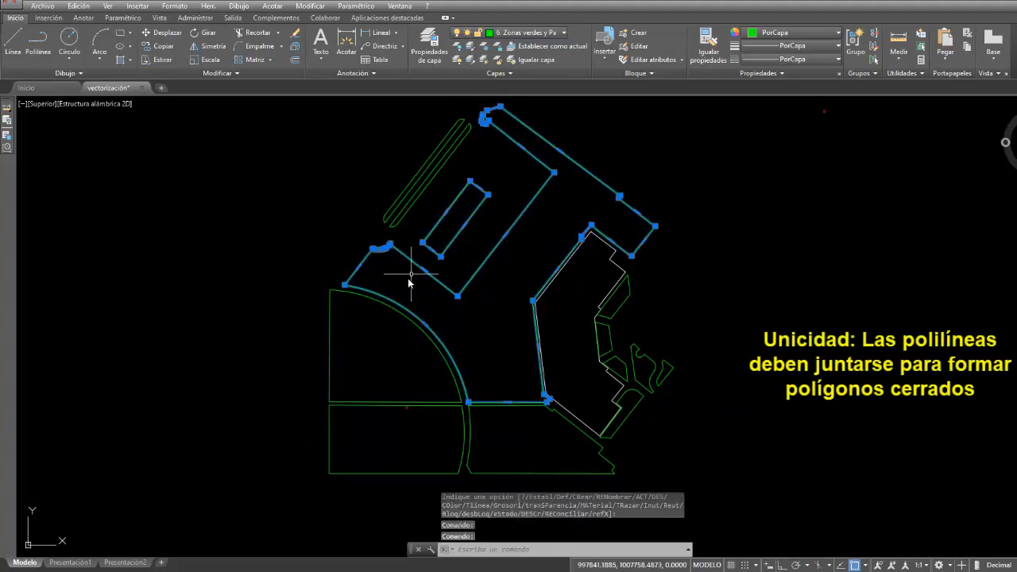
{"action": "scroll", "coordinate": [420, 179], "scroll_direction": "up", "scroll_amount": 5}
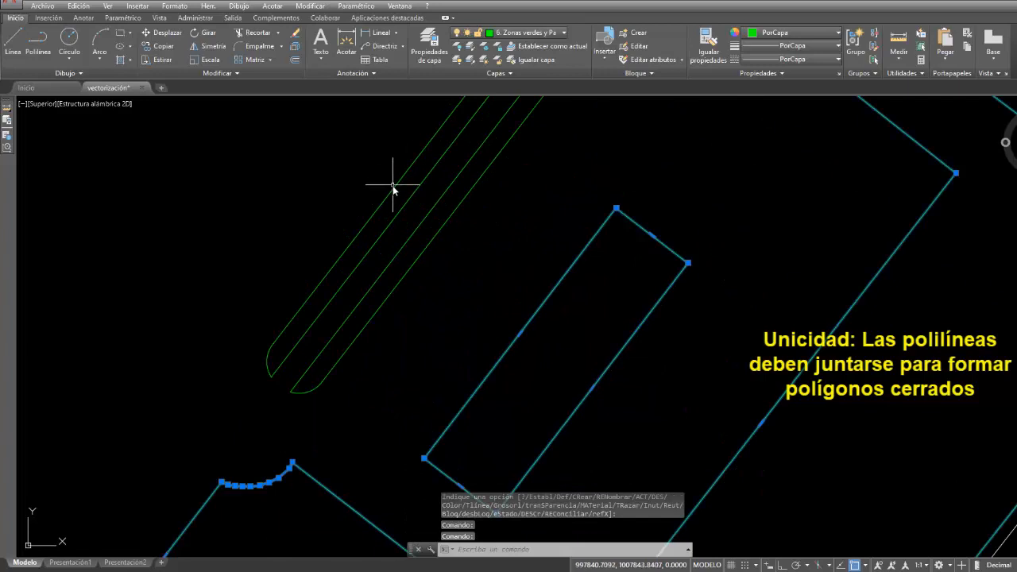
{"action": "left_click", "coordinate": [395, 186]}
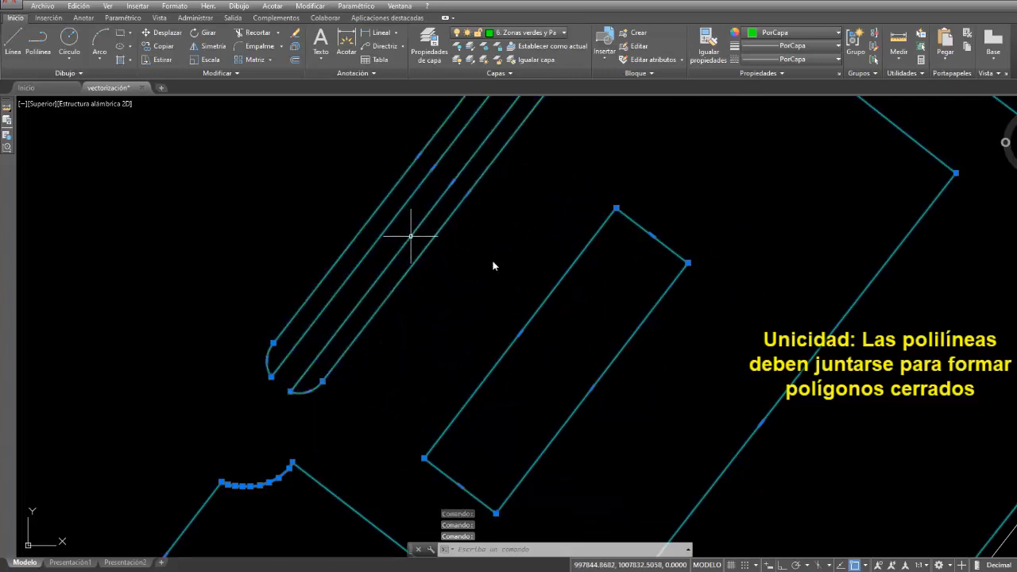
{"action": "scroll", "coordinate": [557, 300], "scroll_direction": "down", "scroll_amount": 5}
{"action": "middle_click_drag", "start_coordinate": [610, 447], "coordinate": [590, 295]}
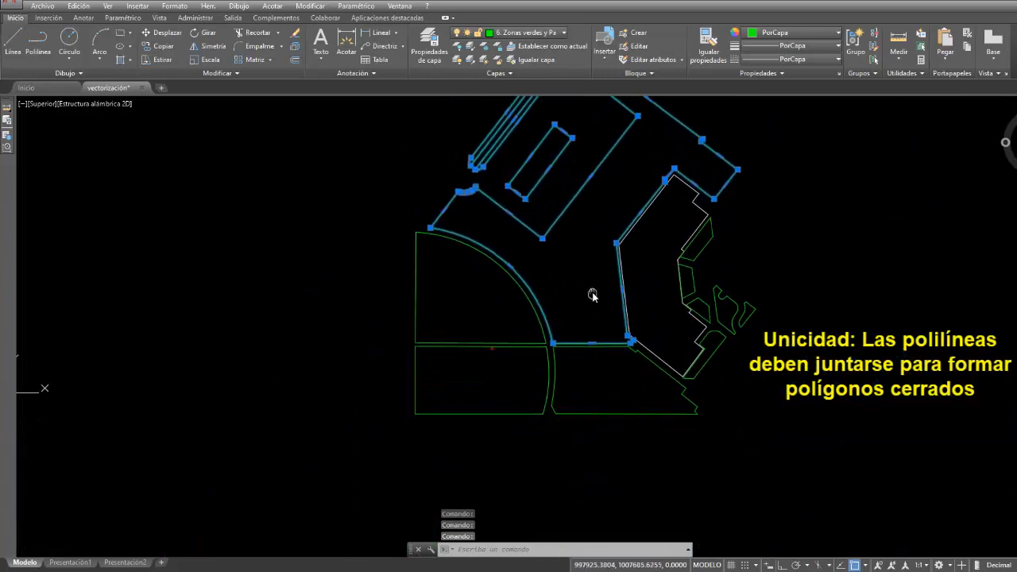
- Select the southern green areas, the large building outline and the lawn at its southeast corner to check that their polylines are joined
{"action": "scroll", "coordinate": [552, 357], "scroll_direction": "up", "scroll_amount": 5}
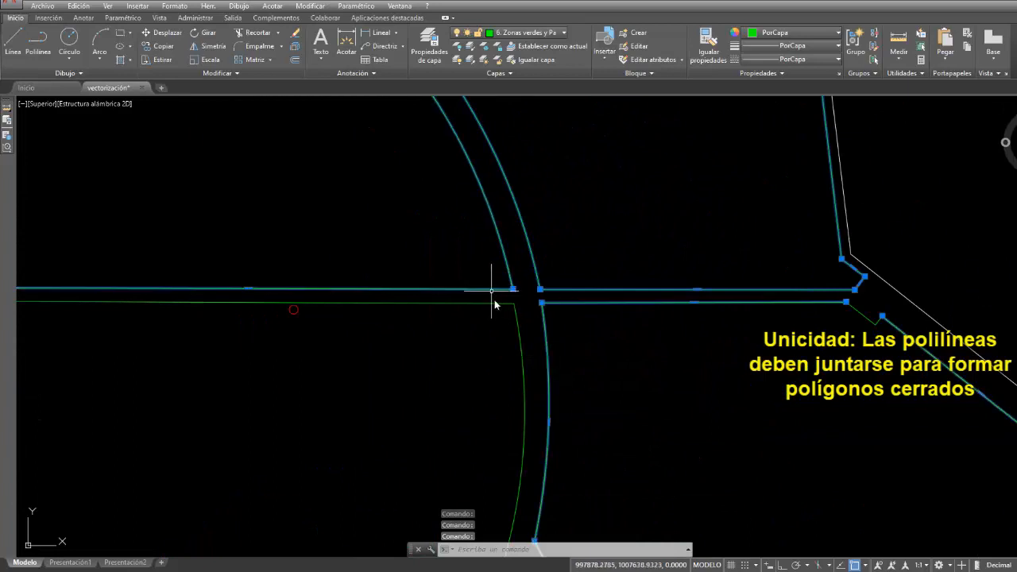
{"action": "left_click", "coordinate": [497, 302]}
{"action": "scroll", "coordinate": [332, 278], "scroll_direction": "down", "scroll_amount": 5}
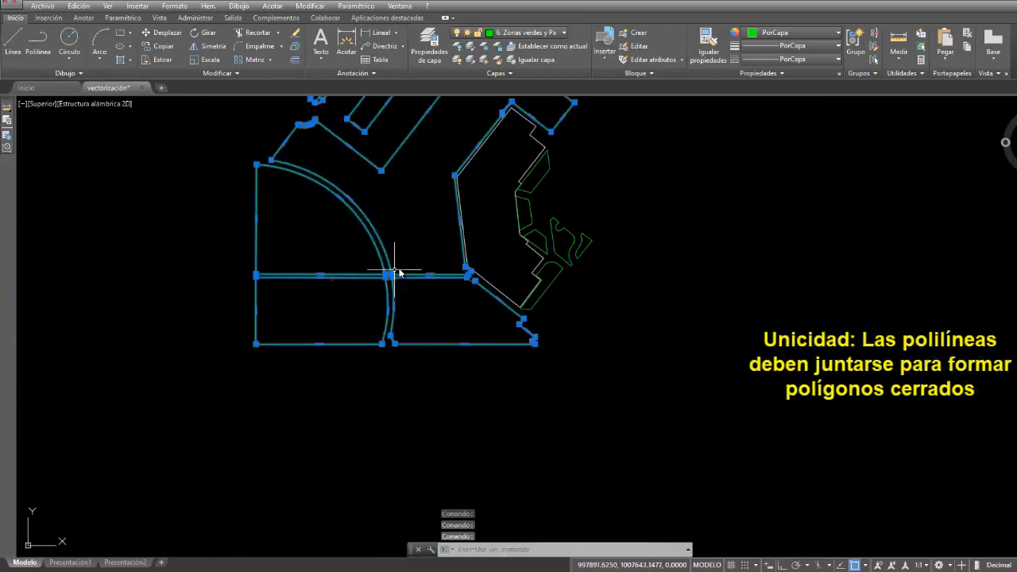
{"action": "left_click", "coordinate": [530, 126]}
{"action": "middle_click_drag", "start_coordinate": [453, 159], "coordinate": [498, 282]}
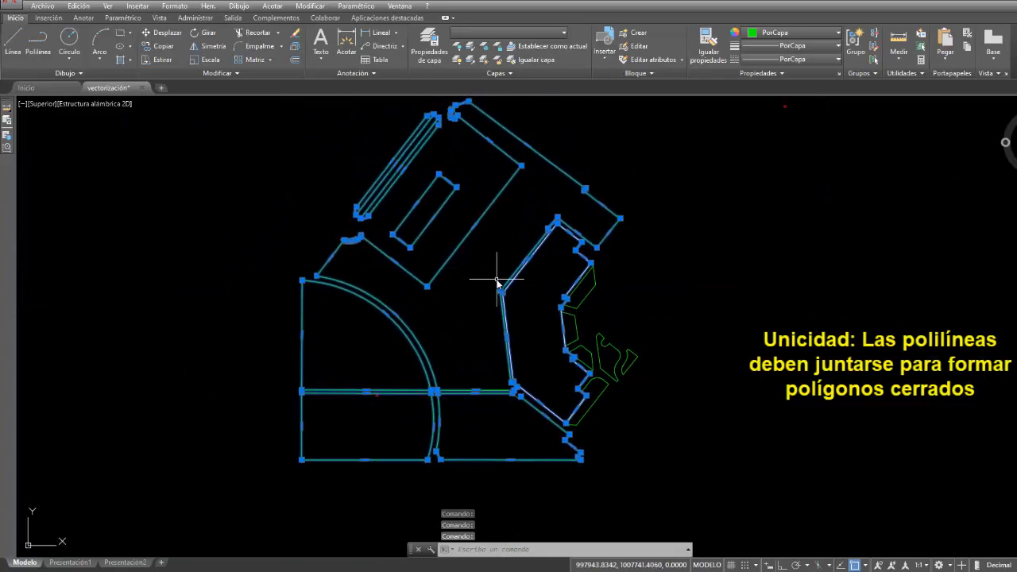
{"action": "left_click", "coordinate": [606, 387]}
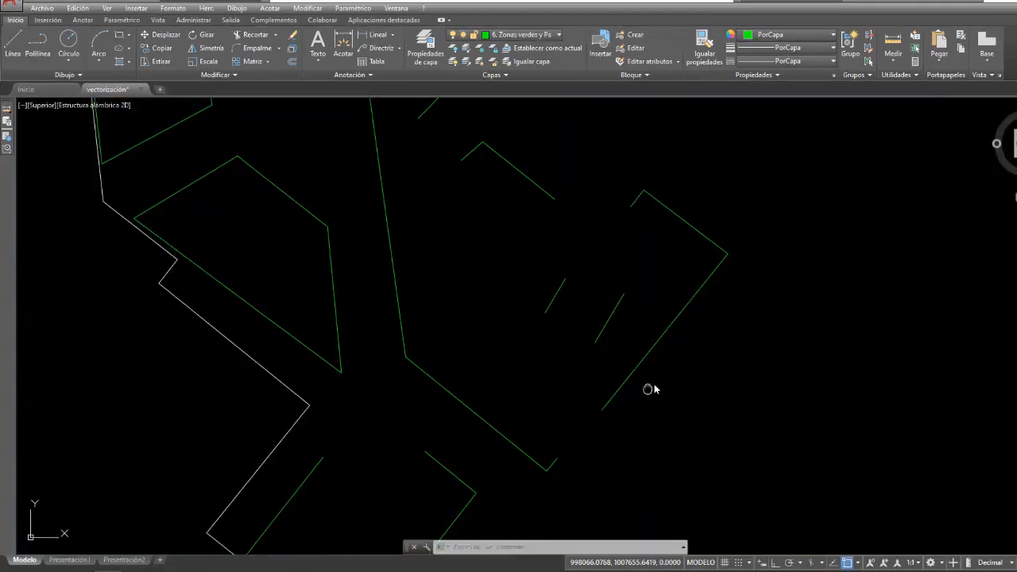
{"action": "middle_click_drag", "start_coordinate": [647, 390], "coordinate": [673, 385]}
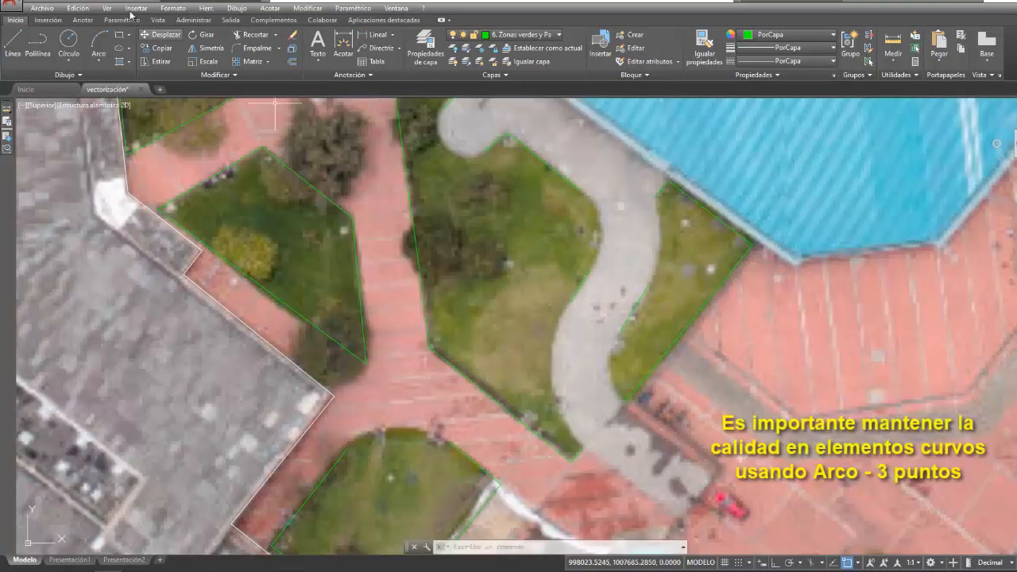
- Draw two three-point arcs along the curved grey path's east edge, closing the lawn beside the blue-roofed building
{"action": "left_click", "coordinate": [98, 64]}
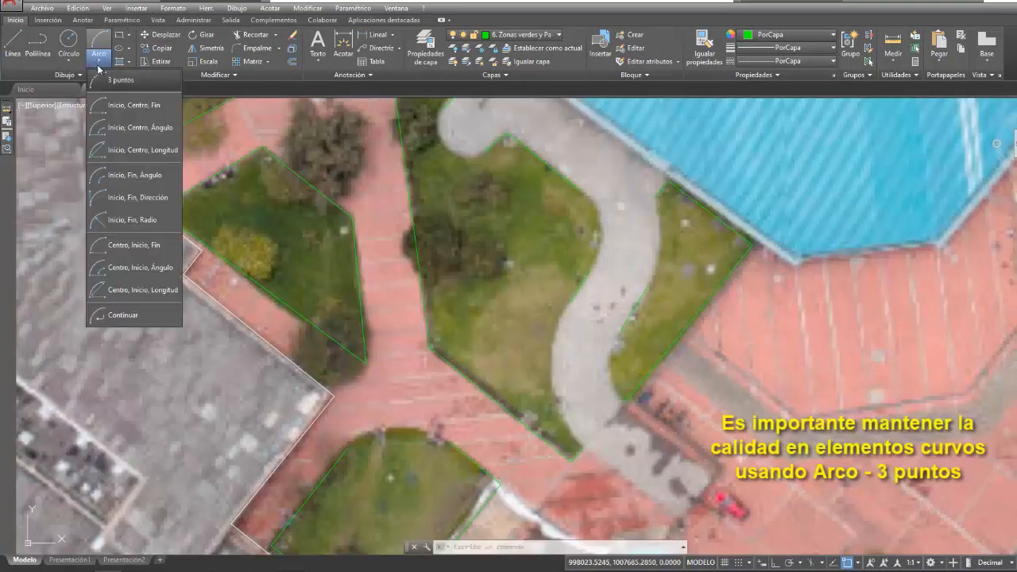
{"action": "left_click", "coordinate": [141, 81]}
{"action": "left_click", "coordinate": [658, 195]}
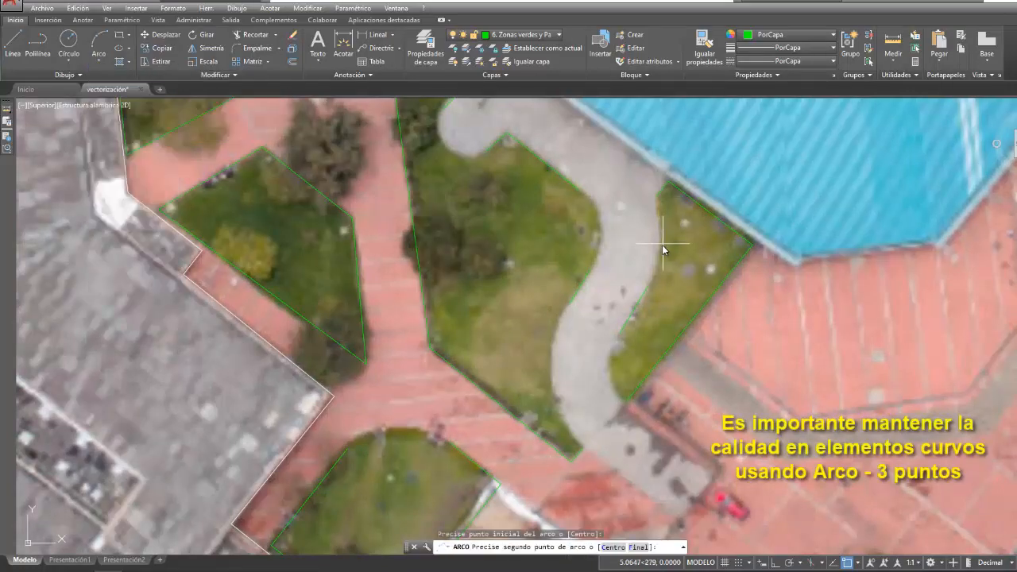
{"action": "key", "text": "Escape"}
{"action": "right_click", "coordinate": [606, 280]}
{"action": "left_click", "coordinate": [628, 284]}
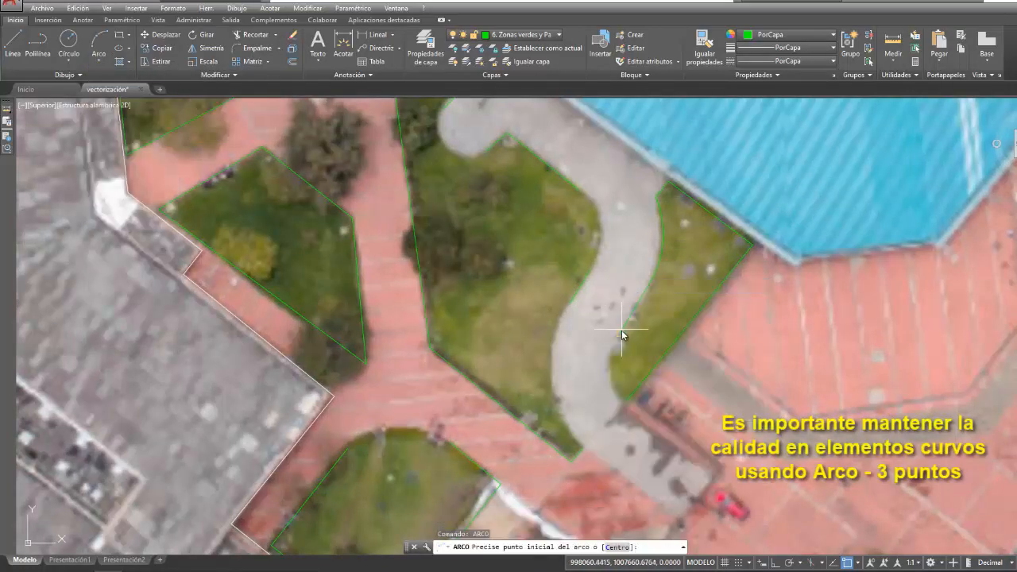
{"action": "left_click", "coordinate": [622, 329]}
{"action": "left_click", "coordinate": [611, 364]}
{"action": "left_click", "coordinate": [628, 401]}
- Draw two three-point arcs along the curved grey path's west edge, one at the lawn's southern bend and one at its northern bend
{"action": "right_click", "coordinate": [569, 325]}
{"action": "left_click", "coordinate": [591, 333]}
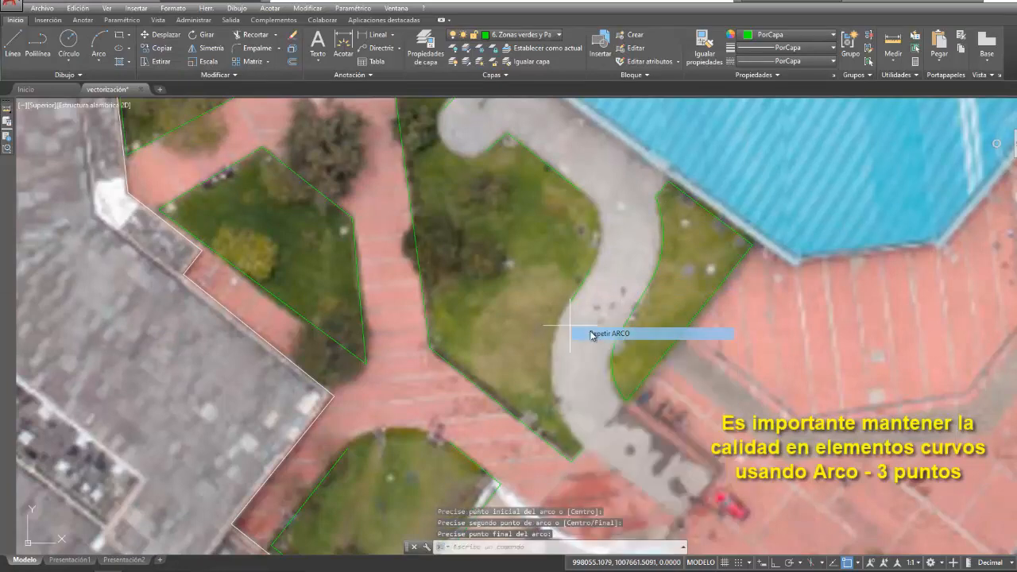
{"action": "left_click", "coordinate": [574, 306]}
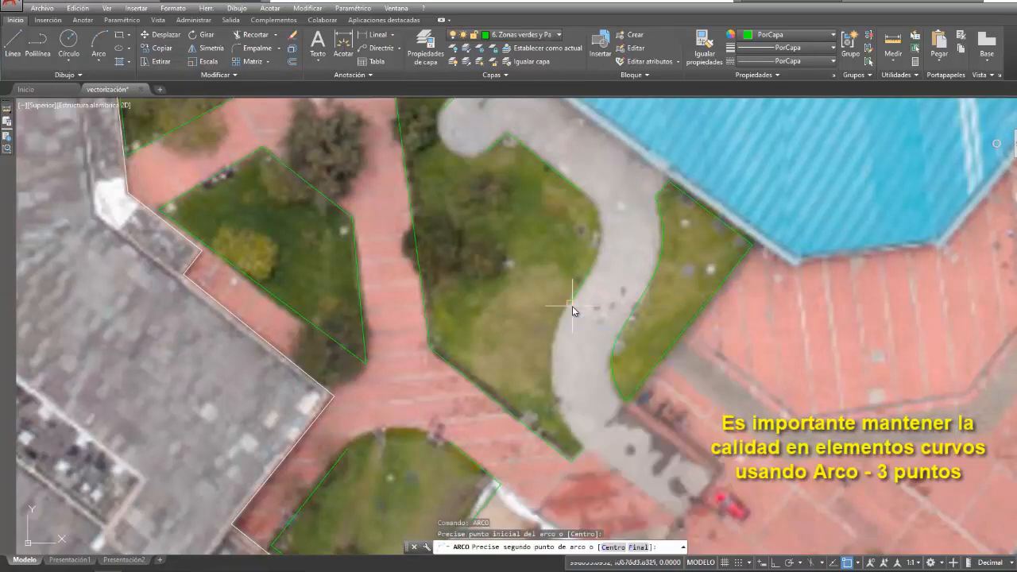
{"action": "left_click", "coordinate": [553, 380]}
{"action": "left_click", "coordinate": [583, 450]}
{"action": "right_click", "coordinate": [623, 236]}
{"action": "left_click", "coordinate": [646, 244]}
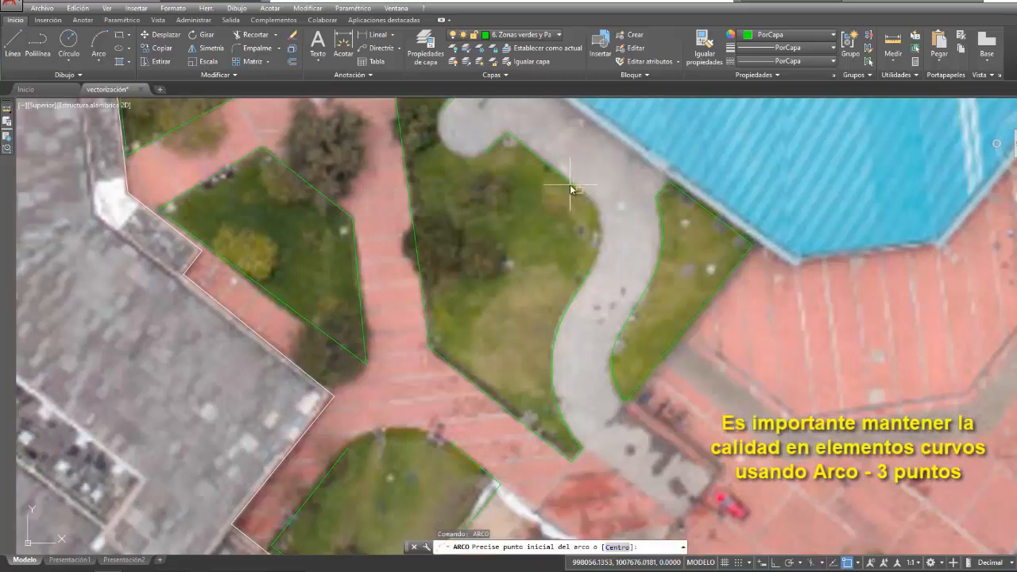
{"action": "left_click", "coordinate": [571, 182]}
{"action": "left_click", "coordinate": [599, 220]}
{"action": "left_click", "coordinate": [601, 242]}
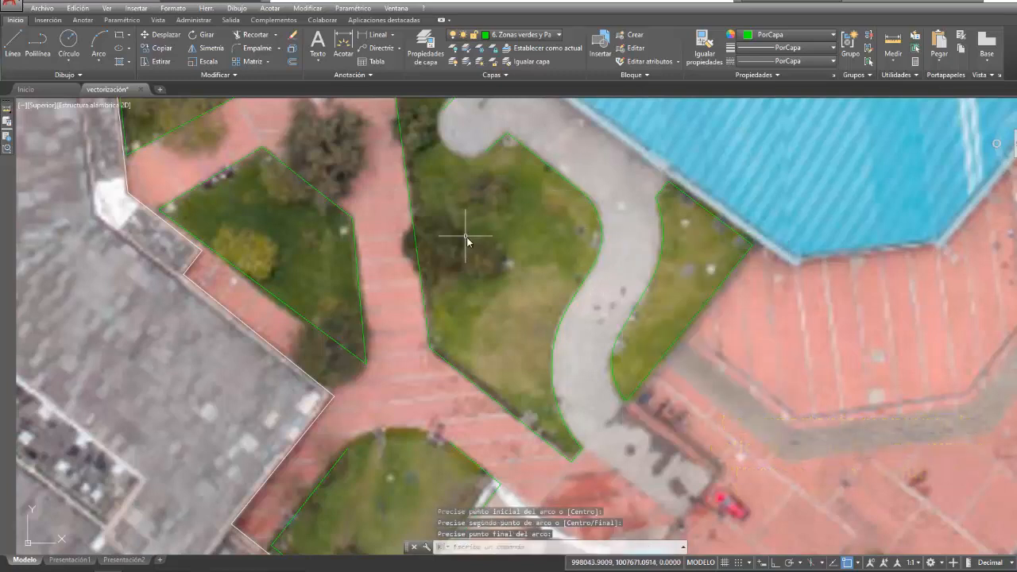
- Draw a three-point arc along the rounded north edge of the lawn beside the unpaved strip
{"action": "right_click", "coordinate": [485, 248]}
{"action": "left_click", "coordinate": [508, 257]}
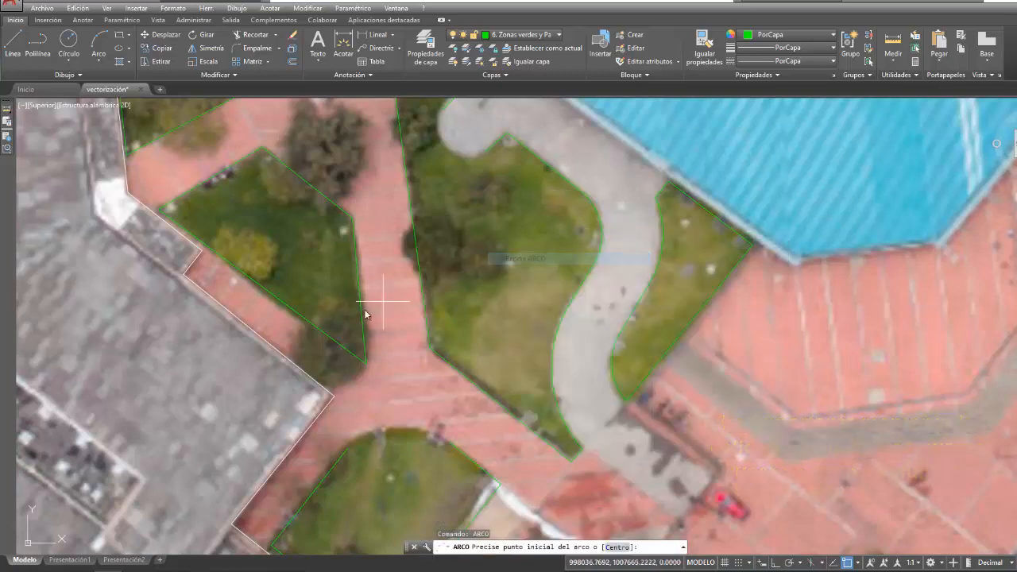
{"action": "left_click", "coordinate": [457, 436]}
{"action": "left_click", "coordinate": [404, 431]}
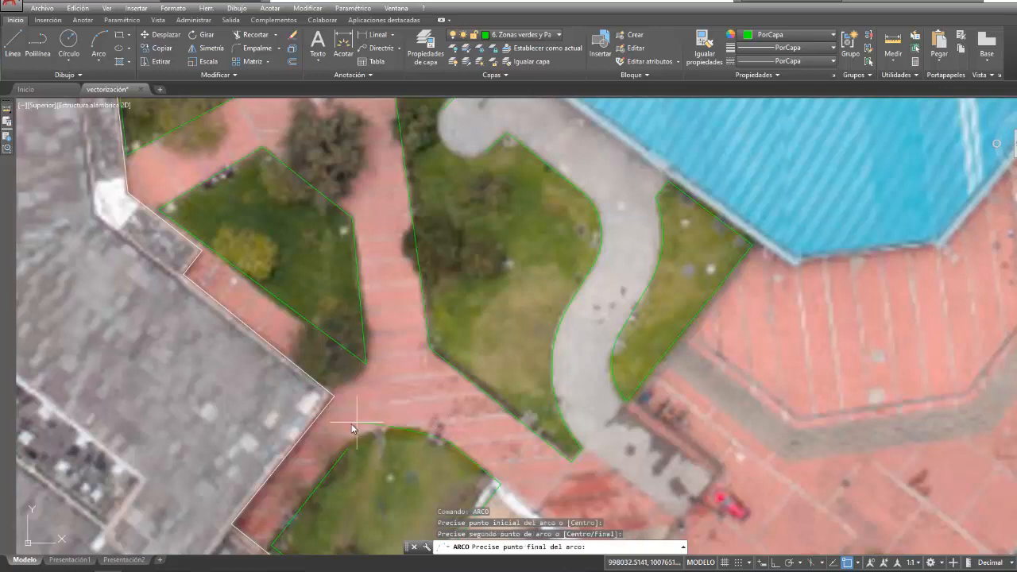
{"action": "left_click", "coordinate": [353, 442]}
- Draw a three-point arc around the grey path's rounded end at the north of the west lawn
{"action": "right_click", "coordinate": [461, 157]}
{"action": "left_click", "coordinate": [487, 166]}
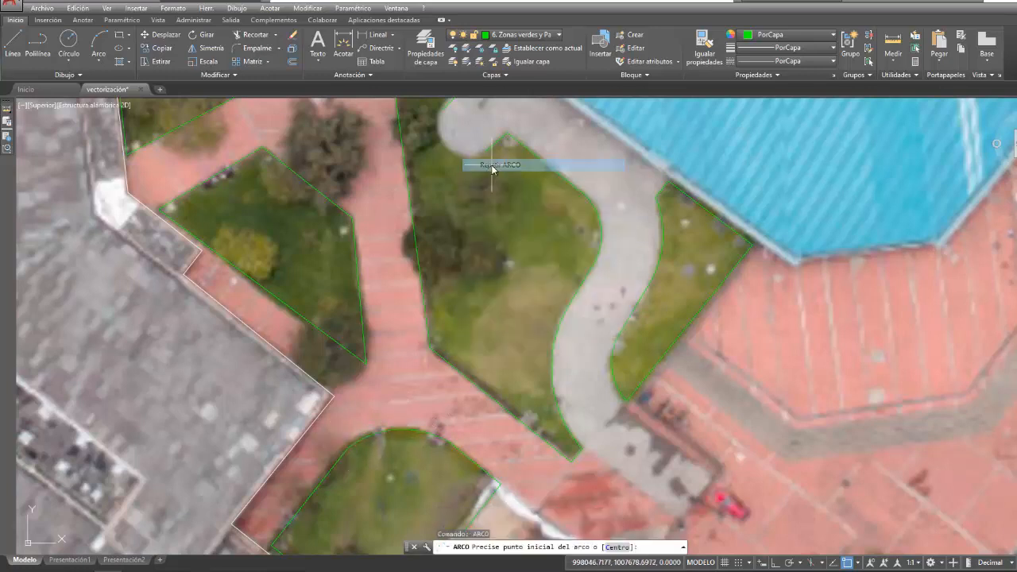
{"action": "left_click", "coordinate": [486, 153]}
{"action": "left_click", "coordinate": [444, 147]}
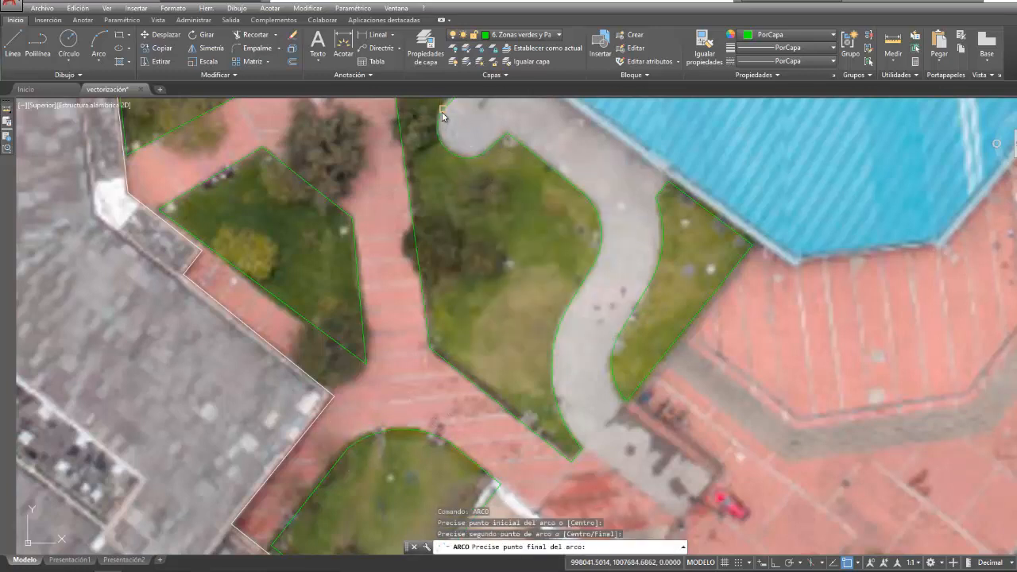
{"action": "left_click", "coordinate": [442, 117]}
- Join all arcs and polylines around the lawn west of the curved grey path into one closed polygon
{"action": "middle_click_drag", "start_coordinate": [580, 223], "coordinate": [592, 254]}
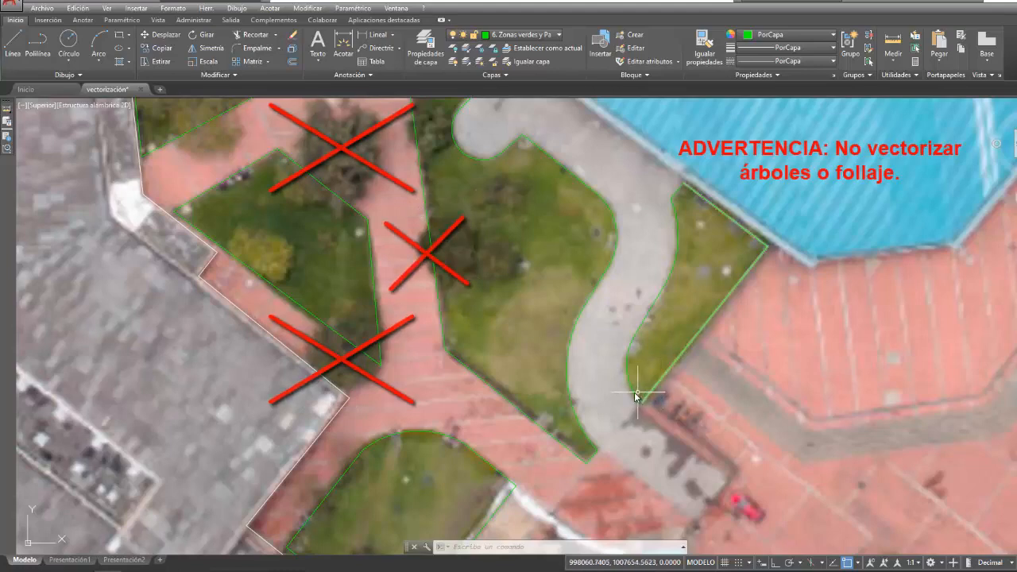
{"action": "scroll", "coordinate": [639, 397], "scroll_direction": "down", "scroll_amount": 2}
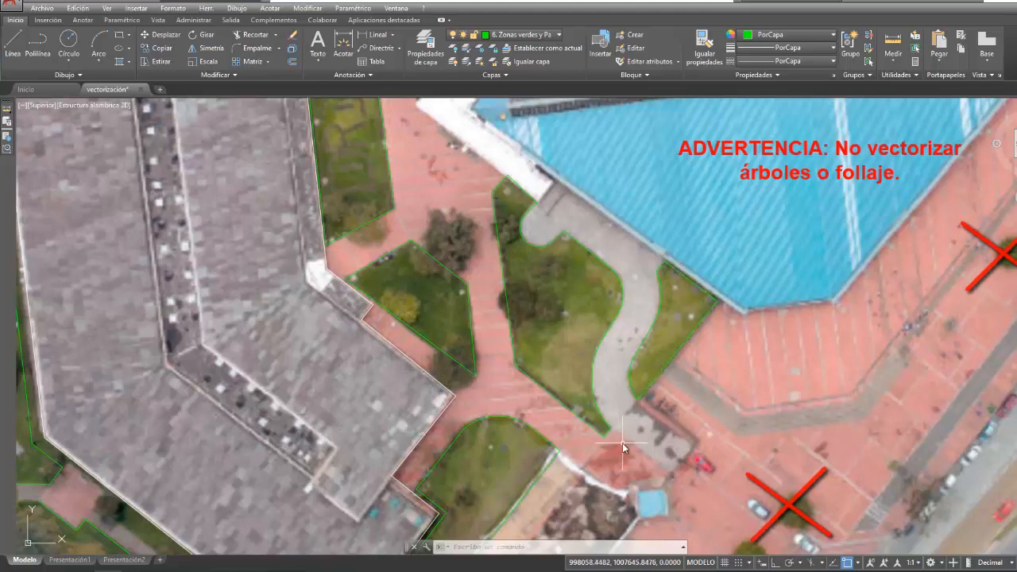
{"action": "middle_click_drag", "start_coordinate": [636, 439], "coordinate": [636, 447]}
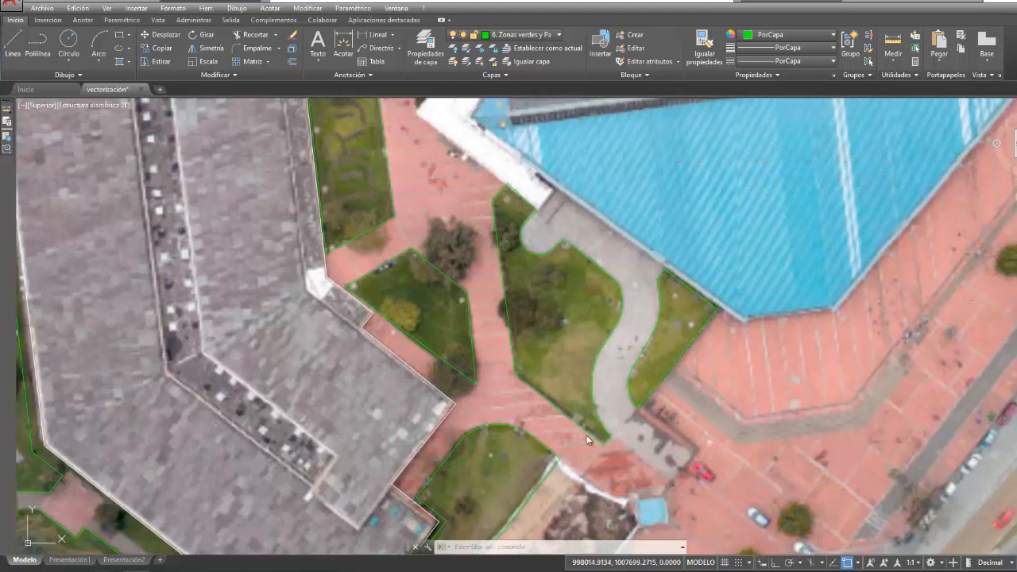
{"action": "left_click", "coordinate": [315, 10]}
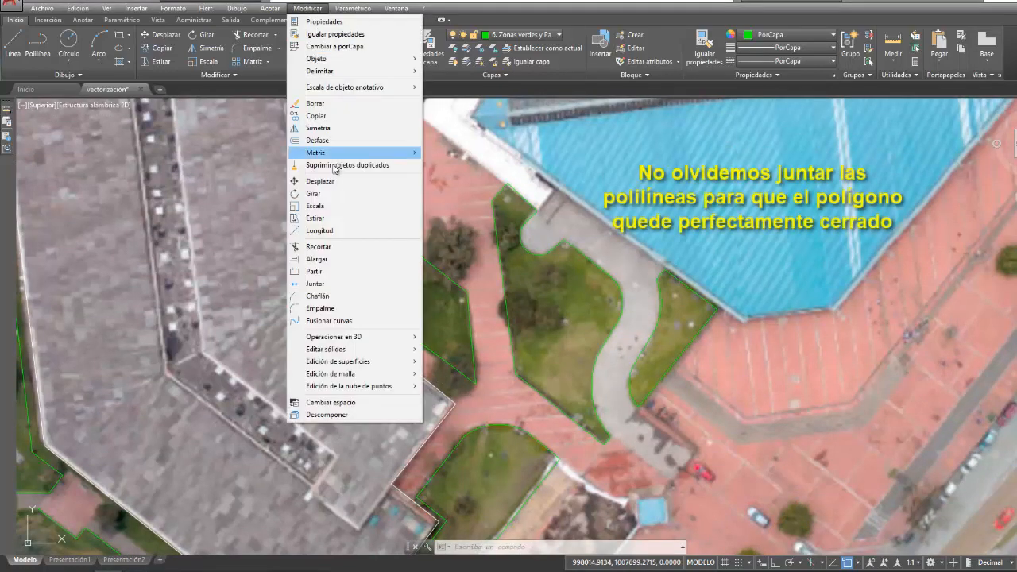
{"action": "left_click", "coordinate": [342, 288]}
{"action": "left_click", "coordinate": [618, 285]}
{"action": "left_click", "coordinate": [621, 311]}
{"action": "left_click", "coordinate": [609, 344]}
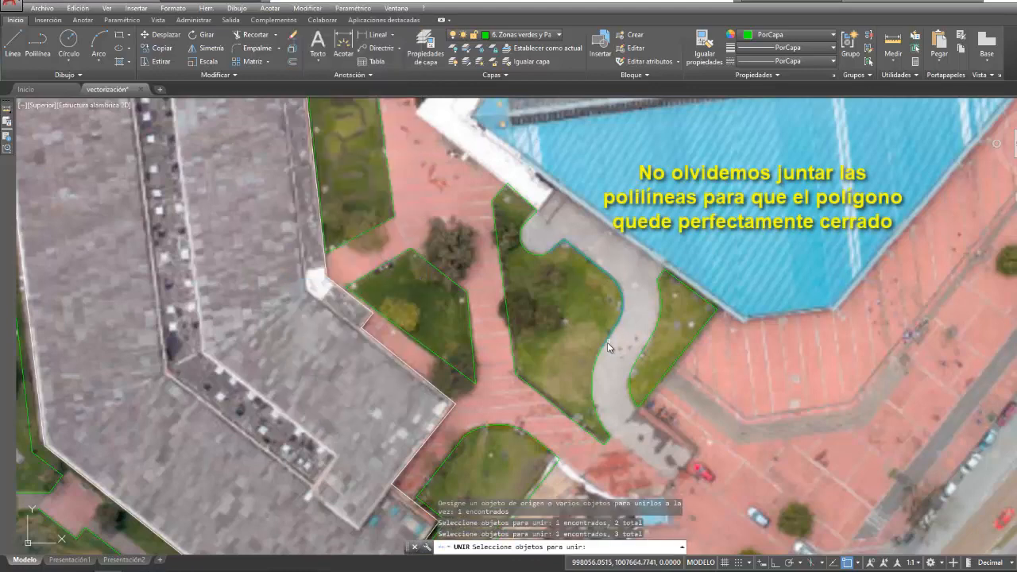
{"action": "left_click", "coordinate": [572, 407]}
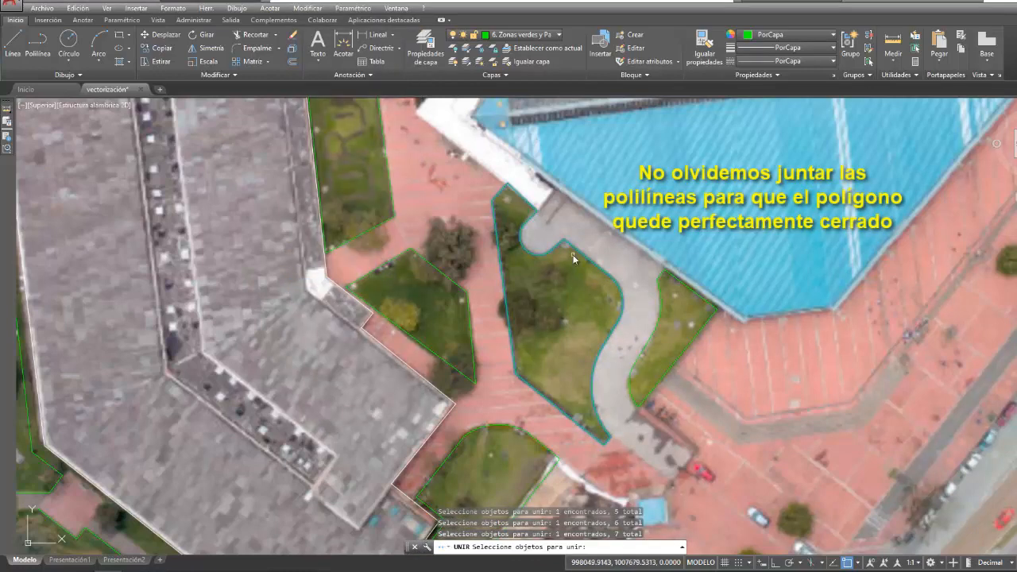
{"action": "key", "text": "Return"}
- Join the polylines and arcs bounding the lawn between the curved grey path and the blue-roofed building
{"action": "right_click", "coordinate": [625, 252]}
{"action": "left_click", "coordinate": [659, 263]}
{"action": "left_click", "coordinate": [662, 274]}
{"action": "left_click", "coordinate": [662, 291]}
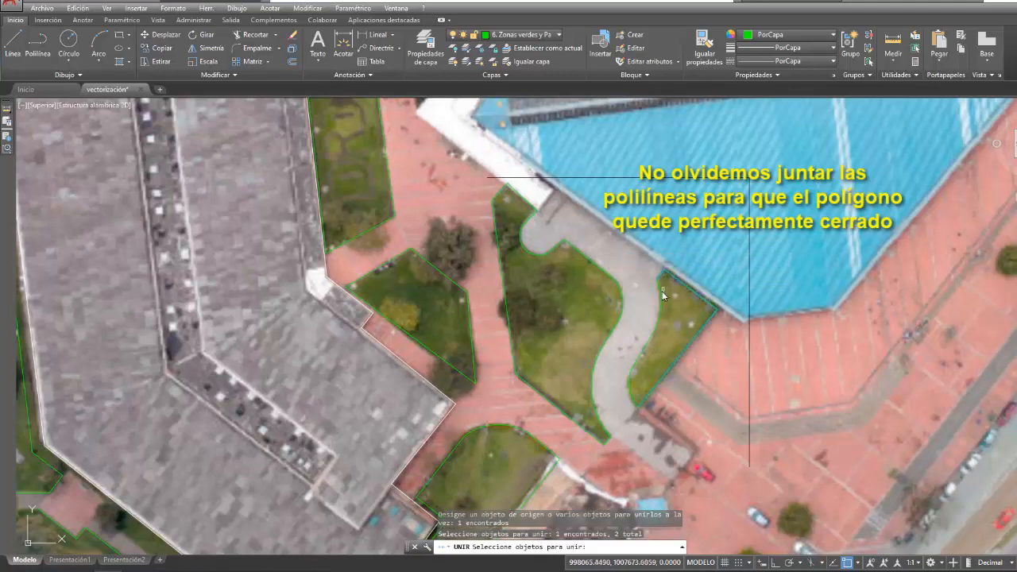
{"action": "left_click", "coordinate": [657, 314]}
{"action": "left_click", "coordinate": [636, 357]}
{"action": "key", "text": "Return"}
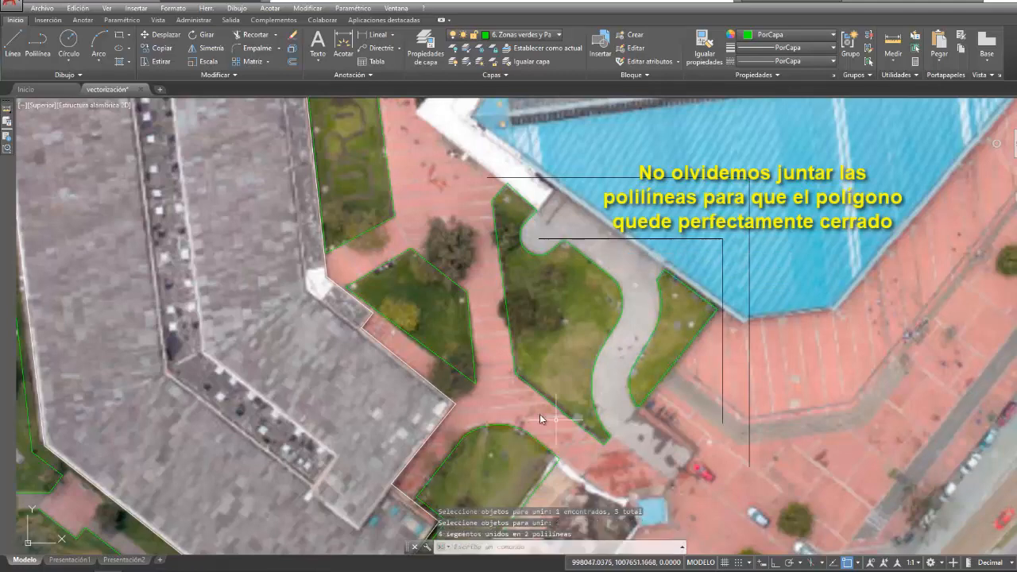
- Join the rounded north arc with the side polylines of the lawn beside the unpaved strip
{"action": "right_click", "coordinate": [490, 355]}
{"action": "left_click", "coordinate": [516, 359]}
{"action": "mouse_move", "coordinate": [454, 152]}
{"action": "middle_mouse_down"}
{"action": "mouse_move", "coordinate": [461, 311]}
{"action": "mouse_move", "coordinate": [438, 63]}
{"action": "middle_mouse_up"}
{"action": "left_click", "coordinate": [491, 337]}
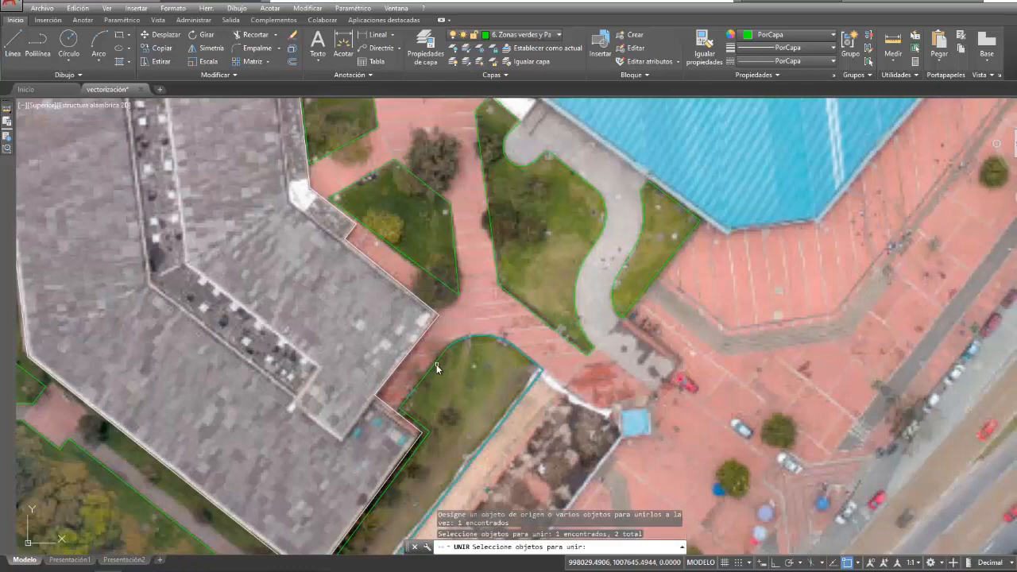
{"action": "left_click", "coordinate": [457, 364]}
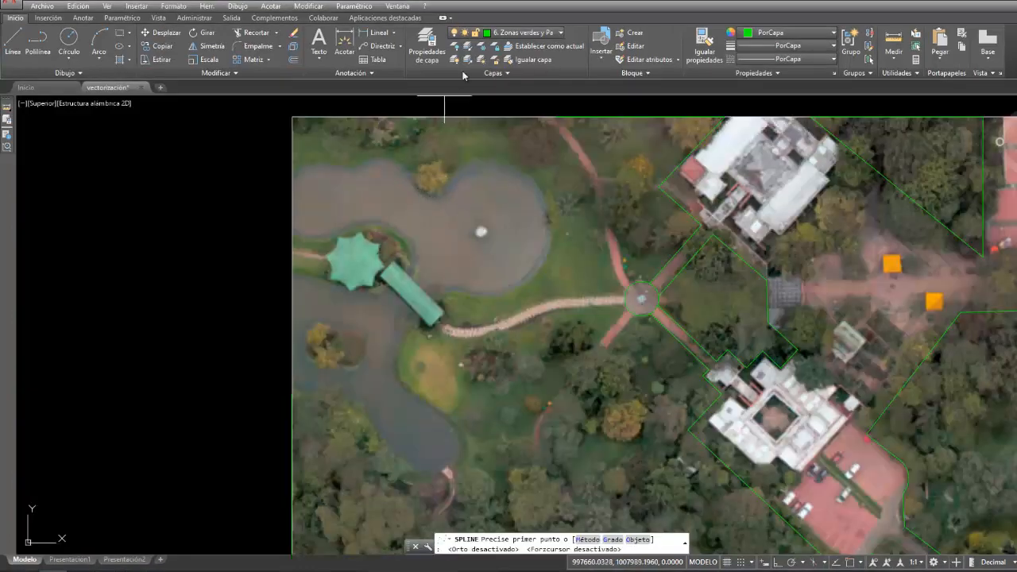
- Make the 4. Aguas layer current and start a spline by control vertices
{"action": "left_click", "coordinate": [508, 33]}
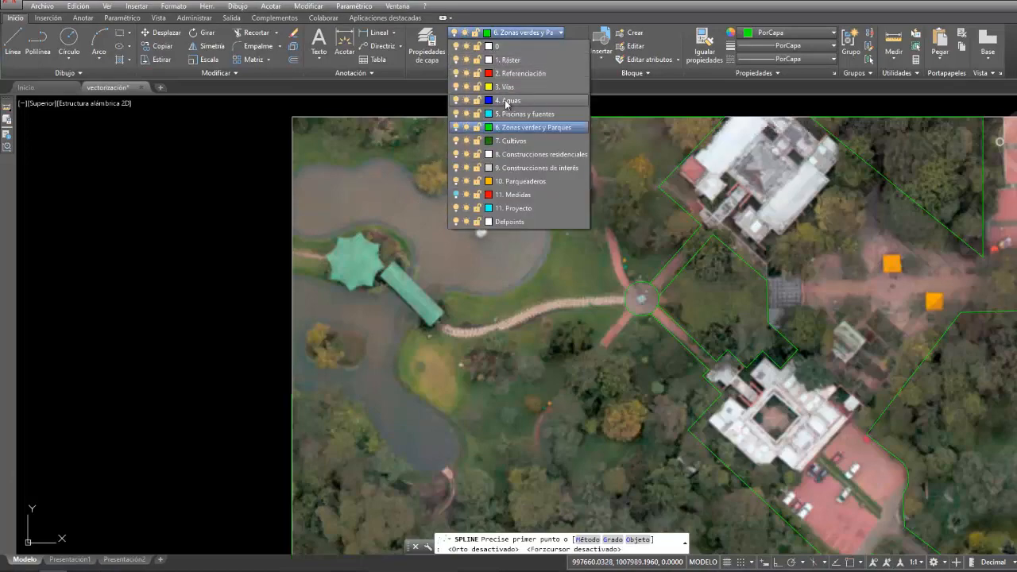
{"action": "left_click", "coordinate": [505, 101]}
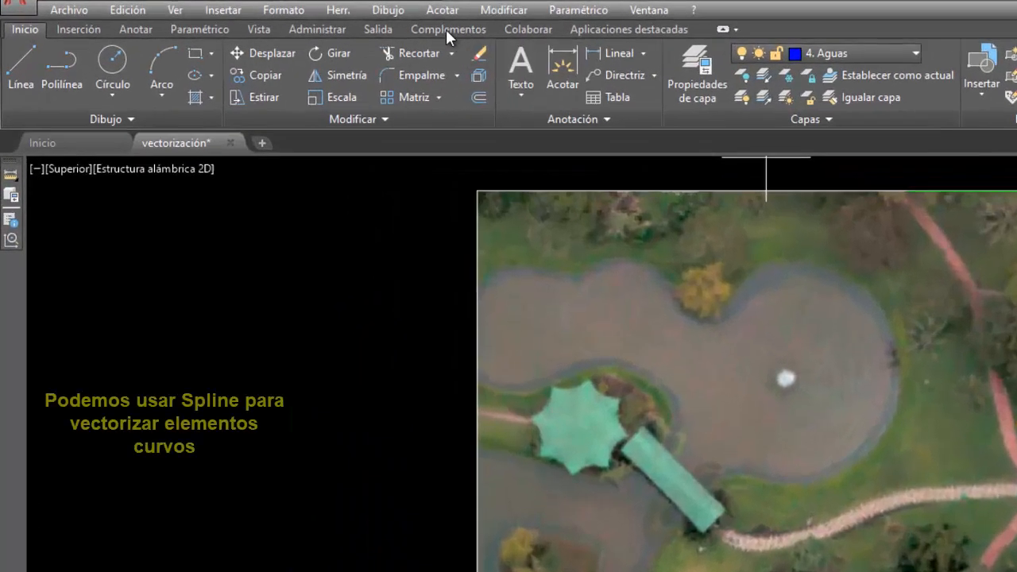
{"action": "left_click", "coordinate": [237, 6]}
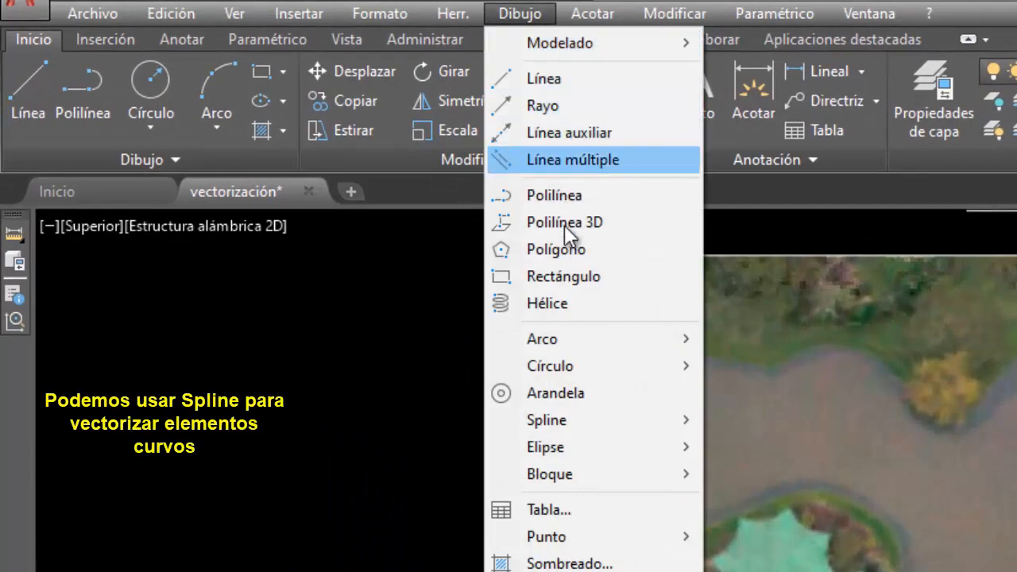
{"action": "mouse_move", "coordinate": [583, 413]}
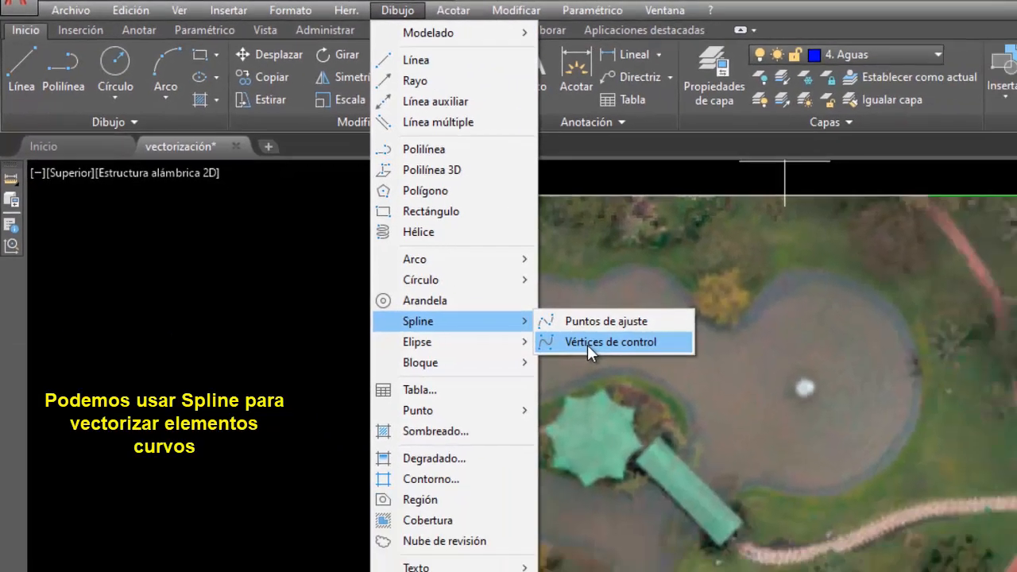
{"action": "left_click", "coordinate": [769, 452]}
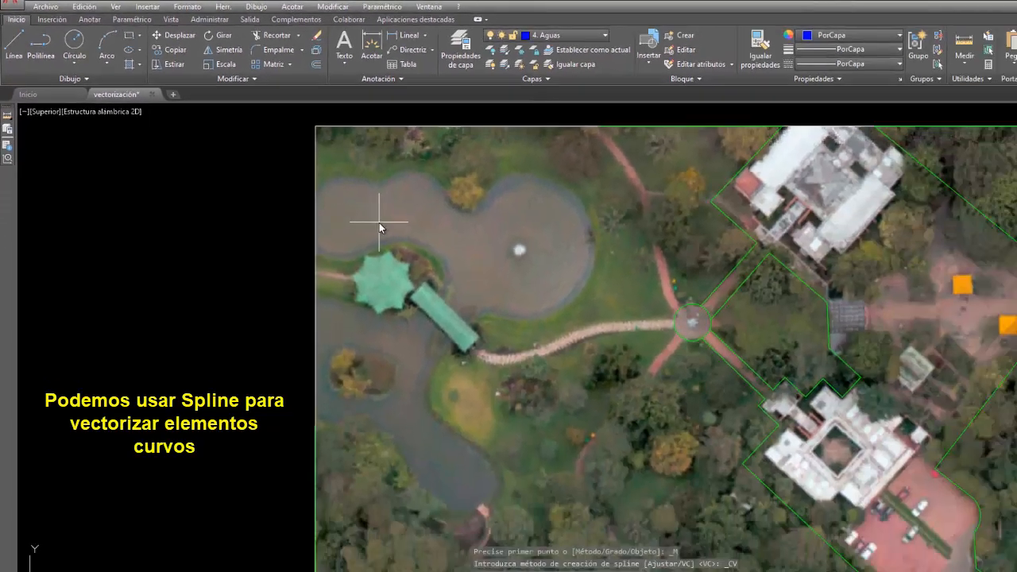
- Trace the lake's north shore with the spline, from the image's west border along the first bulge to the notch
{"action": "scroll", "coordinate": [311, 170], "scroll_direction": "up", "scroll_amount": 2}
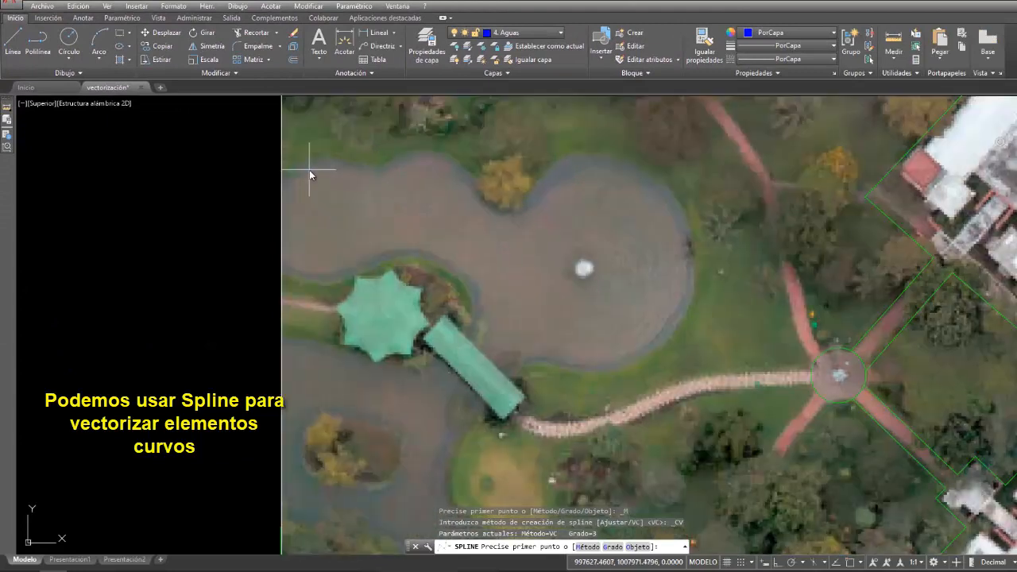
{"action": "left_click", "coordinate": [284, 188]}
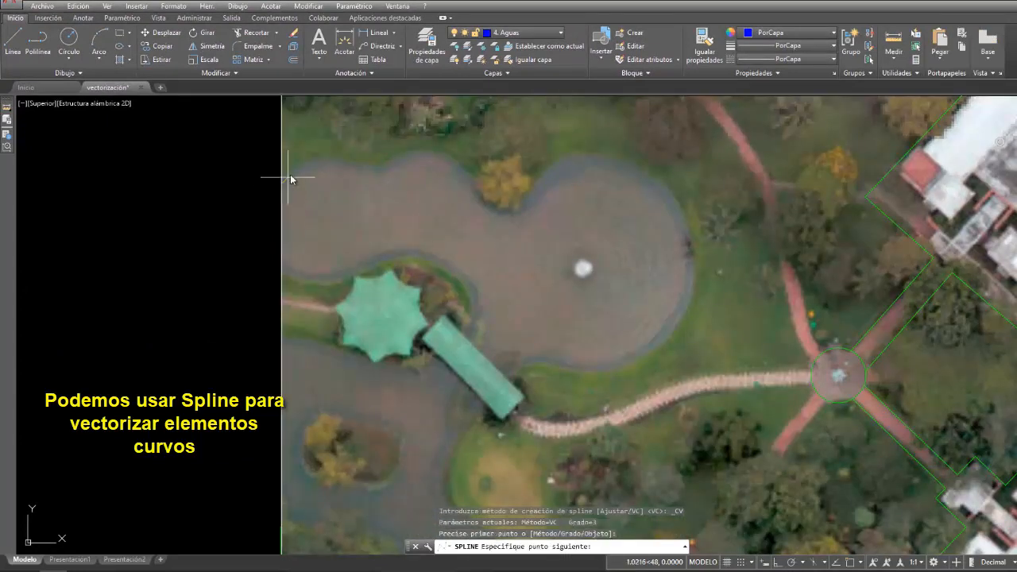
{"action": "left_click", "coordinate": [305, 169]}
{"action": "left_click", "coordinate": [317, 169]}
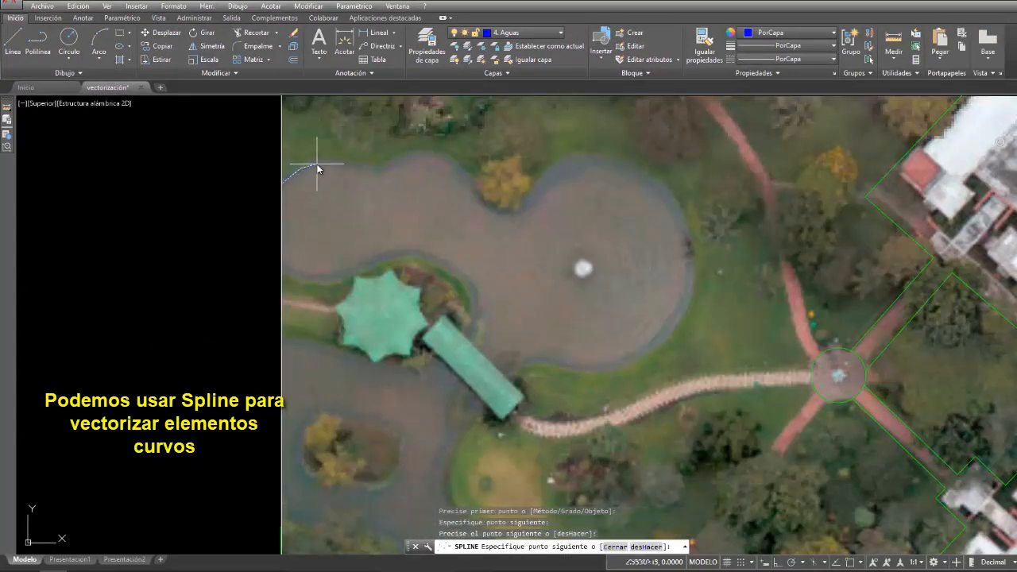
{"action": "left_click", "coordinate": [339, 164]}
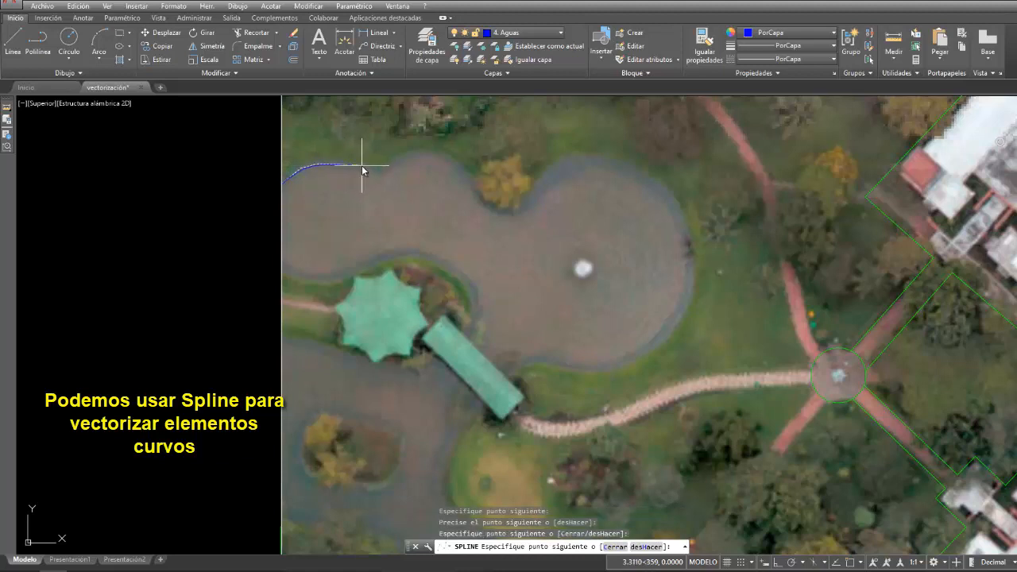
{"action": "left_click", "coordinate": [362, 166]}
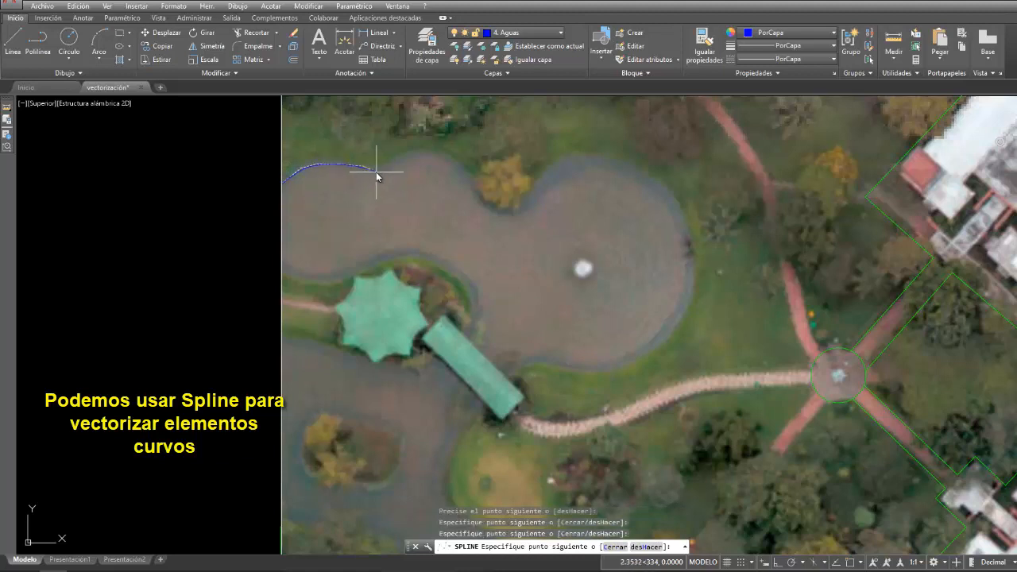
{"action": "left_click", "coordinate": [376, 171]}
{"action": "scroll", "coordinate": [379, 170], "scroll_direction": "up", "scroll_amount": 5}
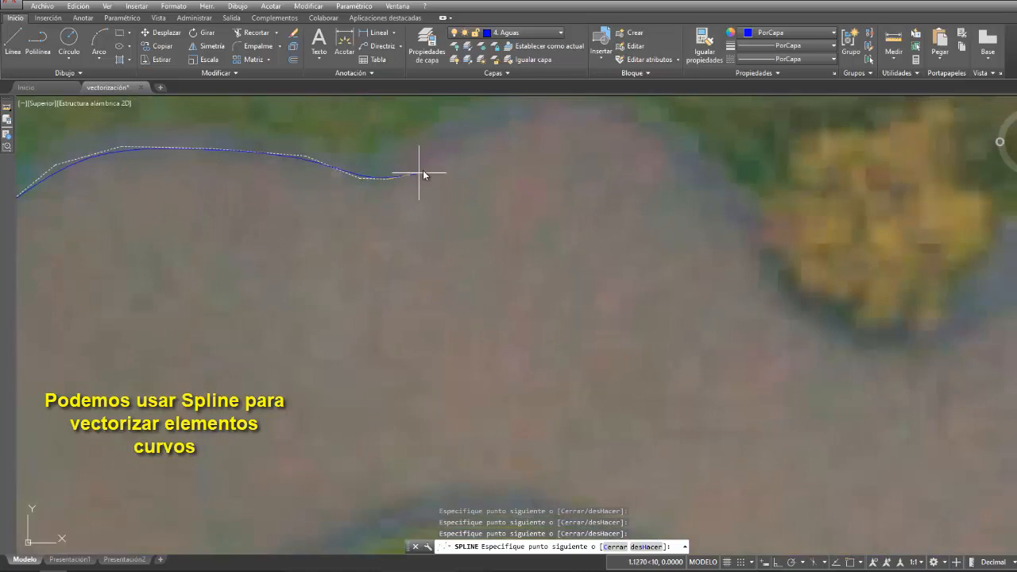
{"action": "scroll", "coordinate": [493, 140], "scroll_direction": "down", "scroll_amount": 3}
- Continue the spline over the second north-shore bulge and around the water side of the yellow tree
{"action": "left_click", "coordinate": [489, 161]}
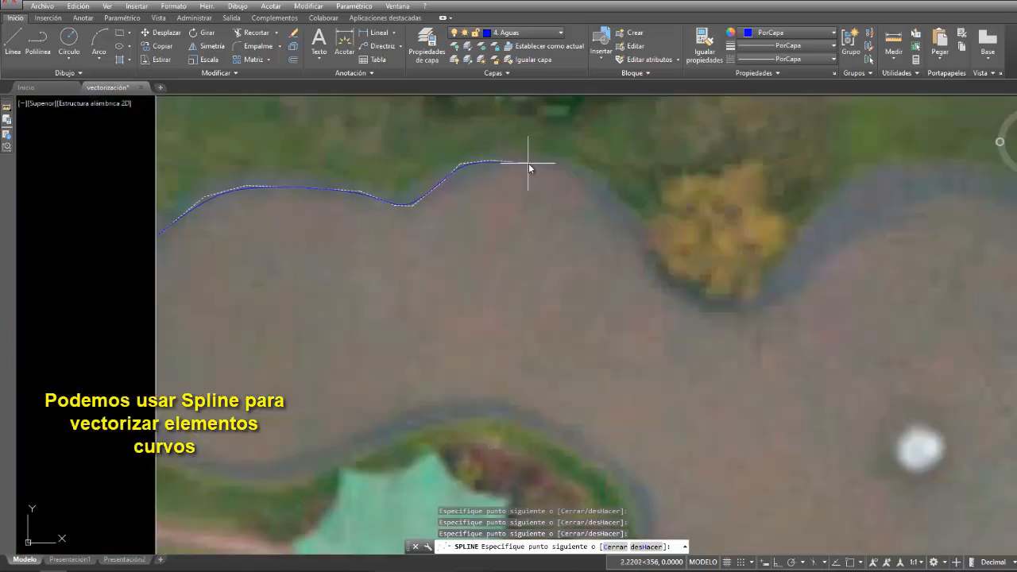
{"action": "left_click", "coordinate": [528, 163]}
{"action": "left_click", "coordinate": [571, 176]}
{"action": "left_click", "coordinate": [618, 211]}
{"action": "left_click", "coordinate": [646, 258]}
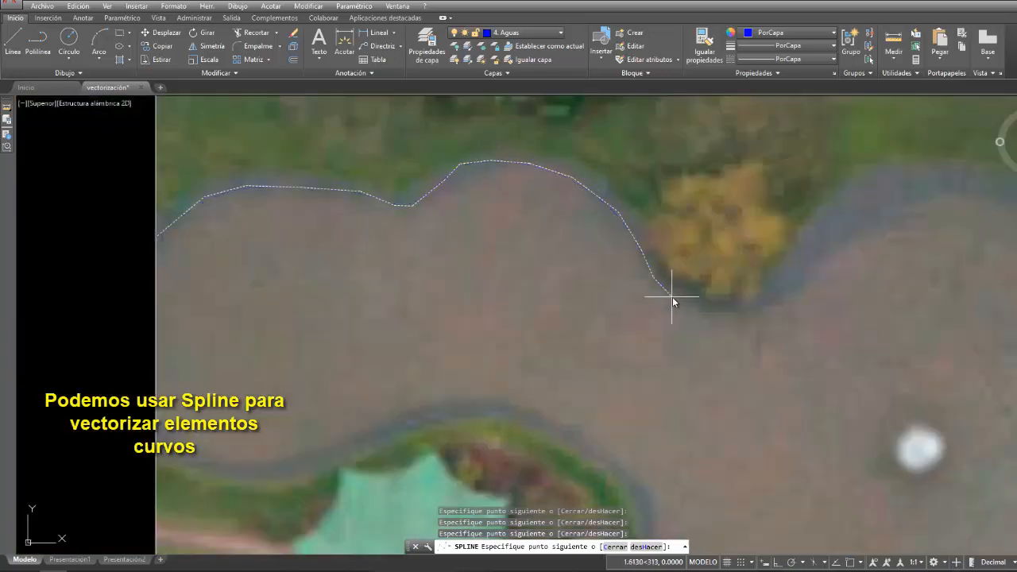
{"action": "left_click", "coordinate": [672, 297]}
{"action": "left_click", "coordinate": [708, 304]}
{"action": "left_click", "coordinate": [755, 293]}
{"action": "left_click", "coordinate": [796, 250]}
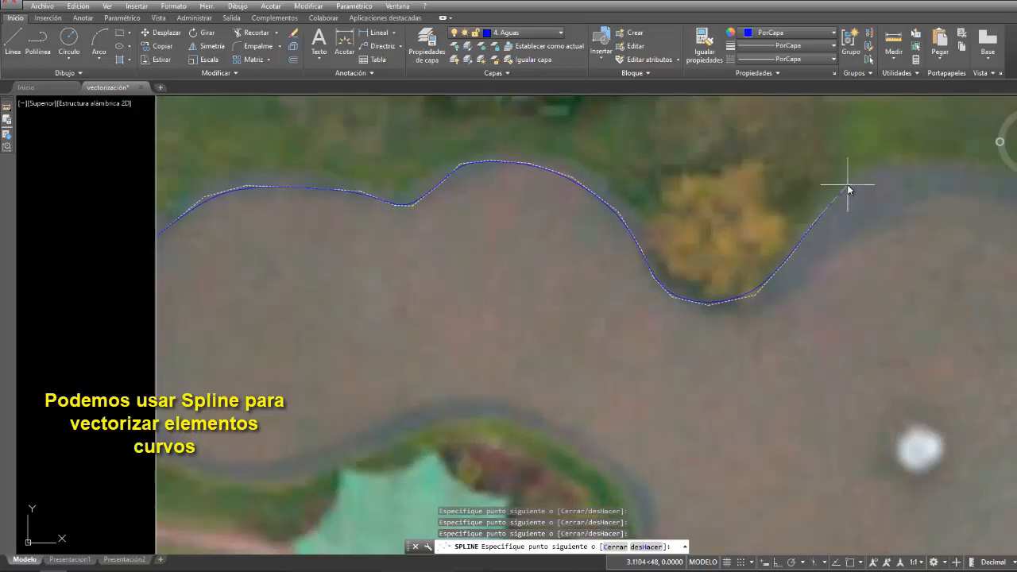
{"action": "left_click", "coordinate": [849, 184]}
- Continue the spline around the large rounded east lobe of the lake, following its bank to the south side
{"action": "scroll", "coordinate": [849, 185], "scroll_direction": "down", "scroll_amount": 2}
{"action": "middle_click_drag", "start_coordinate": [849, 184], "coordinate": [604, 218]}
{"action": "left_click", "coordinate": [728, 219]}
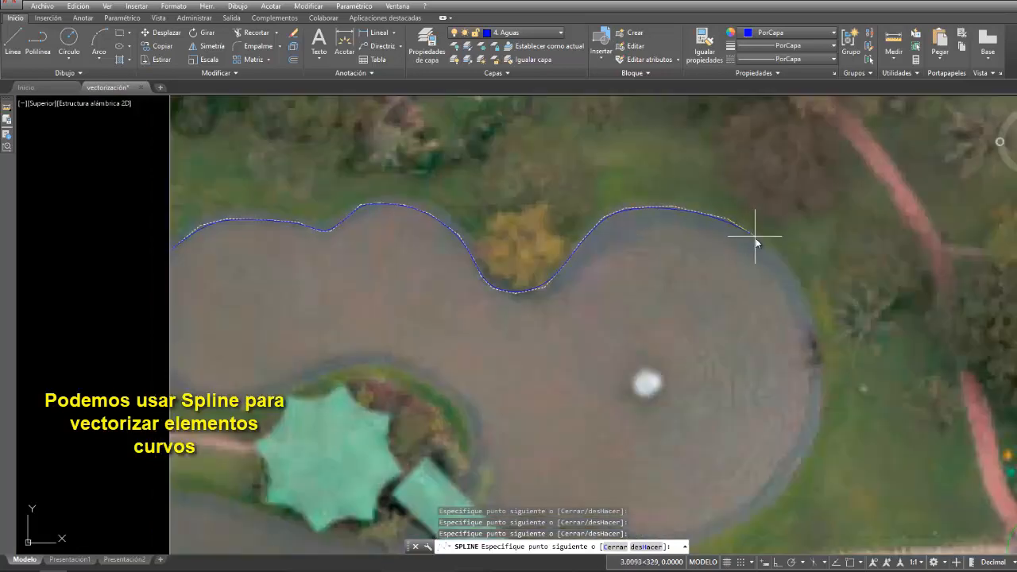
{"action": "left_click", "coordinate": [796, 279]}
{"action": "scroll", "coordinate": [808, 317], "scroll_direction": "down", "scroll_amount": 2}
{"action": "middle_click_drag", "start_coordinate": [806, 316], "coordinate": [779, 215]}
{"action": "scroll", "coordinate": [779, 222], "scroll_direction": "up", "scroll_amount": 2}
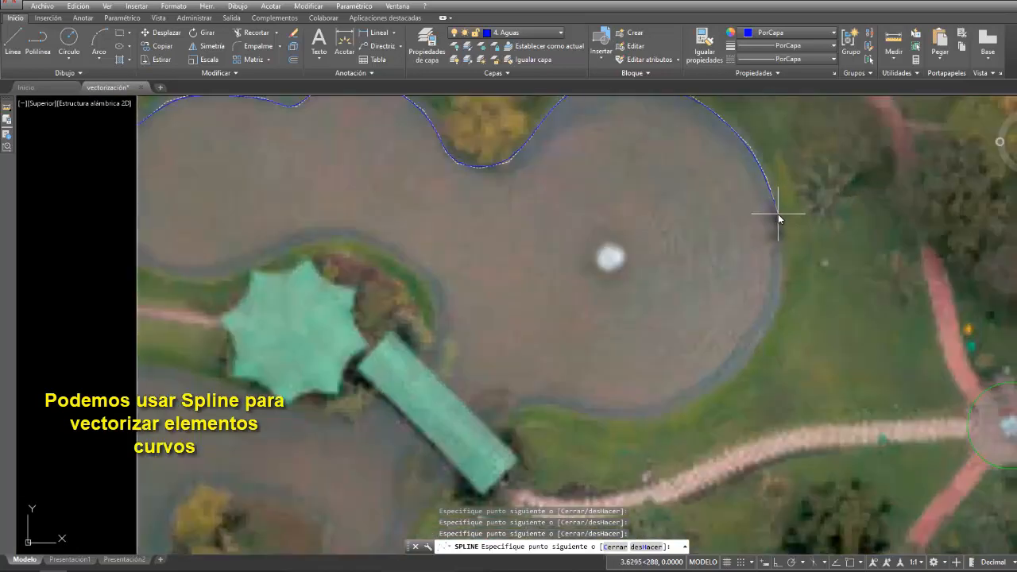
{"action": "left_click", "coordinate": [778, 214]}
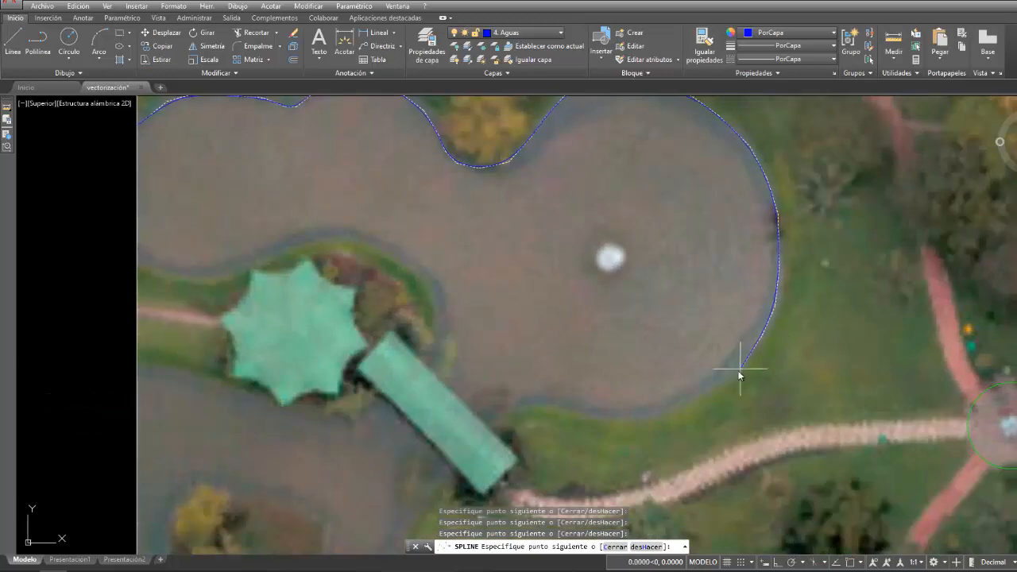
{"action": "left_click", "coordinate": [704, 398]}
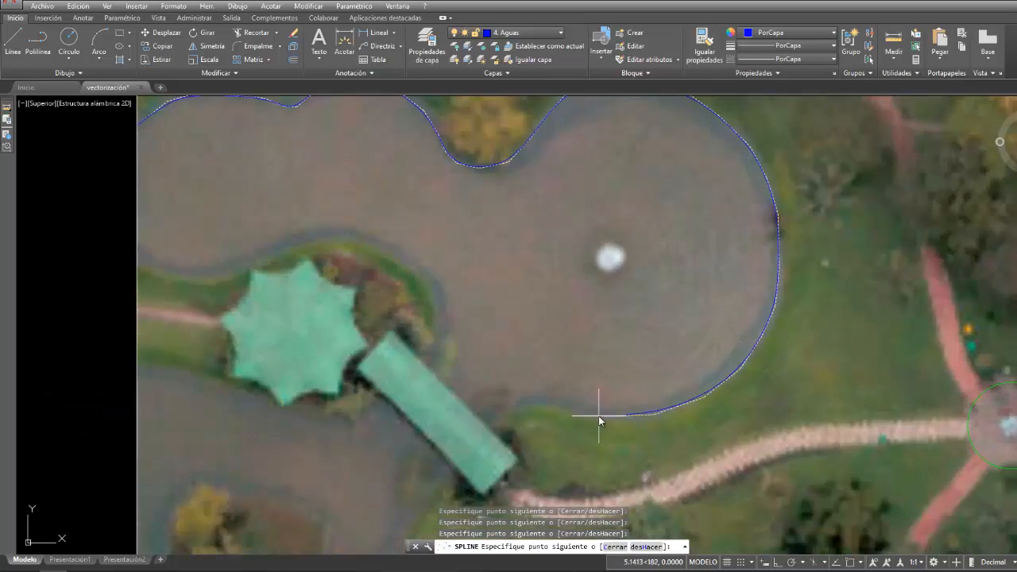
- Extend the spline along the lobe's south bank, across the green-roofed bridge and down the southern lake's east bank
{"action": "left_click", "coordinate": [553, 405]}
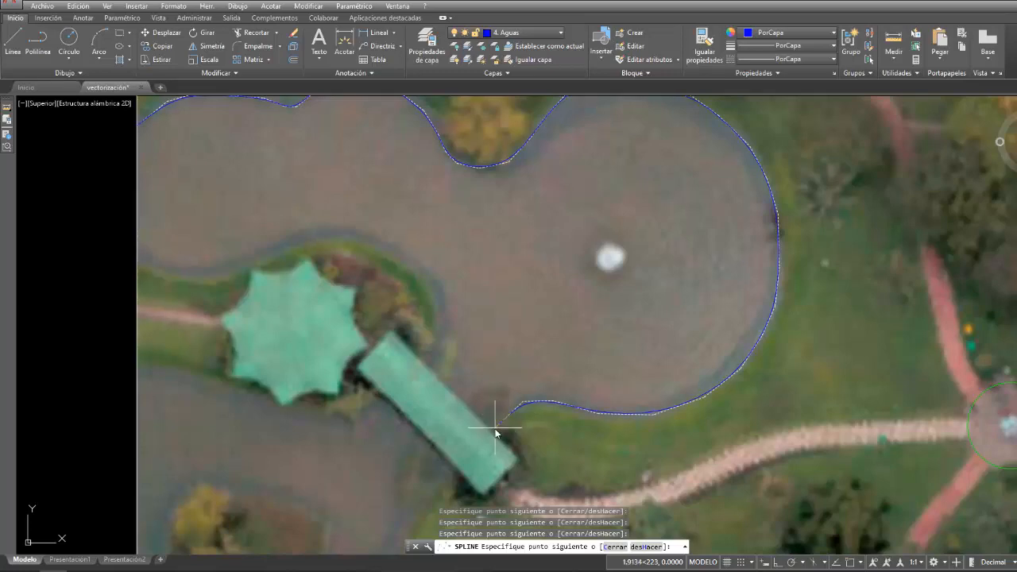
{"action": "scroll", "coordinate": [445, 486], "scroll_direction": "down", "scroll_amount": 2}
{"action": "middle_click_drag", "start_coordinate": [445, 487], "coordinate": [455, 328]}
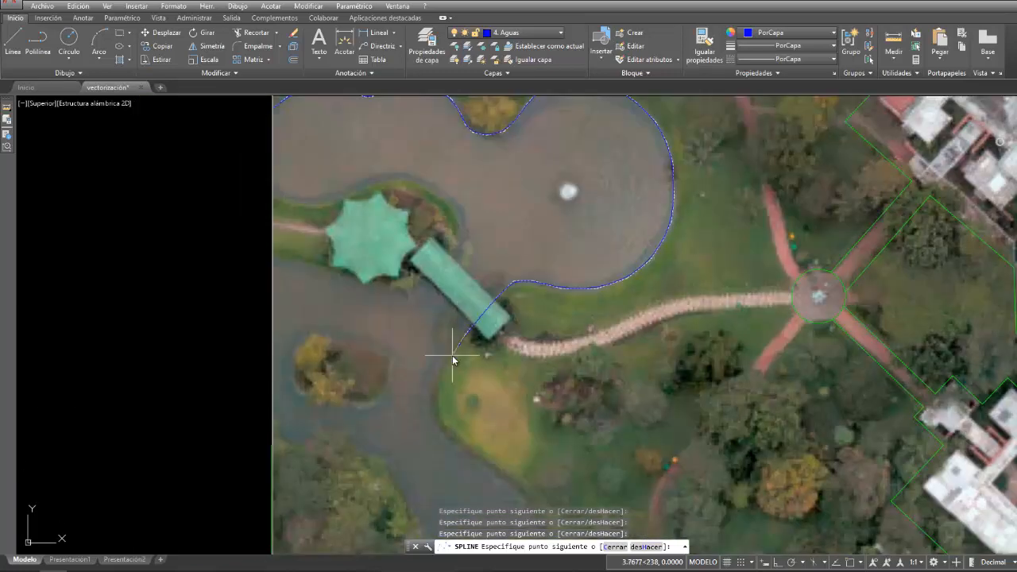
{"action": "middle_click_drag", "start_coordinate": [442, 438], "coordinate": [399, 247]}
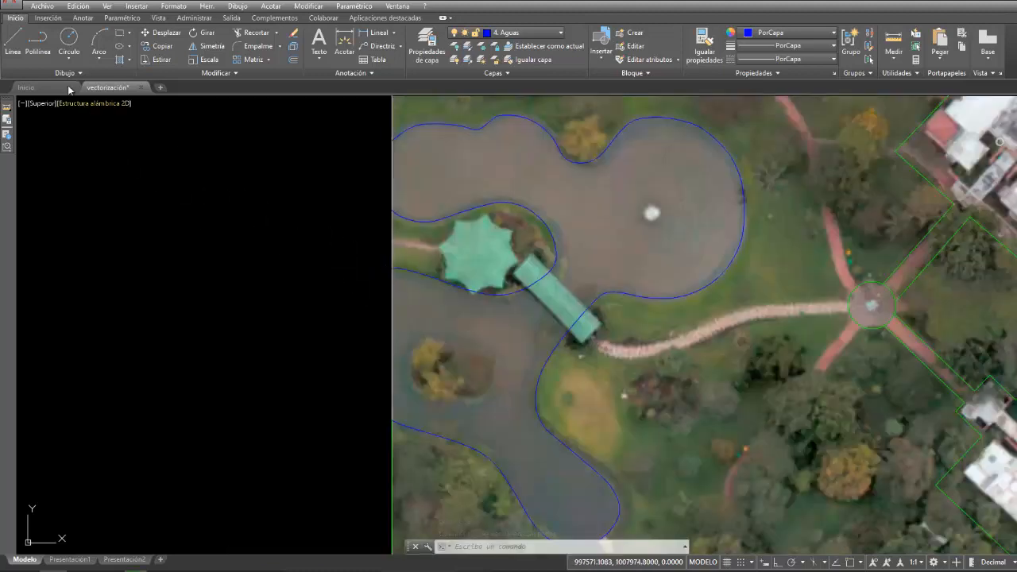
- Draw a polyline along the image's west border between the shoreline ends of the northern lake arm
{"action": "left_click", "coordinate": [37, 43]}
{"action": "left_click", "coordinate": [392, 140]}
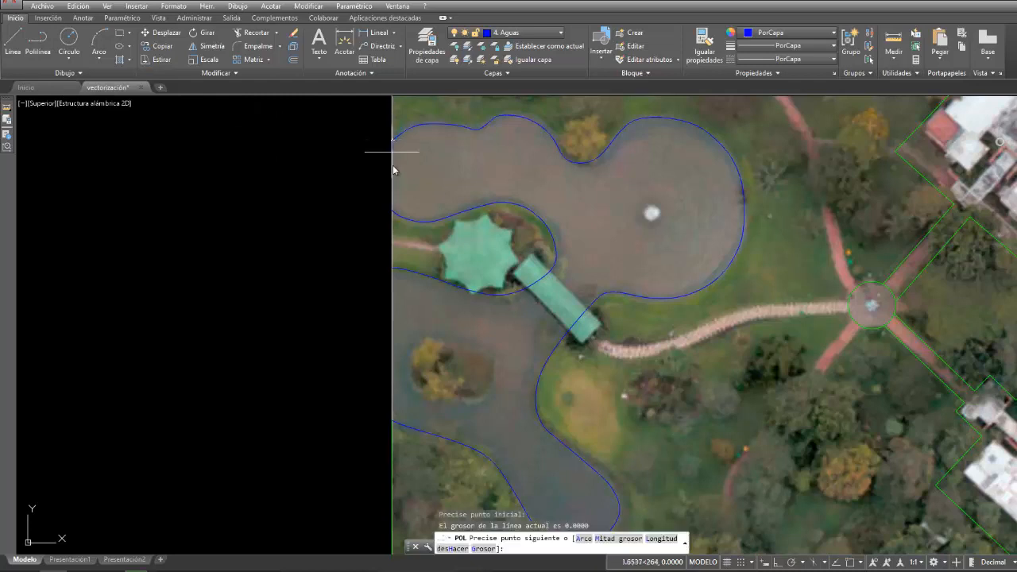
{"action": "left_click", "coordinate": [391, 212]}
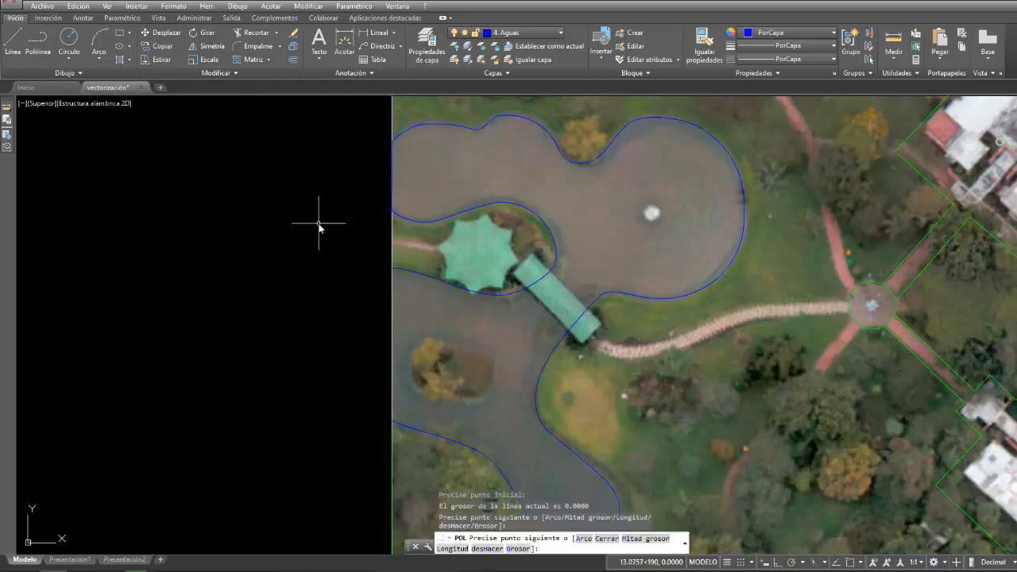
{"action": "key", "text": "Return"}
- Draw a second polyline along the west border between the shoreline ends of the southern lake arm
{"action": "right_click", "coordinate": [317, 218]}
{"action": "left_click", "coordinate": [350, 230]}
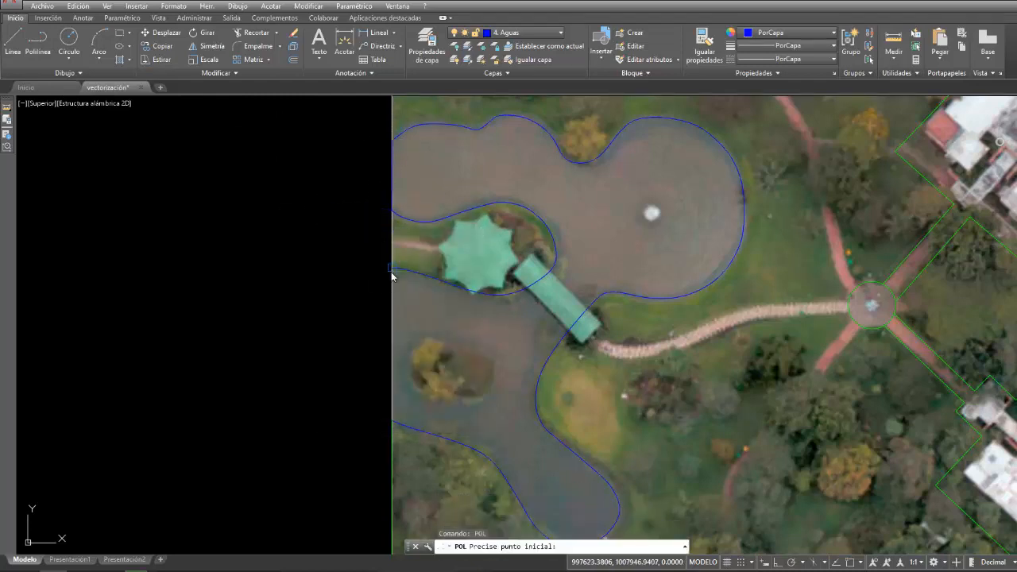
{"action": "left_click", "coordinate": [392, 270]}
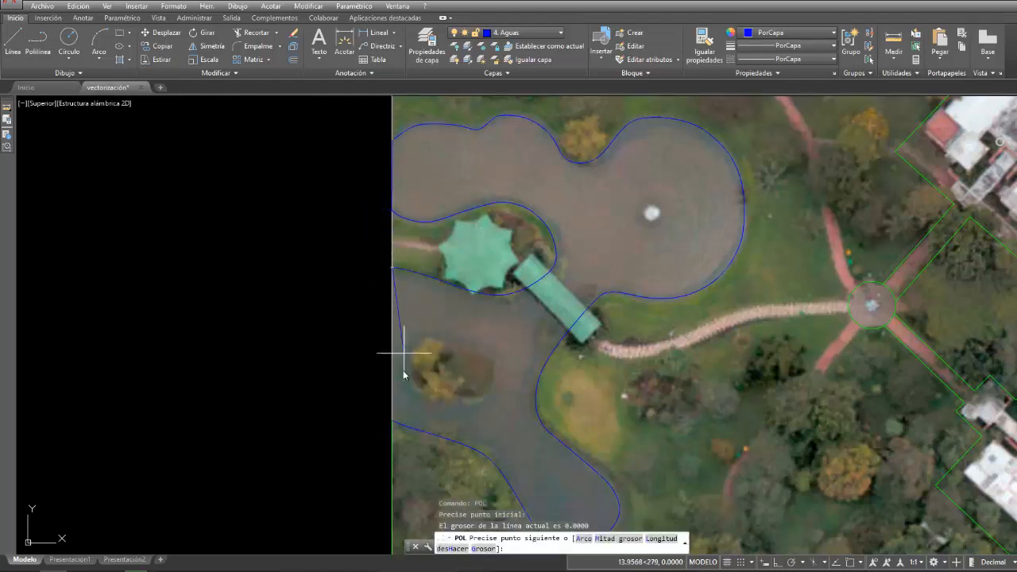
{"action": "left_click", "coordinate": [389, 420]}
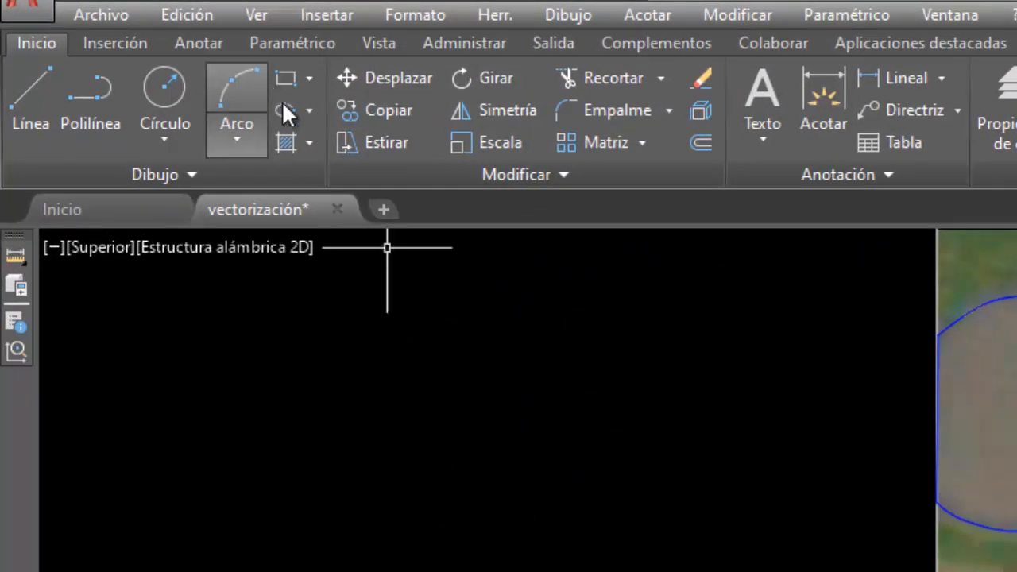
- Convert the outer lake shoreline spline into a polyline with precision 0 and check its vertices
{"action": "left_click", "coordinate": [453, 177]}
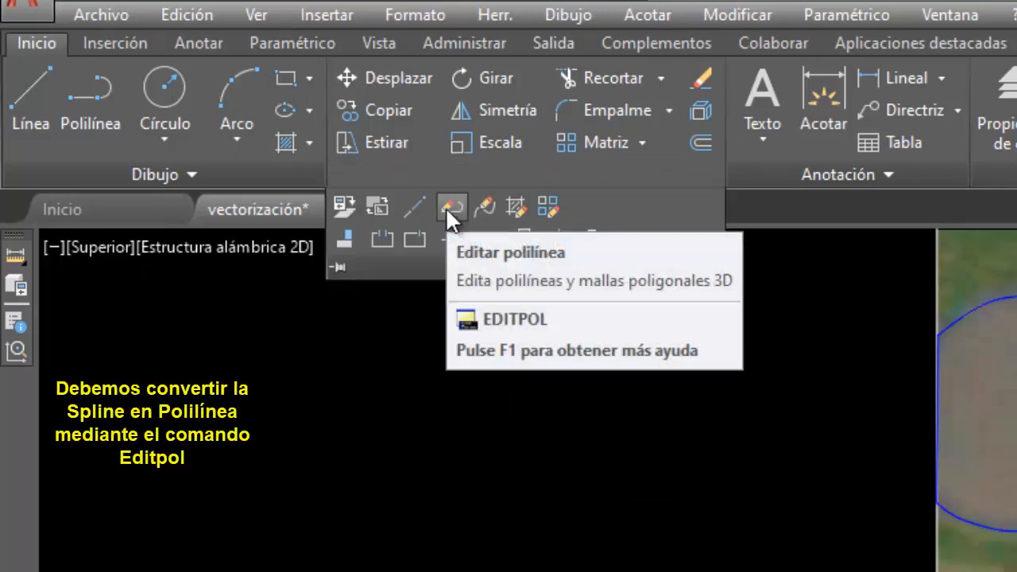
{"action": "left_click", "coordinate": [448, 208]}
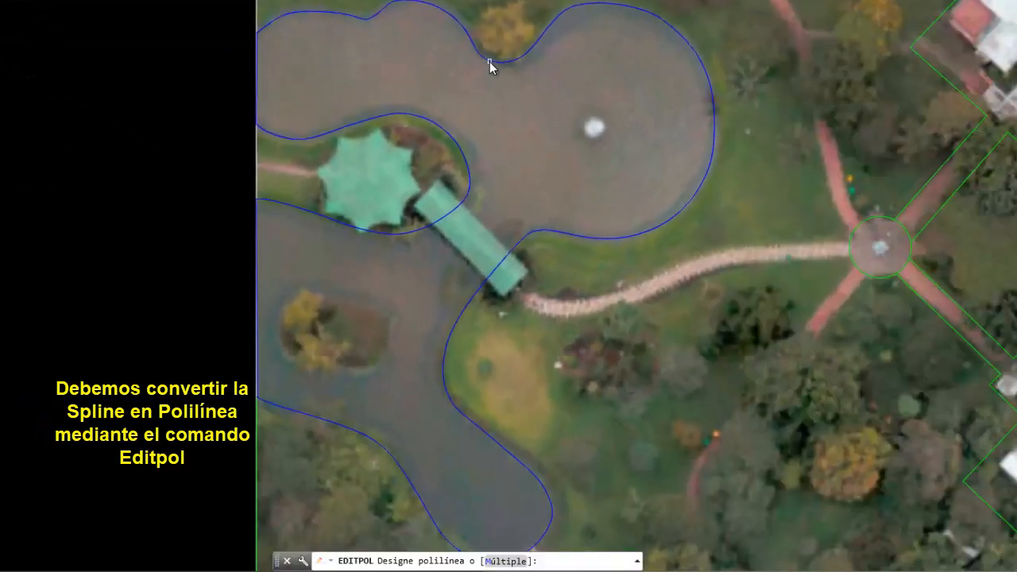
{"action": "left_click", "coordinate": [489, 60]}
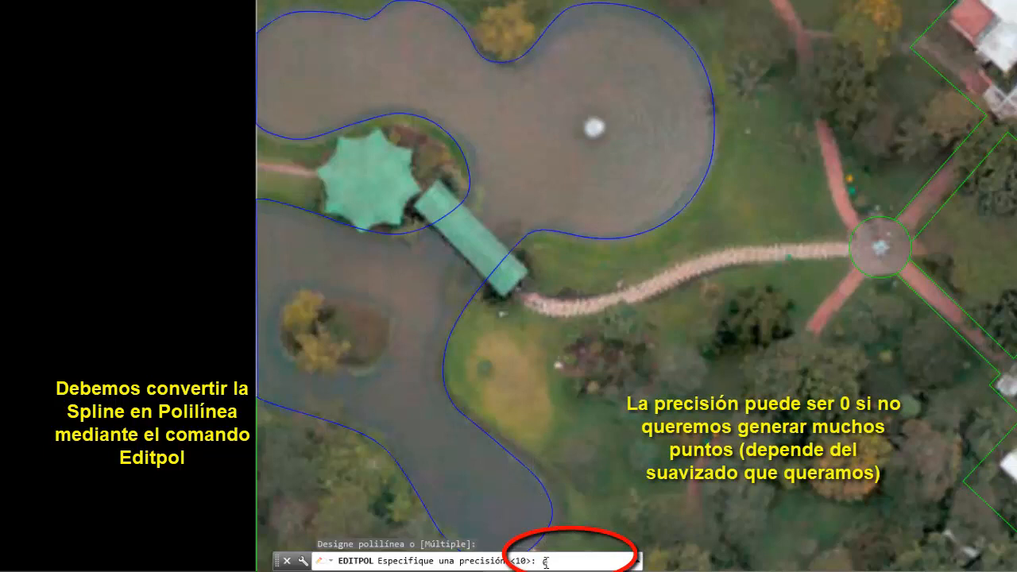
{"action": "type", "text": "0"}
{"action": "key", "text": "Return"}
{"action": "key", "text": "Return"}
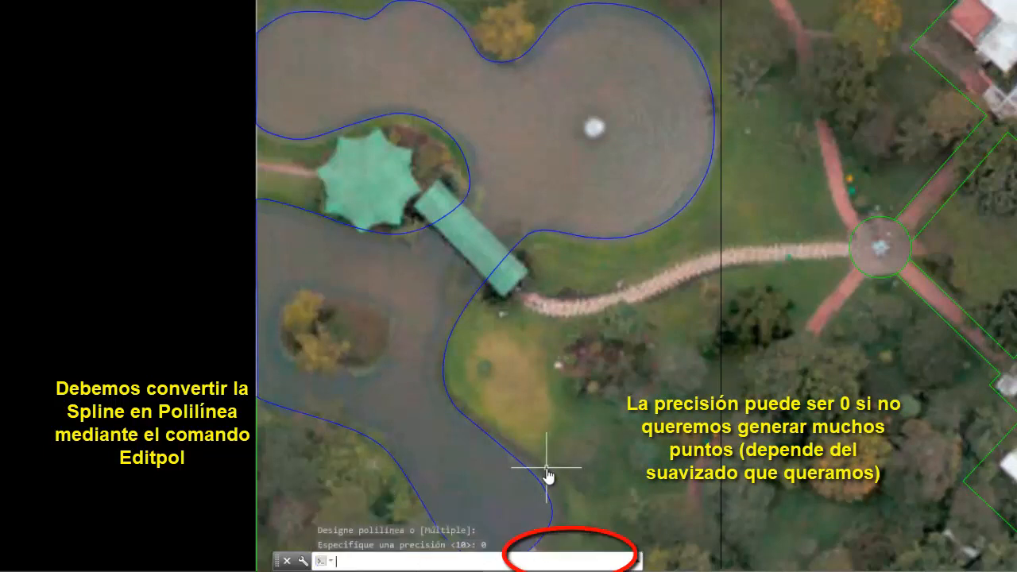
{"action": "left_click", "coordinate": [559, 237]}
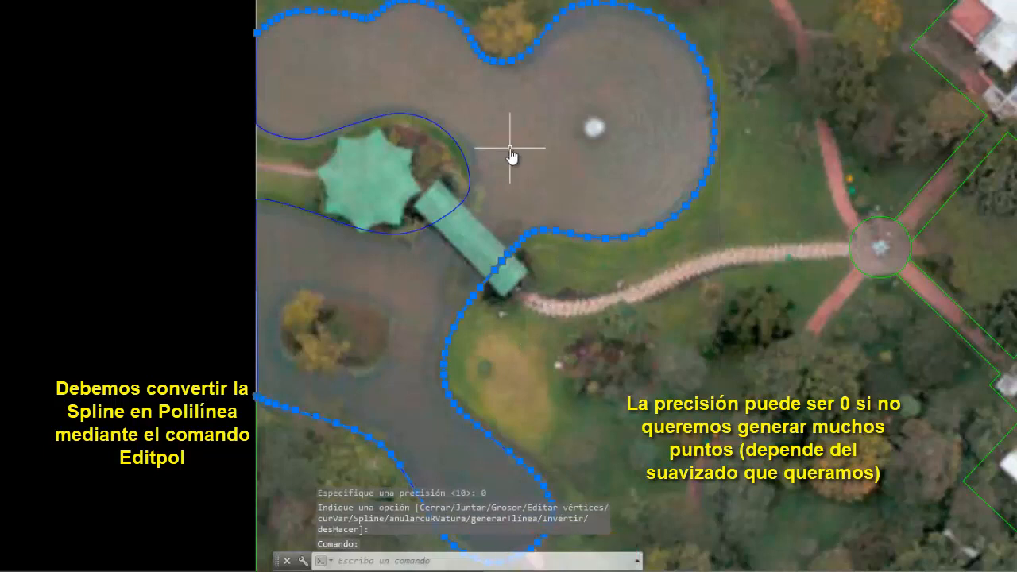
{"action": "key", "text": "Escape"}
- Convert the inner shoreline spline around the green-roofed pavilion's peninsula into a polyline with precision 0
{"action": "right_click", "coordinate": [412, 78]}
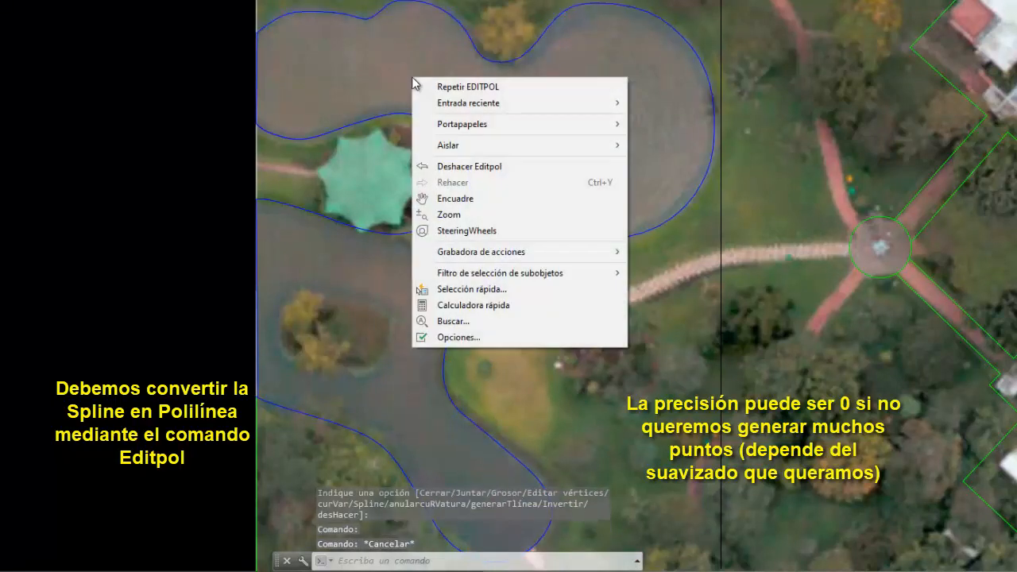
{"action": "left_click", "coordinate": [467, 89]}
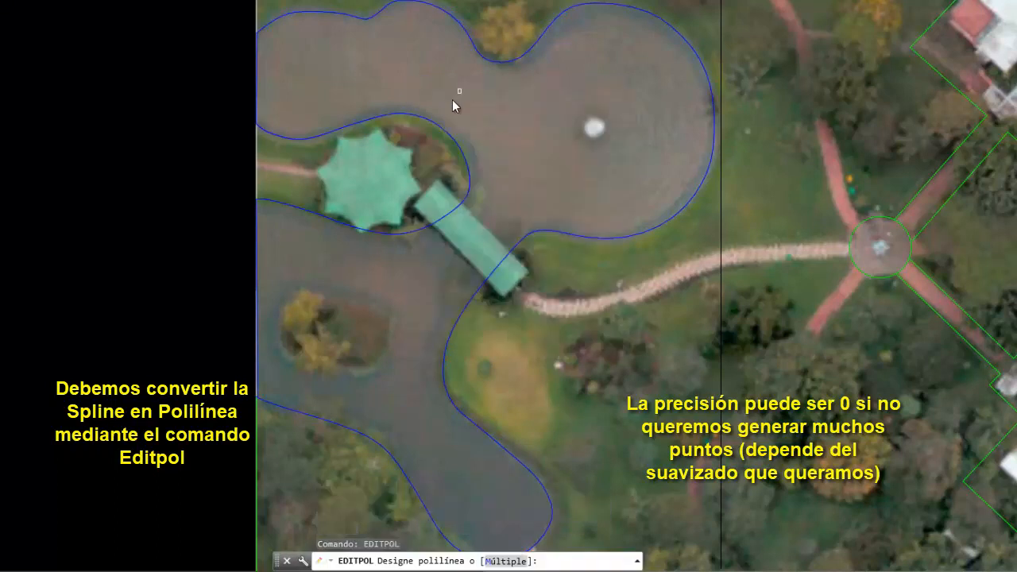
{"action": "left_click", "coordinate": [439, 122]}
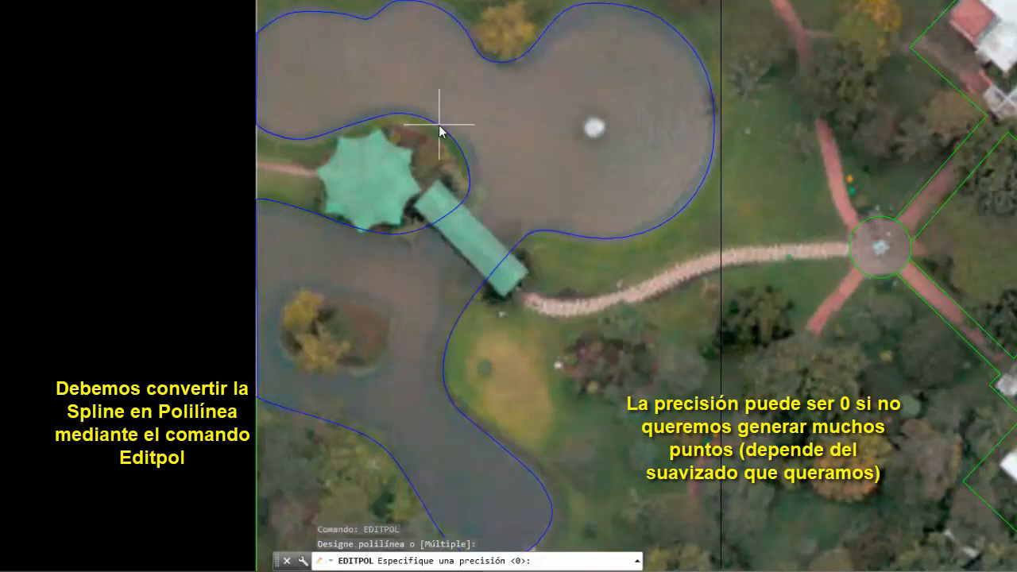
{"action": "key", "text": "Return"}
{"action": "key", "text": "Return"}
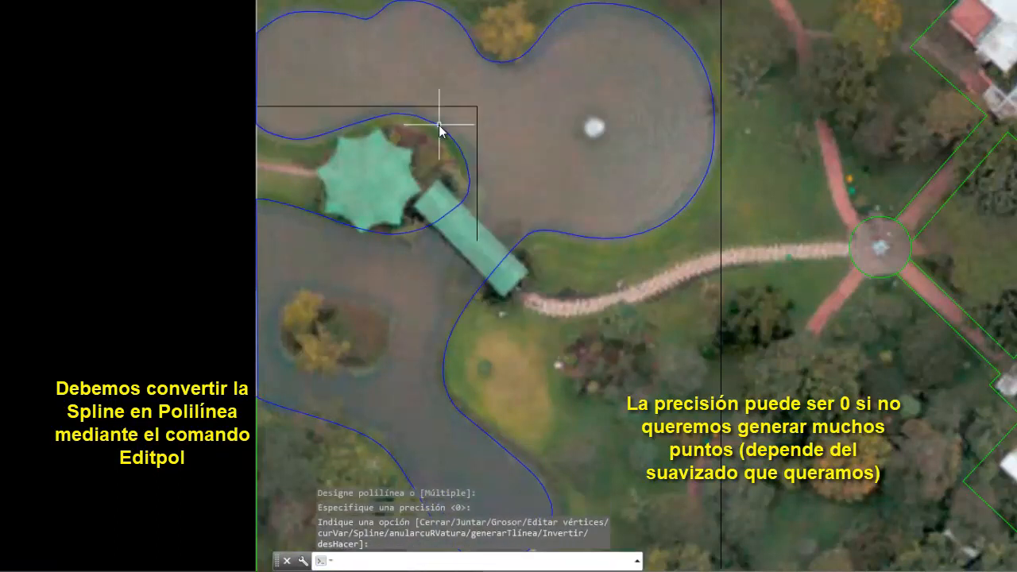
- Check the properties and vertices of the converted inner and outer lake shorelines, individually and selected together
{"action": "left_click", "coordinate": [442, 133]}
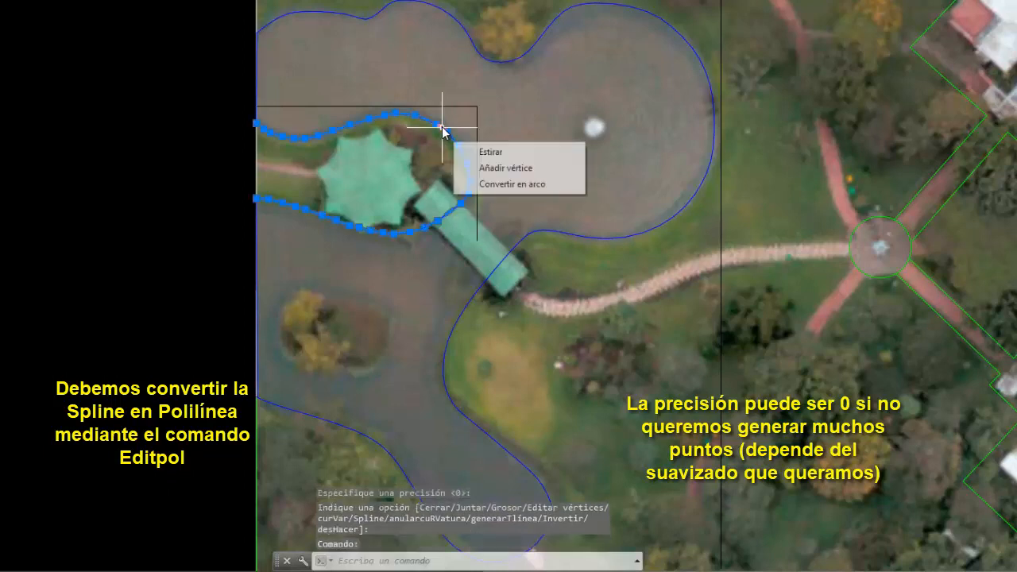
{"action": "key", "text": "Escape"}
{"action": "key", "text": "Escape"}
{"action": "left_click", "coordinate": [525, 58]}
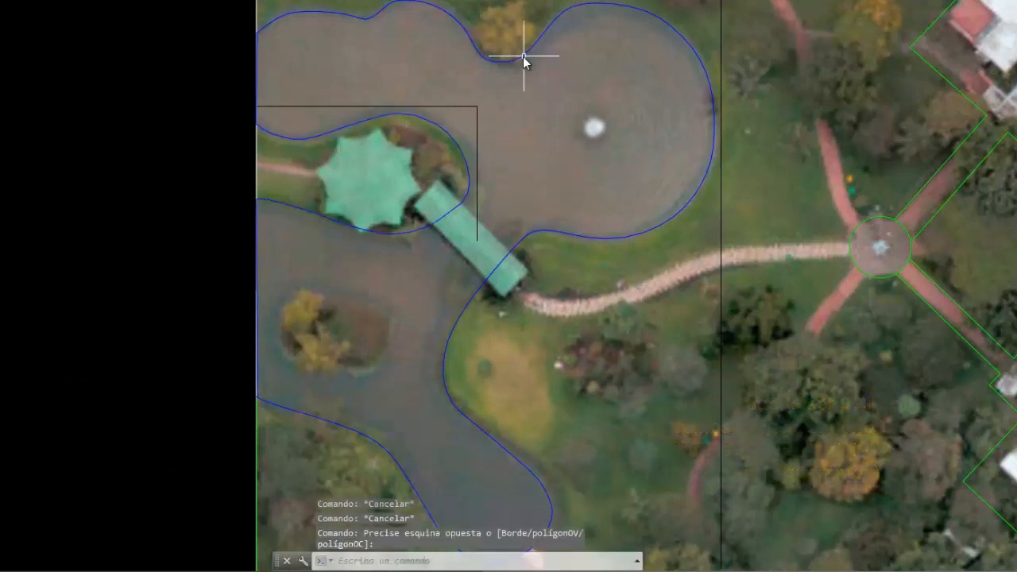
{"action": "left_click", "coordinate": [523, 56]}
{"action": "right_click", "coordinate": [522, 56]}
{"action": "left_click", "coordinate": [590, 407]}
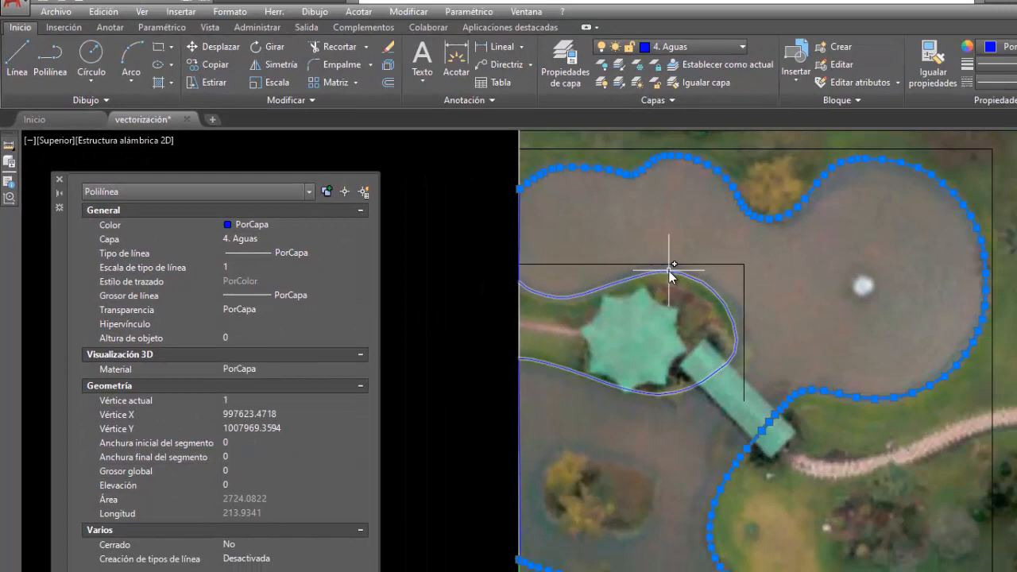
{"action": "left_click", "coordinate": [670, 272]}
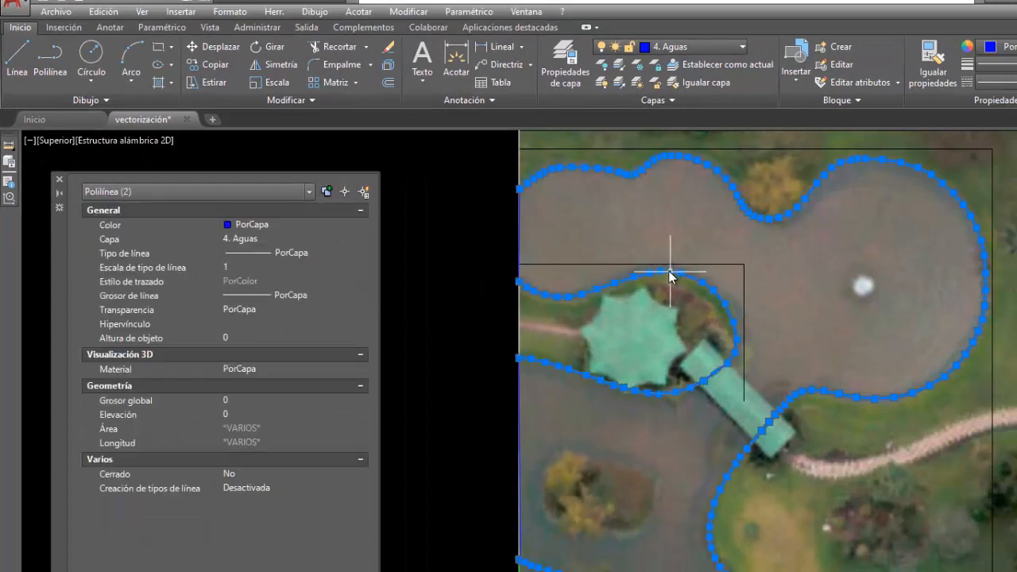
{"action": "key", "text": "Escape"}
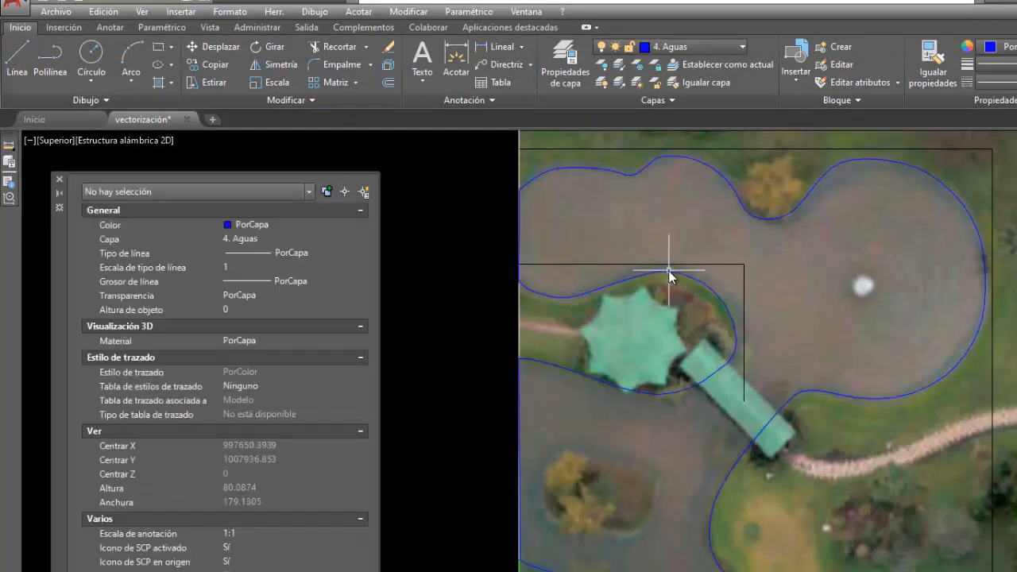
- Join the inner shoreline, the outer shoreline and the two west border polylines into a single lake polyline and check it
{"action": "left_click", "coordinate": [664, 274]}
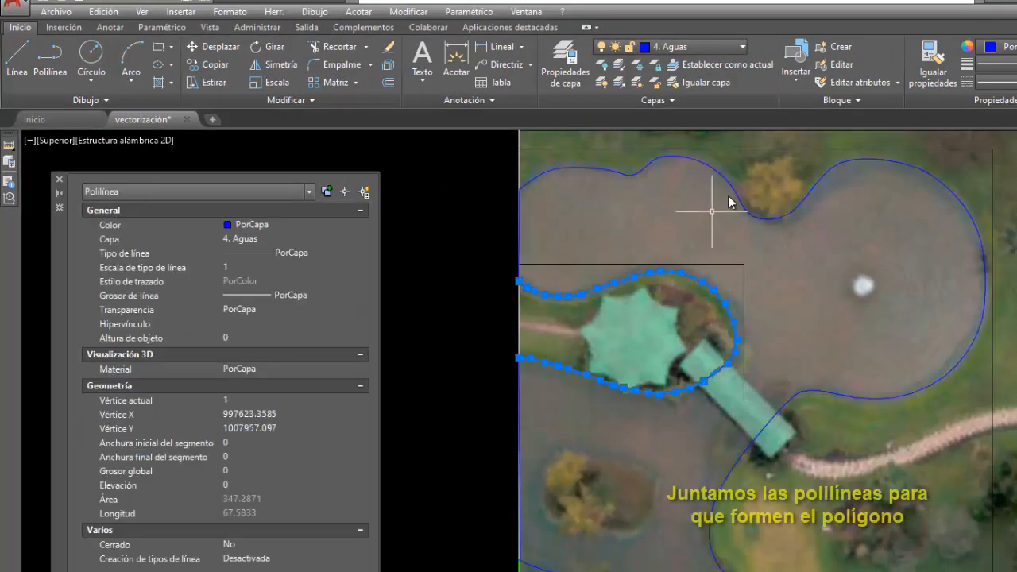
{"action": "left_click", "coordinate": [733, 197]}
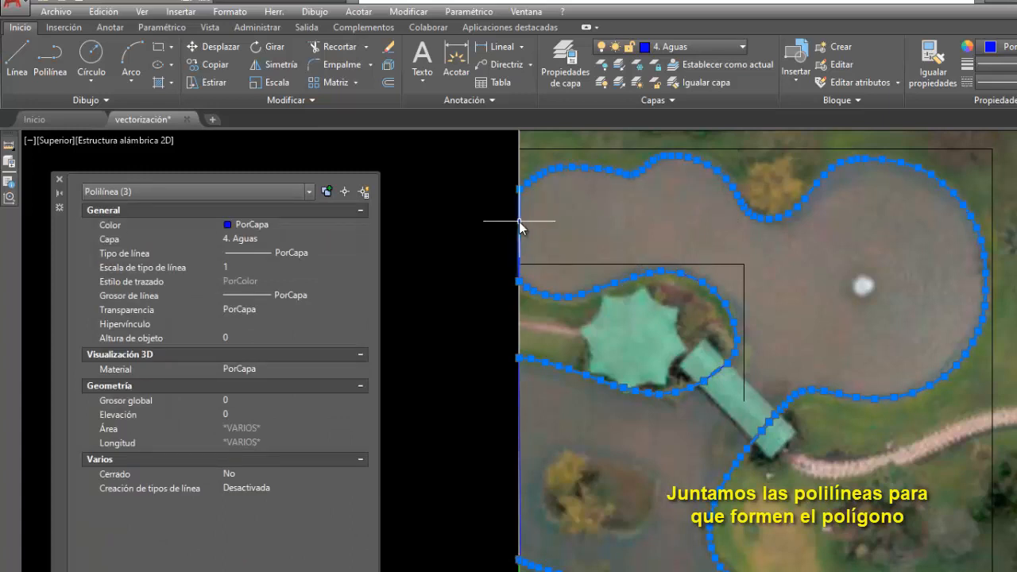
{"action": "left_click", "coordinate": [522, 389]}
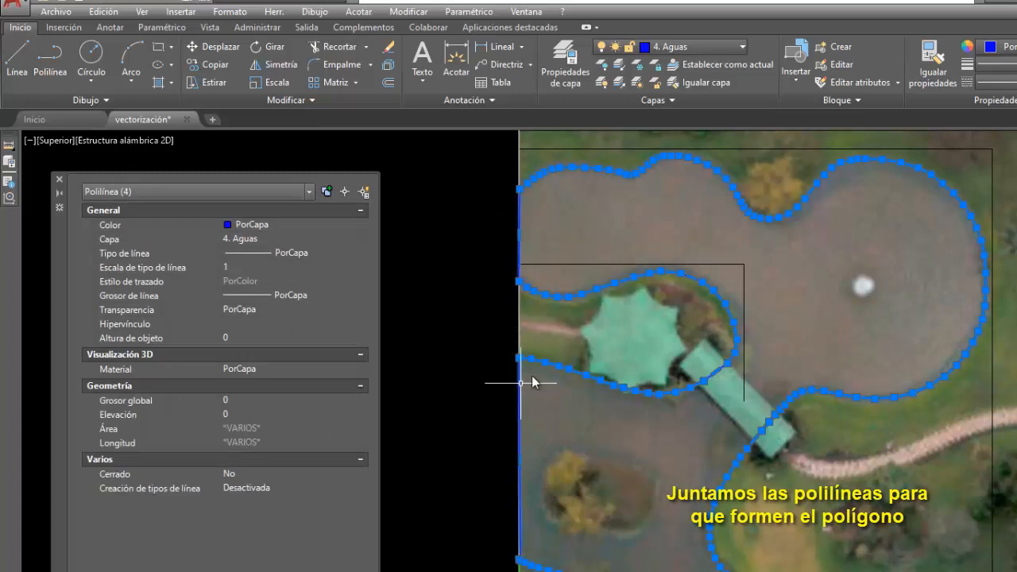
{"action": "left_click", "coordinate": [409, 12]}
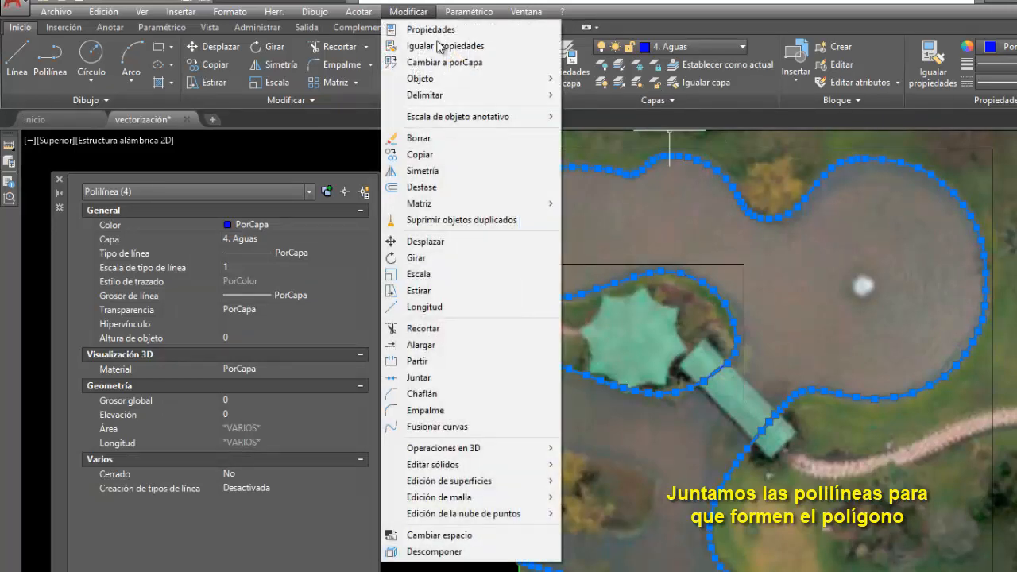
{"action": "left_click", "coordinate": [459, 378]}
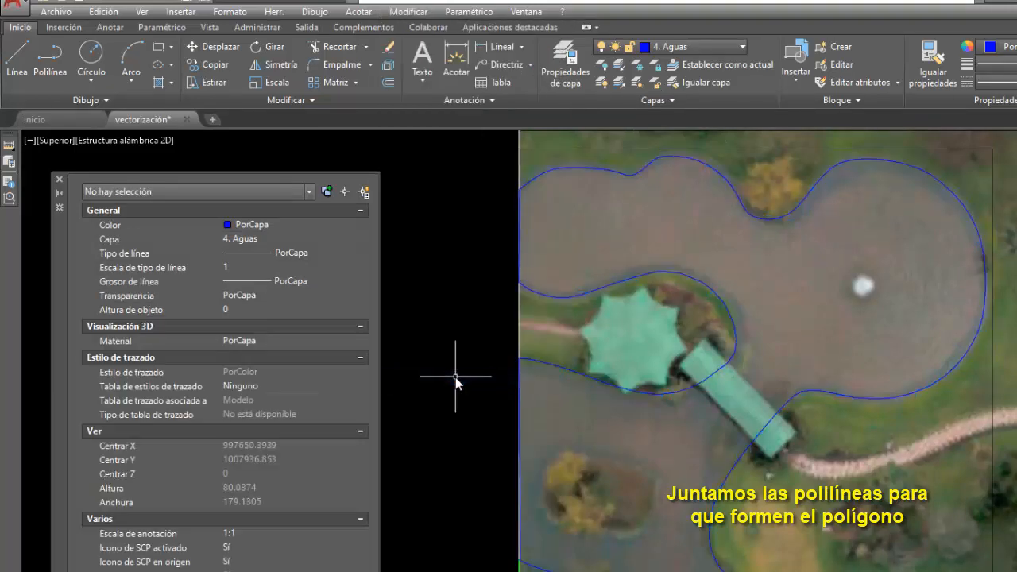
{"action": "left_click", "coordinate": [714, 291]}
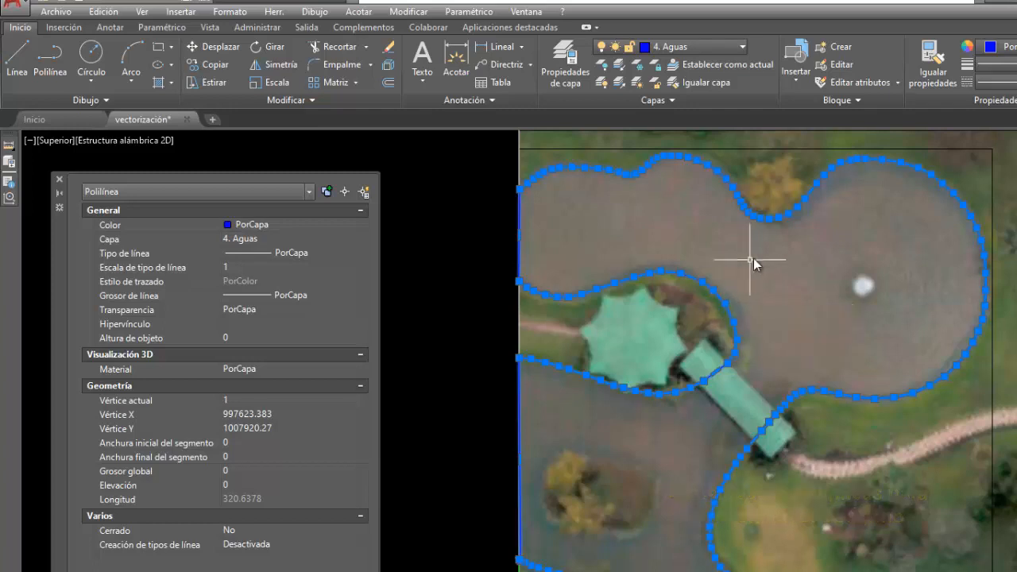
- Offset the joined lake polyline 0.2 outward to create the contour for the green area
{"action": "left_click", "coordinate": [428, 14]}
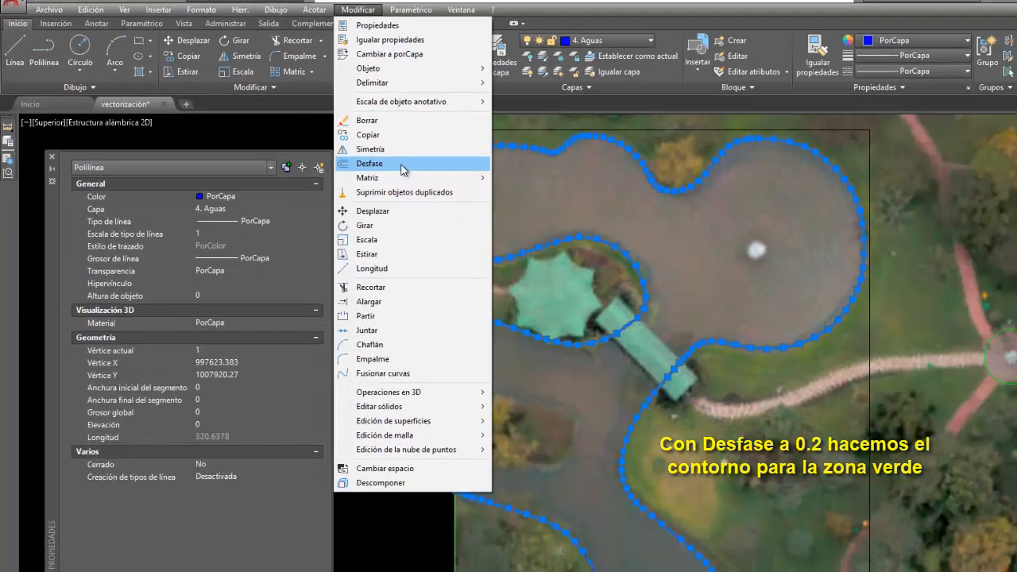
{"action": "left_click", "coordinate": [460, 195]}
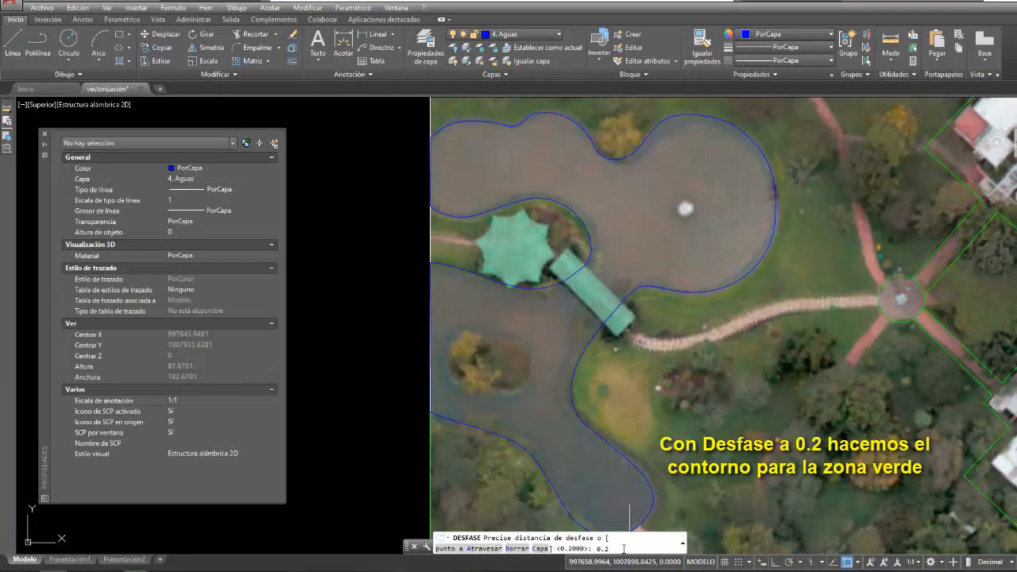
{"action": "key", "text": "Return"}
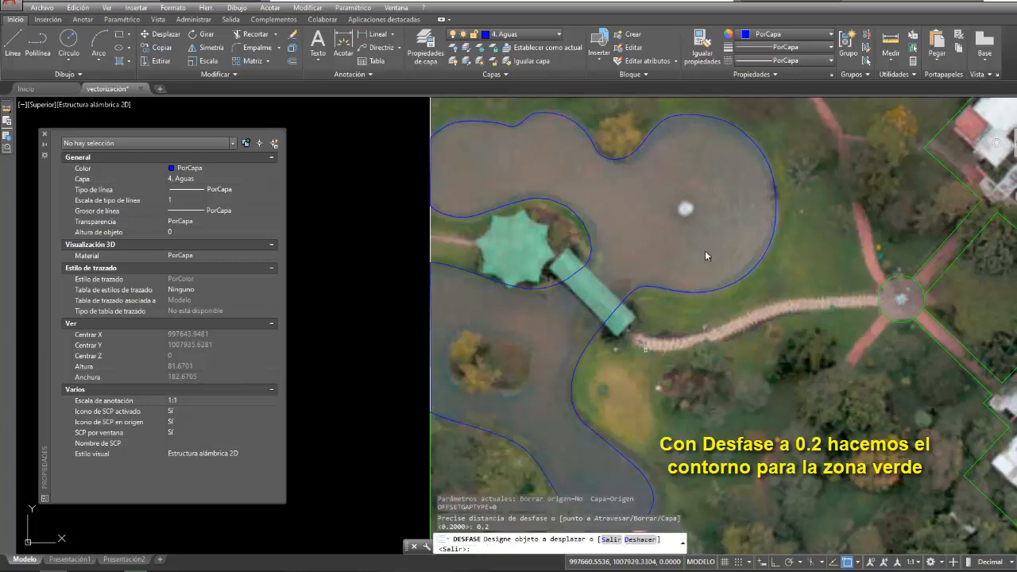
{"action": "left_click", "coordinate": [774, 186]}
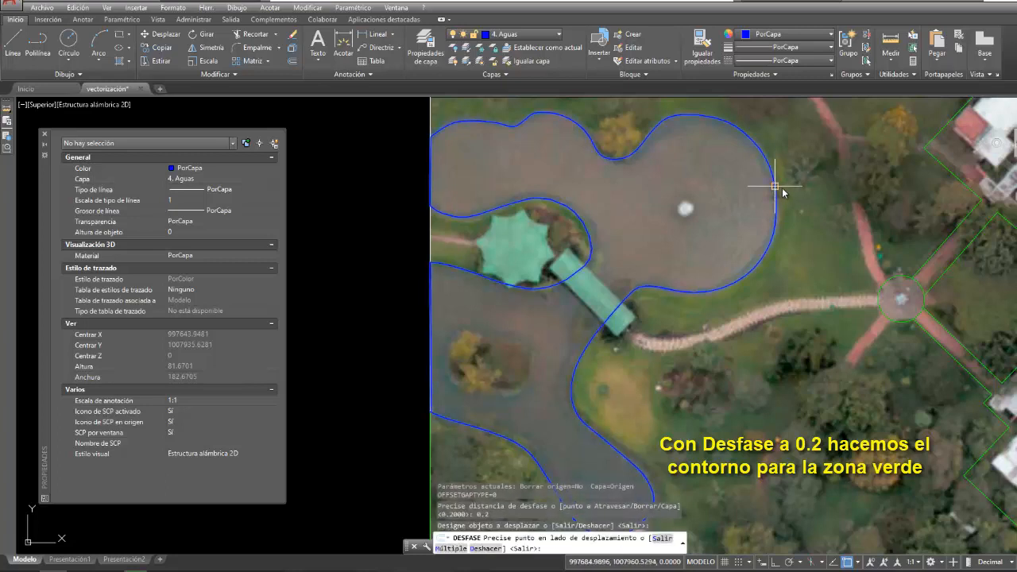
{"action": "left_click", "coordinate": [787, 191]}
{"action": "scroll", "coordinate": [779, 206], "scroll_direction": "up", "scroll_amount": 10}
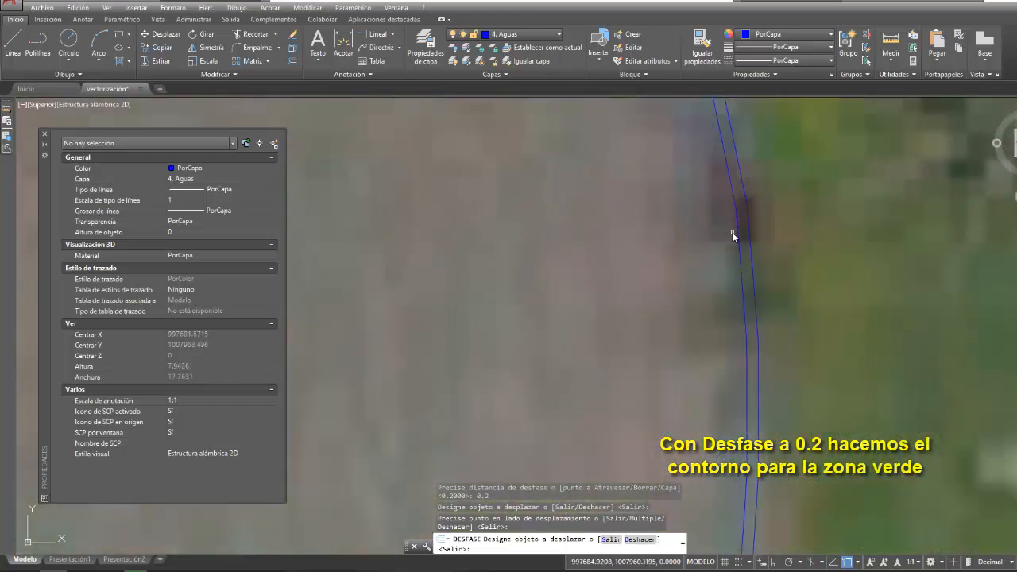
{"action": "key", "text": "Escape"}
{"action": "scroll", "coordinate": [693, 186], "scroll_direction": "down", "scroll_amount": 5}
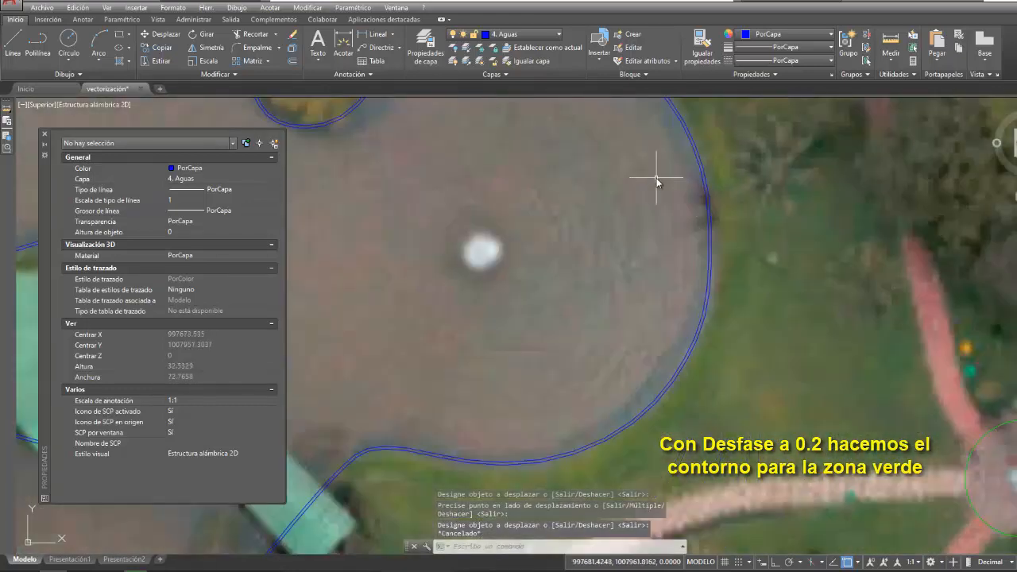
- Move the offset contour around the lake to the layer 6. Zonas verdes y Parques
{"action": "left_click", "coordinate": [691, 139]}
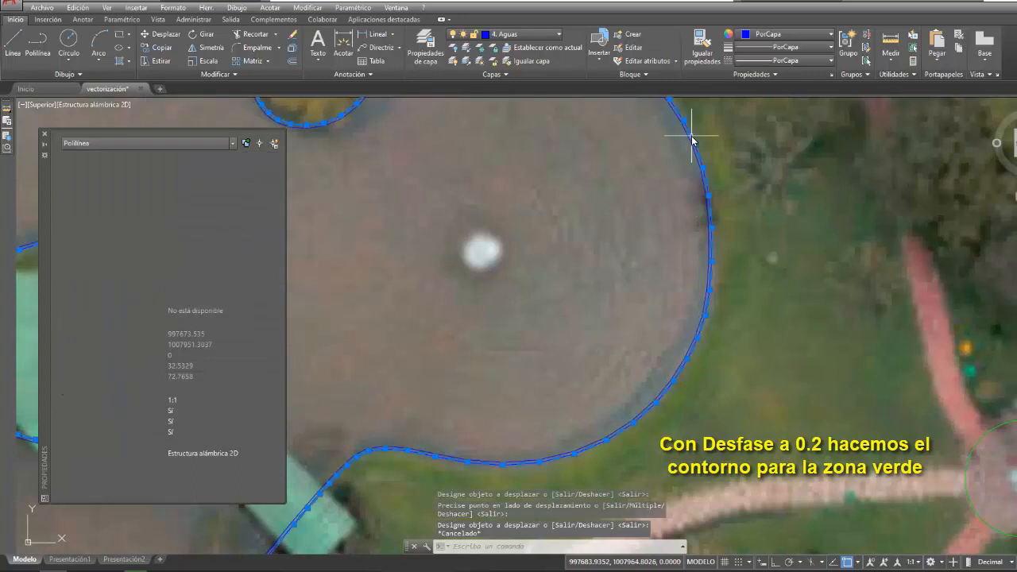
{"action": "left_click", "coordinate": [559, 36]}
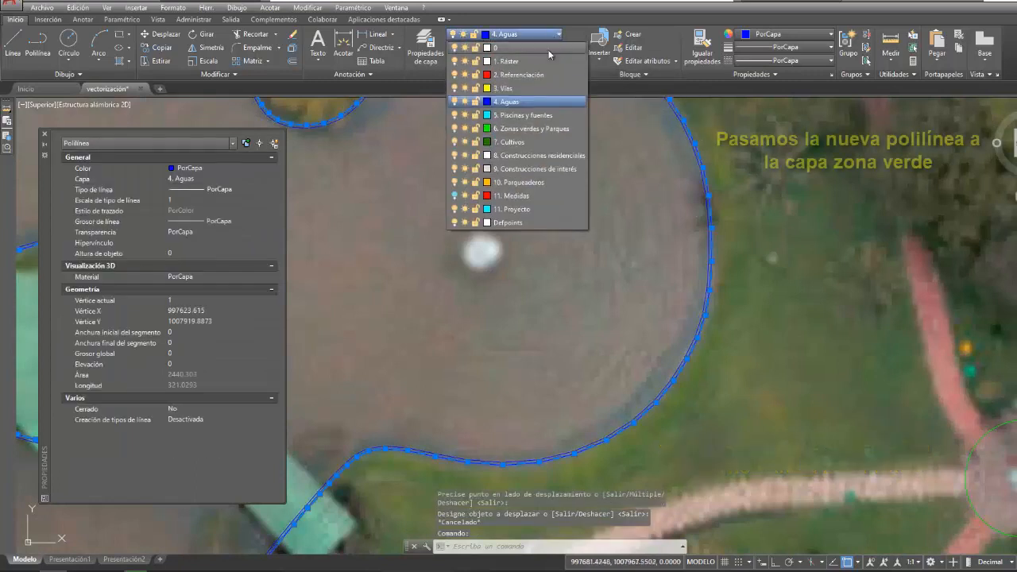
{"action": "left_click", "coordinate": [530, 128]}
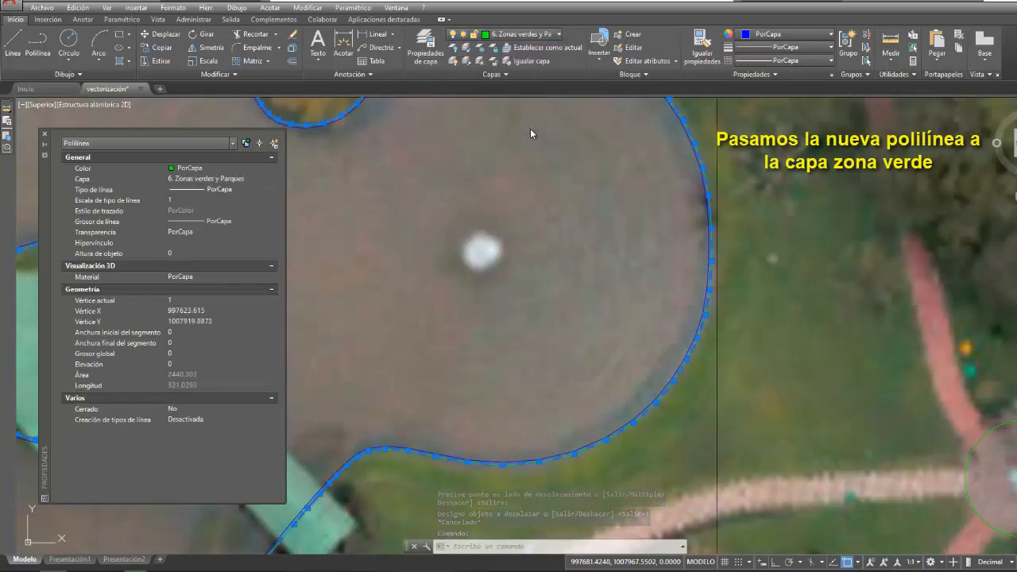
{"action": "key", "text": "Escape"}
- Examine the parallel lake and green area contours along the shoreline and around the pavilion's peninsula
{"action": "scroll", "coordinate": [686, 209], "scroll_direction": "down", "scroll_amount": 2}
{"action": "scroll", "coordinate": [686, 169], "scroll_direction": "up", "scroll_amount": 6}
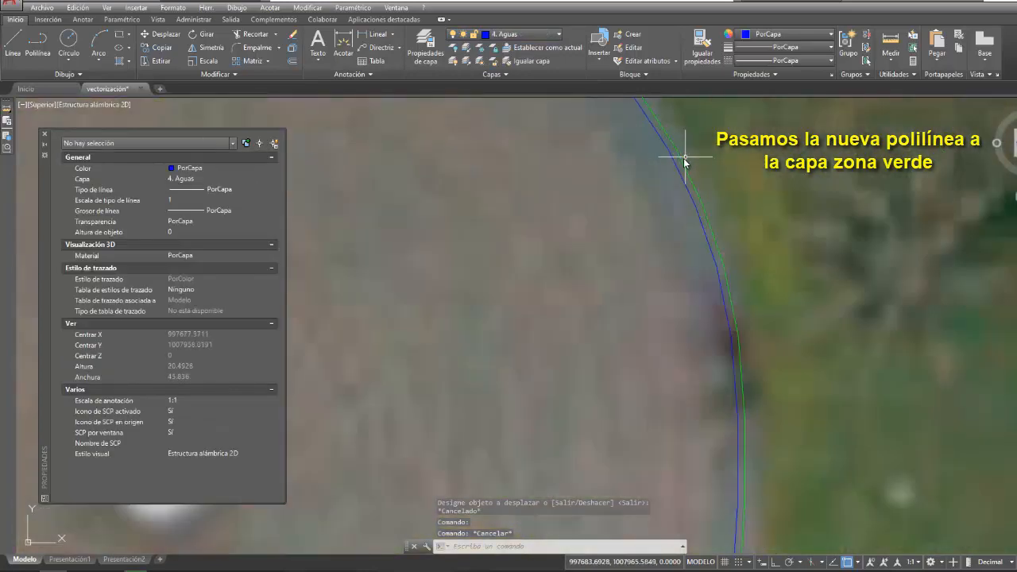
{"action": "scroll", "coordinate": [677, 260], "scroll_direction": "down", "scroll_amount": 6}
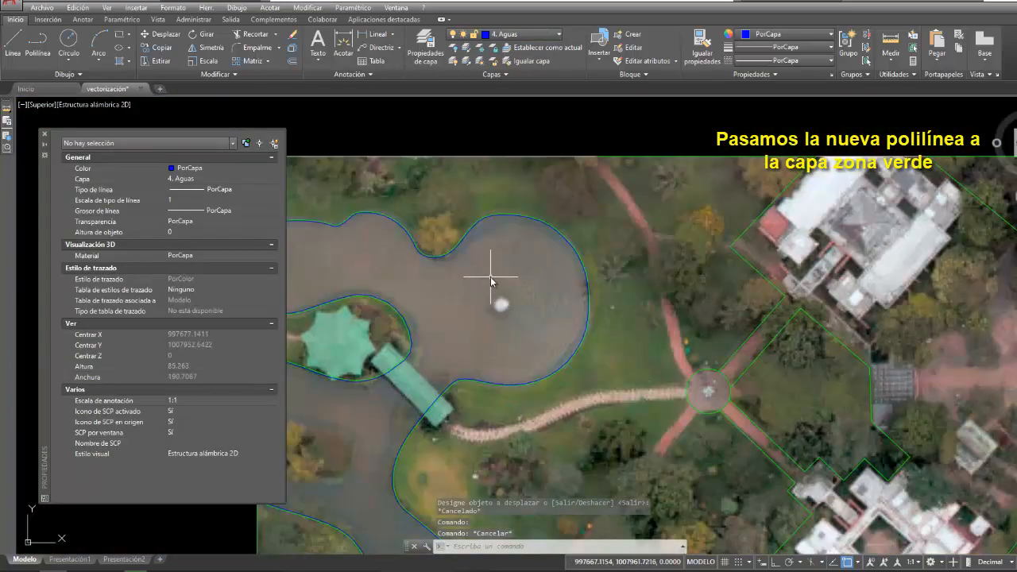
{"action": "middle_click_drag", "start_coordinate": [495, 278], "coordinate": [683, 211]}
{"action": "scroll", "coordinate": [586, 293], "scroll_direction": "up", "scroll_amount": 6}
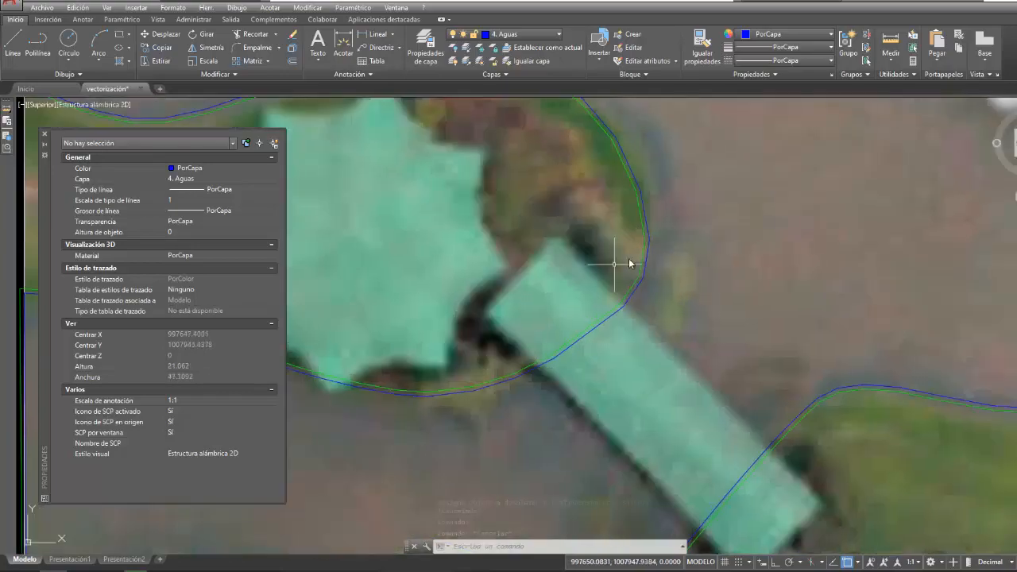
{"action": "scroll", "coordinate": [714, 283], "scroll_direction": "down", "scroll_amount": 4}
{"action": "scroll", "coordinate": [713, 283], "scroll_direction": "down", "scroll_amount": 2}
{"action": "scroll", "coordinate": [723, 267], "scroll_direction": "up", "scroll_amount": 3}
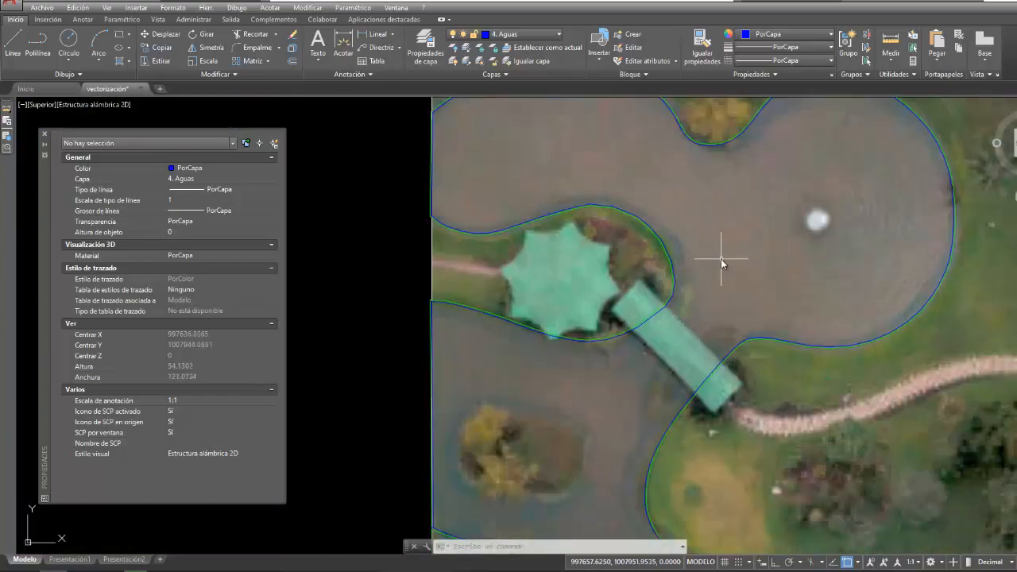
{"action": "middle_click_drag", "start_coordinate": [722, 261], "coordinate": [624, 284]}
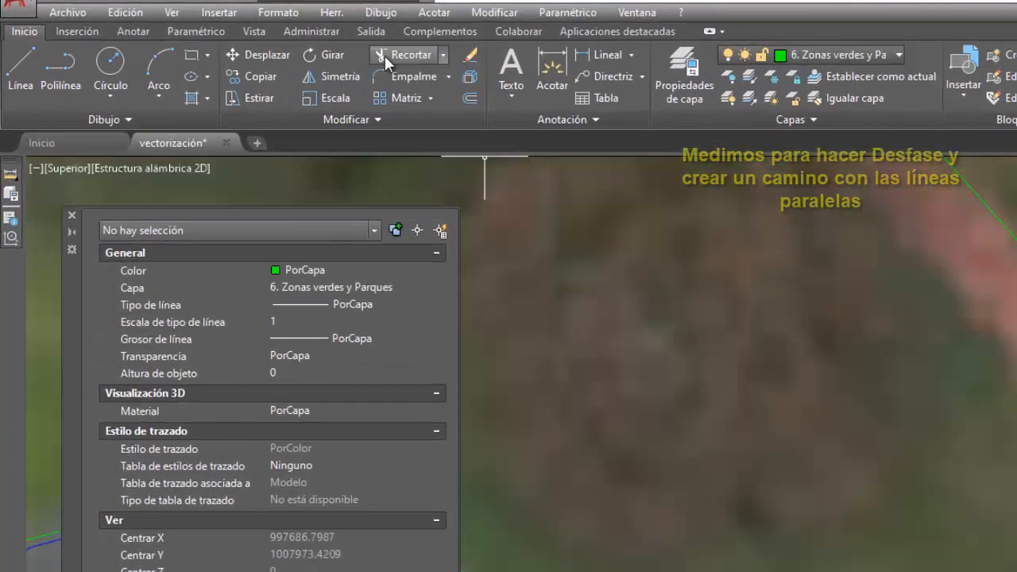
- Measure the width of the reddish path northeast of the lake, from its traced east edge to its west edge
{"action": "left_click", "coordinate": [331, 12]}
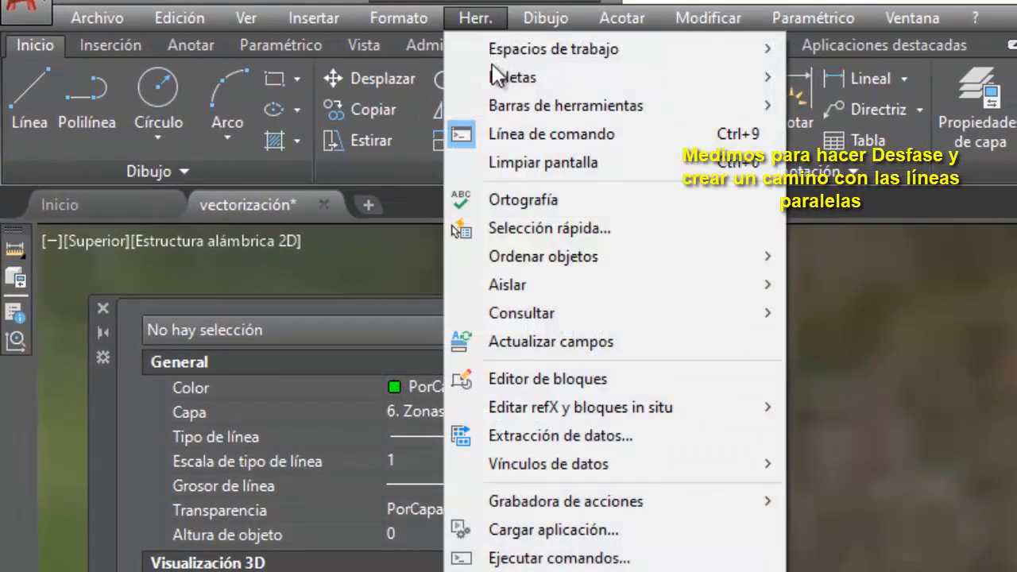
{"action": "mouse_move", "coordinate": [637, 321]}
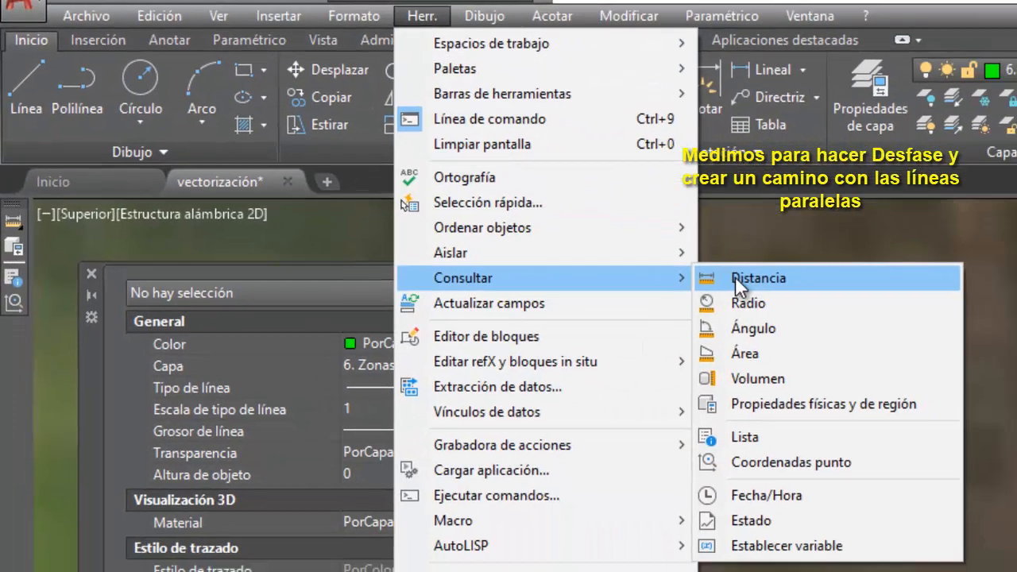
{"action": "left_click", "coordinate": [827, 314]}
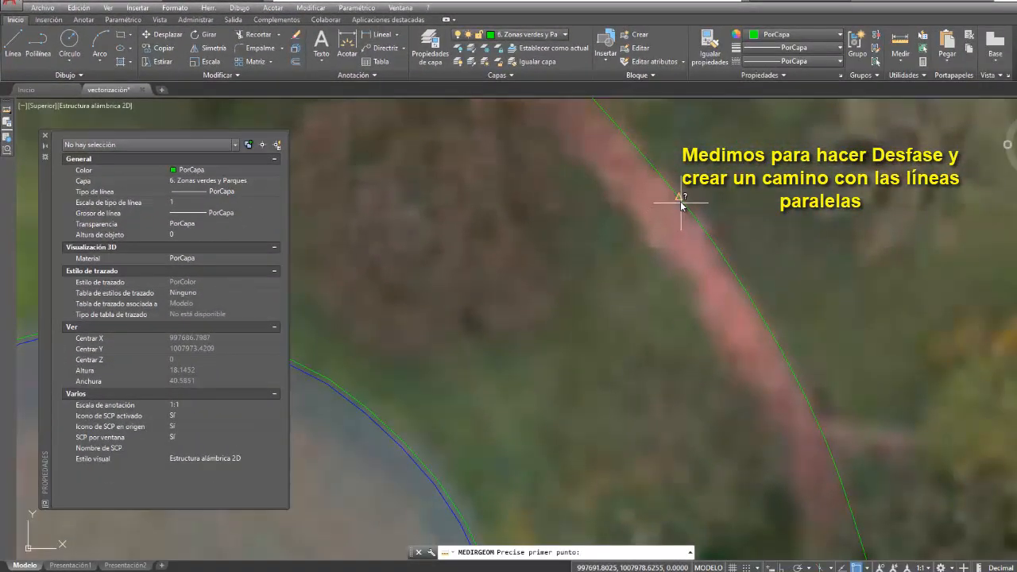
{"action": "left_click", "coordinate": [679, 197]}
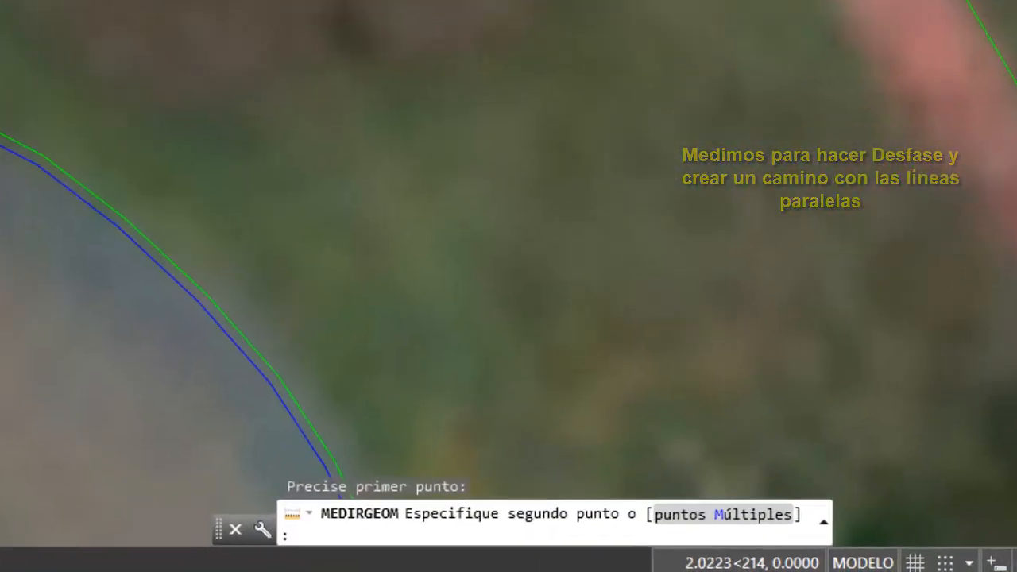
{"action": "left_click", "coordinate": [636, 230]}
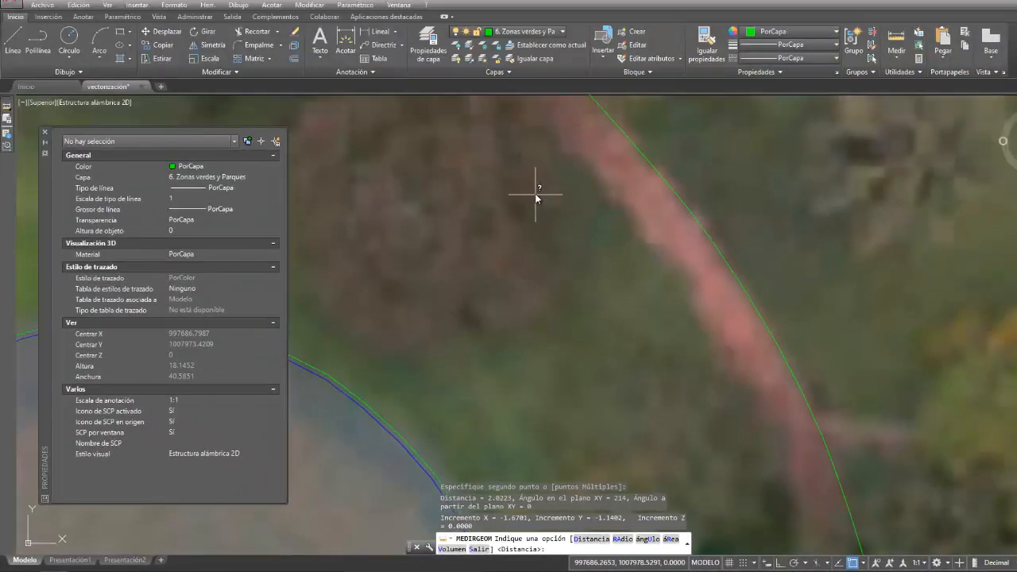
- Offset the path's east edge polyline 2 m westward to form the path's opposite edge
{"action": "left_click", "coordinate": [310, 5]}
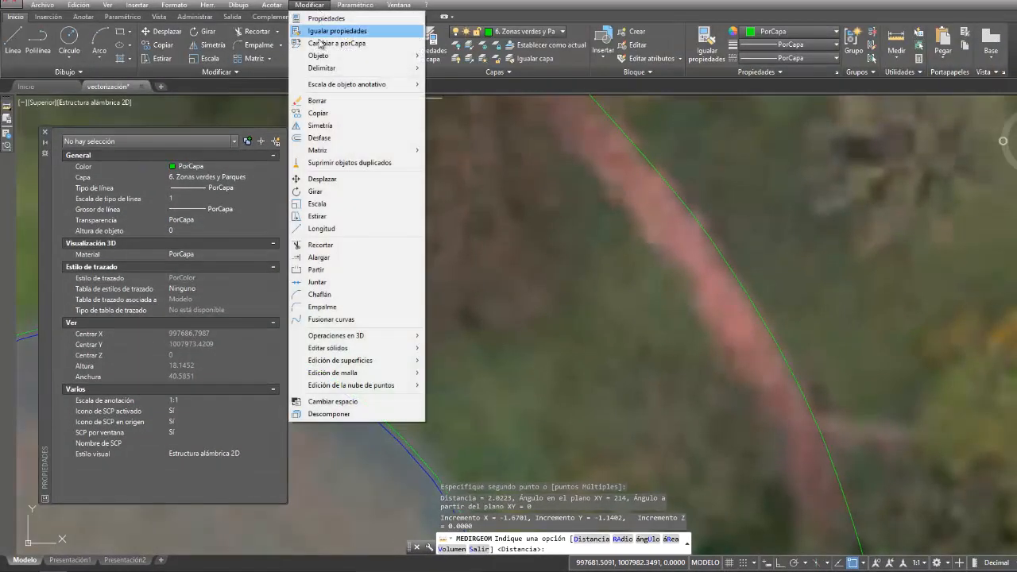
{"action": "left_click", "coordinate": [326, 137]}
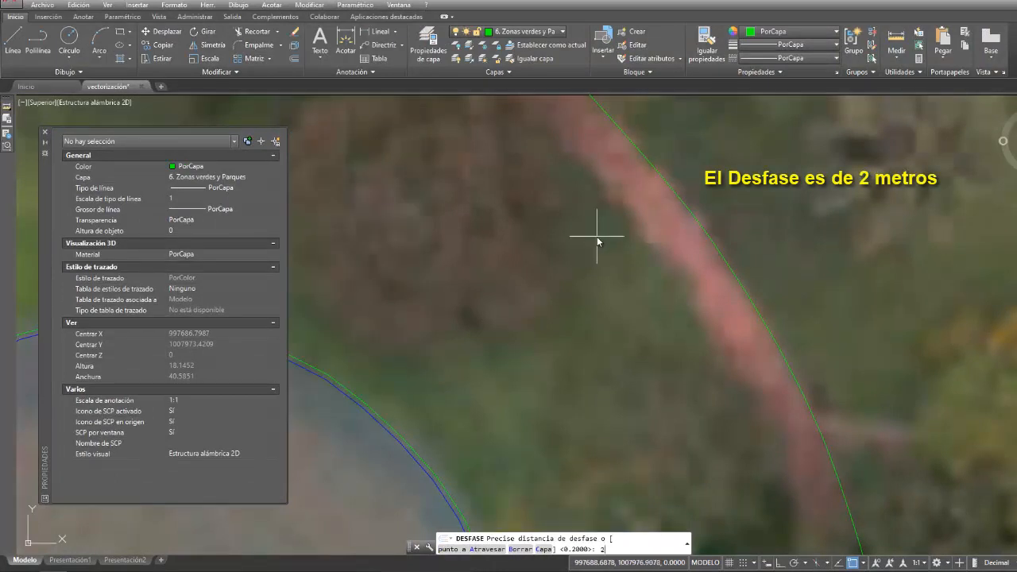
{"action": "key", "text": "Return"}
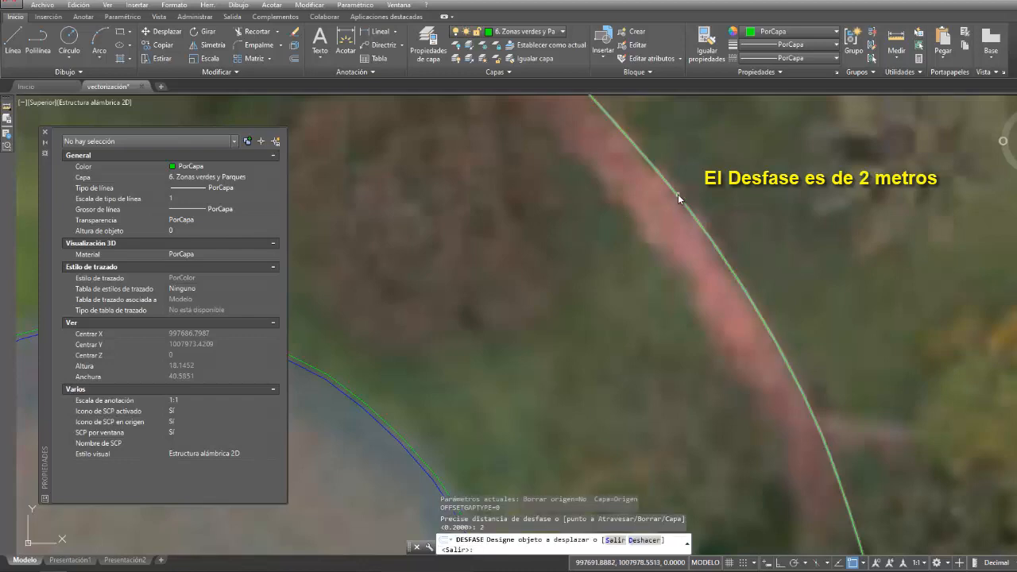
{"action": "left_click", "coordinate": [679, 194]}
{"action": "left_click", "coordinate": [649, 233]}
{"action": "scroll", "coordinate": [655, 242], "scroll_direction": "down", "scroll_amount": 6}
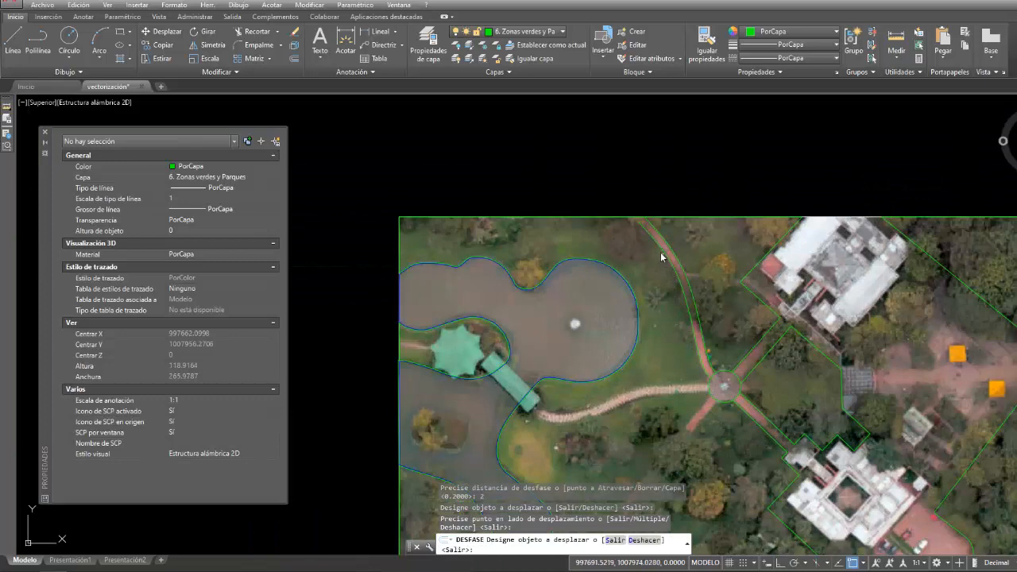
{"action": "key", "text": "Escape"}
- Extend the north end of the path's offset west edge polyline to the top boundary line of the aerial image
{"action": "scroll", "coordinate": [659, 252], "scroll_direction": "up", "scroll_amount": 6}
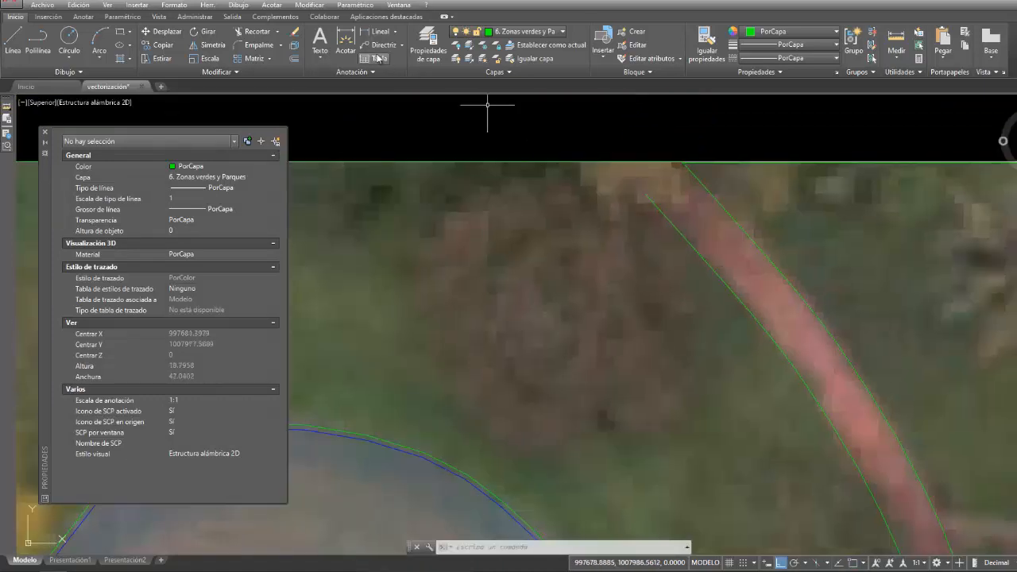
{"action": "left_click", "coordinate": [310, 5]}
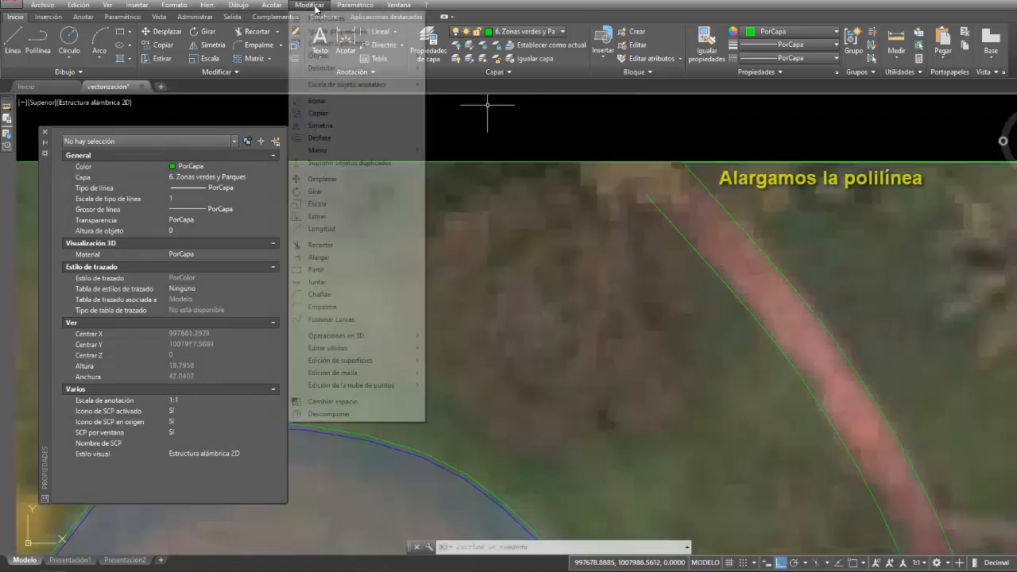
{"action": "left_click", "coordinate": [319, 258]}
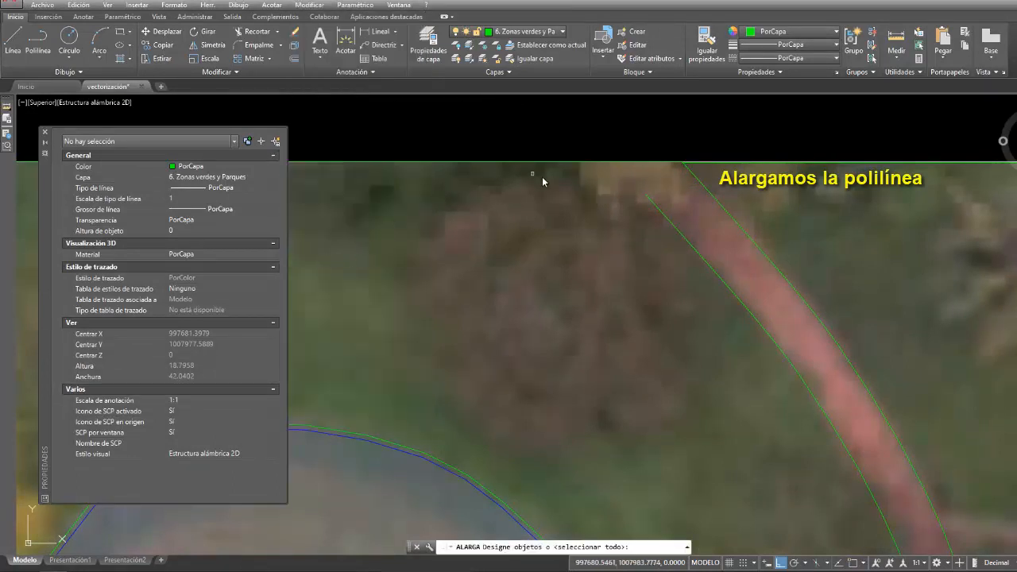
{"action": "left_click", "coordinate": [621, 162]}
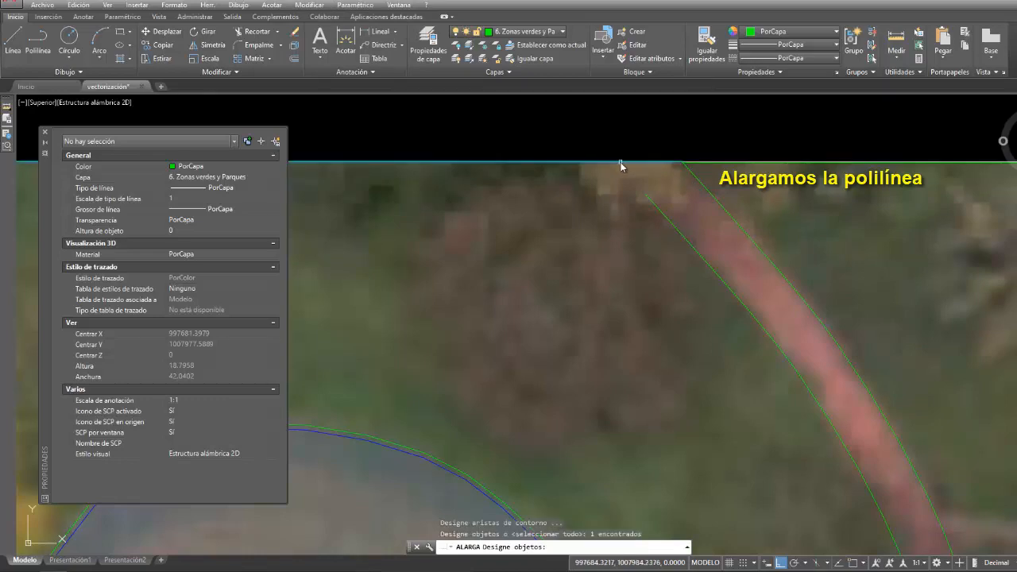
{"action": "key", "text": "Return"}
{"action": "left_click", "coordinate": [661, 212]}
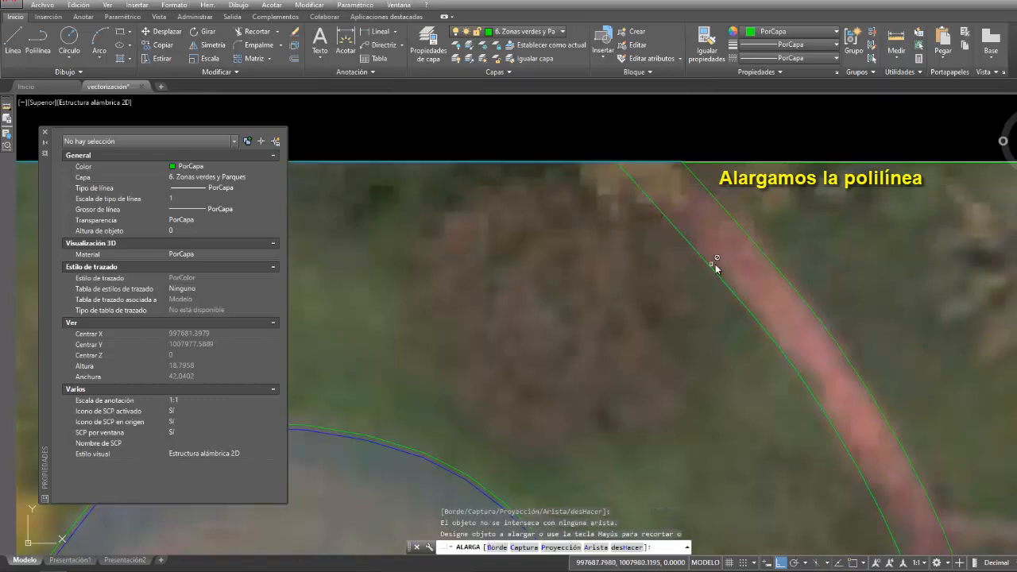
{"action": "scroll", "coordinate": [716, 264], "scroll_direction": "down", "scroll_amount": 6}
{"action": "scroll", "coordinate": [763, 278], "scroll_direction": "up", "scroll_amount": 10}
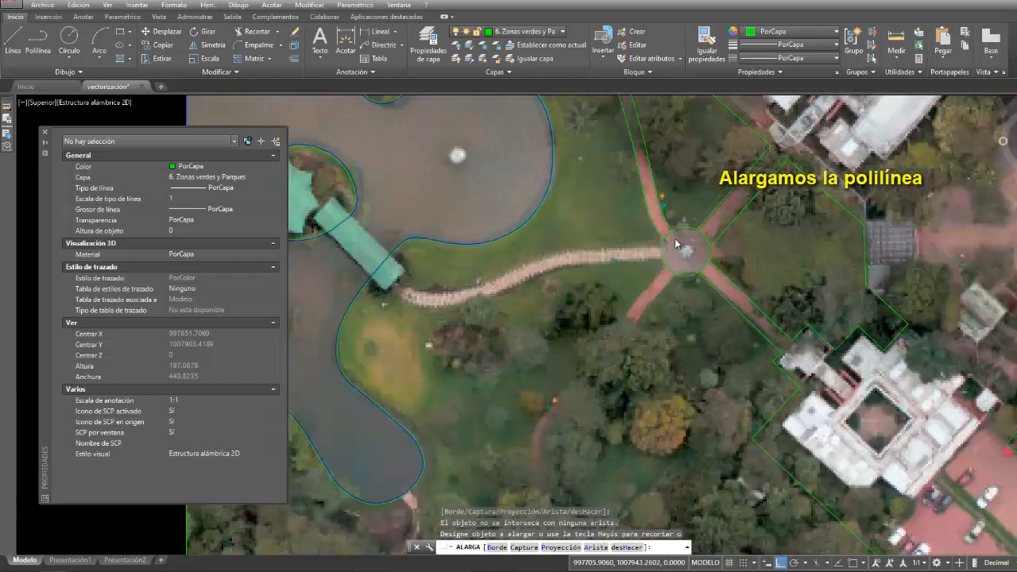
{"action": "key", "text": "Return"}
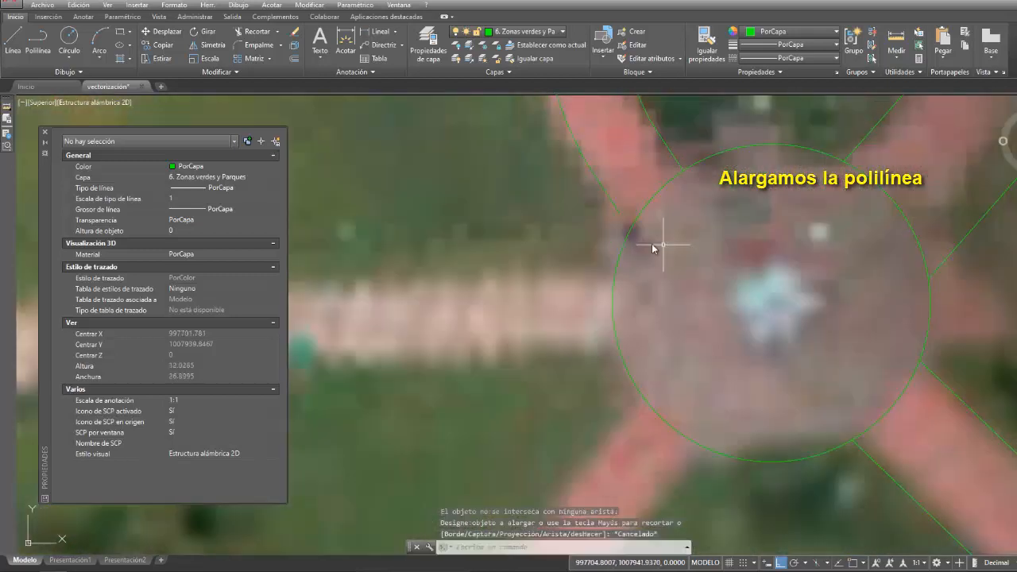
- Extend the south end of the path's west edge polyline to the circle traced around the small roundabout
{"action": "right_click", "coordinate": [651, 243]}
{"action": "left_click", "coordinate": [667, 251]}
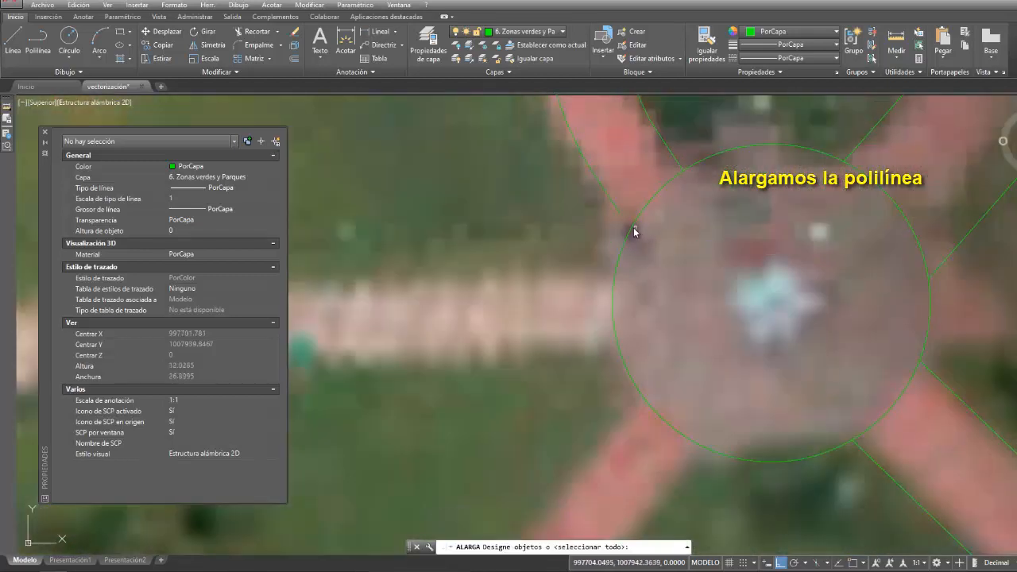
{"action": "left_click", "coordinate": [633, 229]}
{"action": "key", "text": "Return"}
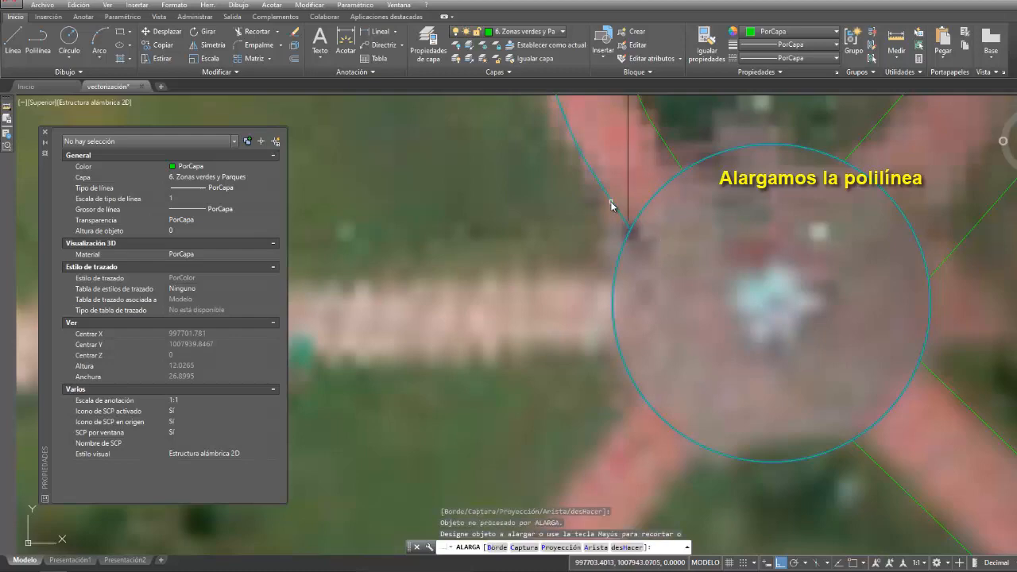
{"action": "left_click", "coordinate": [631, 221]}
{"action": "key", "text": "Escape"}
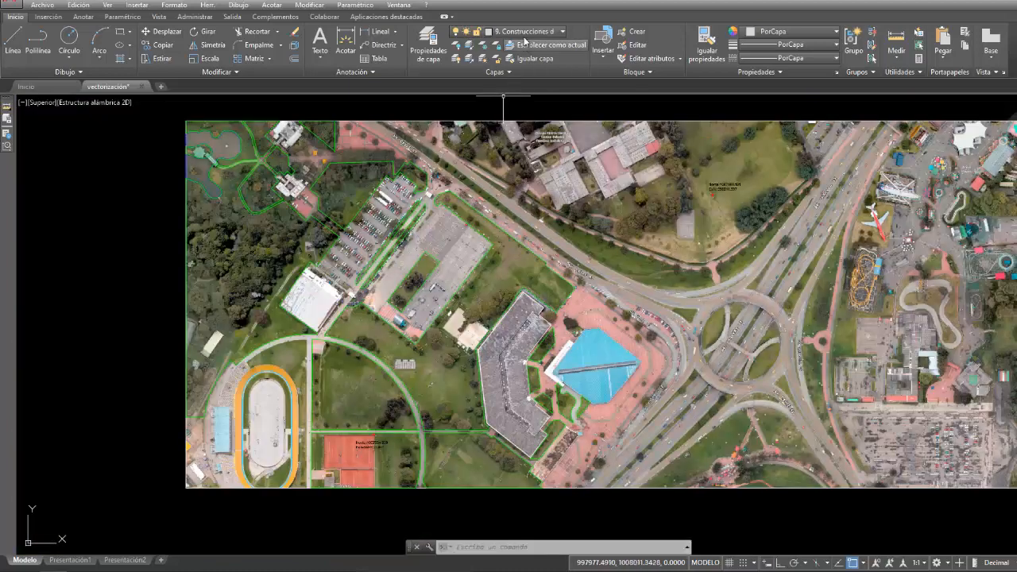
- Turn off the layer 1. Ráster and check that the peninsula's green area and the lake are each a single polygon
{"action": "left_click", "coordinate": [521, 32]}
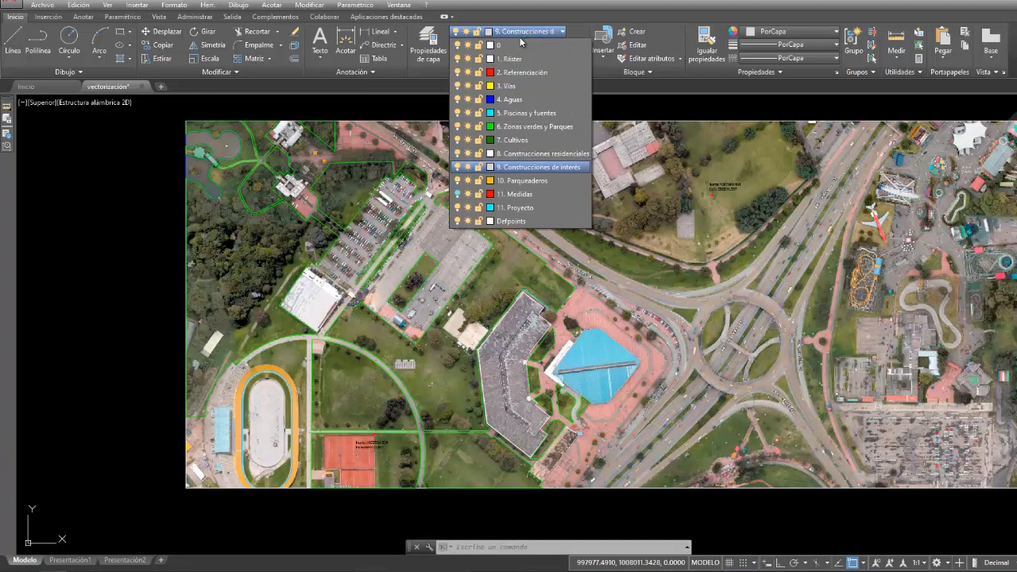
{"action": "left_click", "coordinate": [458, 59]}
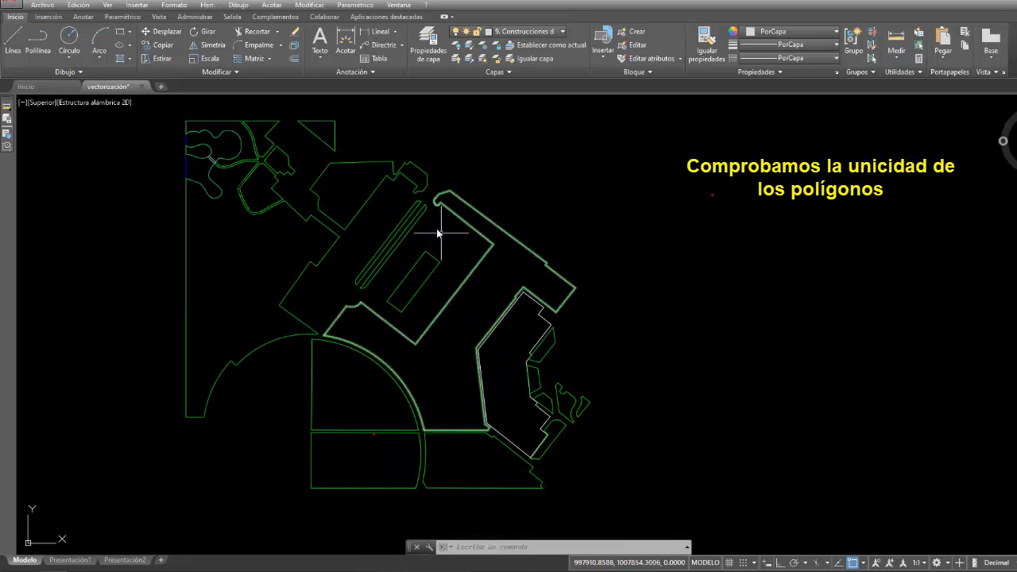
{"action": "scroll", "coordinate": [291, 169], "scroll_direction": "up", "scroll_amount": 4}
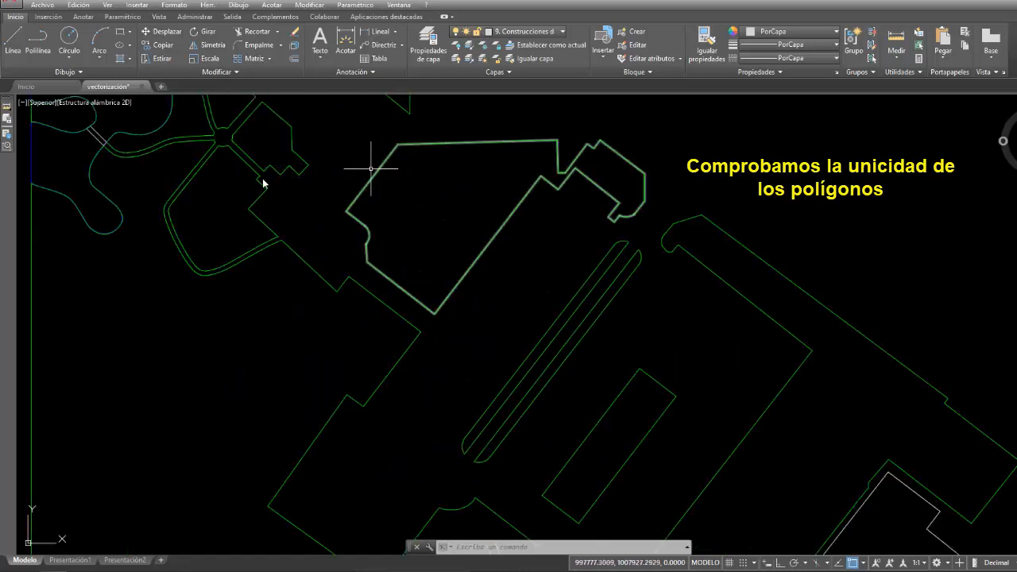
{"action": "mouse_move", "coordinate": [263, 183]}
{"action": "middle_mouse_down"}
{"action": "mouse_move", "coordinate": [461, 243]}
{"action": "mouse_move", "coordinate": [503, 245]}
{"action": "middle_mouse_up"}
{"action": "scroll", "coordinate": [438, 197], "scroll_direction": "up", "scroll_amount": 2}
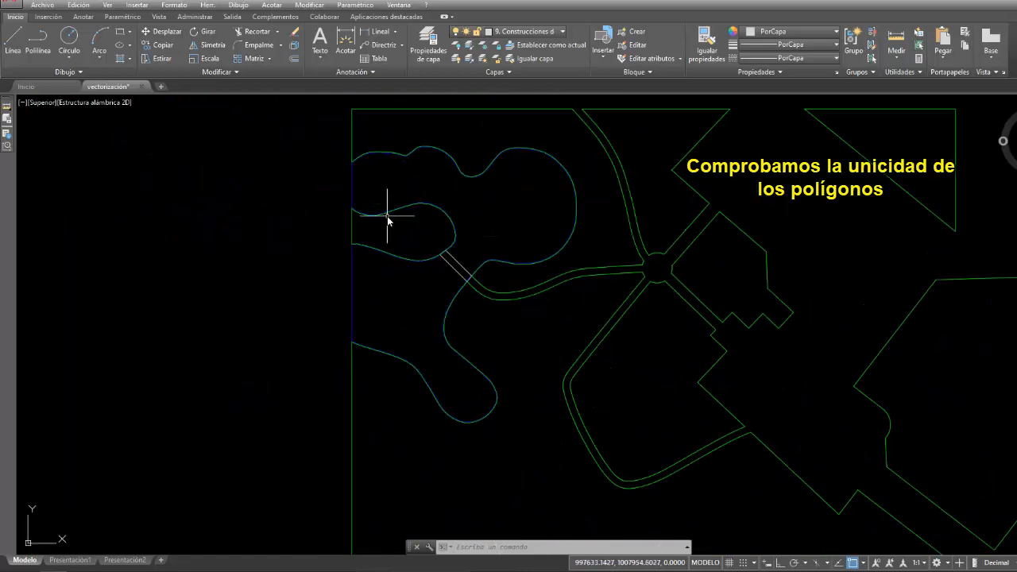
{"action": "left_click", "coordinate": [390, 215]}
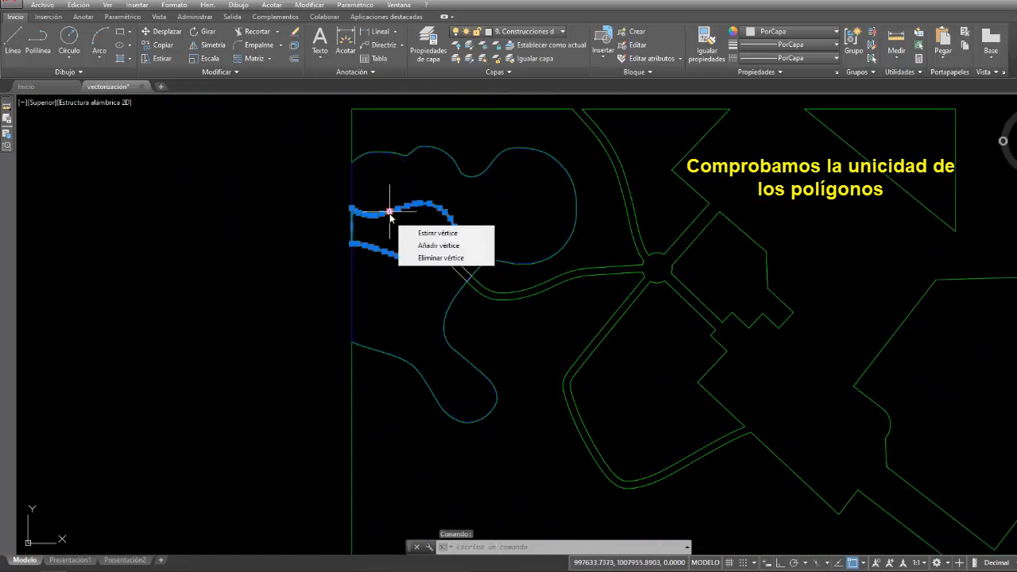
{"action": "key", "text": "Escape"}
{"action": "left_click", "coordinate": [422, 155]}
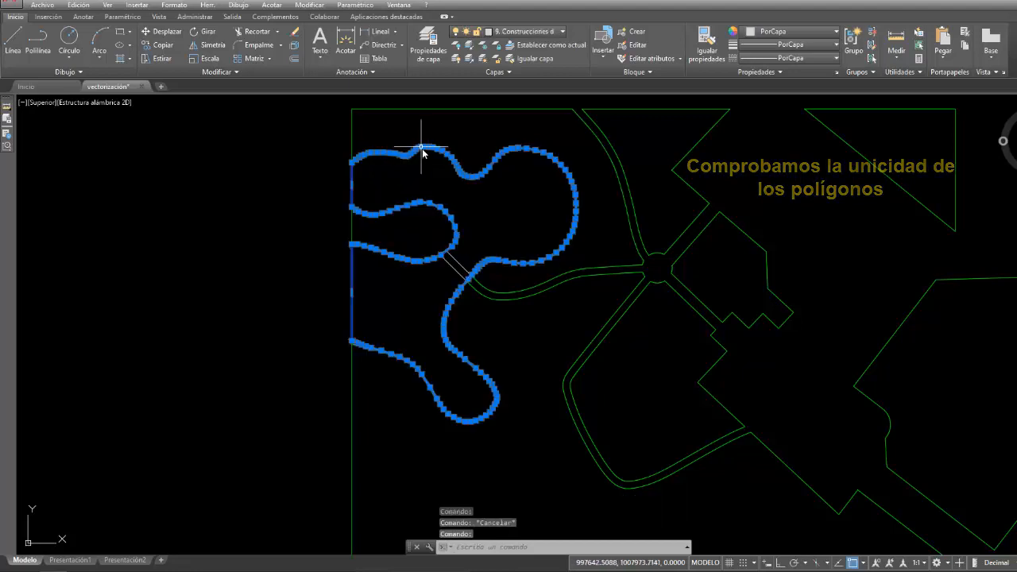
{"action": "key", "text": "Escape"}
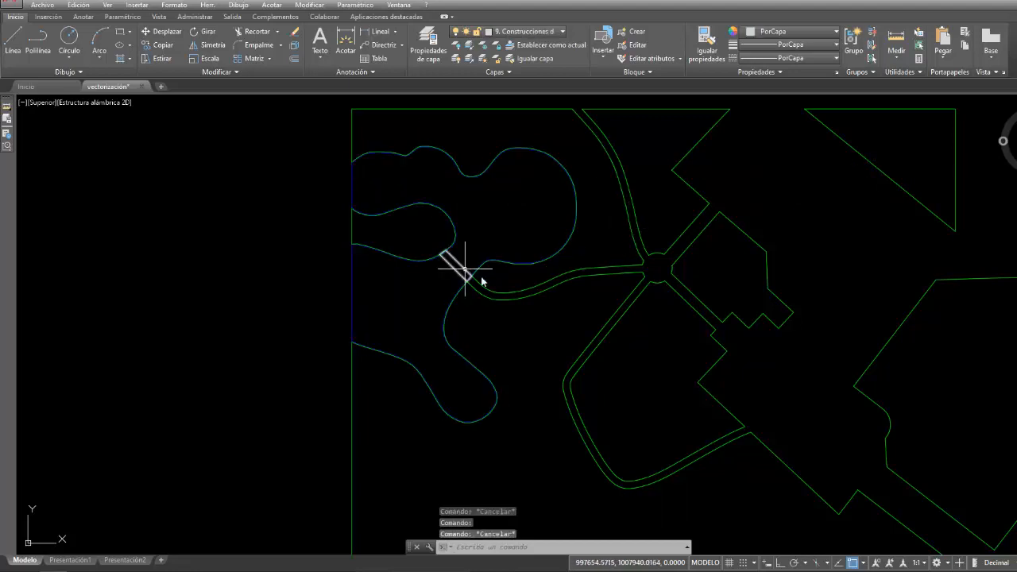
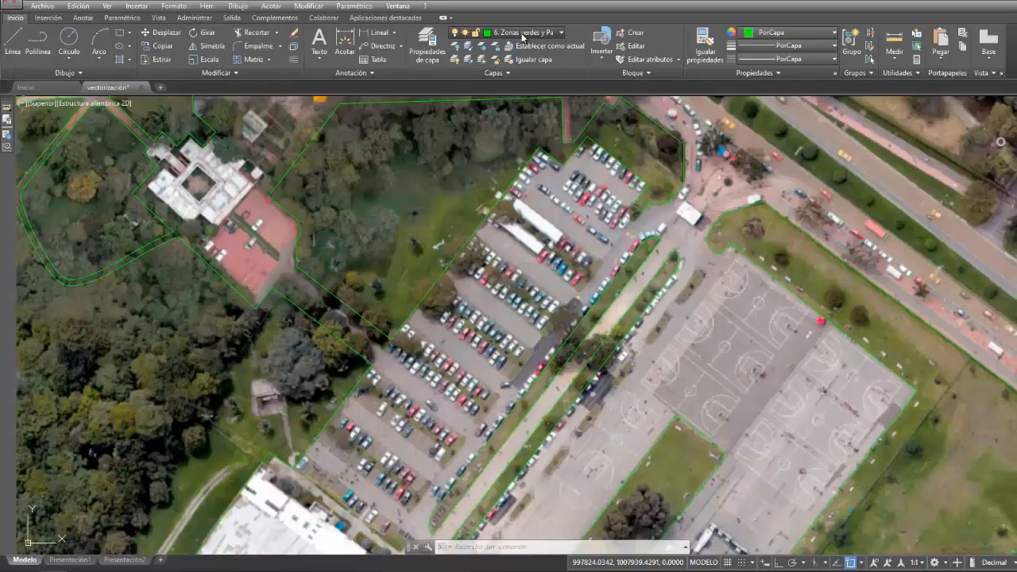
- On the layer 10. Parqueaderos, start a polyline along the parking lot's northern edge, following the vertices of the adjoining green area
{"action": "left_click", "coordinate": [517, 32]}
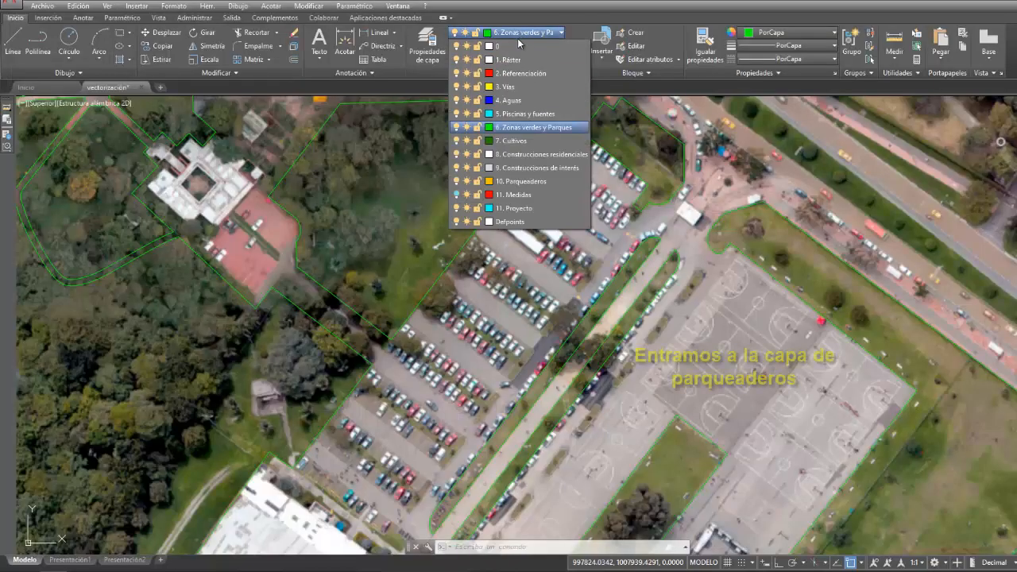
{"action": "left_click", "coordinate": [517, 182]}
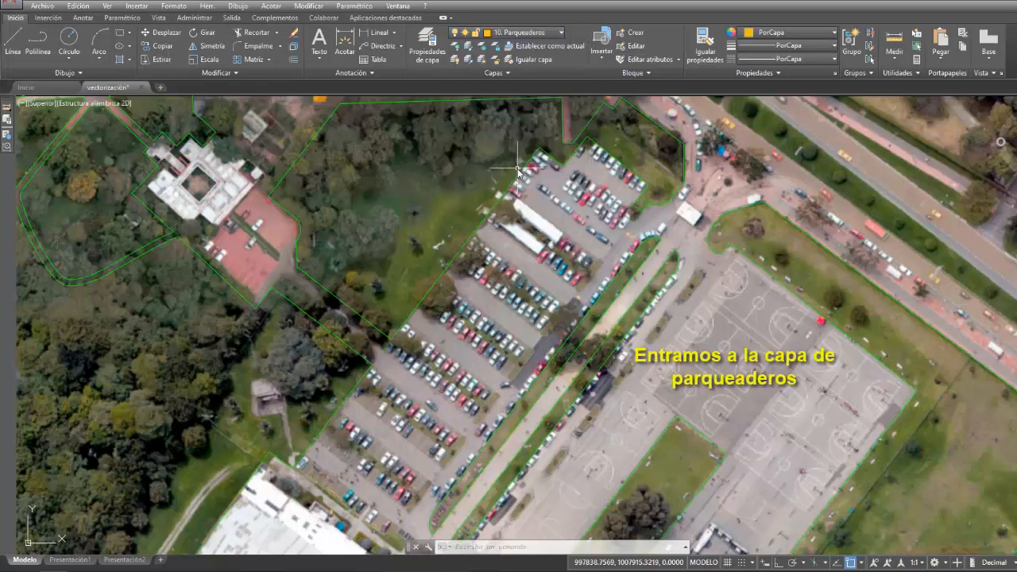
{"action": "scroll", "coordinate": [518, 169], "scroll_direction": "up", "scroll_amount": 6}
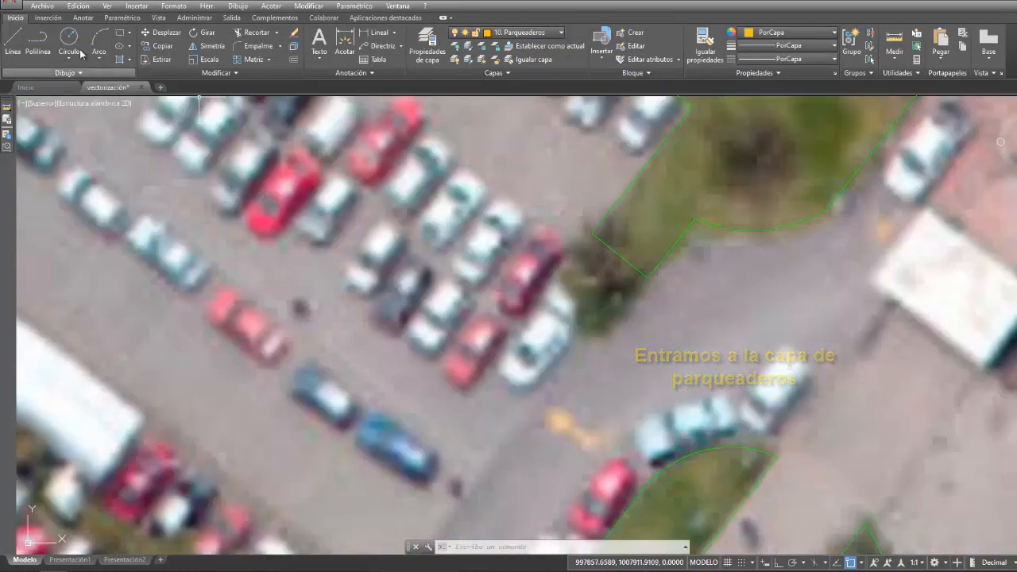
{"action": "left_click", "coordinate": [38, 42]}
{"action": "left_click", "coordinate": [592, 233]}
{"action": "scroll", "coordinate": [588, 238], "scroll_direction": "down", "scroll_amount": 5}
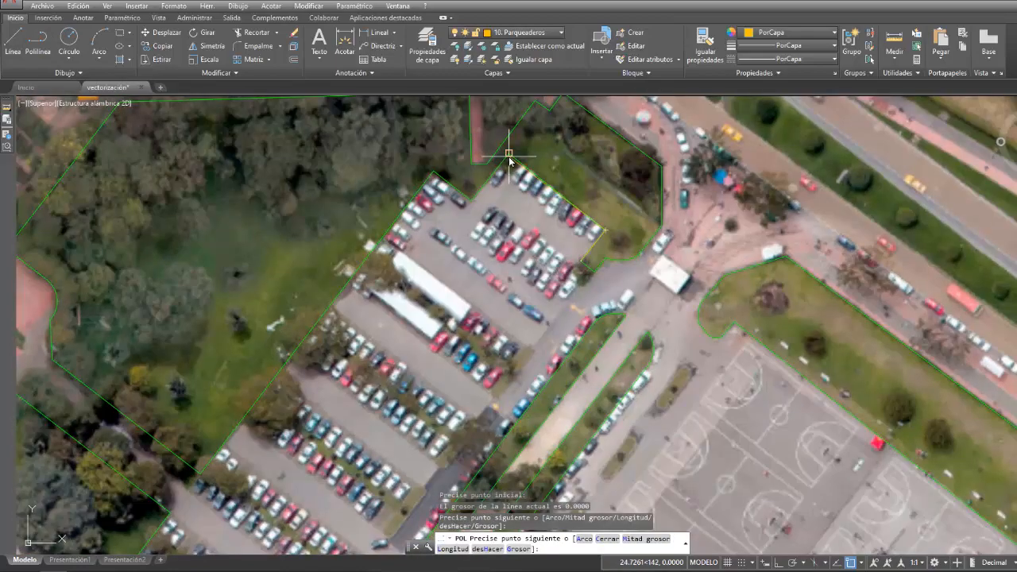
{"action": "left_click", "coordinate": [510, 156]}
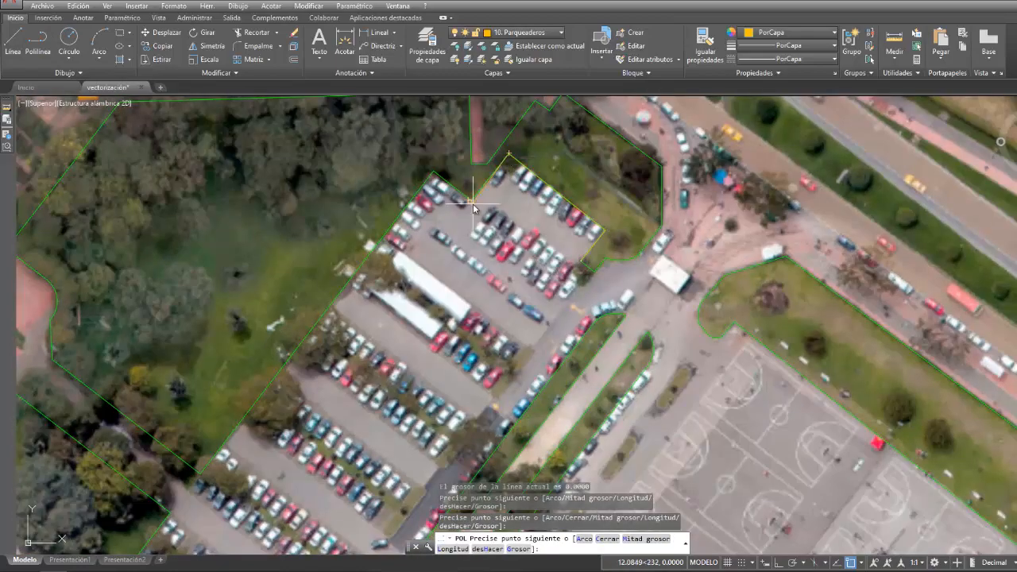
{"action": "left_click", "coordinate": [473, 202]}
{"action": "left_click", "coordinate": [434, 173]}
- Continue the parking lot polyline down its west side, around the access road to the small square, and end it at the large white-roofed building
{"action": "scroll", "coordinate": [401, 213], "scroll_direction": "down", "scroll_amount": 2}
{"action": "middle_click_drag", "start_coordinate": [401, 213], "coordinate": [509, 138]}
{"action": "left_click", "coordinate": [381, 296]}
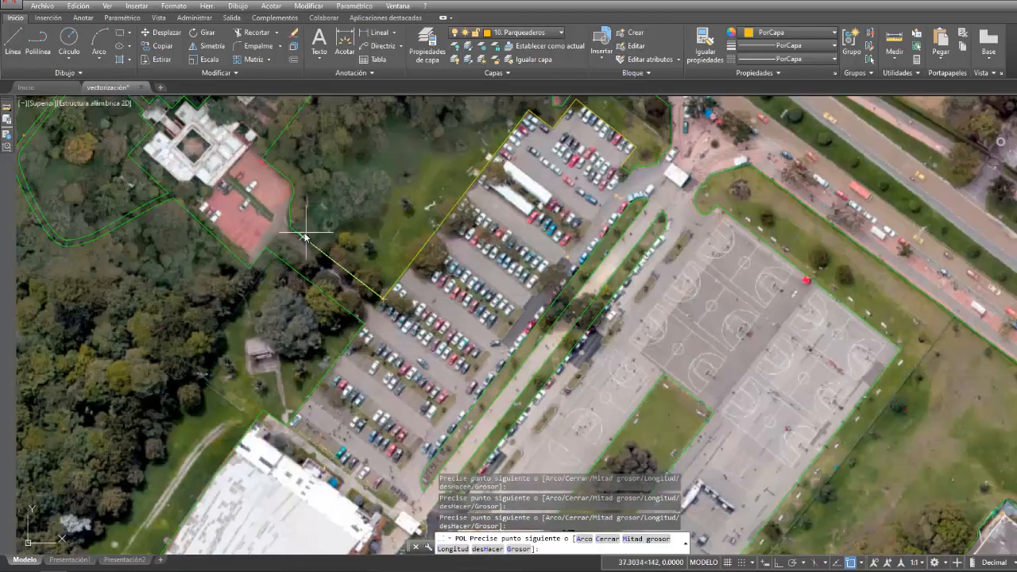
{"action": "left_click", "coordinate": [290, 229]}
{"action": "left_click", "coordinate": [364, 325]}
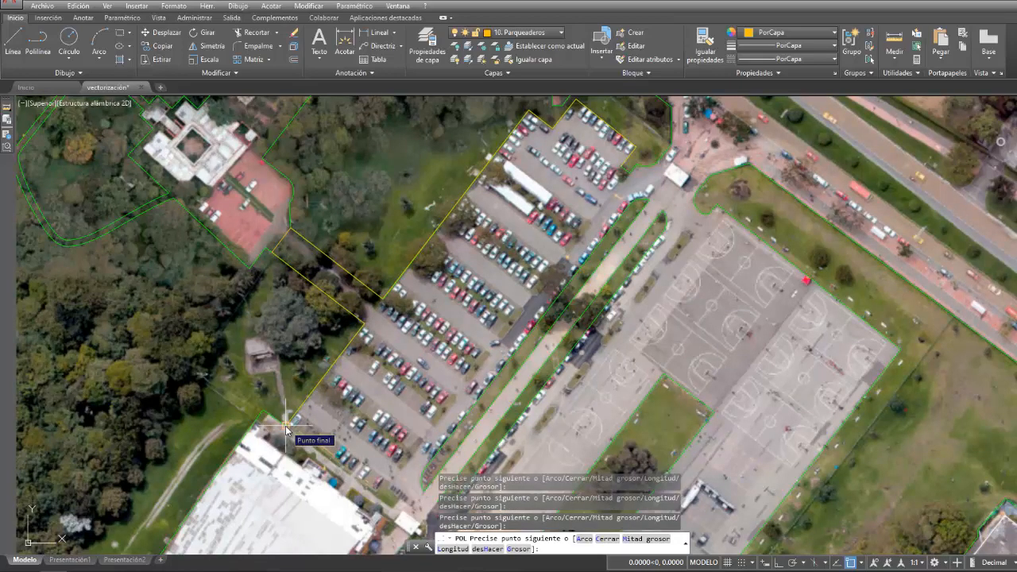
{"action": "key", "text": "Return"}
- Offset the parking lot polyline 0.4 toward the inside of the lot
{"action": "left_click", "coordinate": [287, 233]}
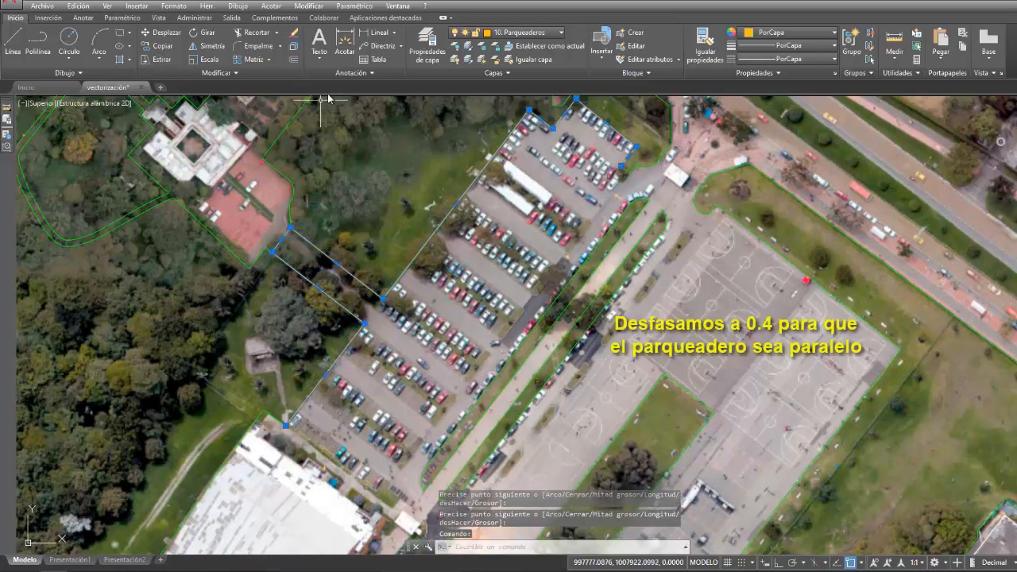
{"action": "left_click", "coordinate": [310, 6]}
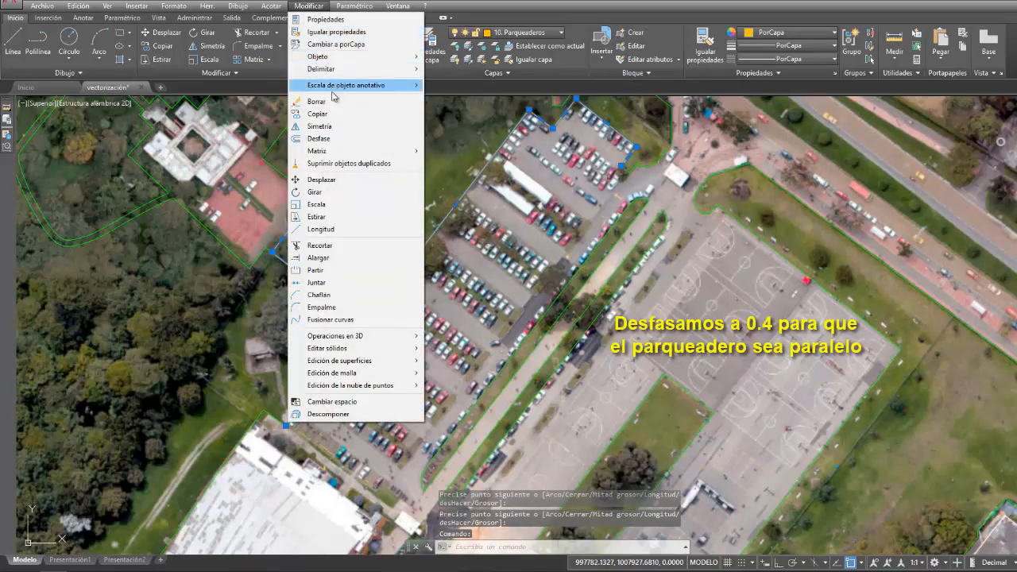
{"action": "left_click", "coordinate": [343, 143]}
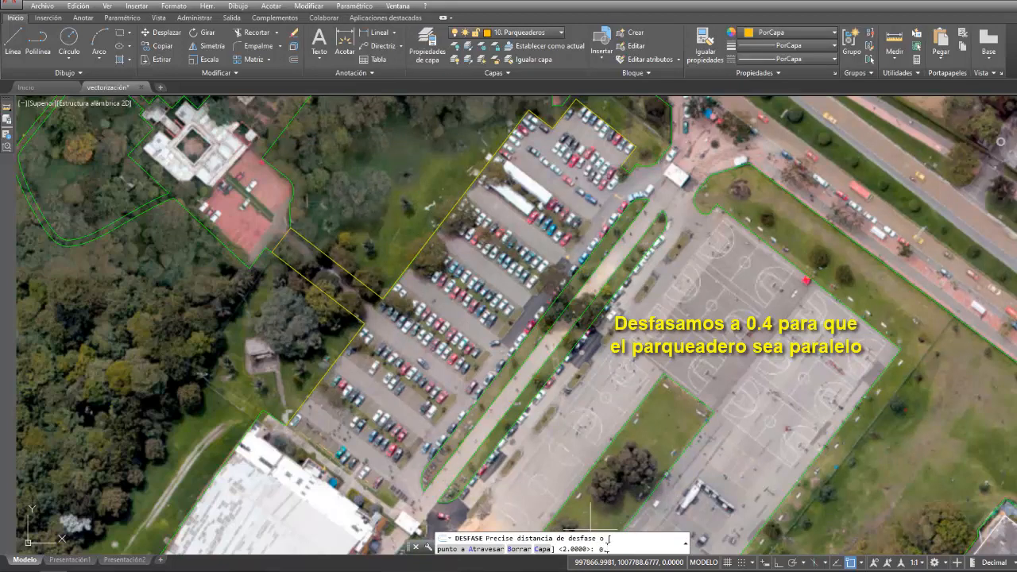
{"action": "key", "text": "Return"}
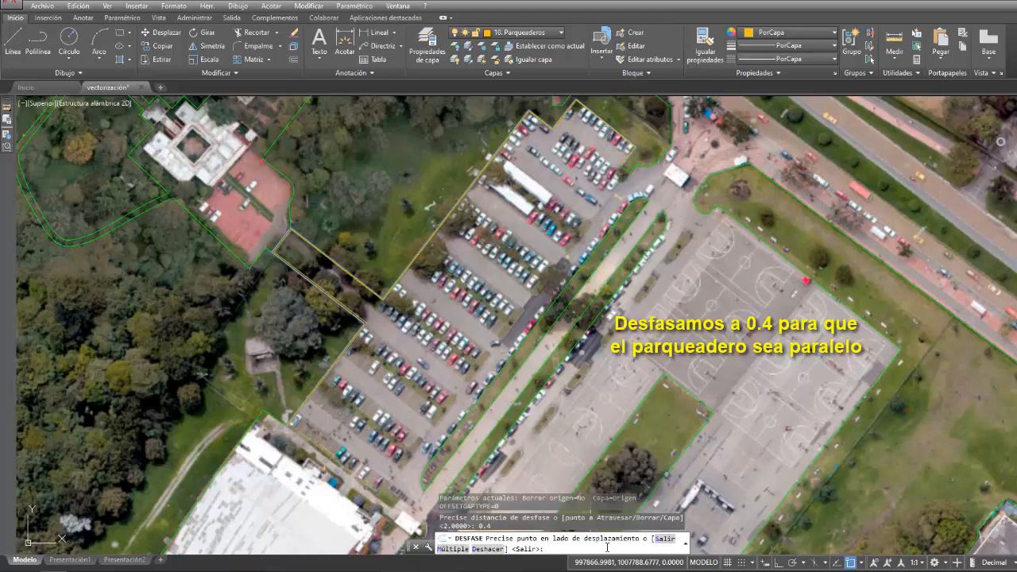
{"action": "left_click", "coordinate": [449, 282]}
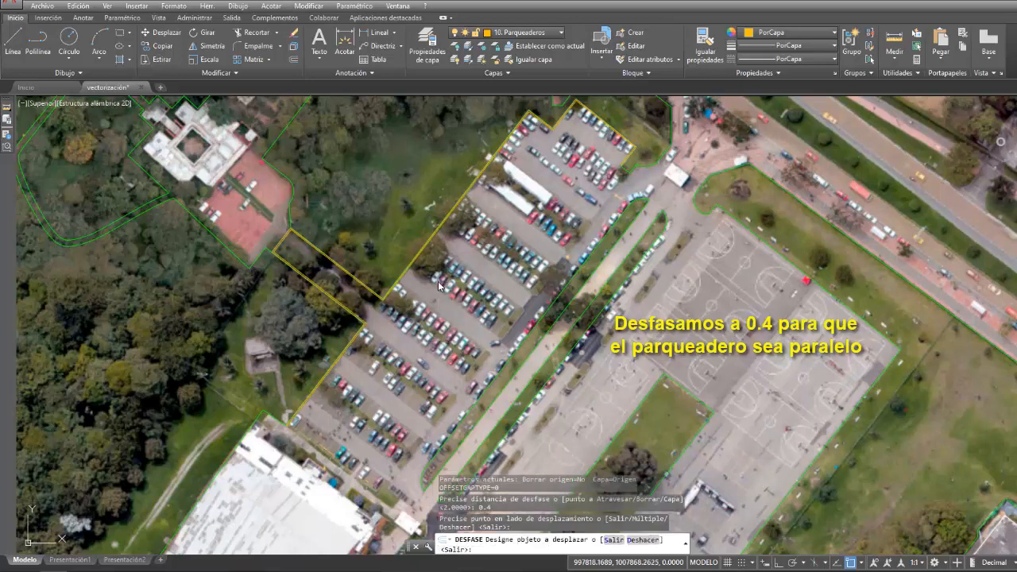
{"action": "scroll", "coordinate": [445, 205], "scroll_direction": "up", "scroll_amount": 3}
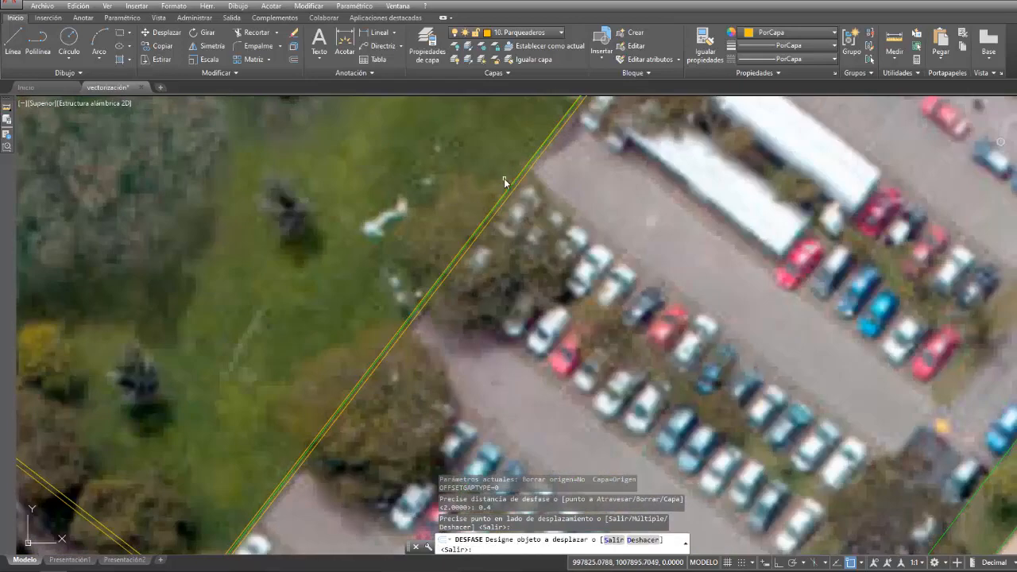
{"action": "scroll", "coordinate": [511, 189], "scroll_direction": "up", "scroll_amount": 3}
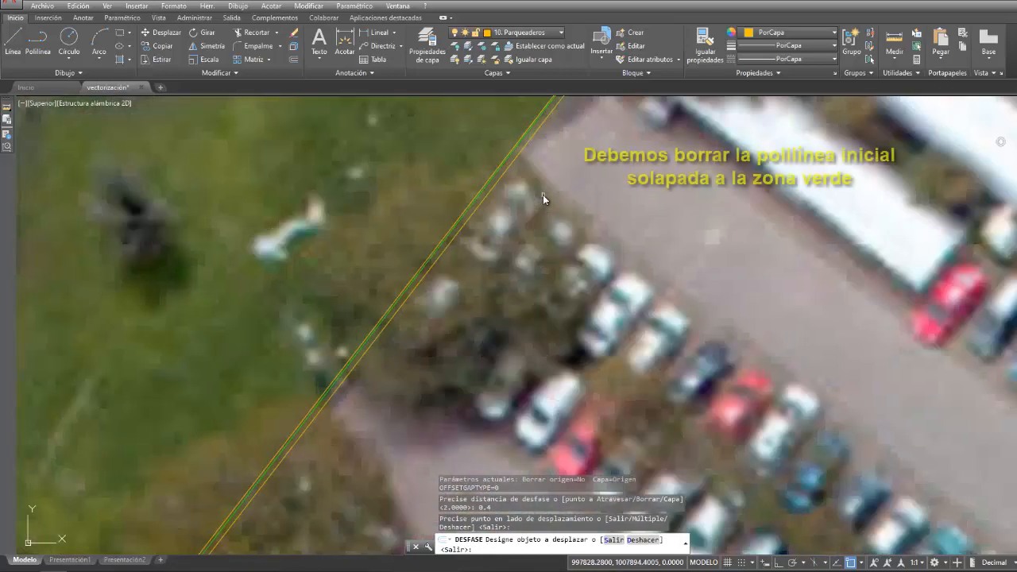
{"action": "key", "text": "Return"}
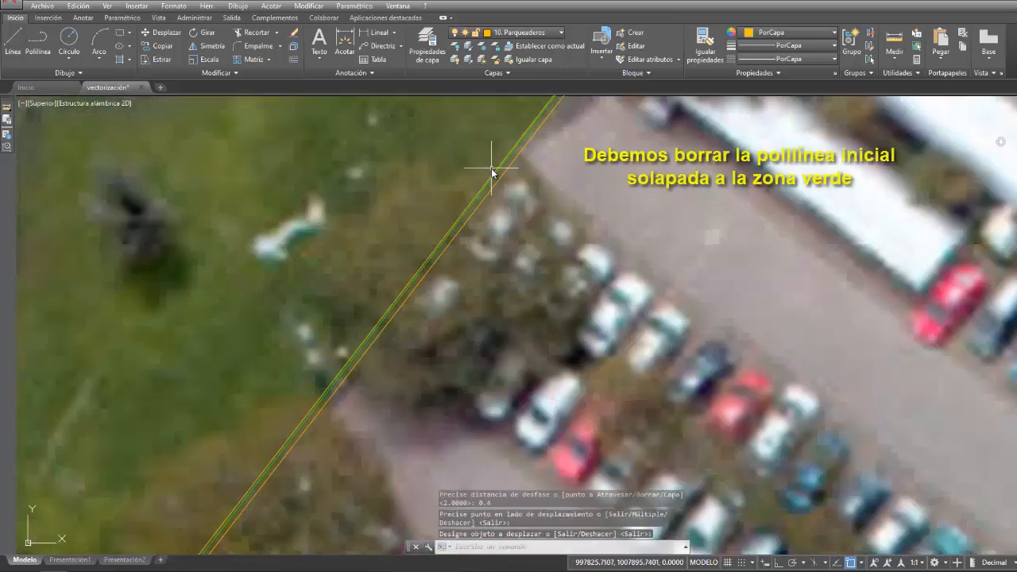
- Delete the original parking lot polyline that overlaps the green area and inspect the remaining offset outline
{"action": "key", "text": "Return"}
{"action": "scroll", "coordinate": [556, 181], "scroll_direction": "down", "scroll_amount": 6}
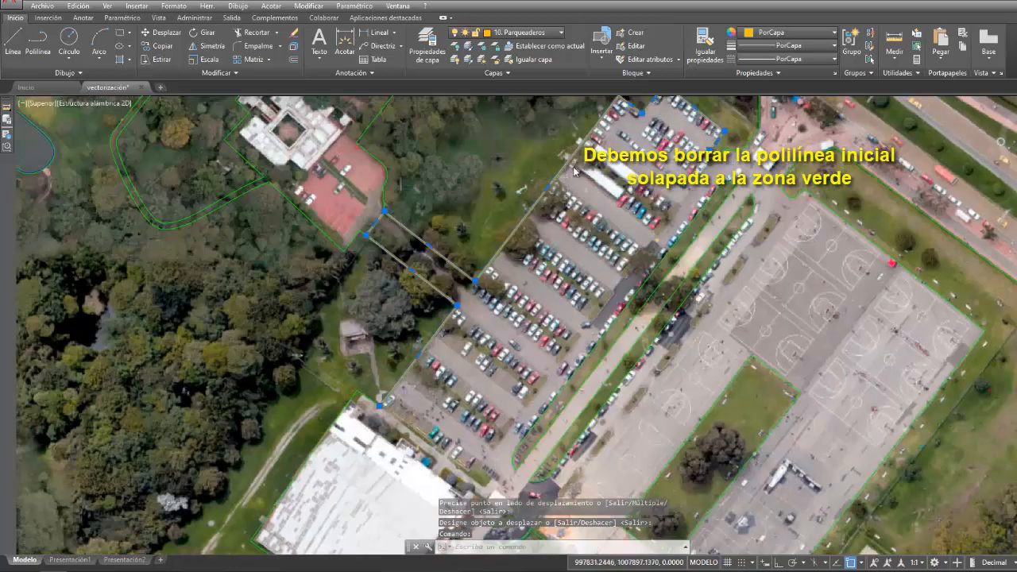
{"action": "scroll", "coordinate": [587, 192], "scroll_direction": "up", "scroll_amount": 2}
{"action": "key", "text": "Delete"}
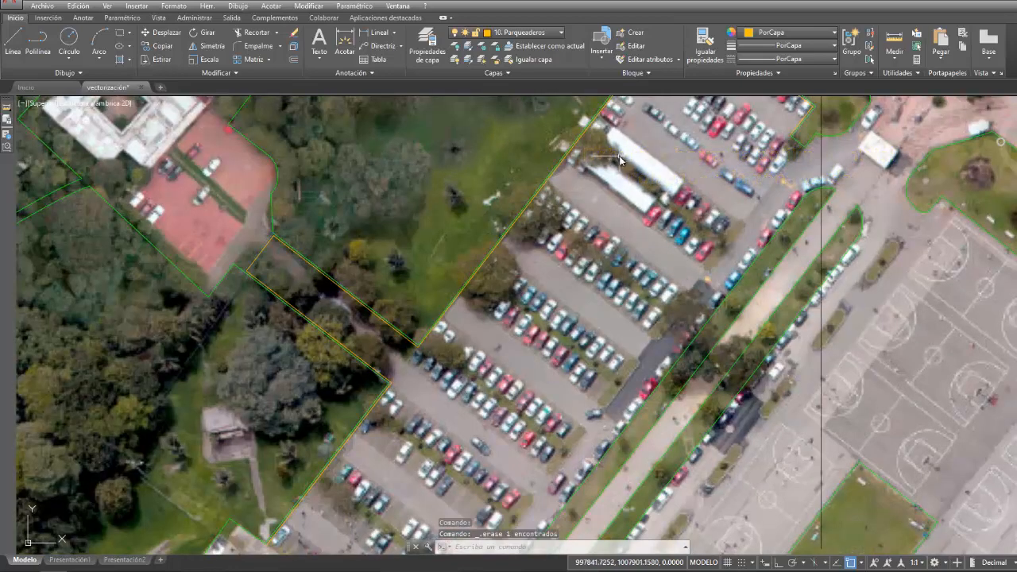
{"action": "scroll", "coordinate": [597, 198], "scroll_direction": "down", "scroll_amount": 3}
{"action": "scroll", "coordinate": [607, 204], "scroll_direction": "up", "scroll_amount": 1}
{"action": "scroll", "coordinate": [684, 166], "scroll_direction": "up", "scroll_amount": 4}
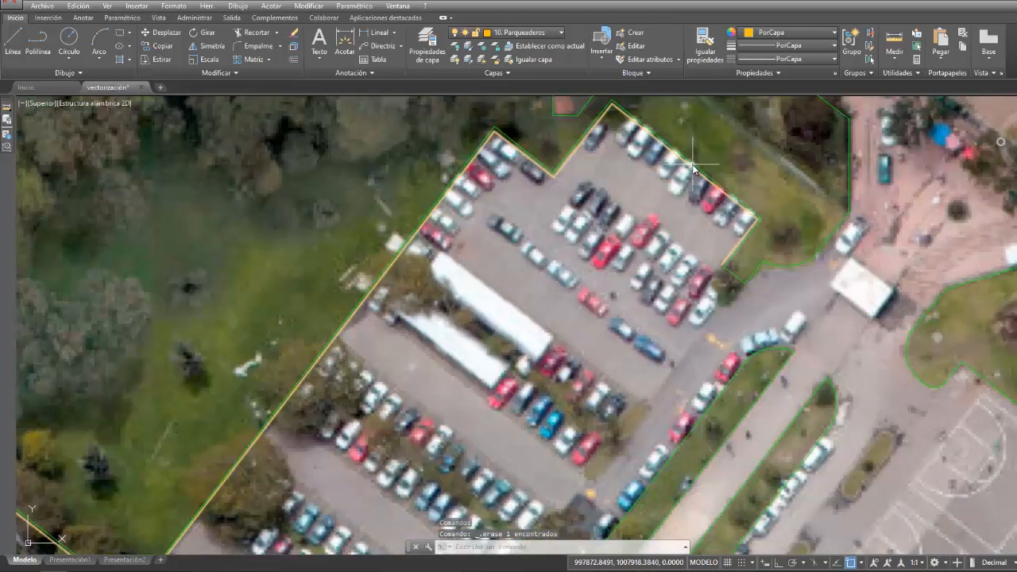
{"action": "left_click", "coordinate": [693, 168]}
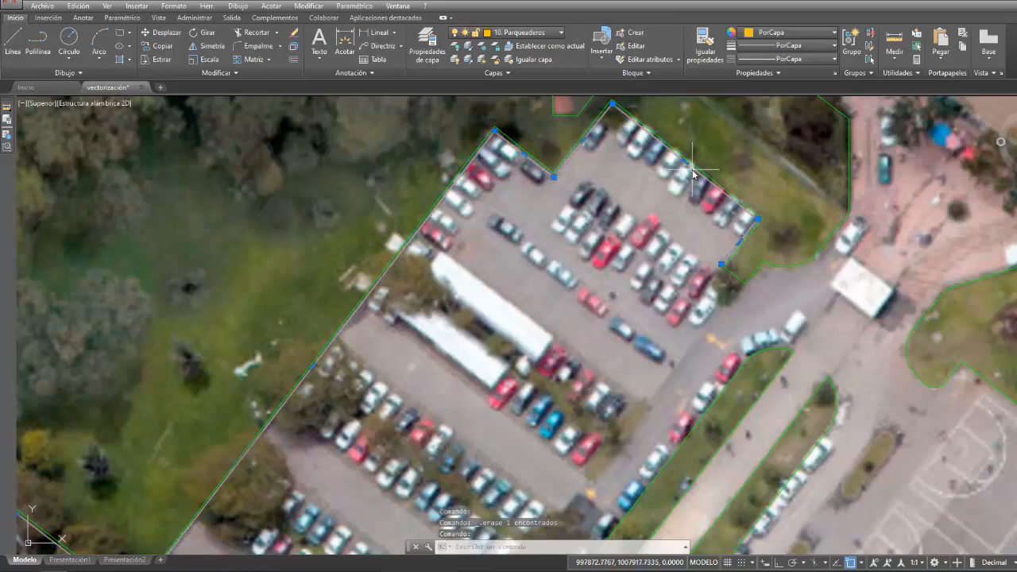
{"action": "scroll", "coordinate": [630, 262], "scroll_direction": "down", "scroll_amount": 4}
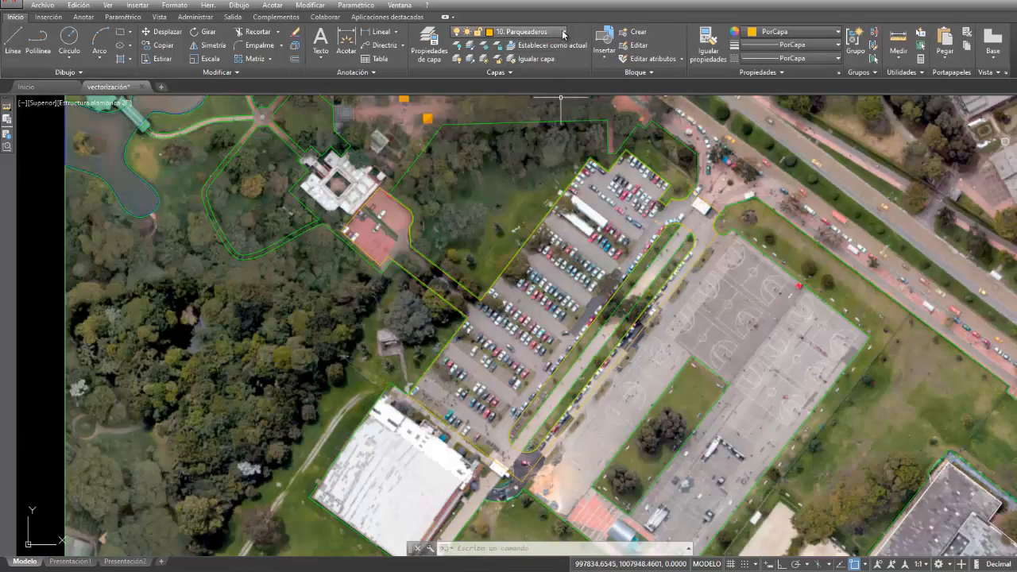
- Turn off the layer 1. Ráster and check that the parking lot outline is a single polygon clear of the green areas
{"action": "left_click", "coordinate": [509, 32]}
{"action": "left_click", "coordinate": [459, 58]}
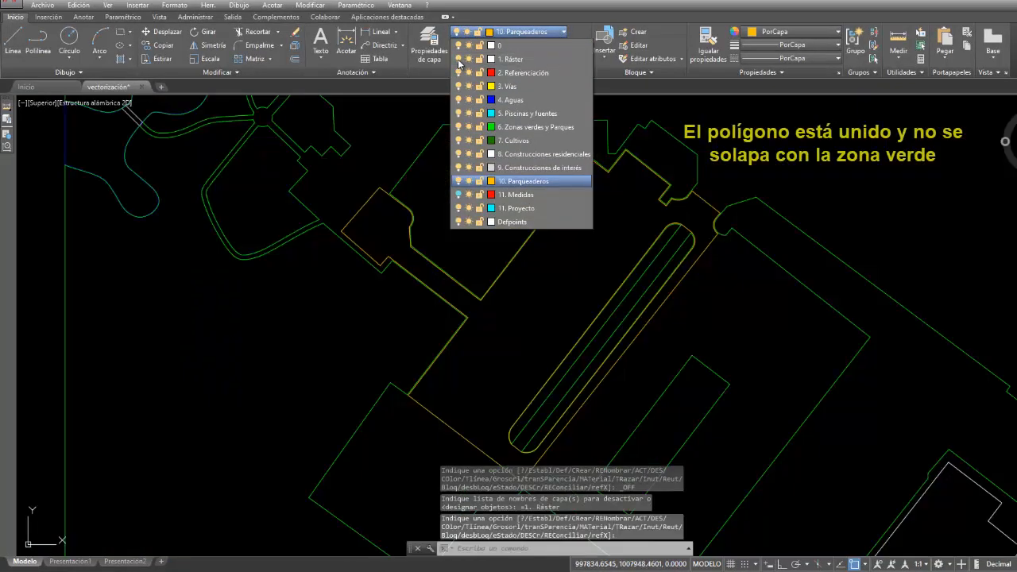
{"action": "left_click", "coordinate": [629, 208]}
{"action": "left_click", "coordinate": [712, 212]}
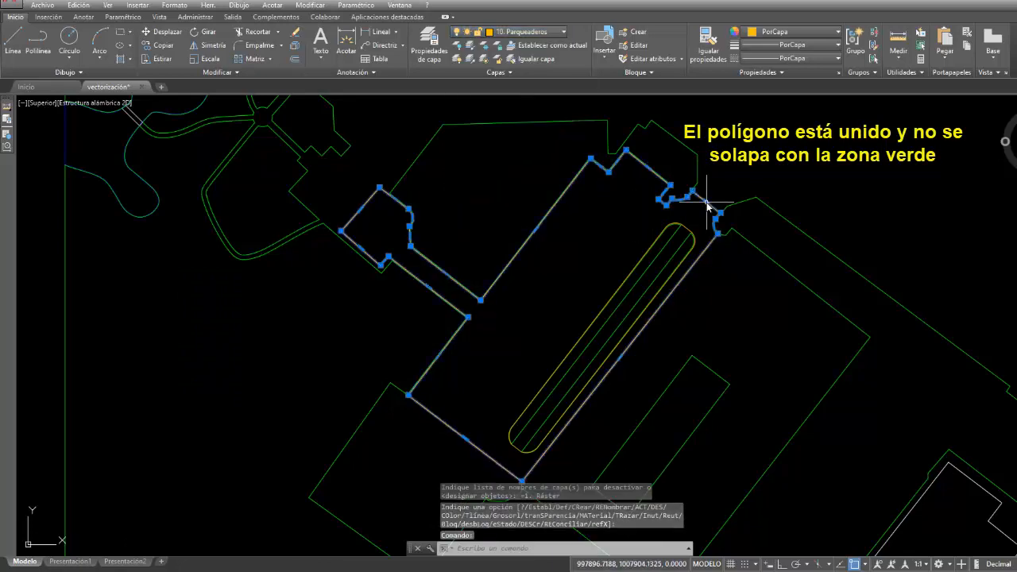
{"action": "scroll", "coordinate": [681, 221], "scroll_direction": "up", "scroll_amount": 3}
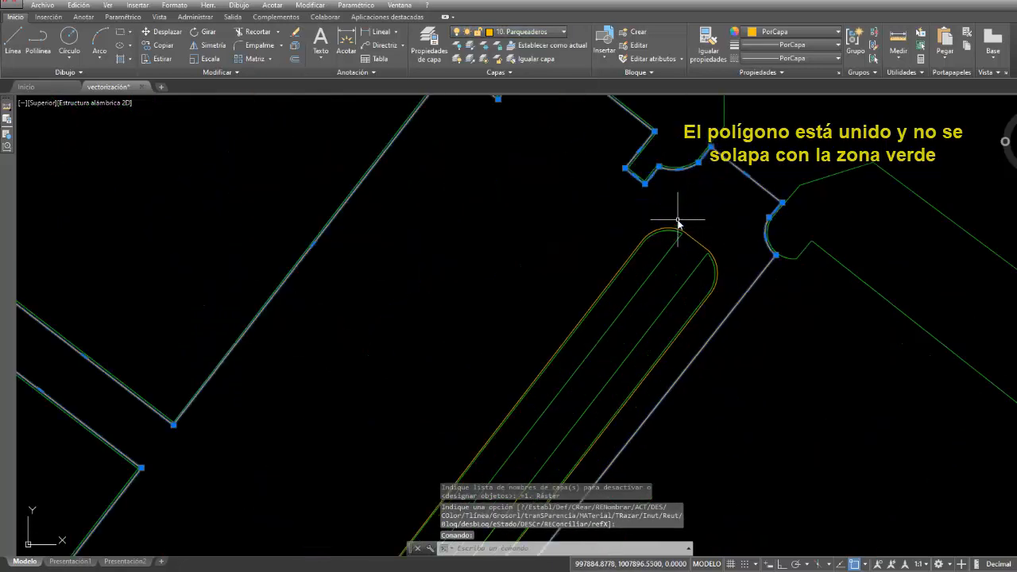
{"action": "left_click", "coordinate": [688, 232]}
- On the layer 9. Construcciones de interés, trace the northernmost basketball court as a 28 by 15 rectangular polyline
{"action": "scroll", "coordinate": [704, 243], "scroll_direction": "down", "scroll_amount": 3}
{"action": "middle_click_drag", "start_coordinate": [739, 307], "coordinate": [692, 233]}
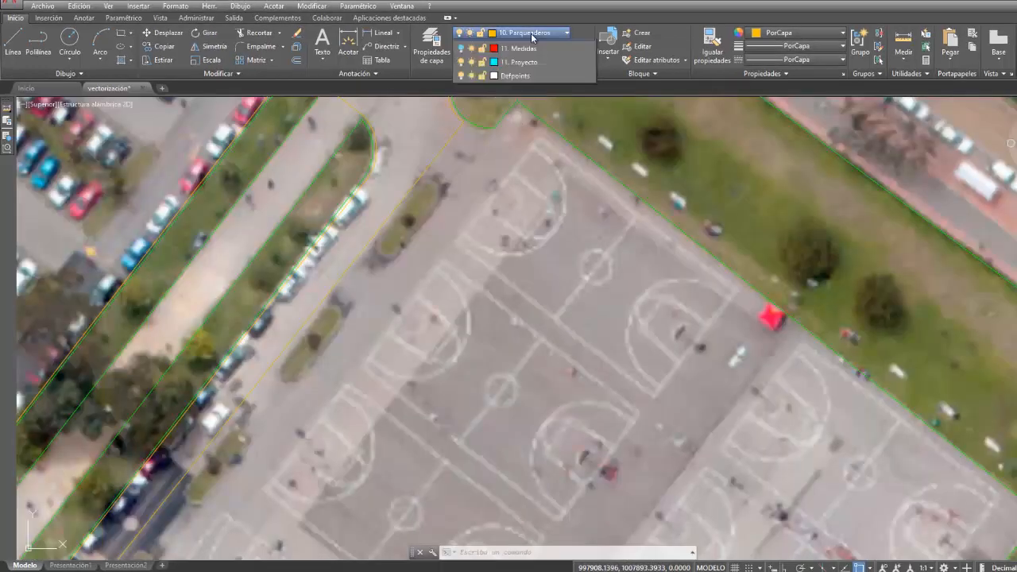
{"action": "left_click", "coordinate": [527, 31]}
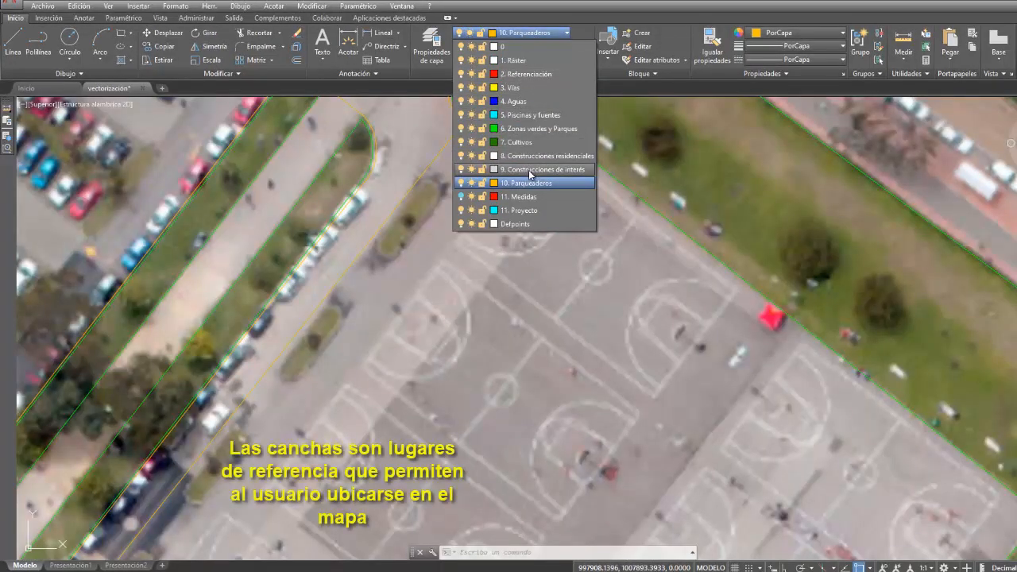
{"action": "left_click", "coordinate": [530, 169]}
{"action": "left_click", "coordinate": [49, 56]}
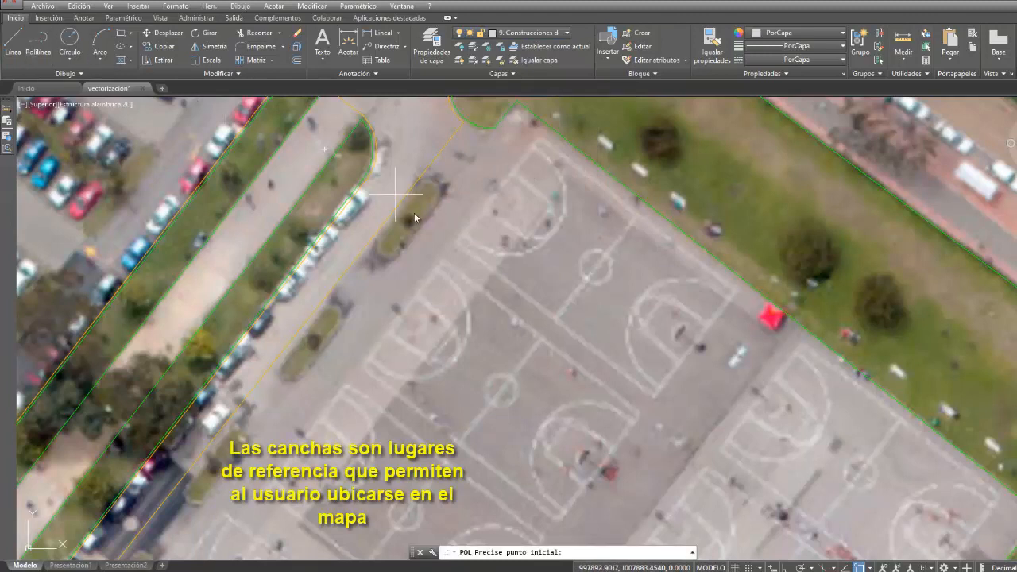
{"action": "left_click", "coordinate": [457, 243]}
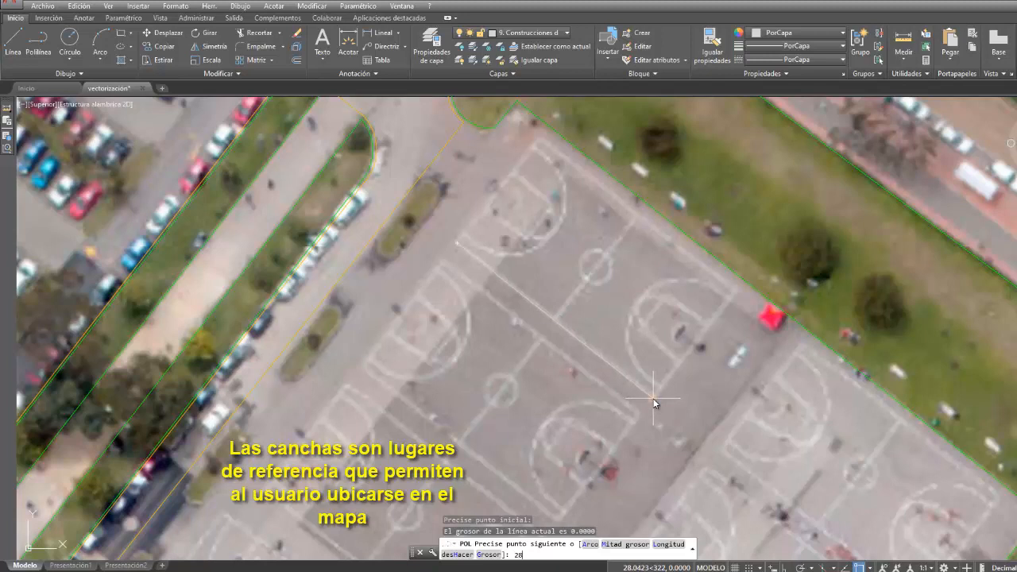
{"action": "type", "text": "28"}
{"action": "key", "text": "Return"}
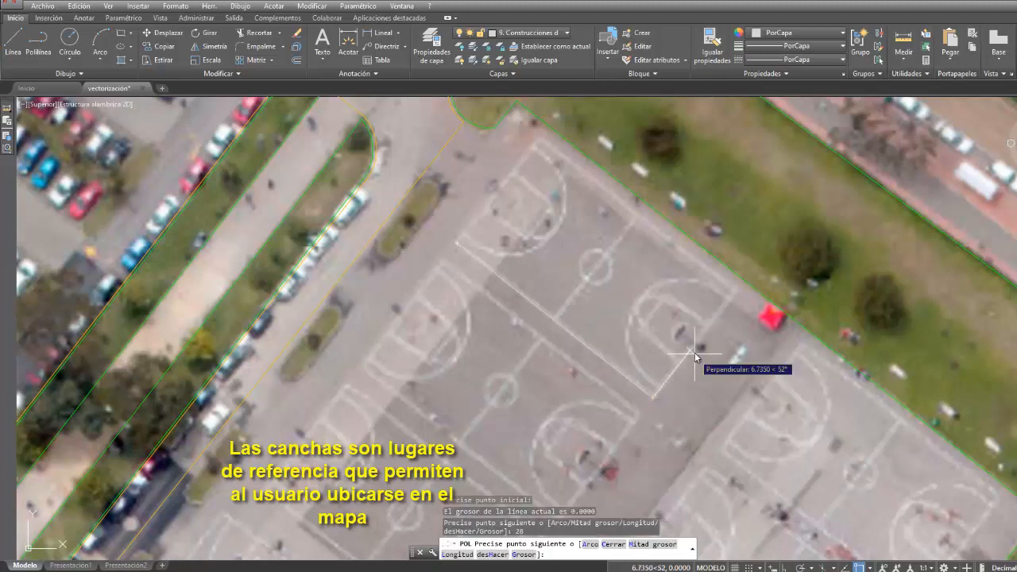
{"action": "type", "text": "15"}
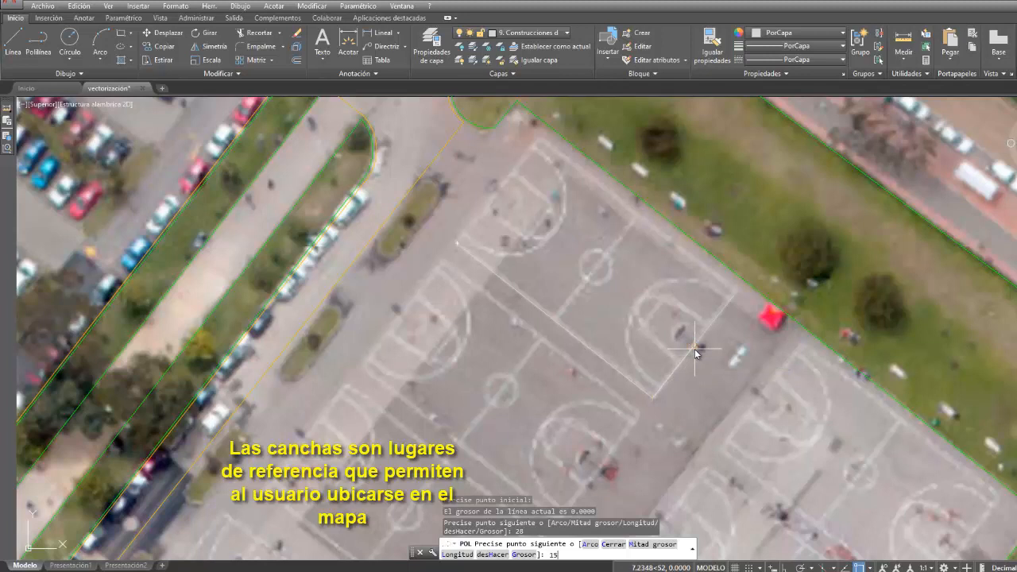
{"action": "key", "text": "Return"}
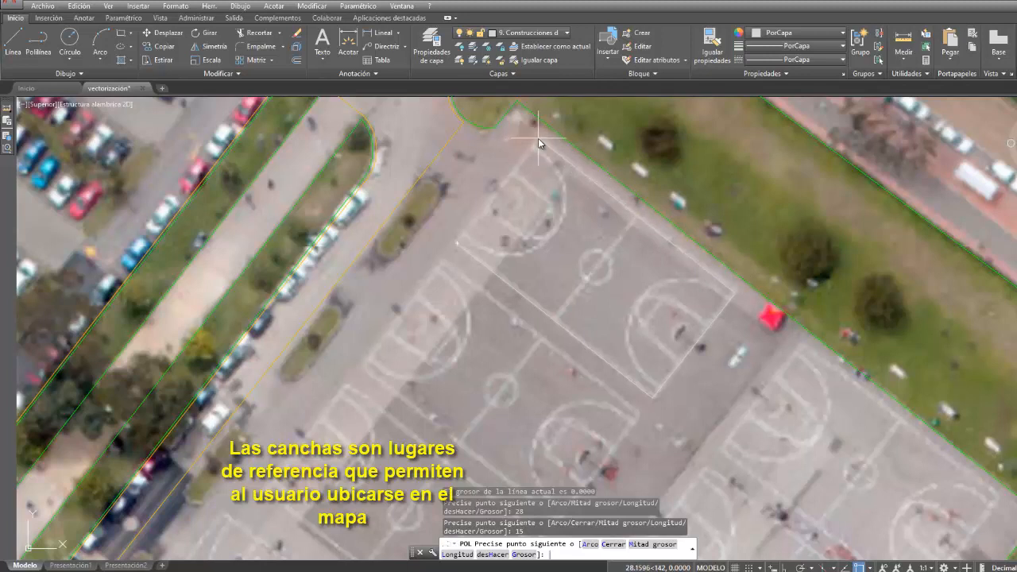
{"action": "key", "text": "Return"}
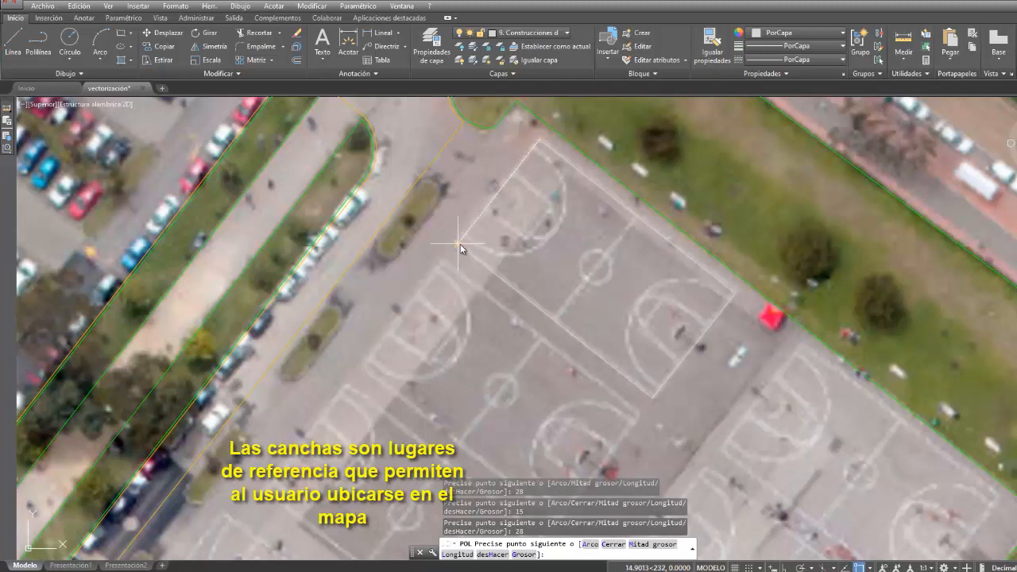
{"action": "key", "text": "Return"}
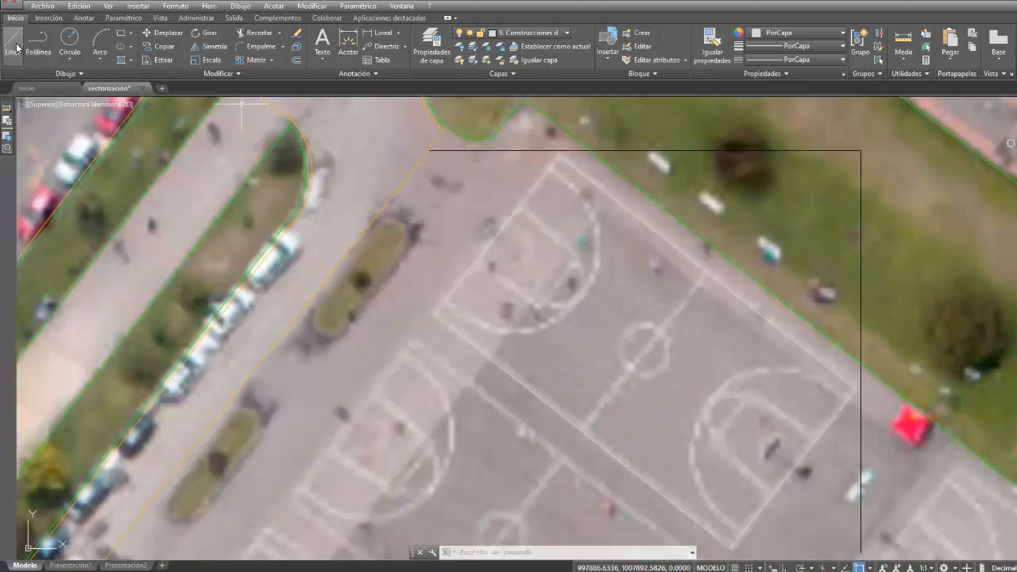
- Draw the court's halfway line as a polyline between the midpoints of its two long sides
{"action": "left_click", "coordinate": [37, 44]}
{"action": "left_click", "coordinate": [589, 434]}
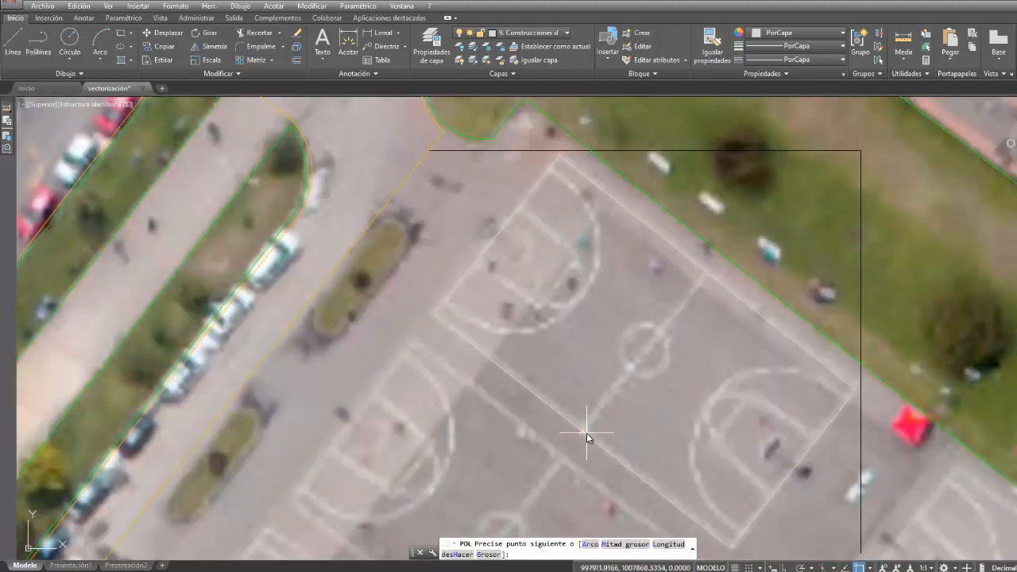
{"action": "left_click", "coordinate": [705, 274]}
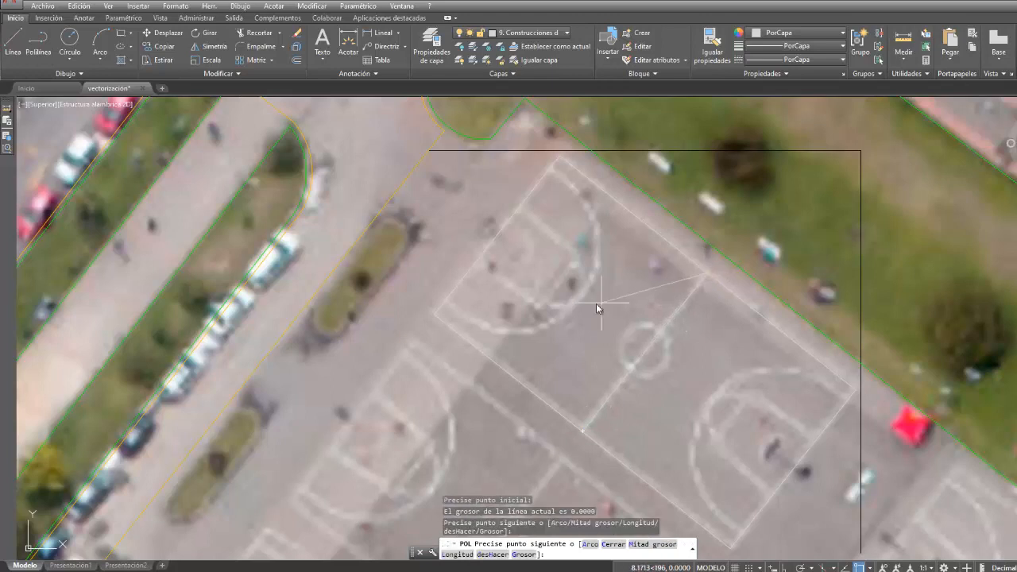
- Draw the court's centre circle, centred on the halfway line and matching the painted circle
{"action": "left_click", "coordinate": [69, 45]}
{"action": "left_click", "coordinate": [645, 351]}
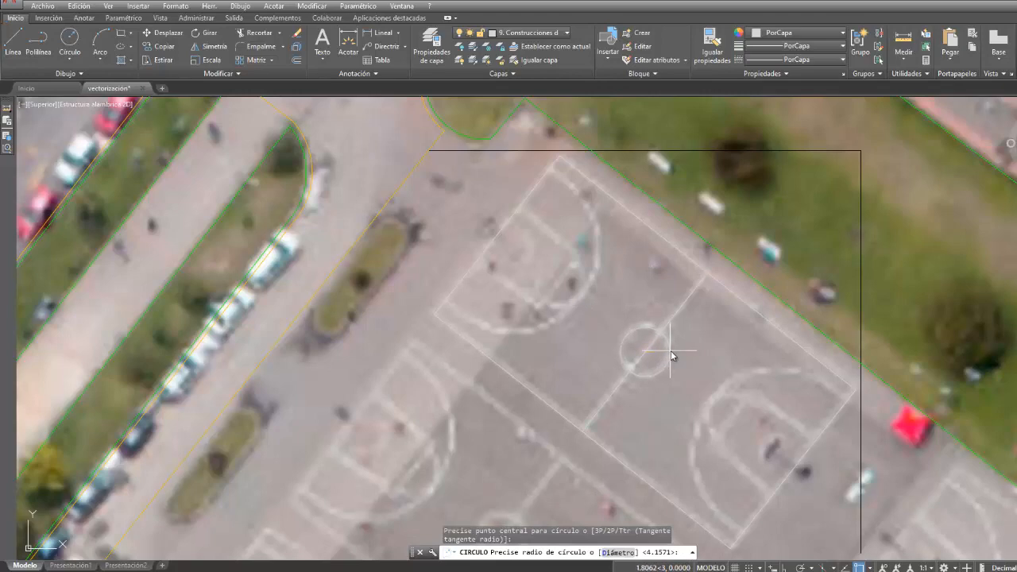
{"action": "left_click", "coordinate": [713, 338]}
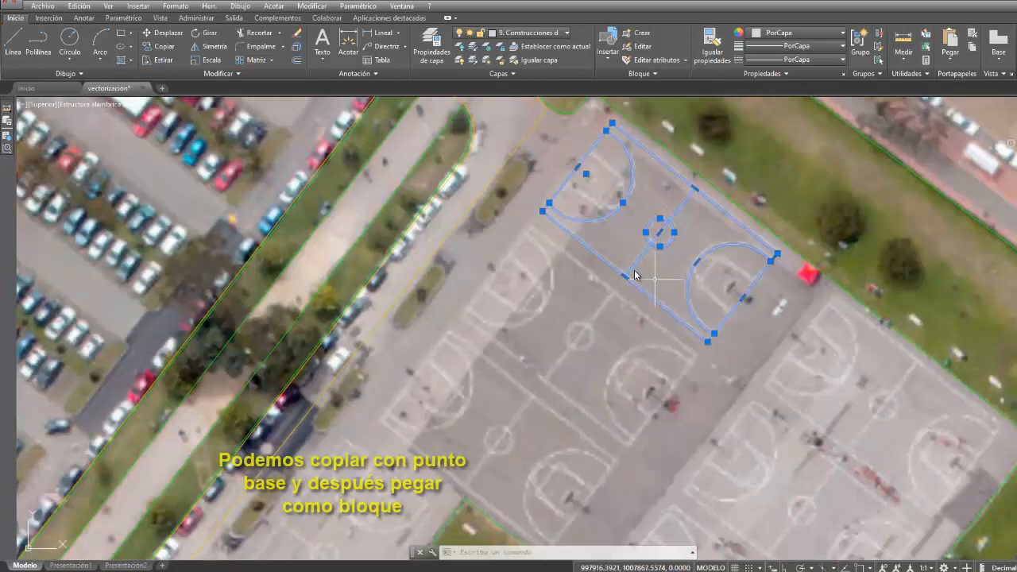
- Copy the court drawing with its west corner as base point and paste it as a block on the two adjoining courts to the southwest
{"action": "left_click", "coordinate": [79, 6]}
{"action": "left_click", "coordinate": [103, 70]}
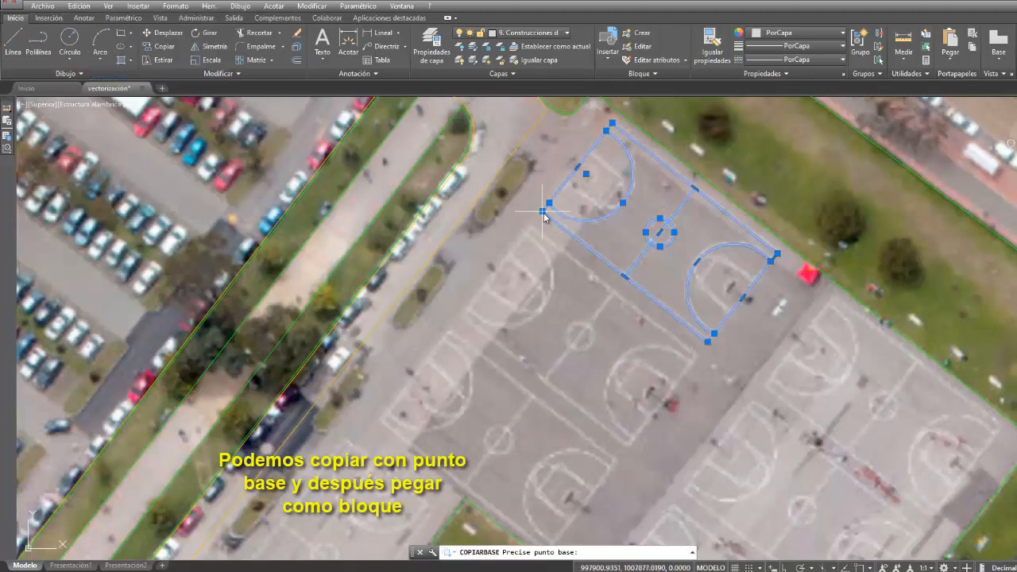
{"action": "left_click", "coordinate": [544, 213]}
{"action": "left_click", "coordinate": [79, 6]}
{"action": "left_click", "coordinate": [104, 111]}
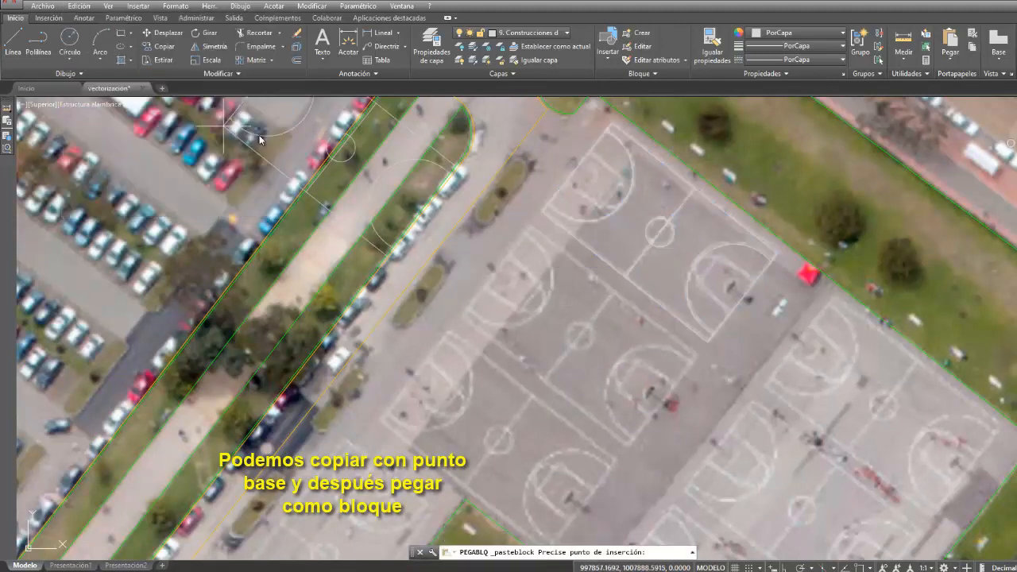
{"action": "scroll", "coordinate": [461, 314], "scroll_direction": "down", "scroll_amount": 2}
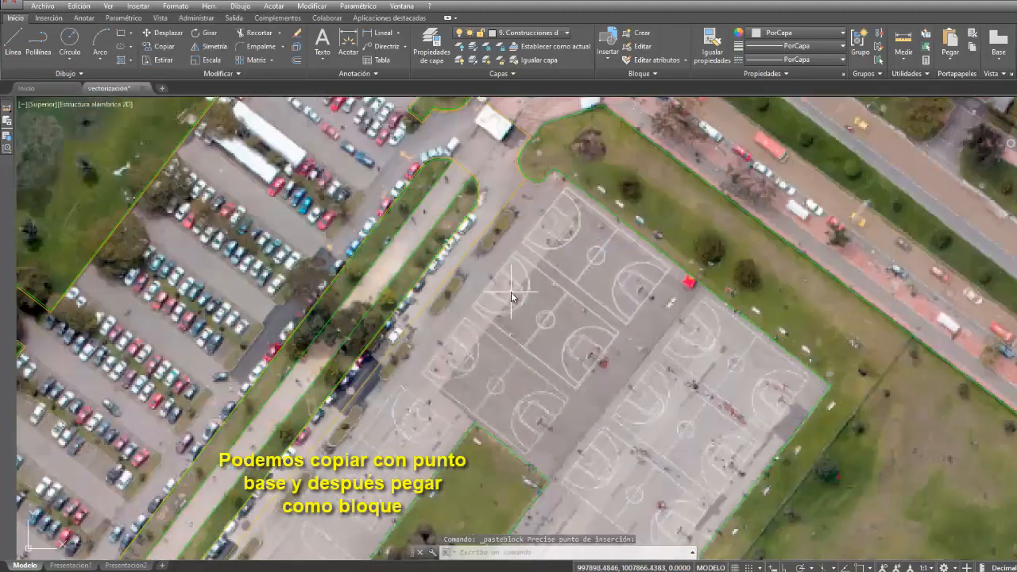
{"action": "right_click", "coordinate": [491, 259]}
{"action": "left_click", "coordinate": [492, 263]}
{"action": "left_click", "coordinate": [465, 287]}
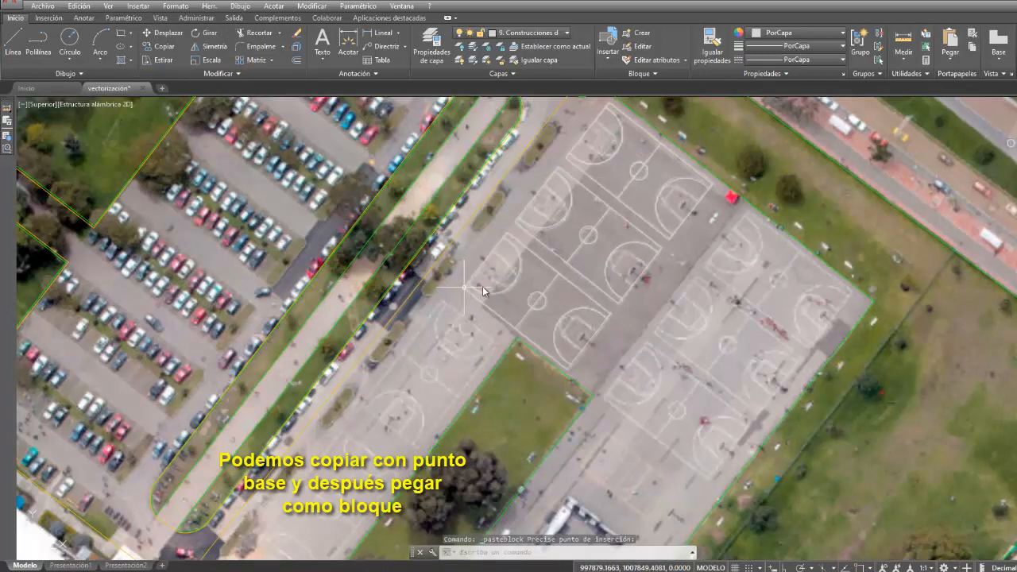
- Paste the court block over the three courts of the eastern group, matching their west corners
{"action": "right_click", "coordinate": [681, 322]}
{"action": "left_click", "coordinate": [681, 322]}
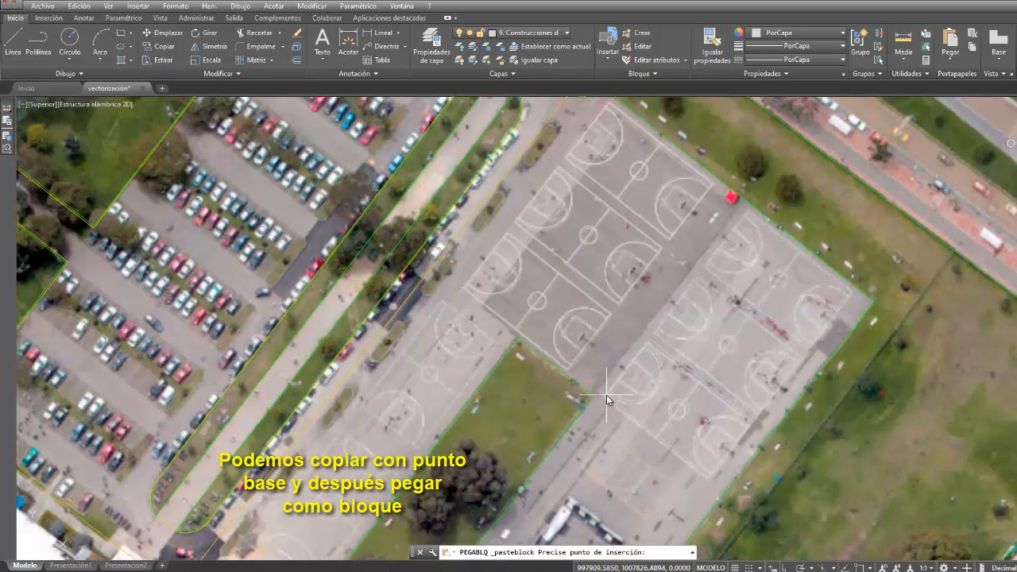
{"action": "left_click", "coordinate": [656, 332]}
{"action": "right_click", "coordinate": [715, 256]}
{"action": "left_click", "coordinate": [732, 261]}
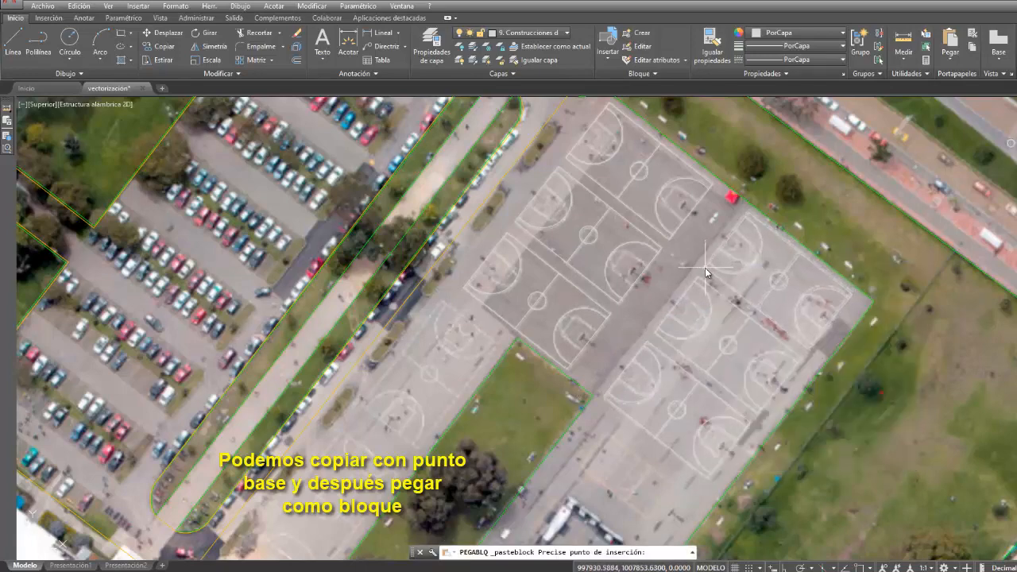
{"action": "left_click", "coordinate": [706, 268]}
- Paste another court block on the court northwest of the rectangular green area
{"action": "middle_click_drag", "start_coordinate": [454, 347], "coordinate": [563, 213]}
{"action": "scroll", "coordinate": [541, 211], "scroll_direction": "up", "scroll_amount": 2}
{"action": "right_click", "coordinate": [541, 211]}
{"action": "left_click", "coordinate": [558, 217]}
{"action": "left_click", "coordinate": [493, 217]}
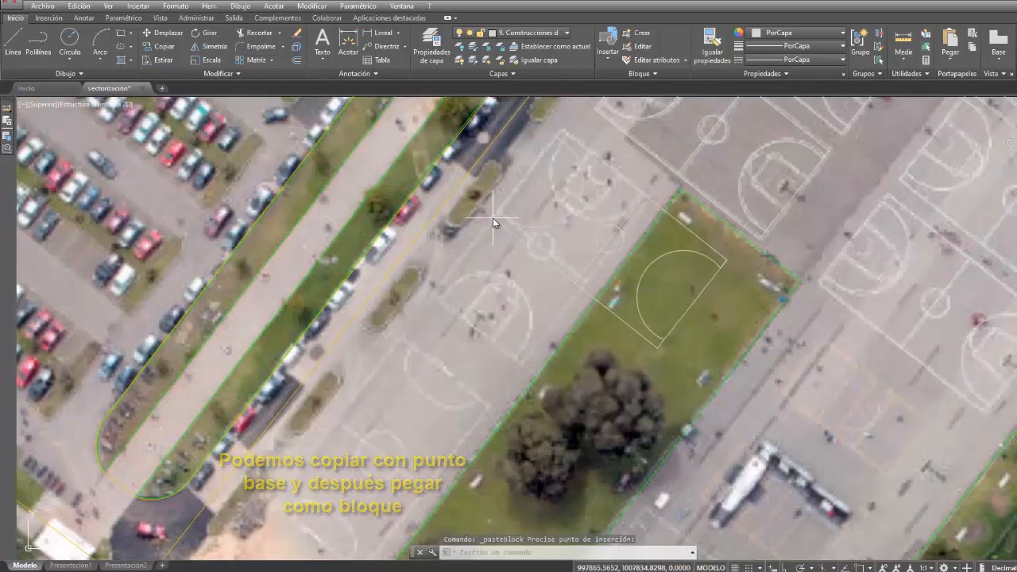
- Rotate this court block about its west corner until its long sides run parallel to the green area's edge
{"action": "left_click", "coordinate": [311, 6]}
{"action": "left_click", "coordinate": [326, 183]}
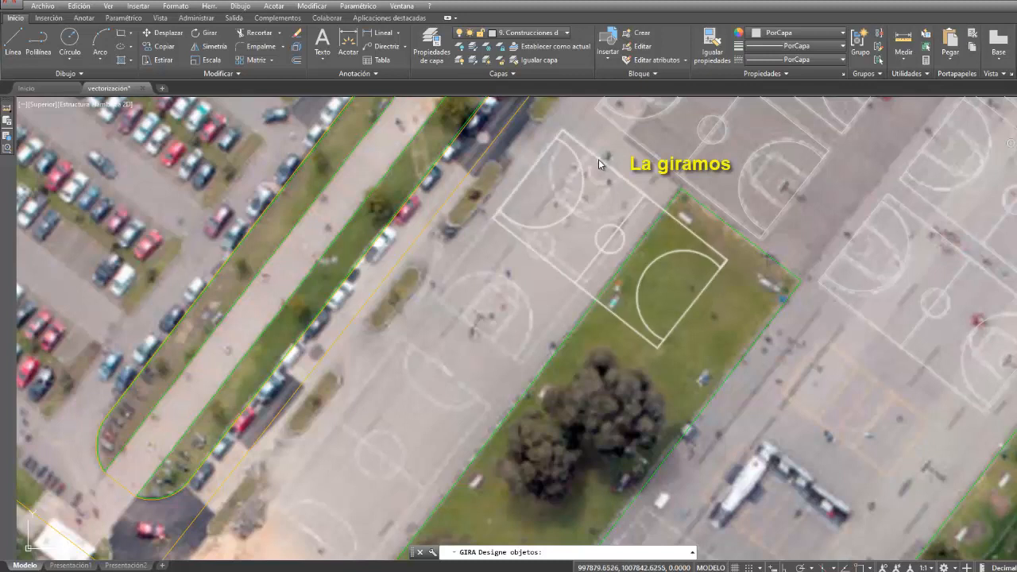
{"action": "left_click", "coordinate": [598, 159]}
{"action": "key", "text": "Return"}
{"action": "key", "text": "F3"}
{"action": "left_click", "coordinate": [494, 215]}
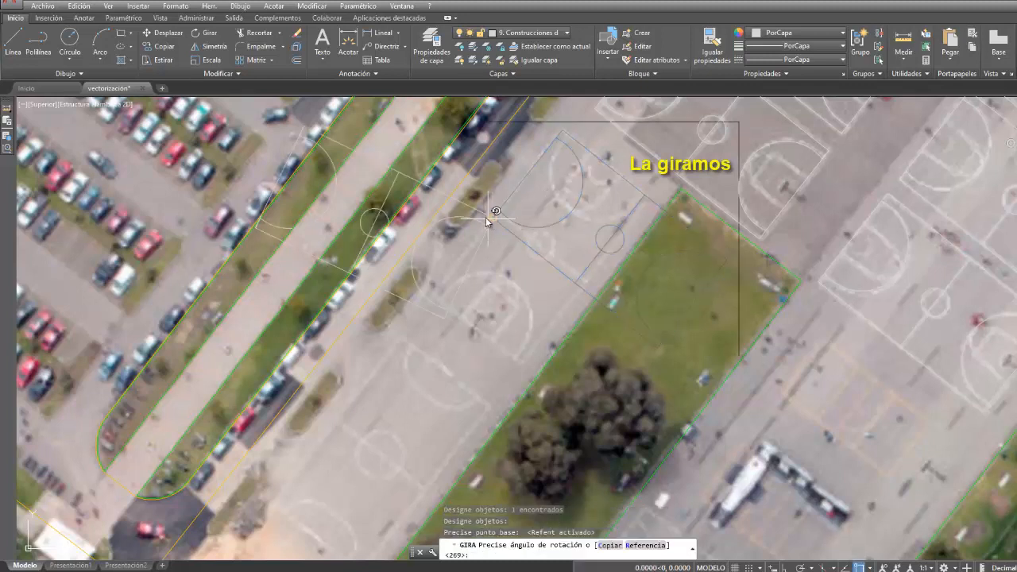
{"action": "left_click", "coordinate": [493, 379]}
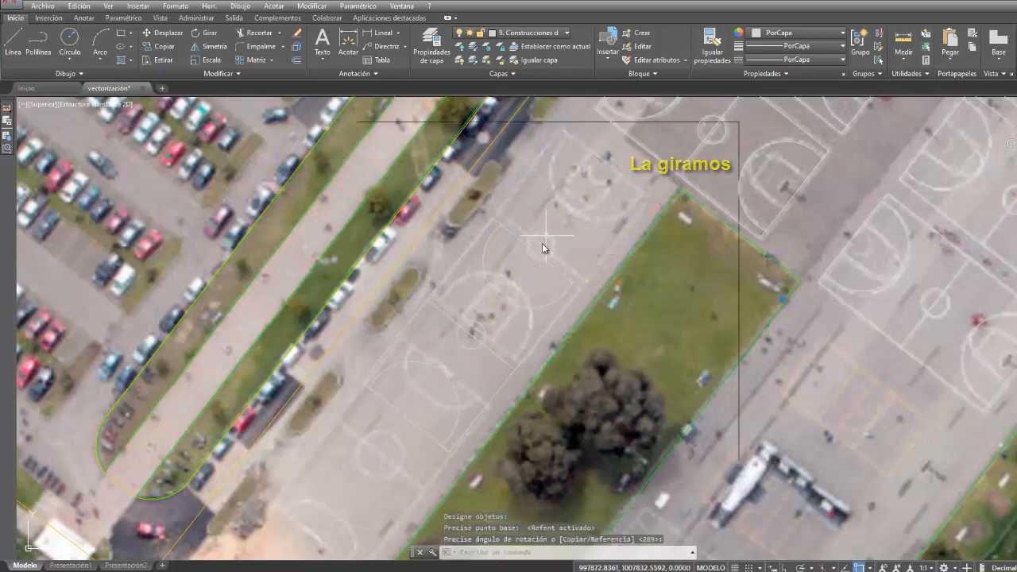
- Move the rotated court block by its insertion point to the north corner of the painted court
{"action": "left_click", "coordinate": [546, 242]}
{"action": "key", "text": "Escape"}
{"action": "left_click", "coordinate": [548, 258]}
{"action": "left_click", "coordinate": [492, 219]}
{"action": "left_click", "coordinate": [561, 128]}
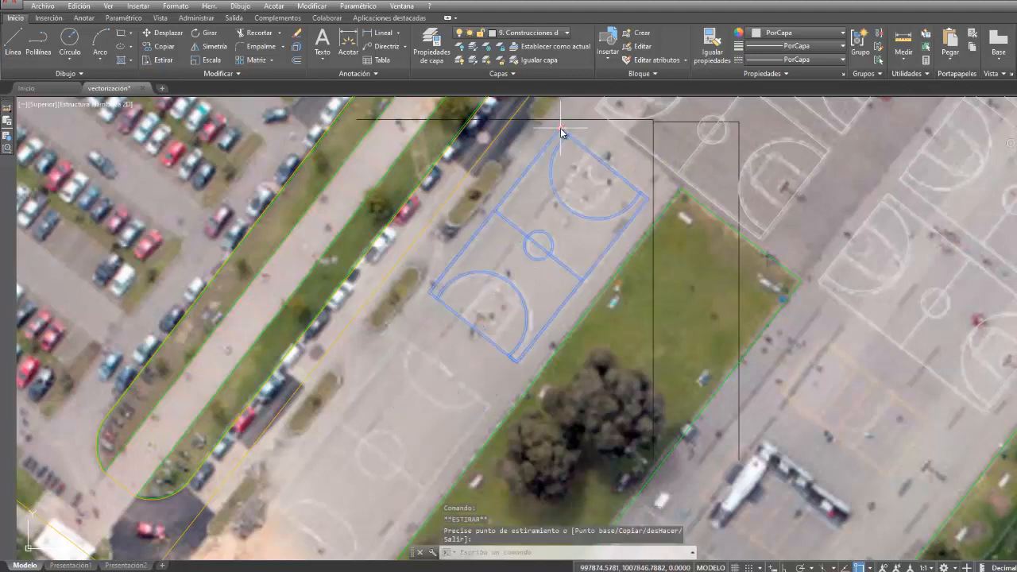
- Copy the rotated court with its north corner as base point and paste it as a block over the next court to the southwest
{"action": "left_click", "coordinate": [79, 6]}
{"action": "left_click", "coordinate": [103, 74]}
{"action": "left_click", "coordinate": [559, 128]}
{"action": "left_click", "coordinate": [79, 6]}
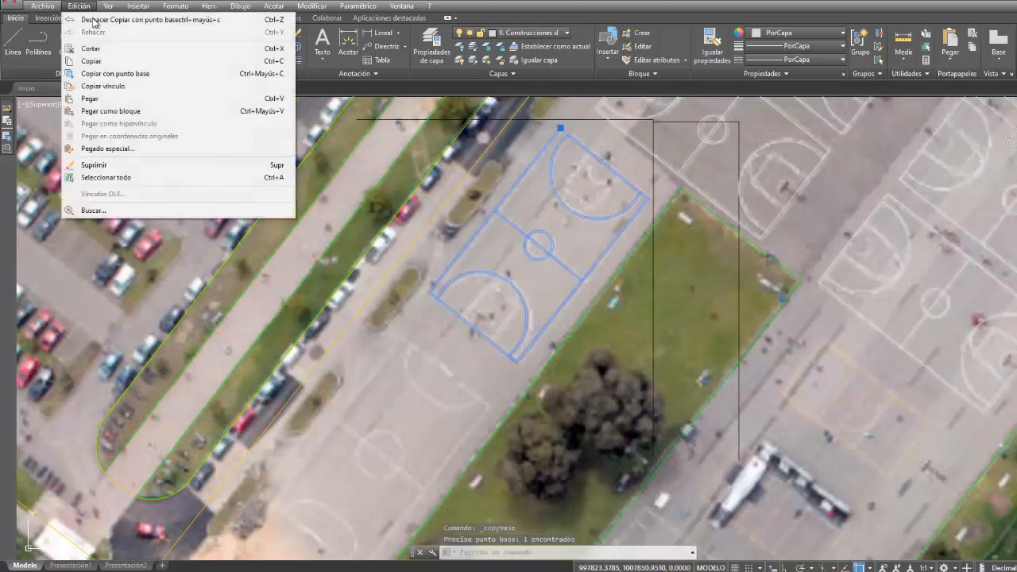
{"action": "left_click", "coordinate": [103, 111]}
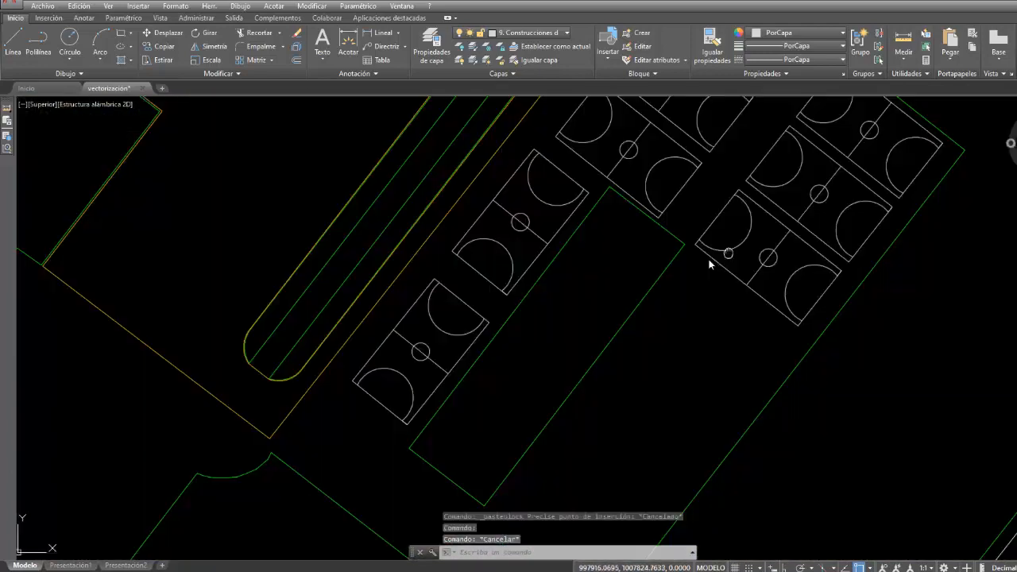
{"action": "scroll", "coordinate": [666, 372], "scroll_direction": "up", "scroll_amount": 3}
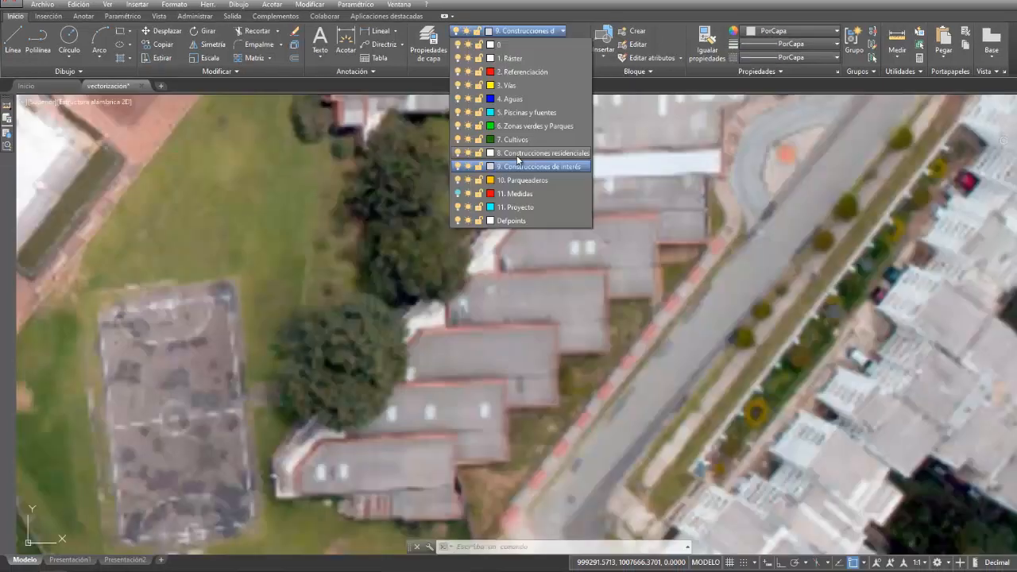
{"action": "left_click", "coordinate": [509, 163]}
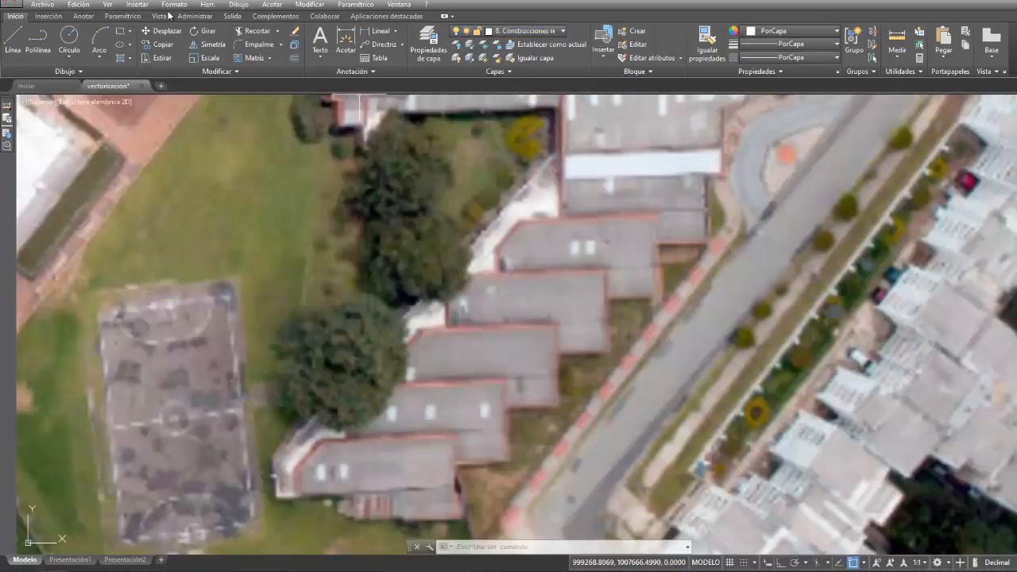
- Trace the northernmost of the five staggered roofs with a closed polyline, including its step and bevelled corner
{"action": "left_click", "coordinate": [38, 40]}
{"action": "left_click", "coordinate": [520, 221]}
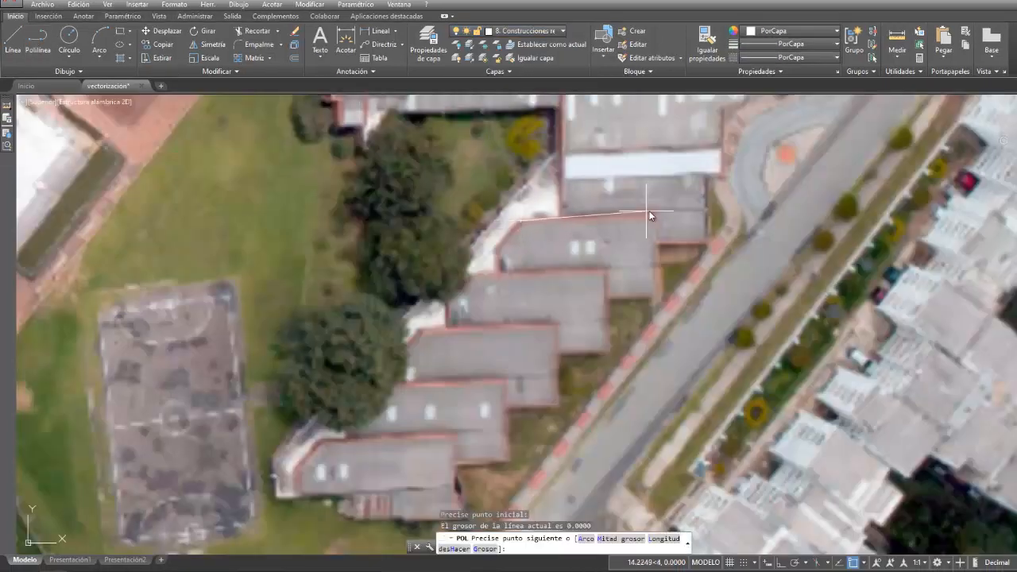
{"action": "left_click", "coordinate": [655, 218]}
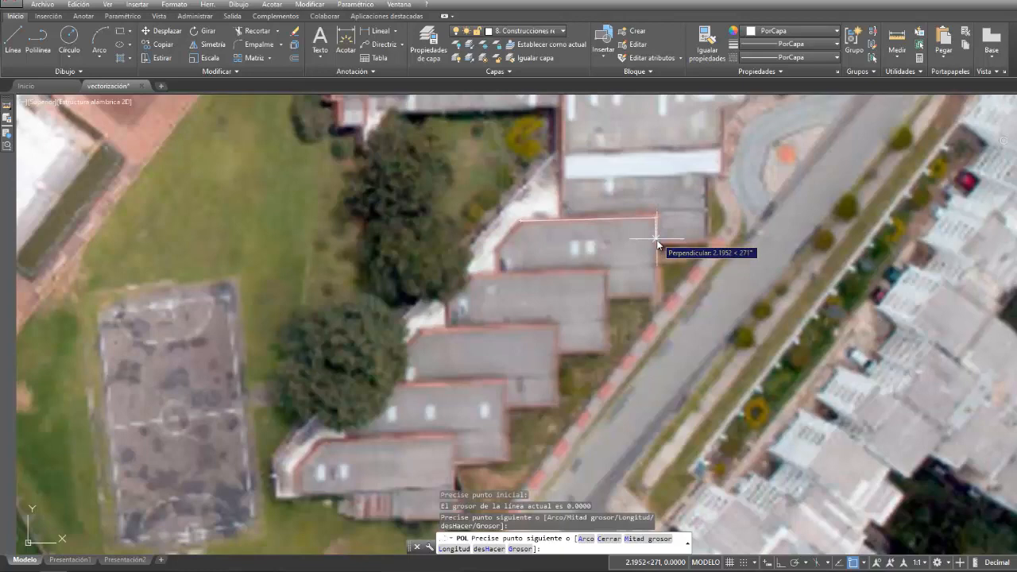
{"action": "left_click", "coordinate": [656, 299]}
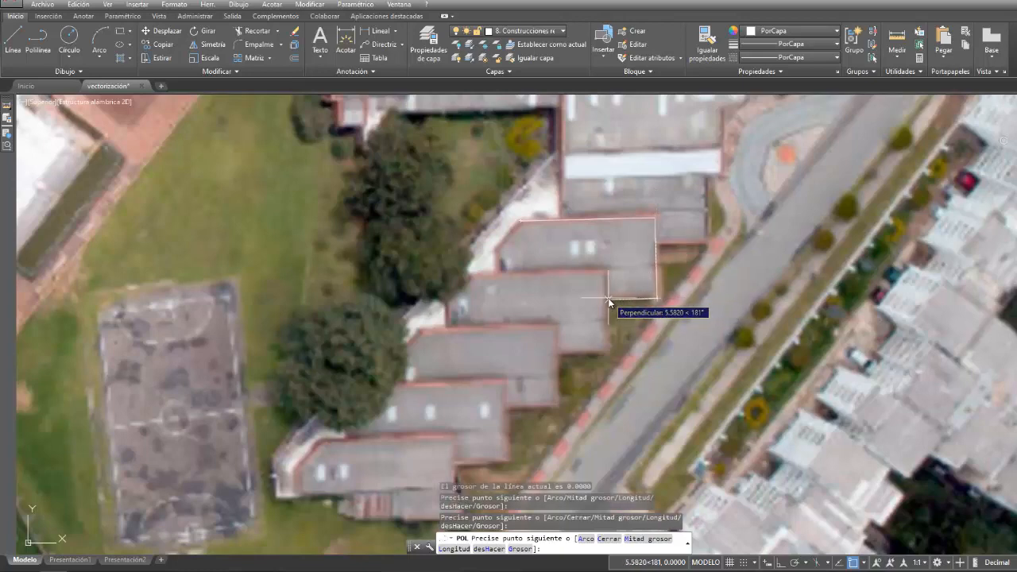
{"action": "left_click", "coordinate": [609, 300]}
{"action": "left_click", "coordinate": [608, 271]}
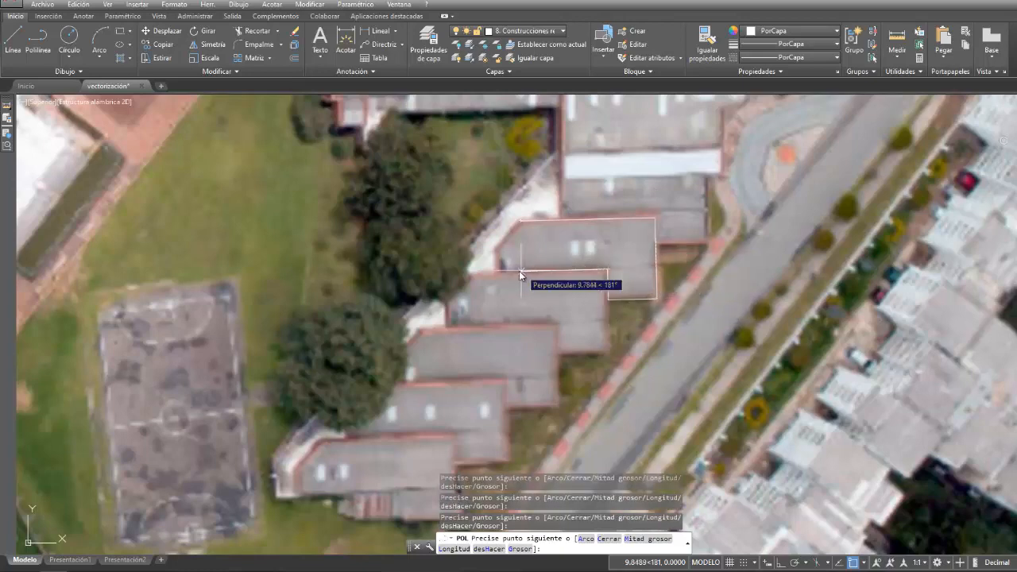
{"action": "left_click", "coordinate": [497, 271]}
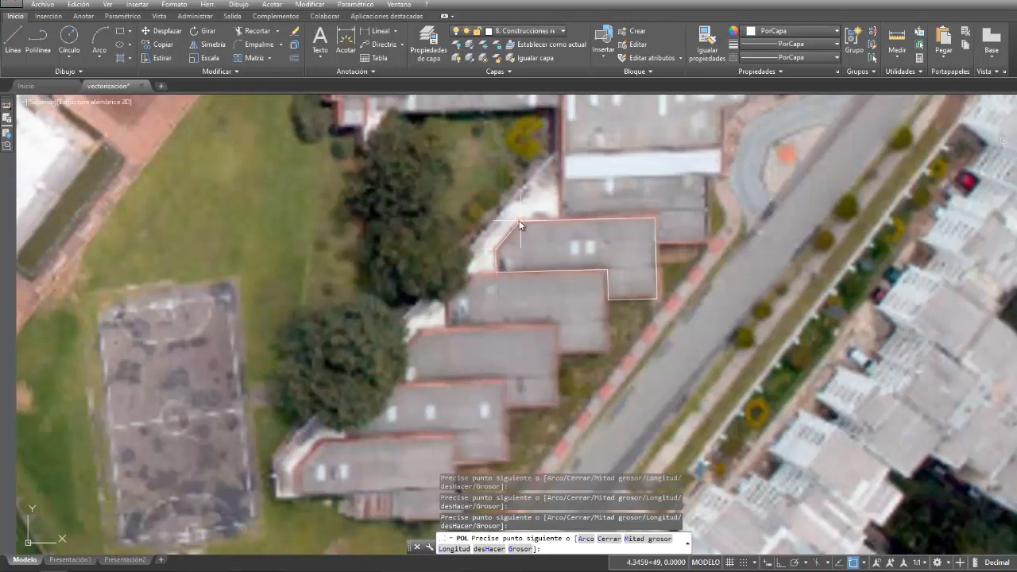
{"action": "key", "text": "Escape"}
- Copy the traced roof outline with its northeast corner as base point
{"action": "left_click", "coordinate": [79, 4]}
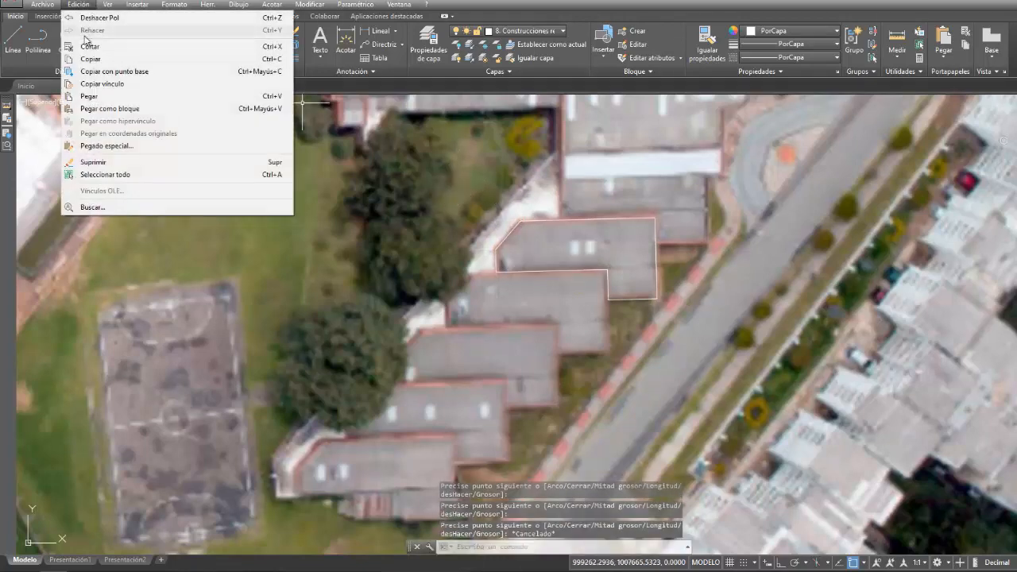
{"action": "left_click", "coordinate": [111, 70]}
{"action": "left_click", "coordinate": [656, 223]}
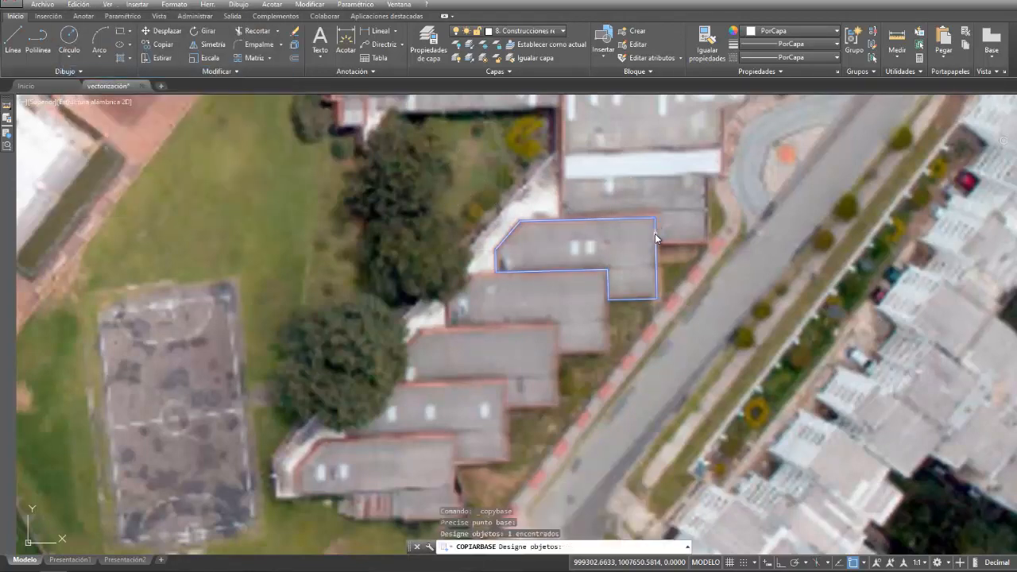
{"action": "key", "text": "Return"}
- Turn off object snap and paste the roof outline as a block over the second staggered roof
{"action": "left_click", "coordinate": [78, 5]}
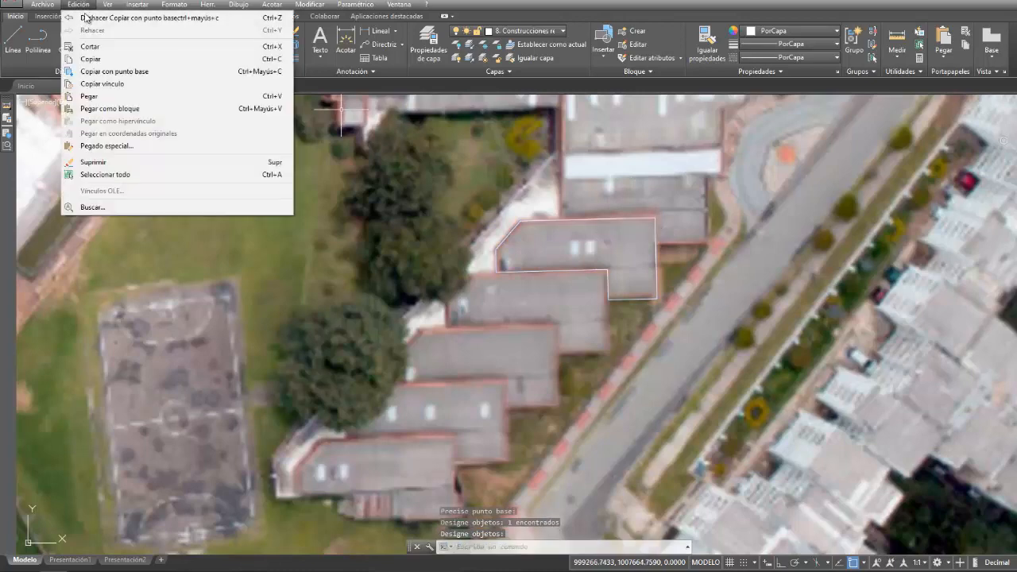
{"action": "left_click", "coordinate": [110, 108]}
{"action": "left_click", "coordinate": [853, 563]}
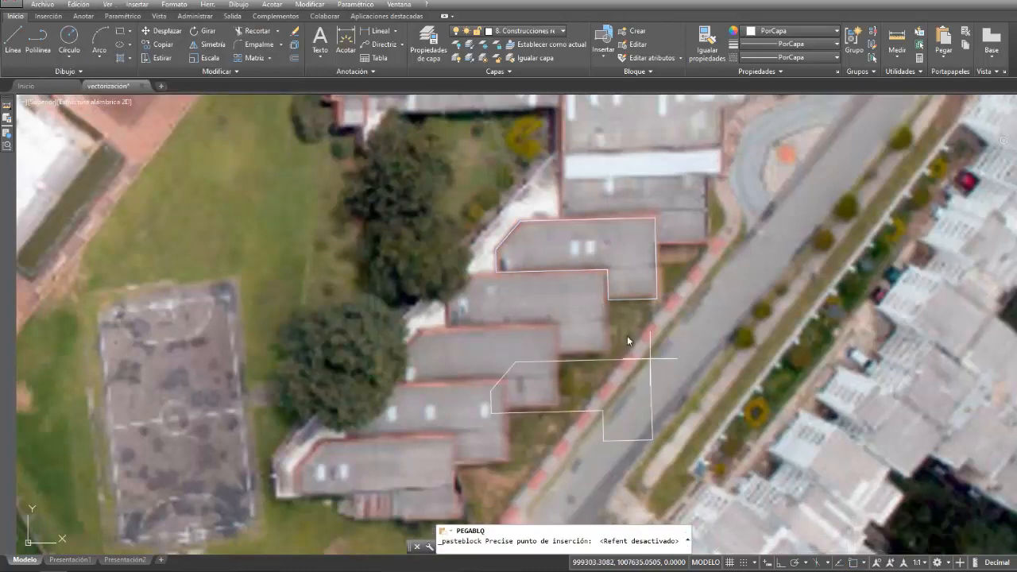
{"action": "scroll", "coordinate": [604, 274], "scroll_direction": "up", "scroll_amount": 2}
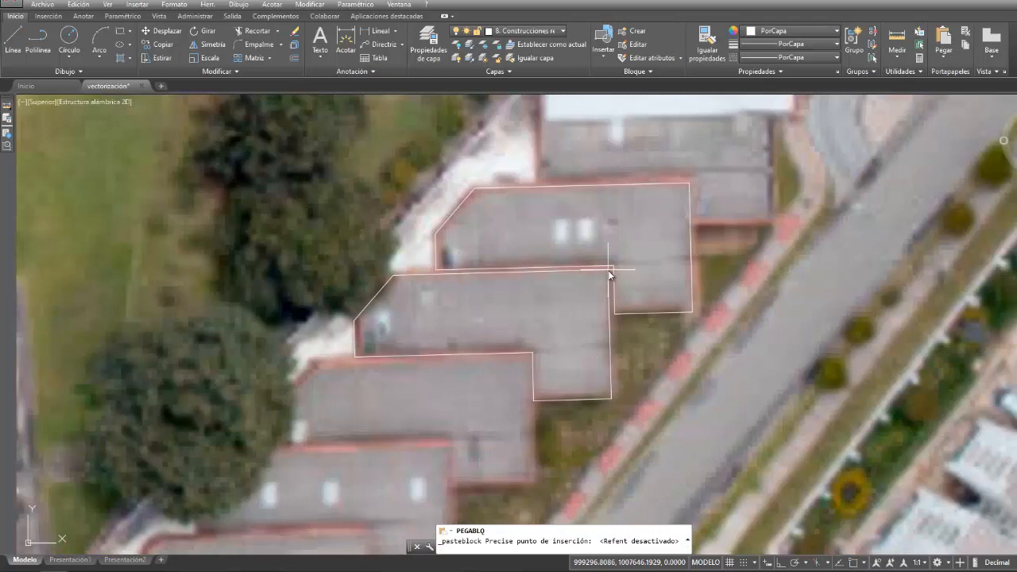
{"action": "left_click", "coordinate": [608, 272]}
- Paste the roof block over the third, fourth and fifth staggered roofs, aligning each northeast corner
{"action": "right_click", "coordinate": [728, 284]}
{"action": "left_click", "coordinate": [795, 291]}
{"action": "scroll", "coordinate": [763, 310], "scroll_direction": "down", "scroll_amount": 3}
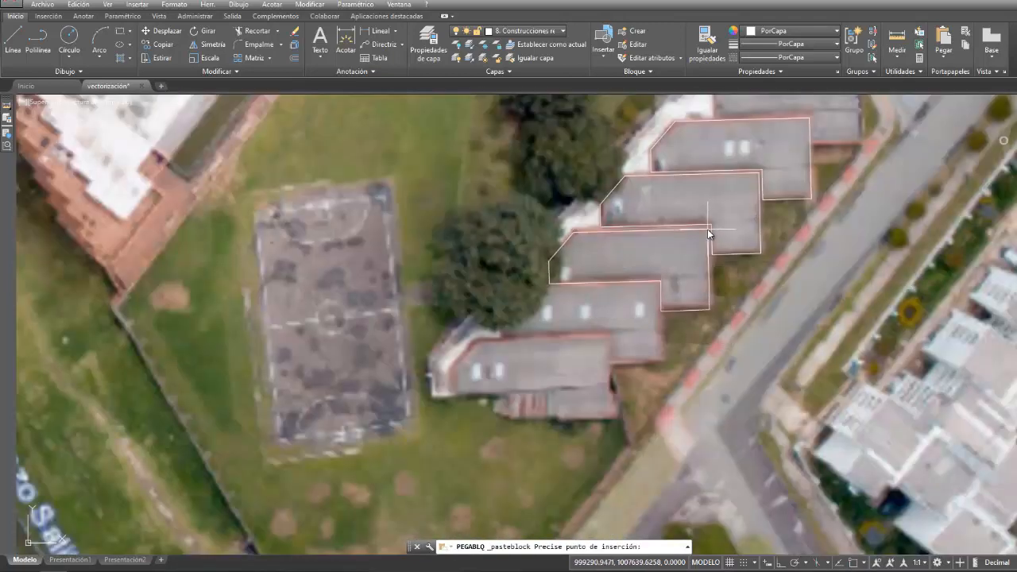
{"action": "left_click", "coordinate": [708, 228]}
{"action": "right_click", "coordinate": [793, 292]}
{"action": "left_click", "coordinate": [819, 302]}
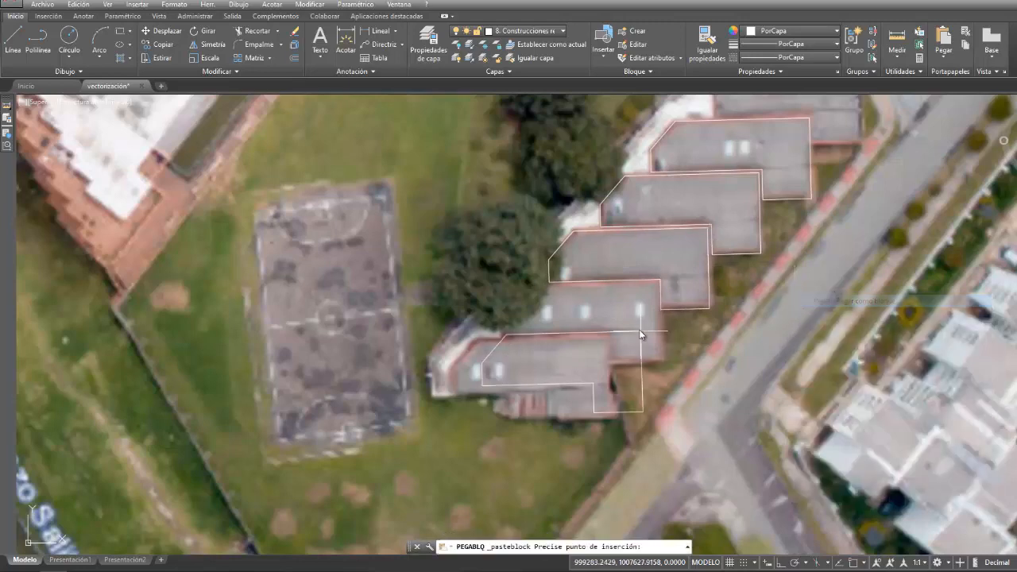
{"action": "left_click", "coordinate": [658, 282]}
{"action": "right_click", "coordinate": [811, 294]}
{"action": "left_click", "coordinate": [819, 302]}
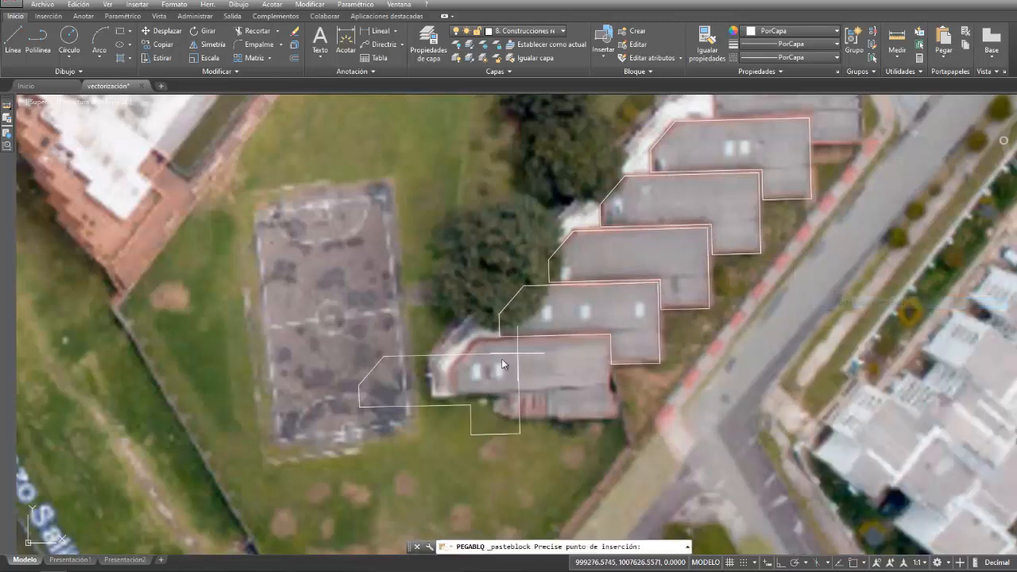
{"action": "left_click", "coordinate": [610, 339]}
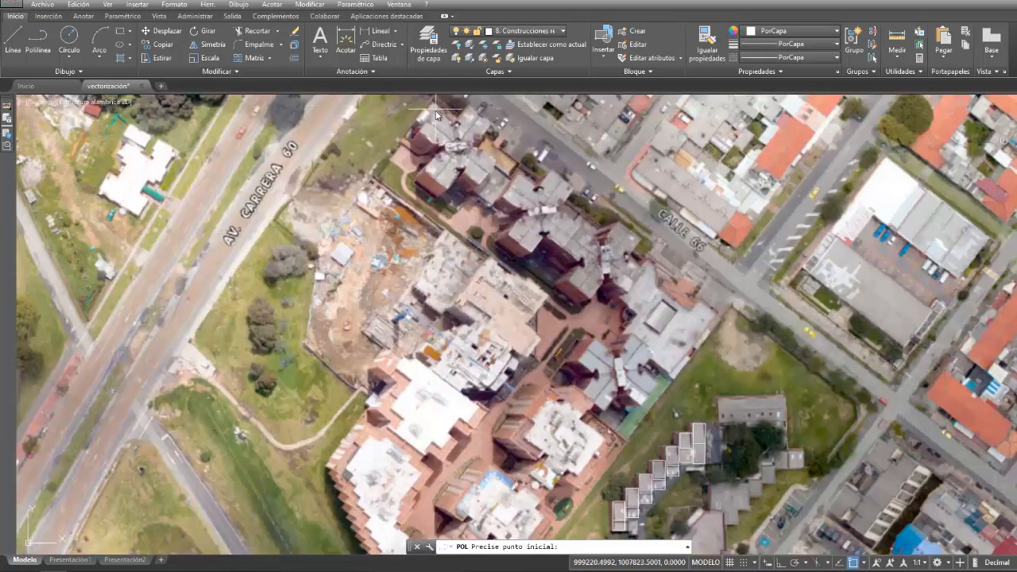
- Trace the northernmost cross-shaped roof southwest of Calle 66 with a polyline following its stepped corners
{"action": "left_click", "coordinate": [441, 119]}
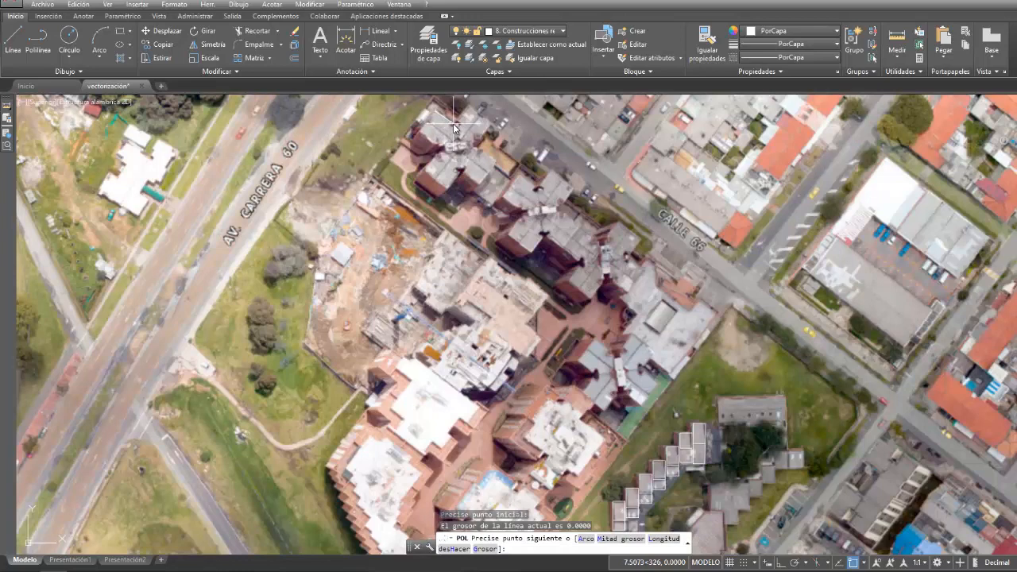
{"action": "left_click", "coordinate": [455, 127]}
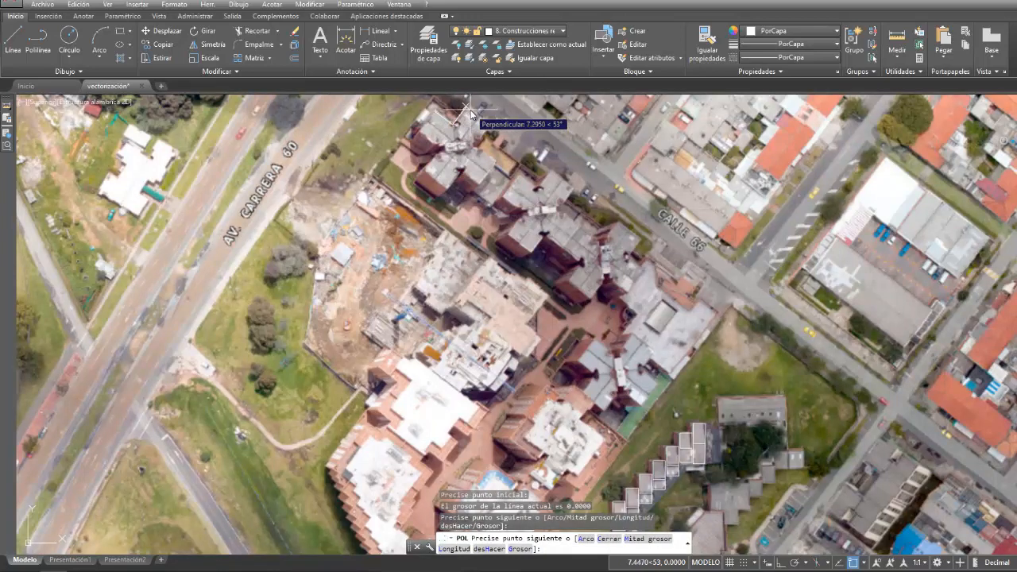
{"action": "left_click", "coordinate": [473, 113]}
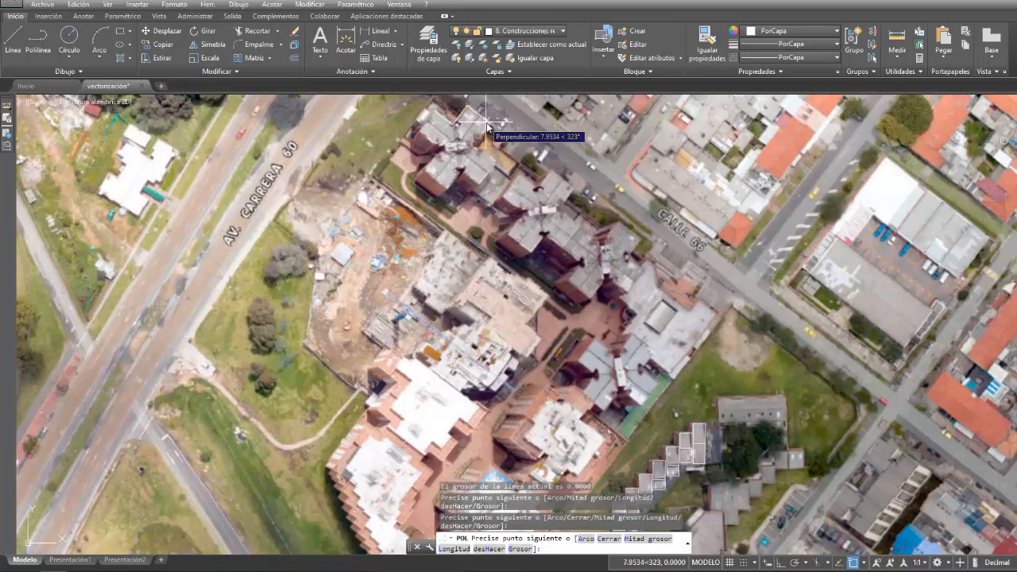
{"action": "left_click", "coordinate": [490, 131]}
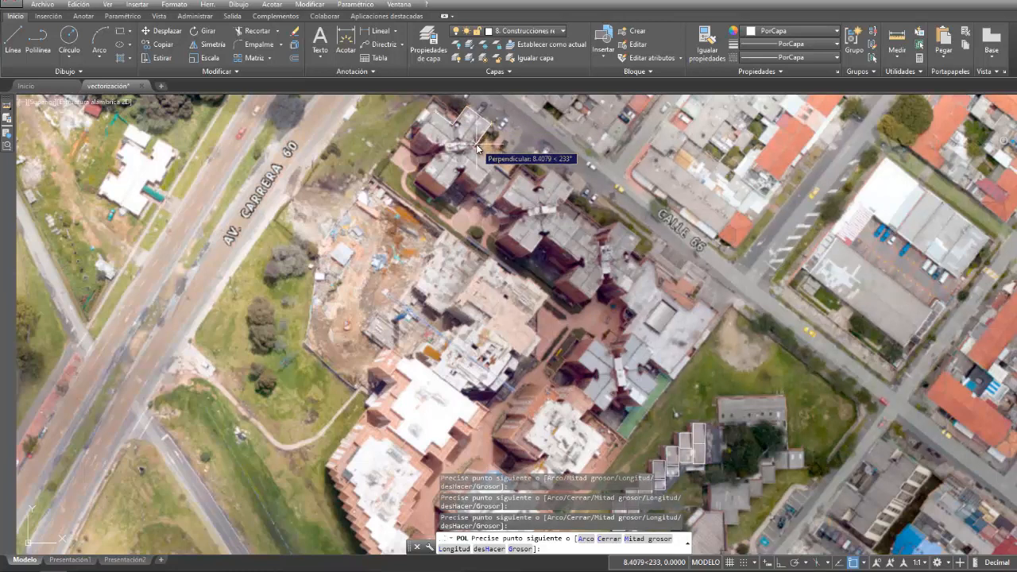
{"action": "left_click", "coordinate": [478, 147]}
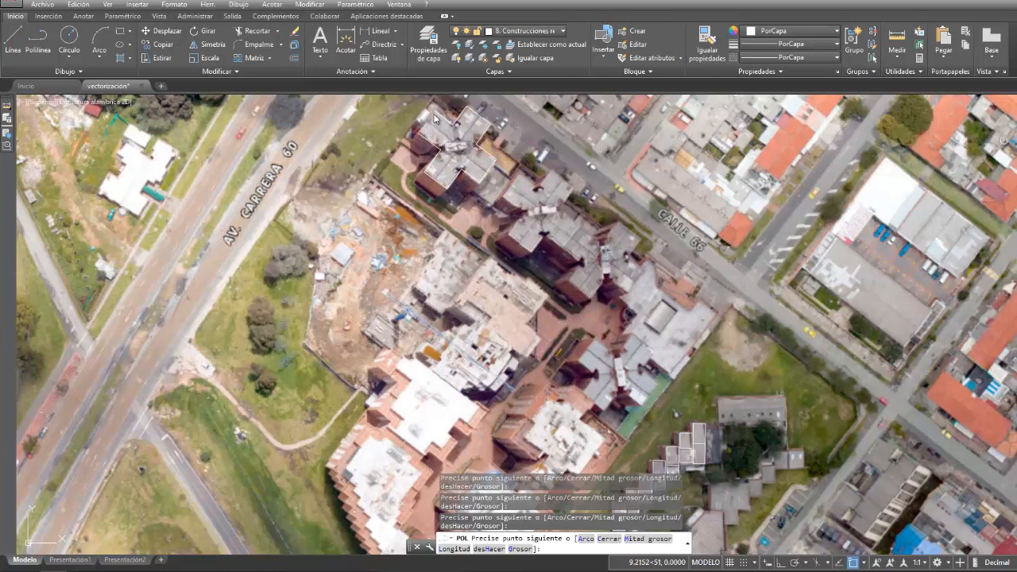
{"action": "key", "text": "Escape"}
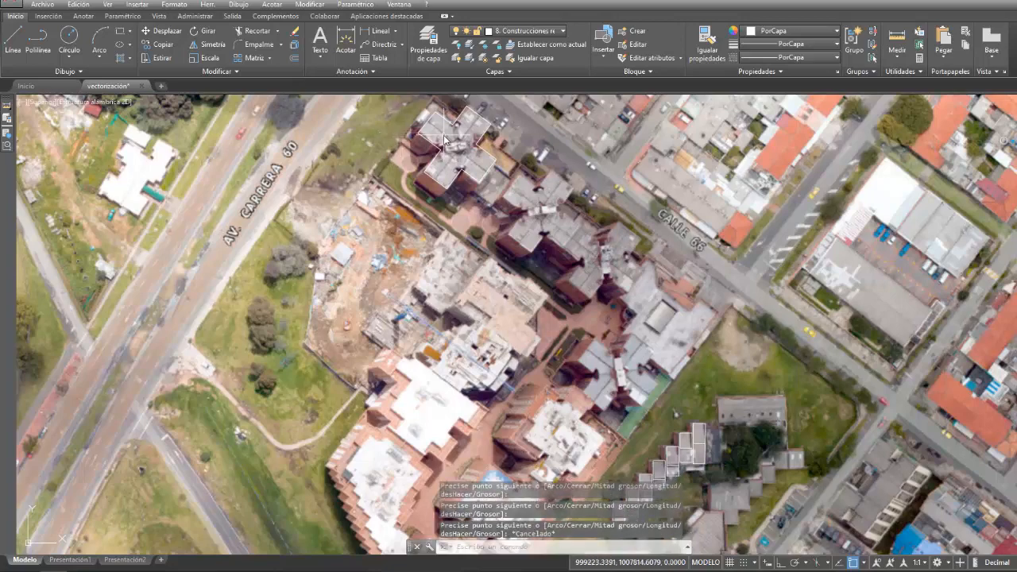
- Select the traced cross-shaped roof outline for refining its inner corners
{"action": "scroll", "coordinate": [477, 113], "scroll_direction": "down", "scroll_amount": 2}
{"action": "middle_click_drag", "start_coordinate": [510, 120], "coordinate": [507, 185]}
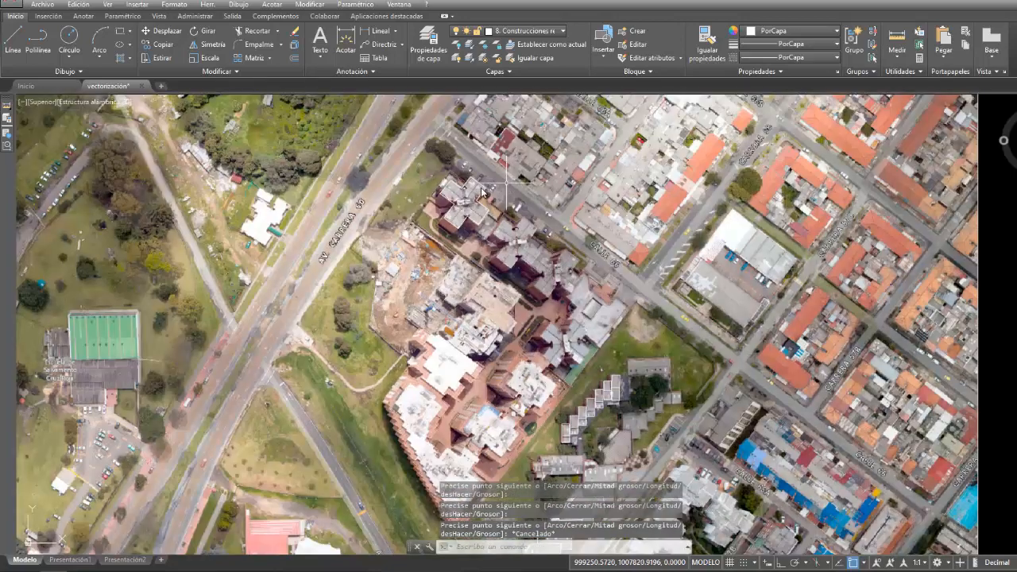
{"action": "scroll", "coordinate": [448, 194], "scroll_direction": "up", "scroll_amount": 5}
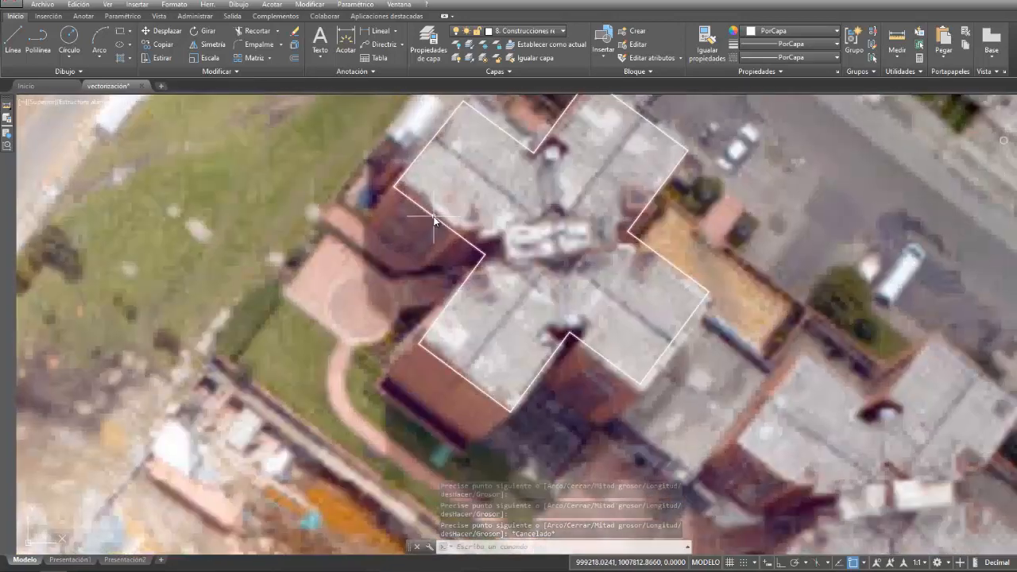
{"action": "left_click", "coordinate": [438, 219]}
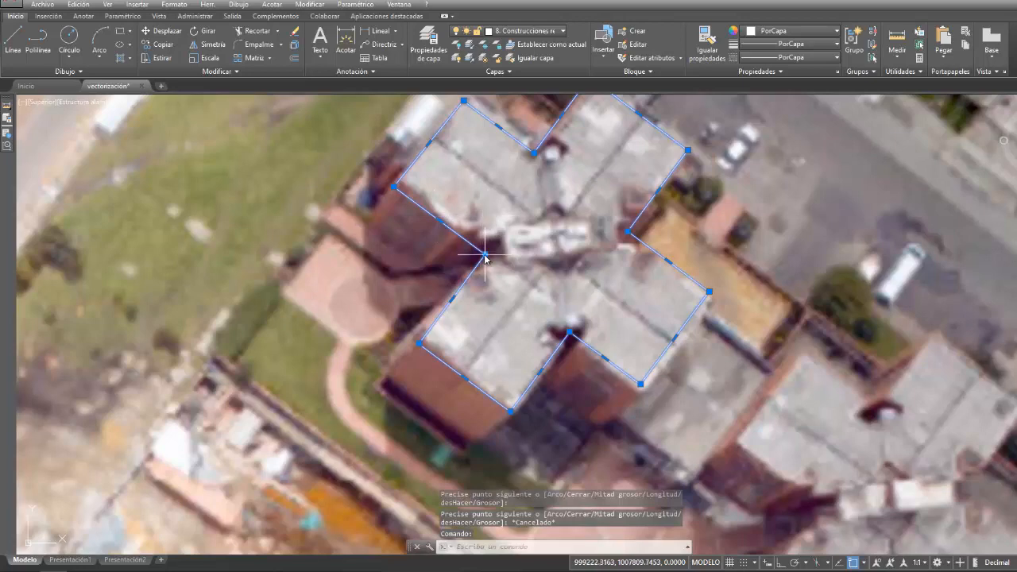
{"action": "mouse_move", "coordinate": [484, 256]}
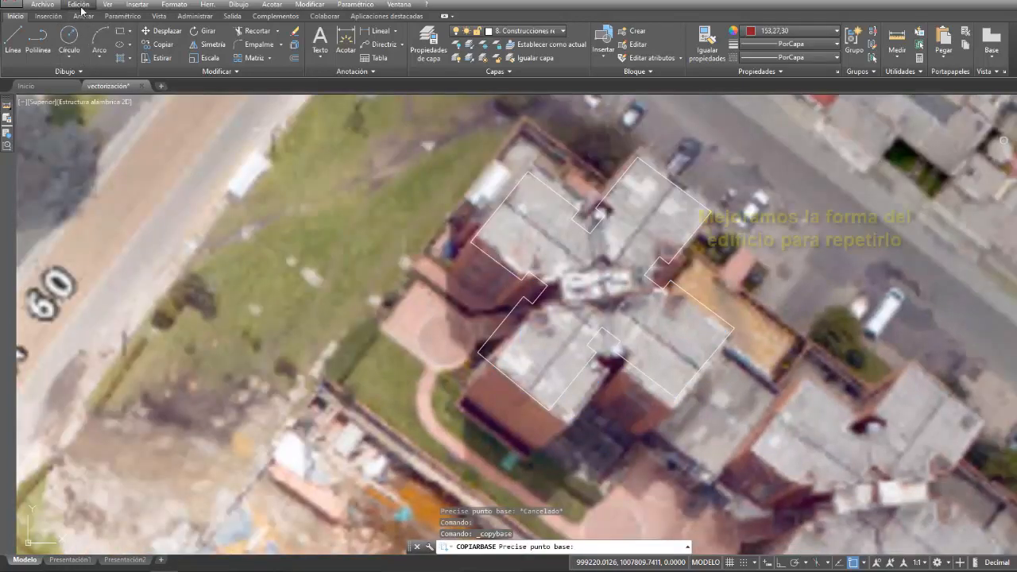
- Copy the refined cross-shaped roof outline with its north corner as base point
{"action": "left_click", "coordinate": [82, 7]}
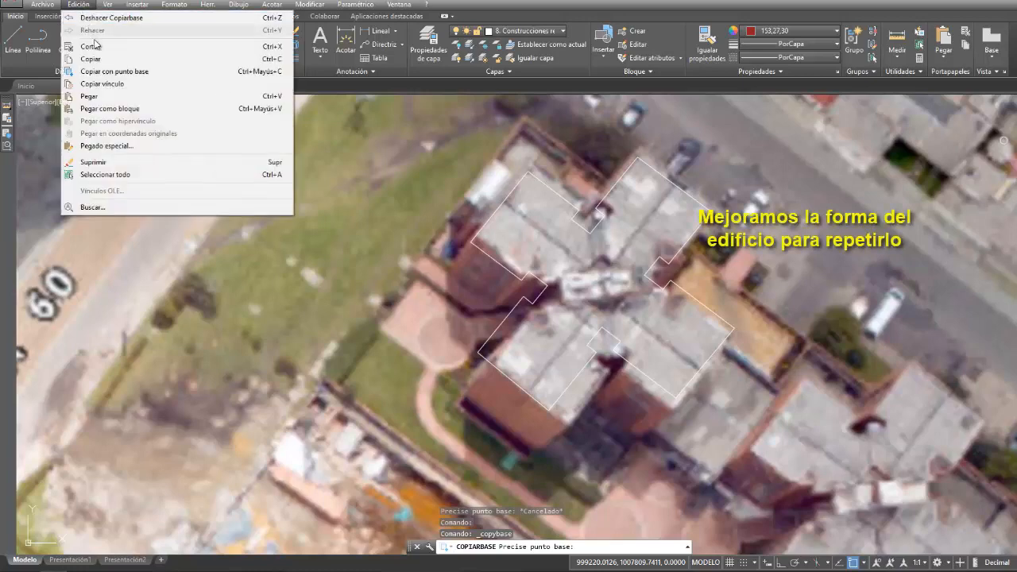
{"action": "left_click", "coordinate": [100, 72]}
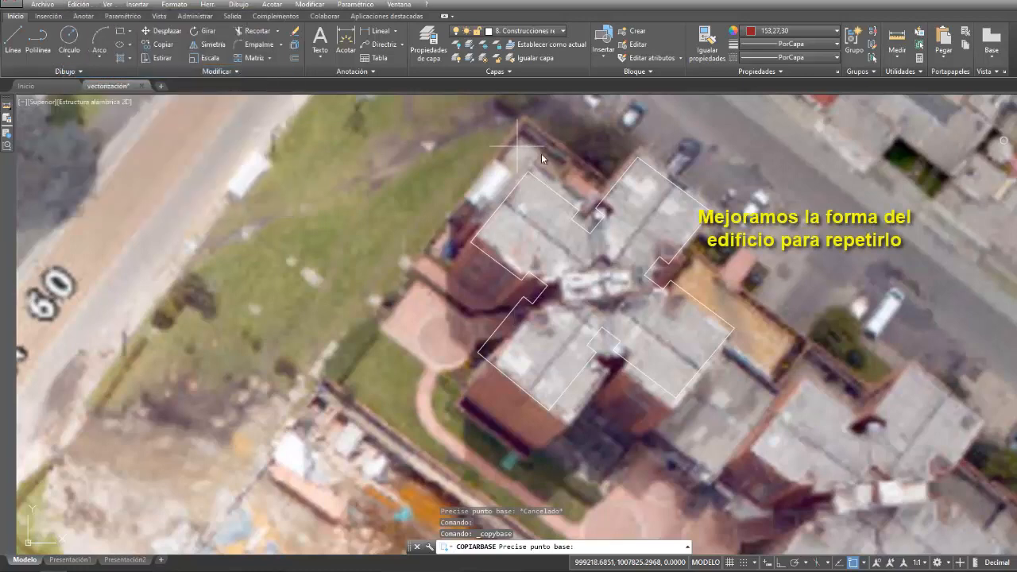
{"action": "left_click", "coordinate": [634, 166]}
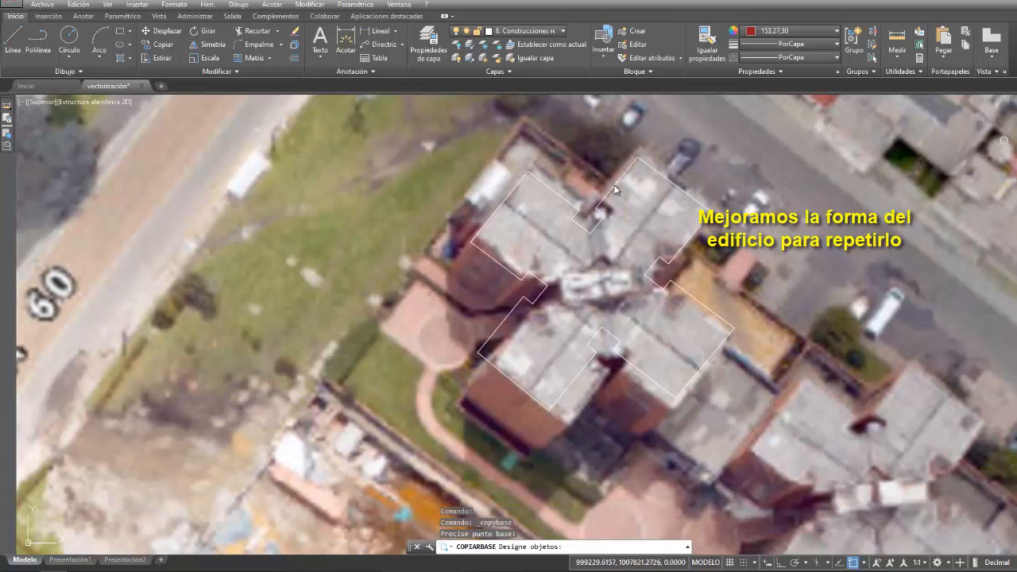
{"action": "left_click", "coordinate": [615, 189]}
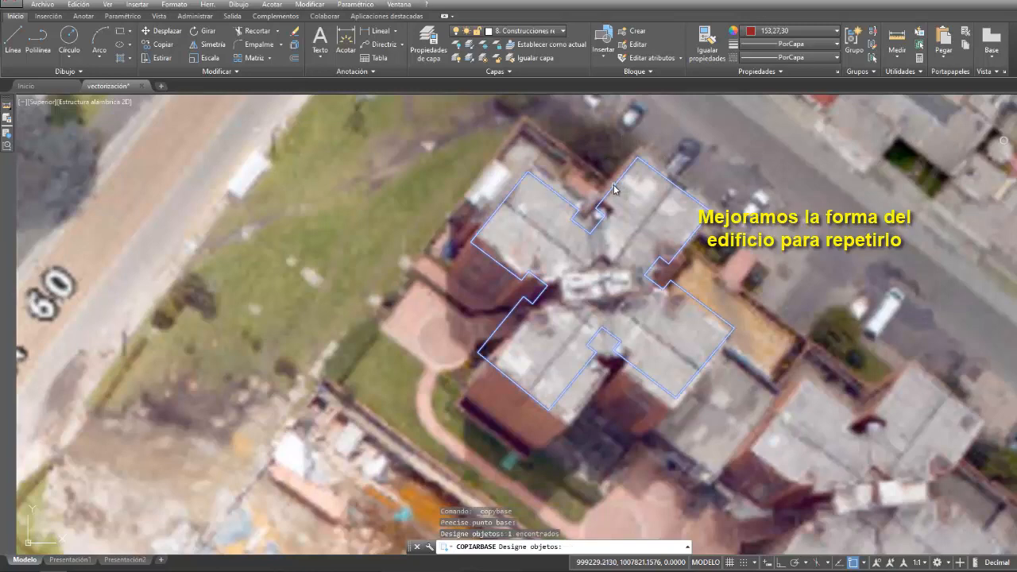
{"action": "key", "text": "Return"}
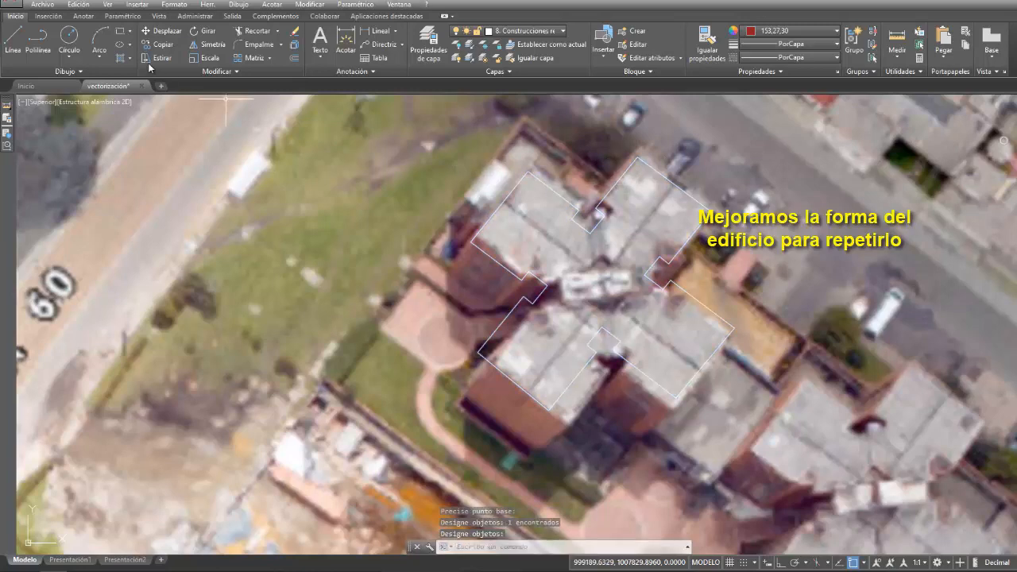
- Paste the roof outline onto the second cross-shaped building to the southeast, aligning its north corner
{"action": "left_click", "coordinate": [77, 5]}
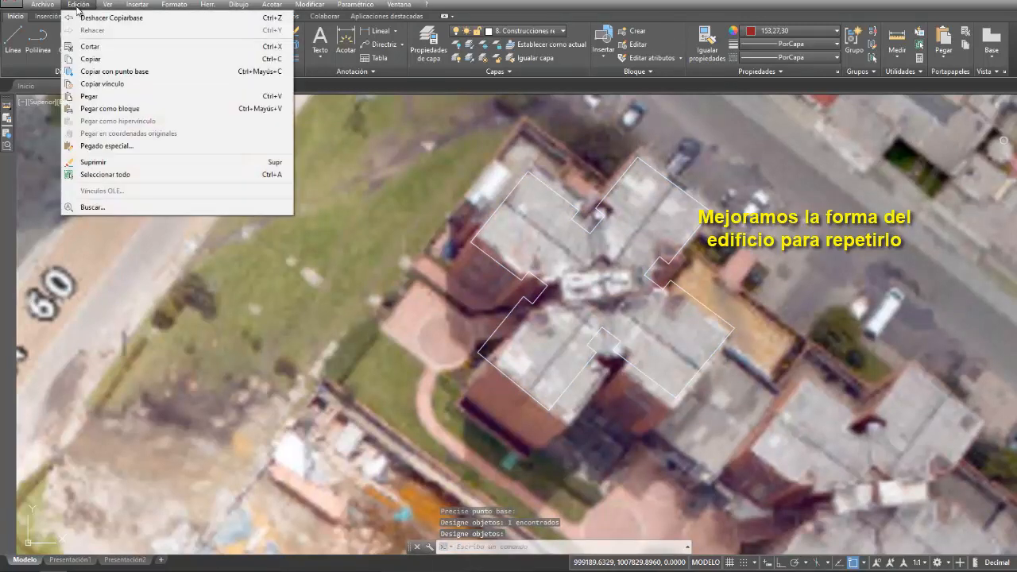
{"action": "left_click", "coordinate": [111, 100]}
{"action": "scroll", "coordinate": [461, 197], "scroll_direction": "down", "scroll_amount": 5}
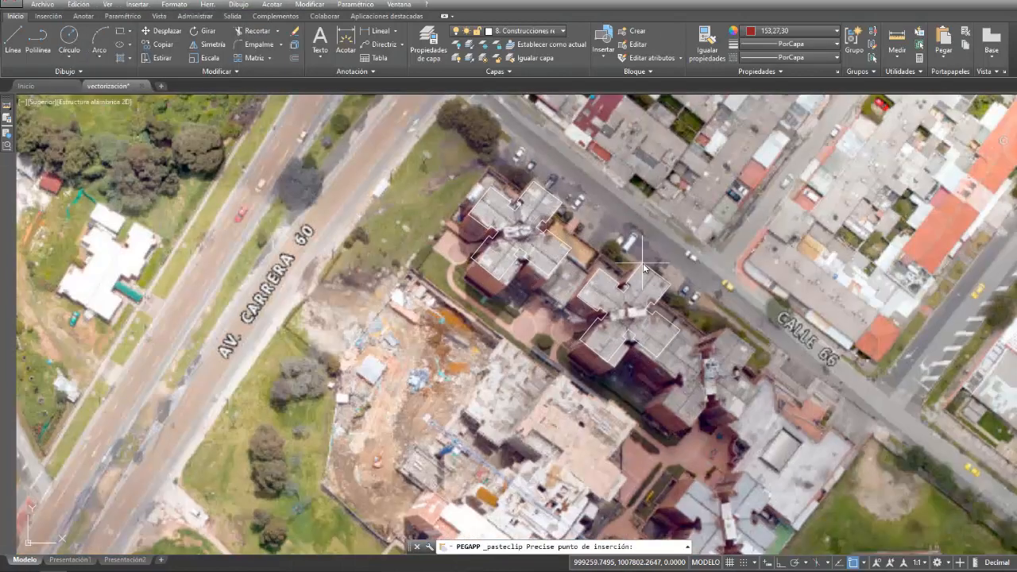
{"action": "scroll", "coordinate": [644, 268], "scroll_direction": "up", "scroll_amount": 2}
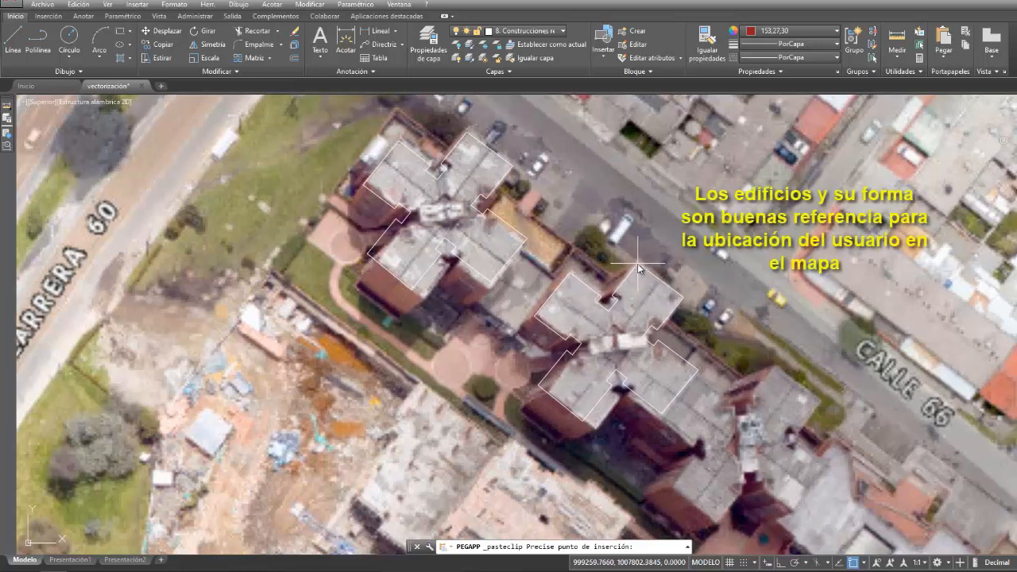
{"action": "left_click", "coordinate": [638, 264]}
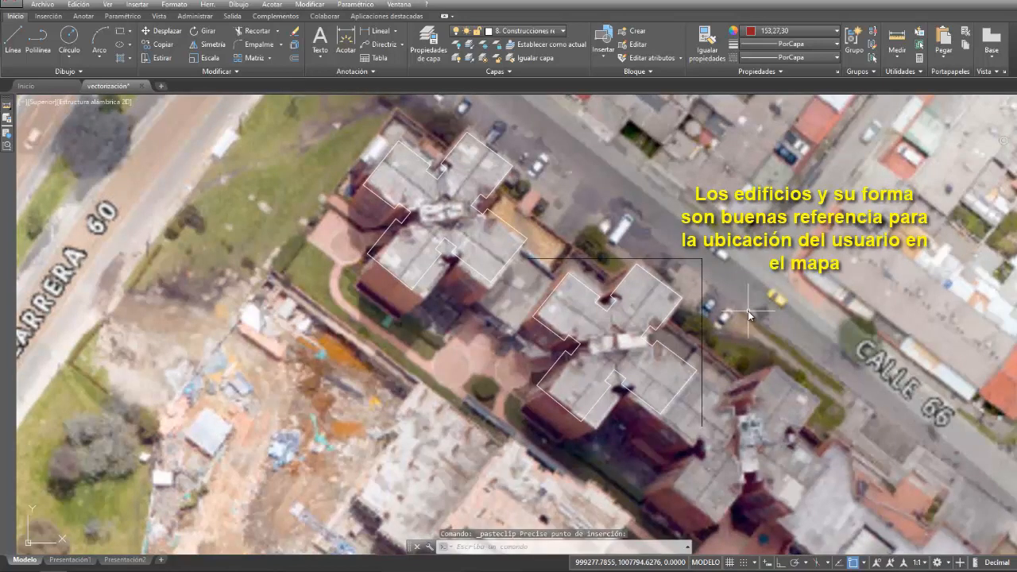
- Paste the roof outline again onto the third cross-shaped building, aligning its north corner
{"action": "right_click", "coordinate": [748, 311]}
{"action": "left_click", "coordinate": [787, 320]}
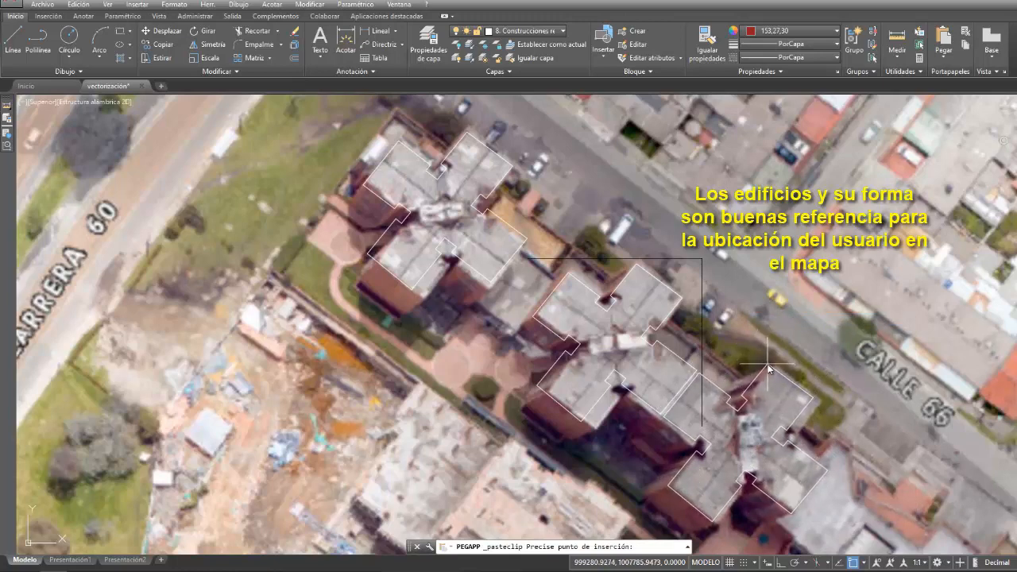
{"action": "left_click", "coordinate": [768, 368]}
- Paste the roof outline onto the southernmost grey cross-shaped building, beside the green strip, aligning its north corner
{"action": "scroll", "coordinate": [763, 350], "scroll_direction": "down", "scroll_amount": 5}
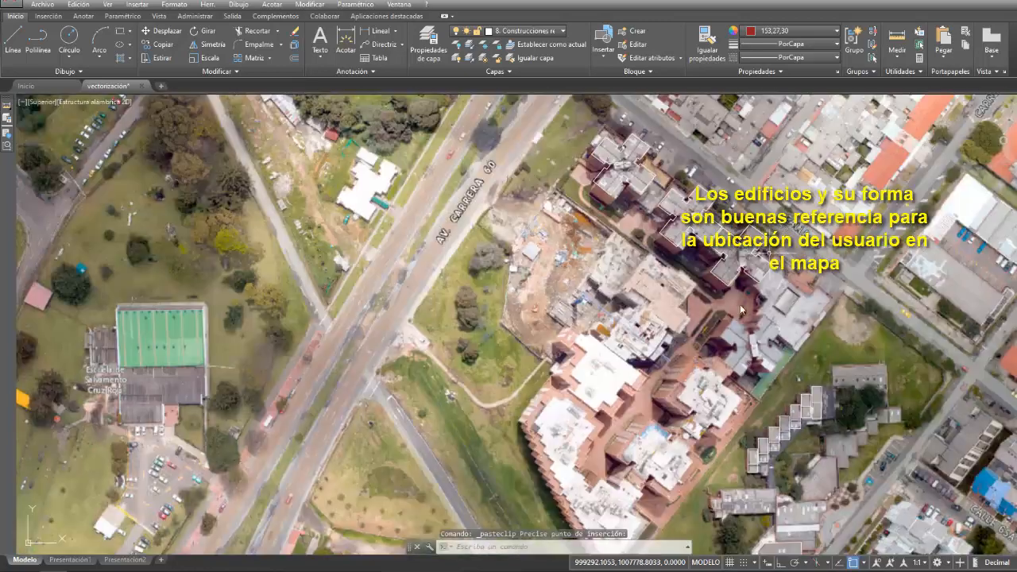
{"action": "right_click", "coordinate": [710, 338]}
{"action": "left_click", "coordinate": [747, 344]}
{"action": "scroll", "coordinate": [757, 333], "scroll_direction": "up", "scroll_amount": 3}
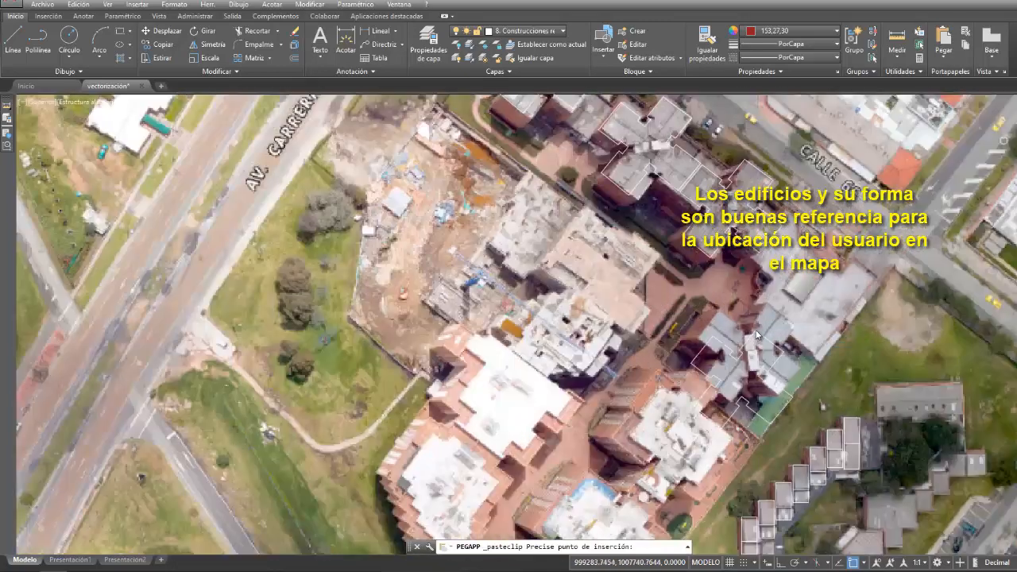
{"action": "scroll", "coordinate": [759, 330], "scroll_direction": "up", "scroll_amount": 4}
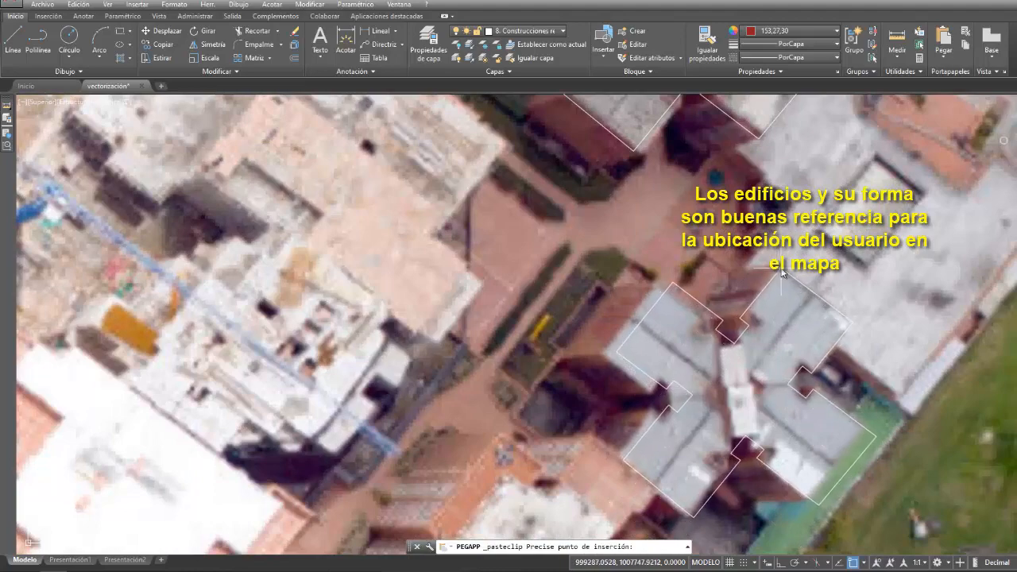
{"action": "left_click", "coordinate": [785, 271]}
- Draw a three-point arc along the avenue side of the Calle 66A block, from its north corner to its west corner
{"action": "scroll", "coordinate": [799, 259], "scroll_direction": "down", "scroll_amount": 5}
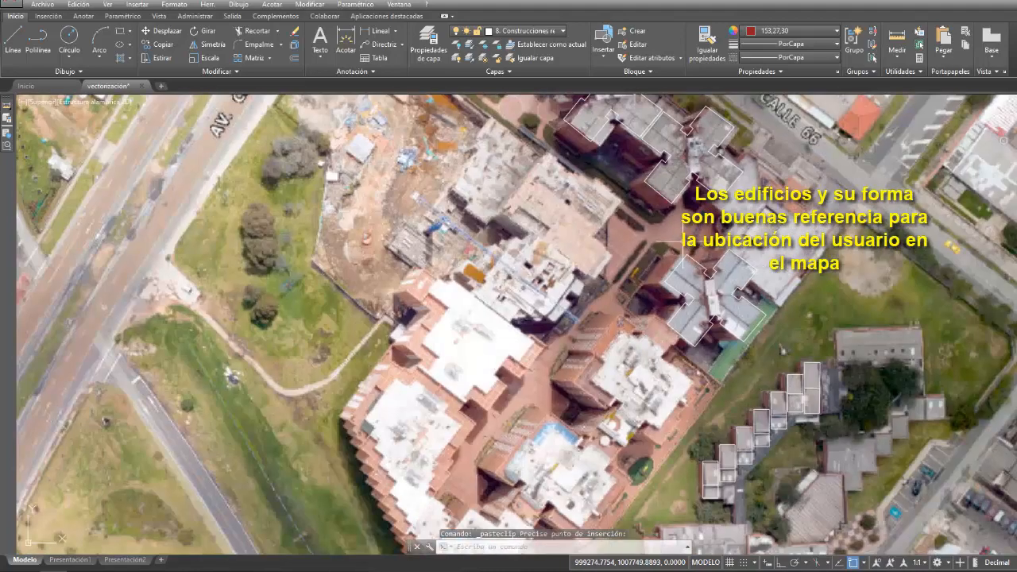
{"action": "mouse_move", "coordinate": [803, 256]}
{"action": "middle_mouse_down"}
{"action": "mouse_move", "coordinate": [734, 307]}
{"action": "mouse_move", "coordinate": [755, 348]}
{"action": "middle_mouse_up"}
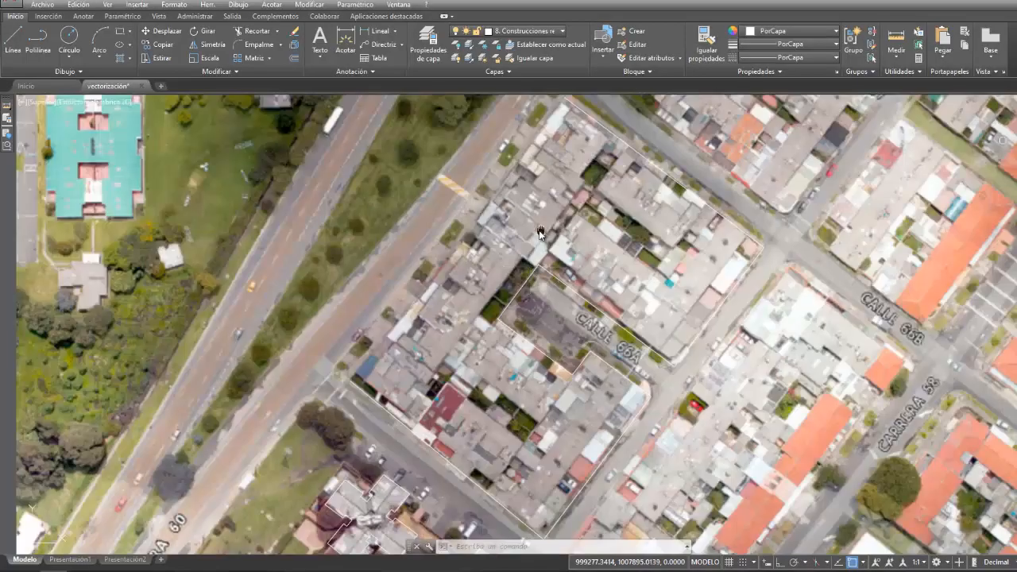
{"action": "middle_click_drag", "start_coordinate": [541, 232], "coordinate": [538, 241]}
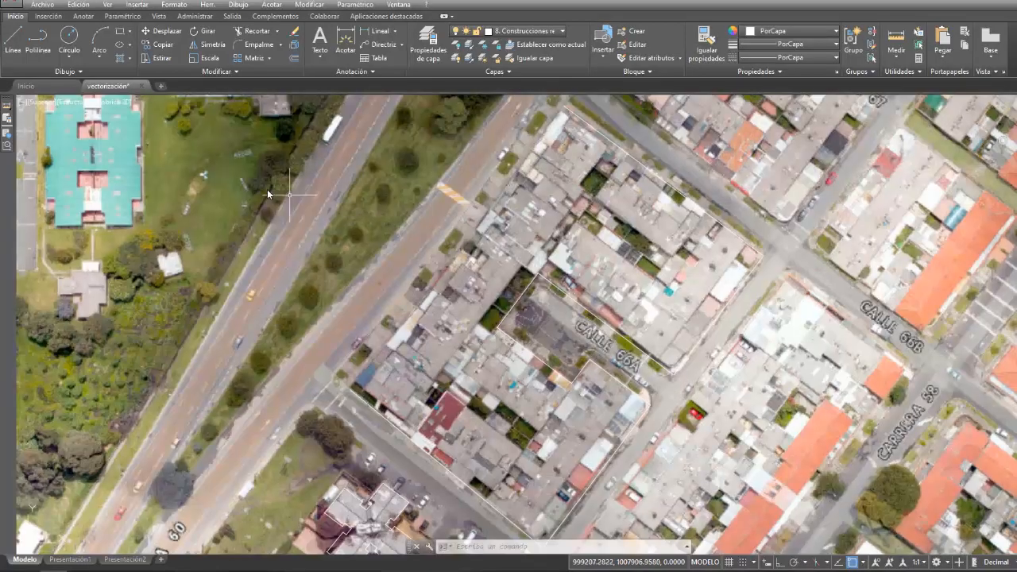
{"action": "left_click", "coordinate": [100, 58]}
{"action": "left_click", "coordinate": [103, 97]}
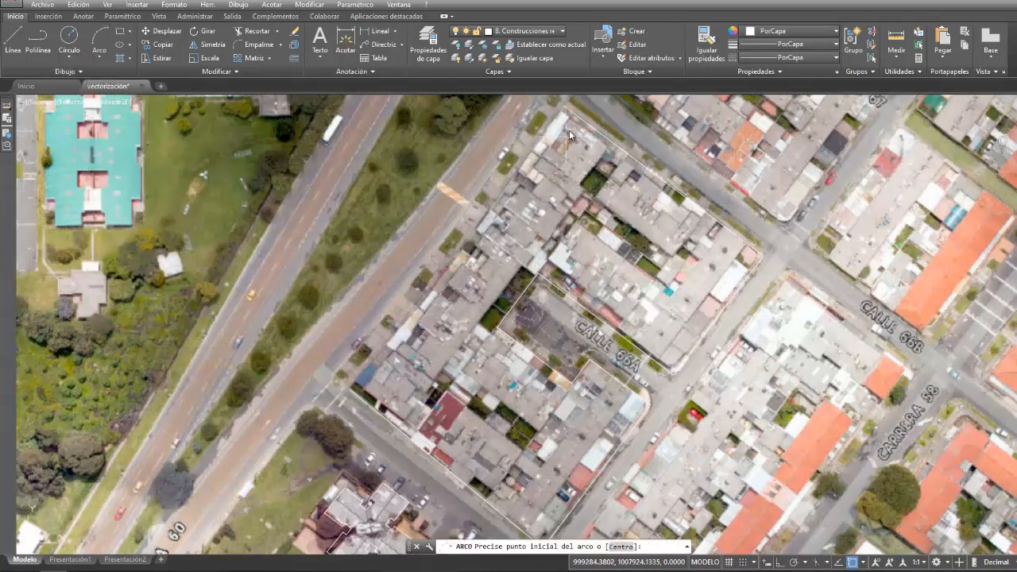
{"action": "left_click", "coordinate": [564, 108]}
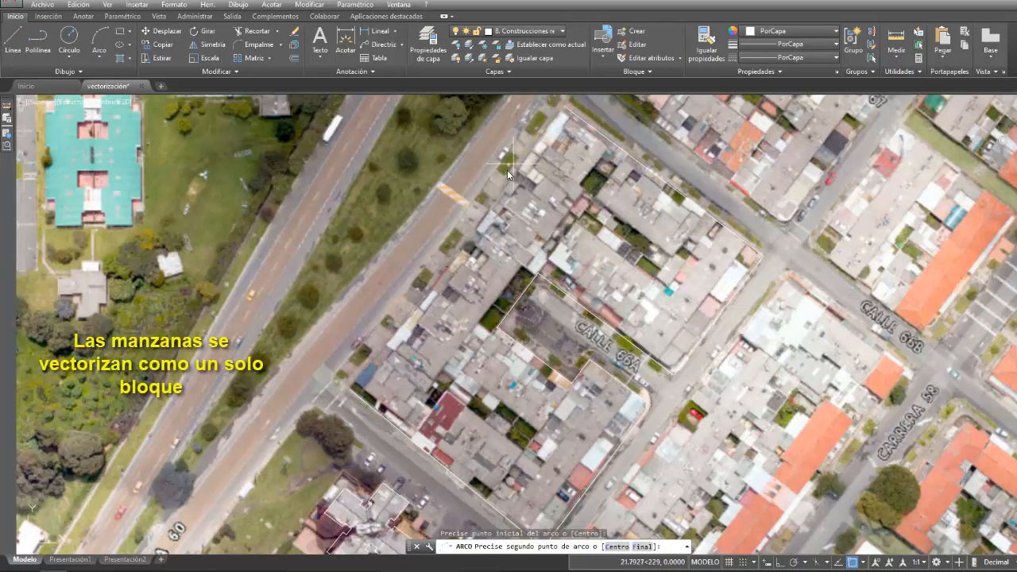
{"action": "left_click", "coordinate": [466, 255]}
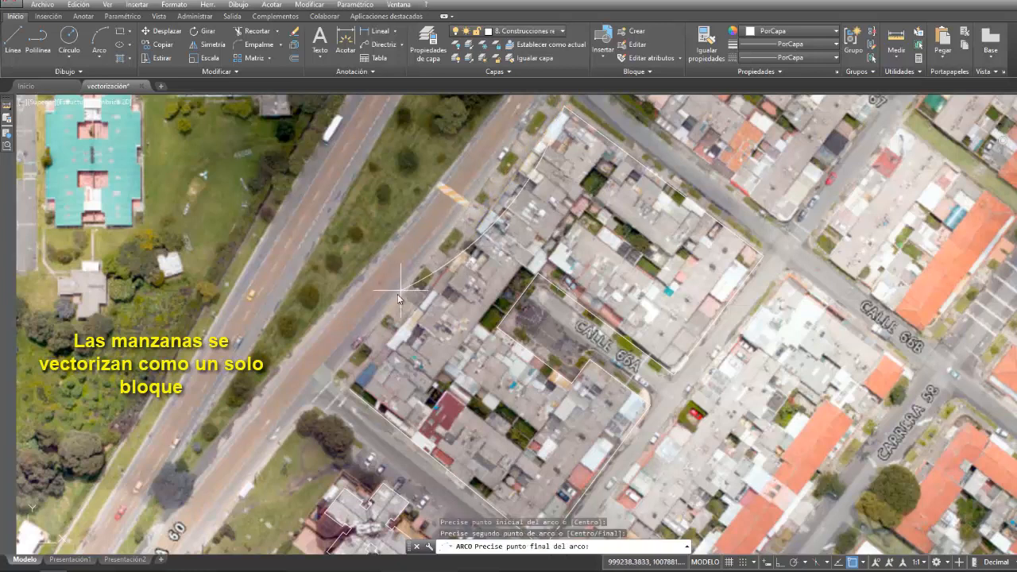
{"action": "left_click", "coordinate": [352, 392]}
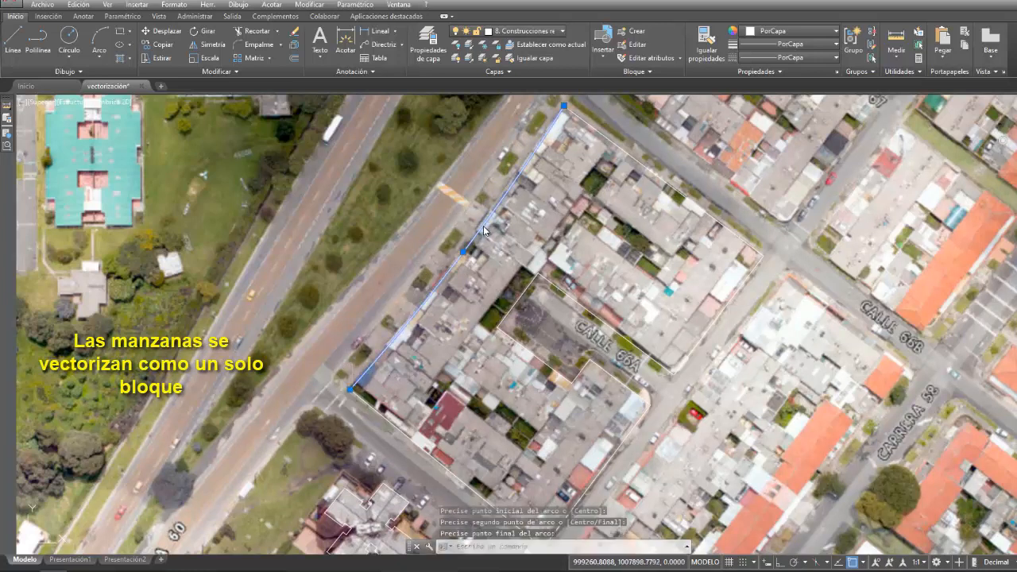
- Join the avenue-side arc and the rest of the block outline into one polyline
{"action": "left_click", "coordinate": [607, 140]}
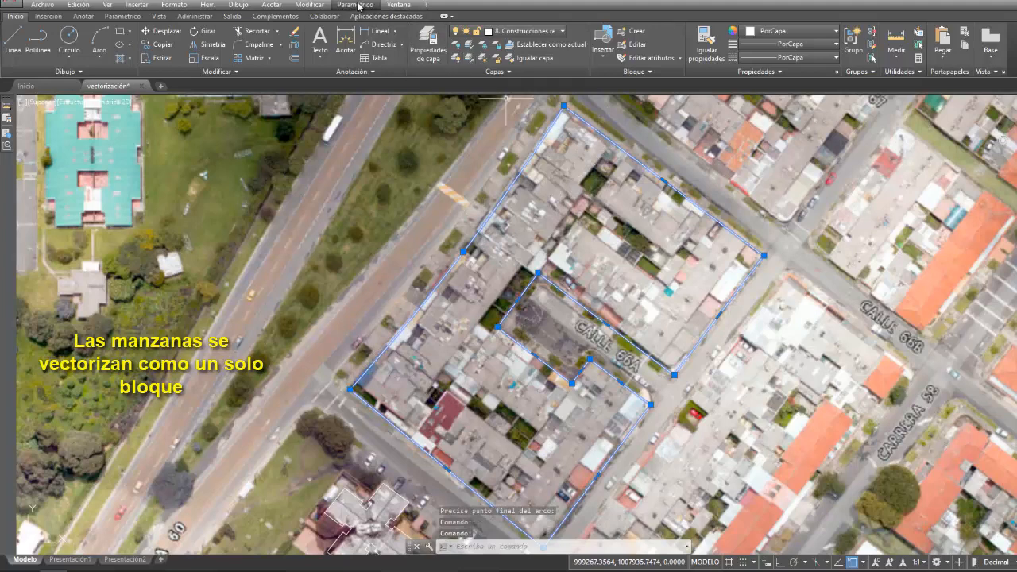
{"action": "left_click", "coordinate": [309, 4]}
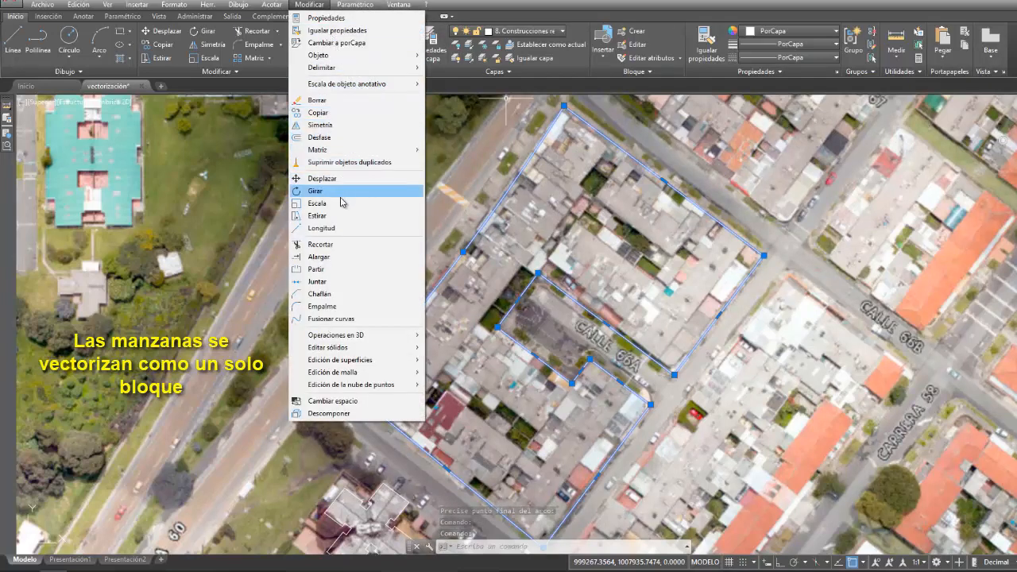
{"action": "left_click", "coordinate": [317, 281]}
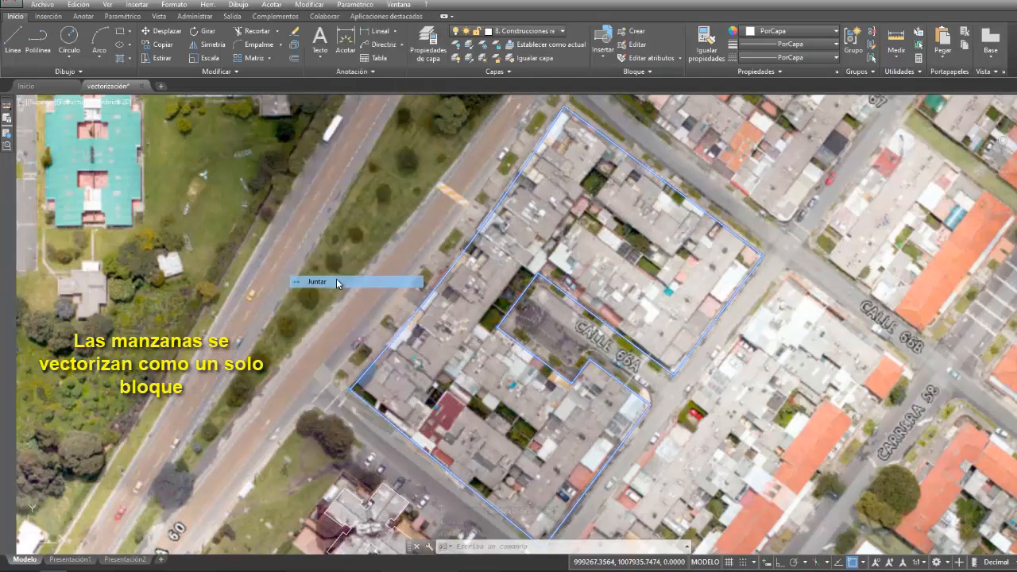
- Select the joined block outline to check it, and turn off the layer 1. Ráster
{"action": "left_click", "coordinate": [486, 219]}
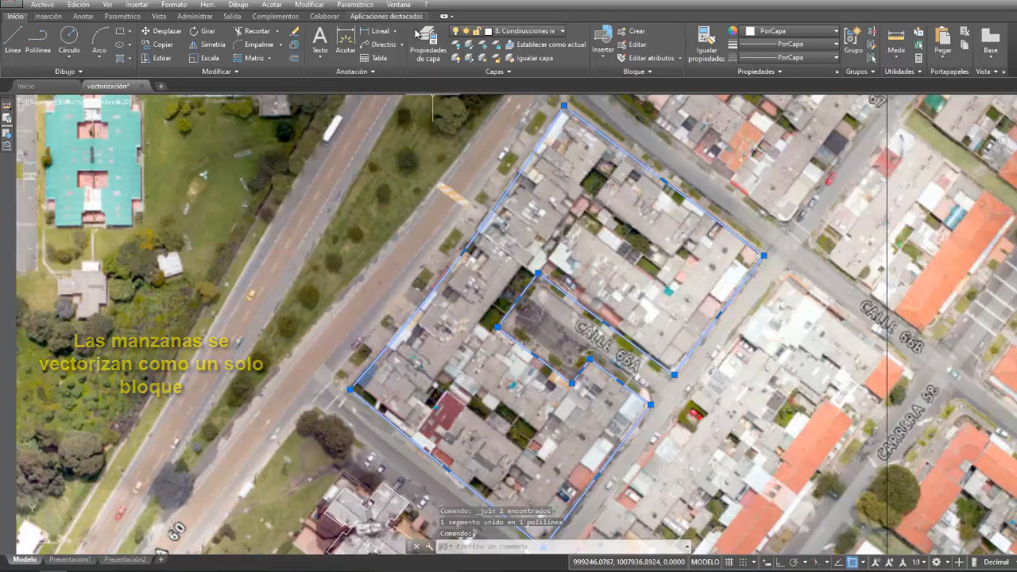
{"action": "left_click", "coordinate": [456, 32]}
{"action": "left_click", "coordinate": [458, 58]}
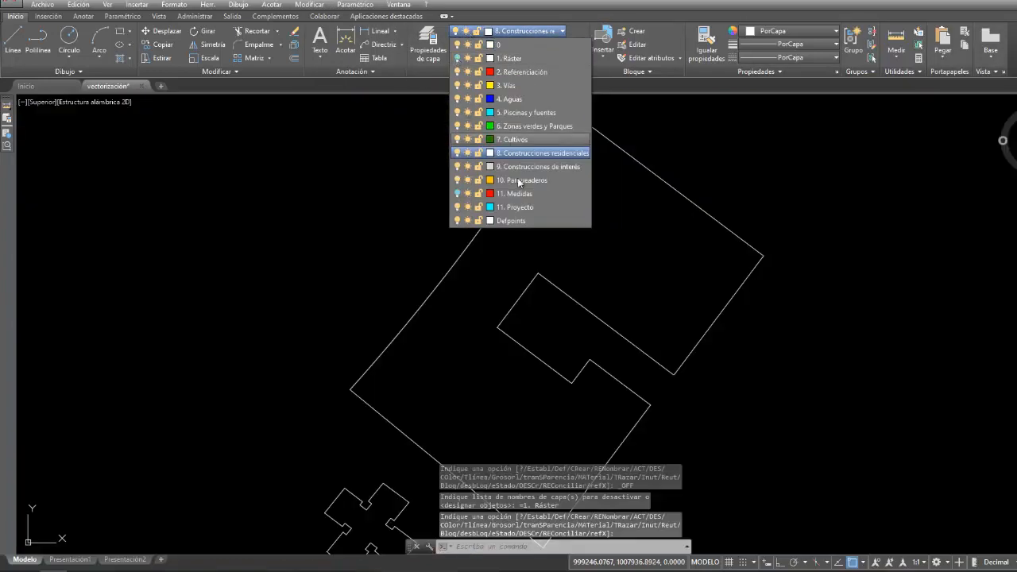
- Fillet the two outer corners of the block outline's northeastern wing with the 2 m radius
{"action": "scroll", "coordinate": [597, 229], "scroll_direction": "down", "scroll_amount": 2}
{"action": "scroll", "coordinate": [595, 213], "scroll_direction": "up", "scroll_amount": 1}
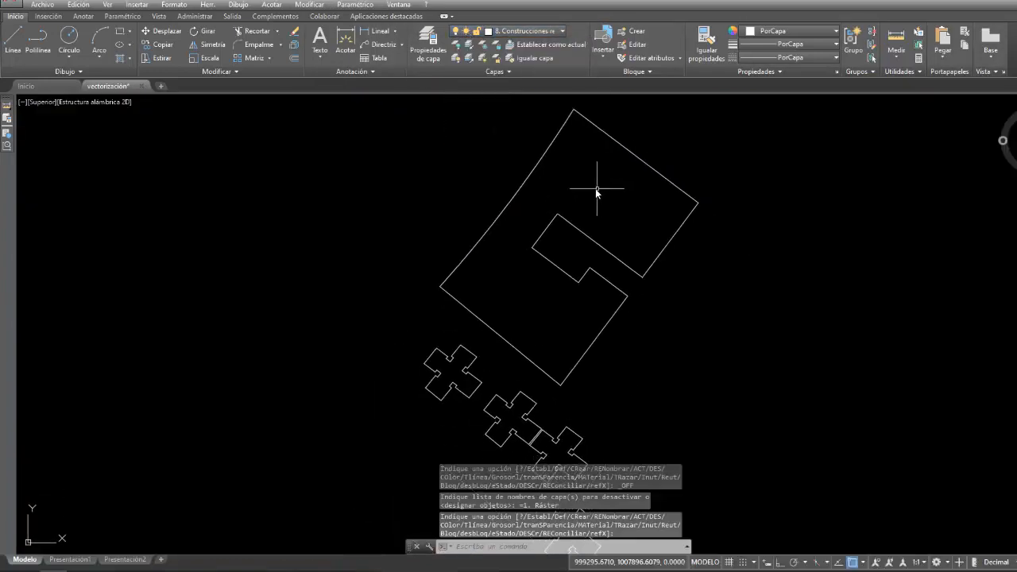
{"action": "left_click", "coordinate": [309, 4]}
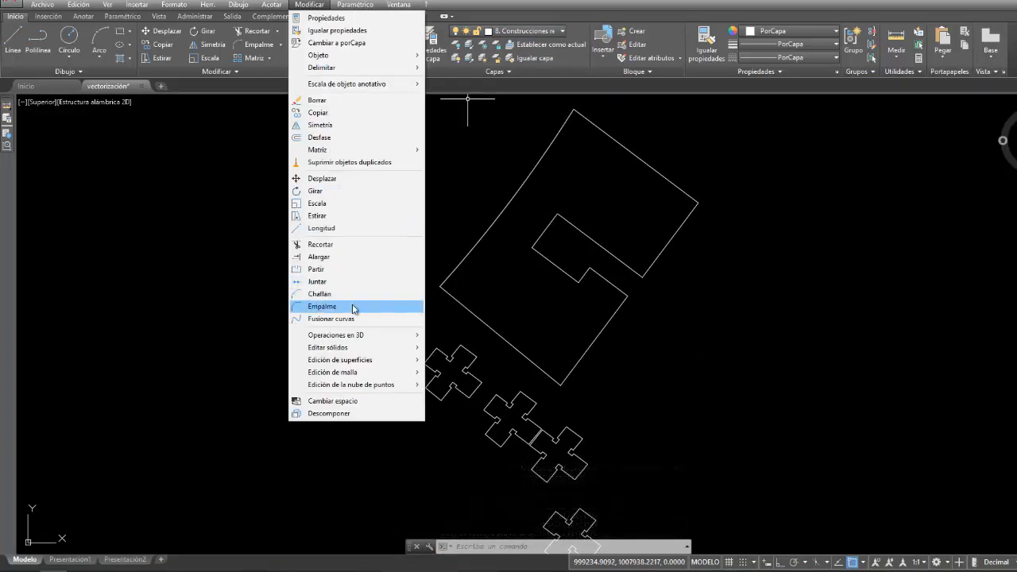
{"action": "left_click", "coordinate": [325, 306]}
{"action": "left_click", "coordinate": [688, 198]}
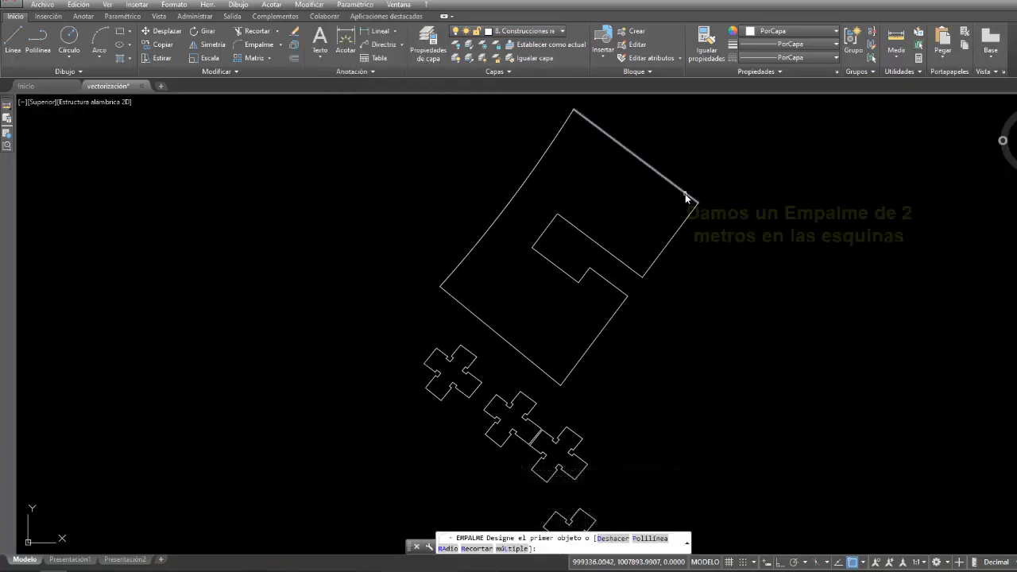
{"action": "left_click", "coordinate": [692, 210]}
{"action": "right_click", "coordinate": [664, 288]}
{"action": "left_click", "coordinate": [686, 296]}
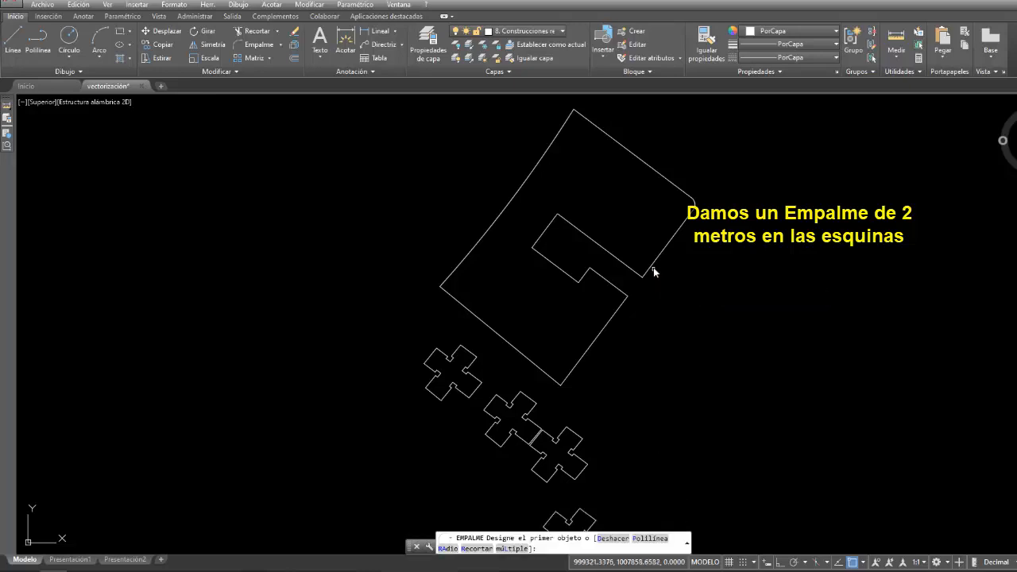
{"action": "left_click", "coordinate": [653, 270]}
{"action": "left_click", "coordinate": [642, 268]}
- Fillet the east and south corners of the block outline's southern wing with the same 2 m radius
{"action": "right_click", "coordinate": [647, 296]}
{"action": "left_click", "coordinate": [672, 305]}
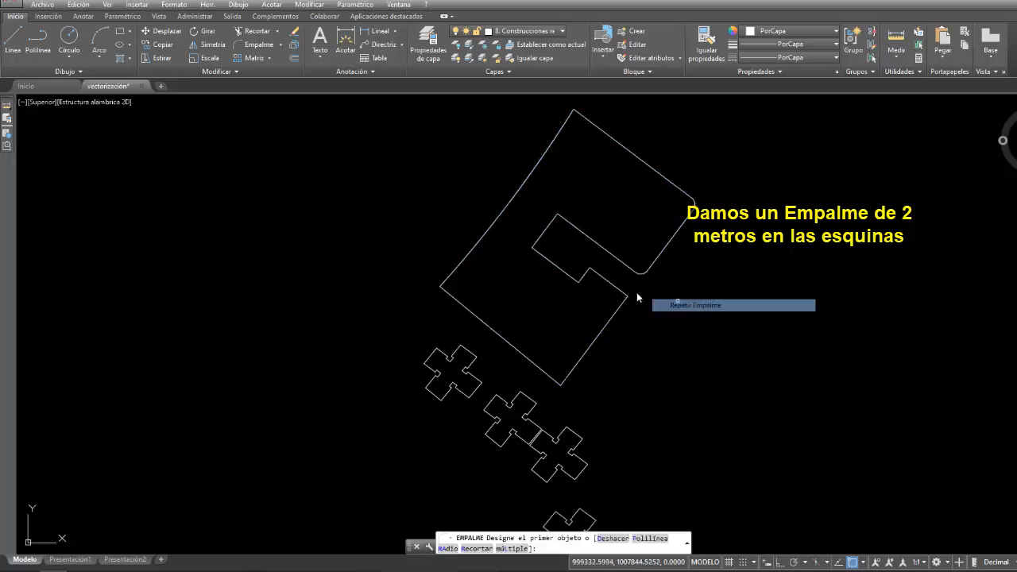
{"action": "left_click", "coordinate": [621, 292]}
{"action": "left_click", "coordinate": [620, 304]}
{"action": "right_click", "coordinate": [668, 314]}
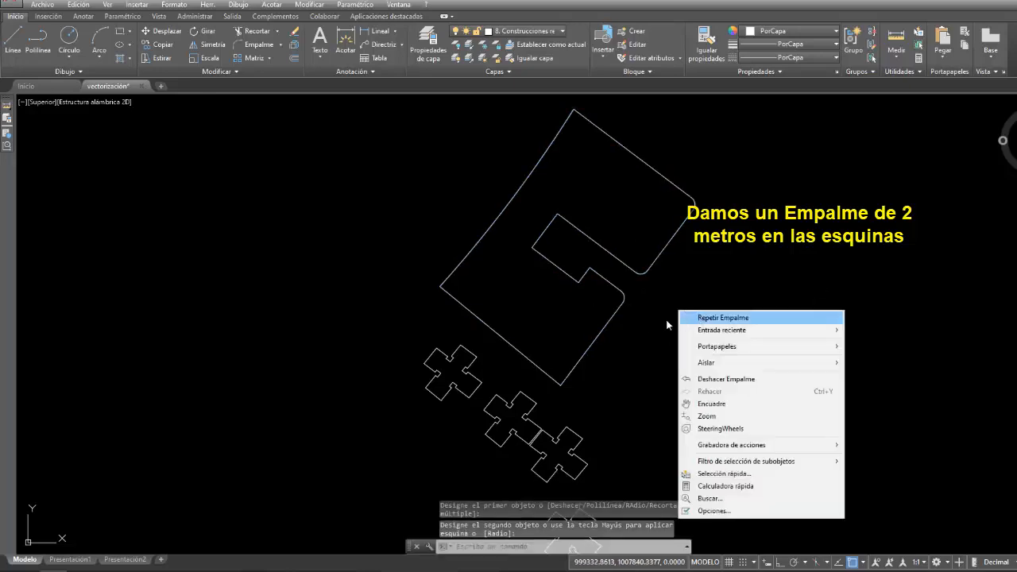
{"action": "left_click", "coordinate": [692, 318]}
{"action": "left_click", "coordinate": [566, 380]}
{"action": "left_click", "coordinate": [551, 376]}
{"action": "key", "text": "Escape"}
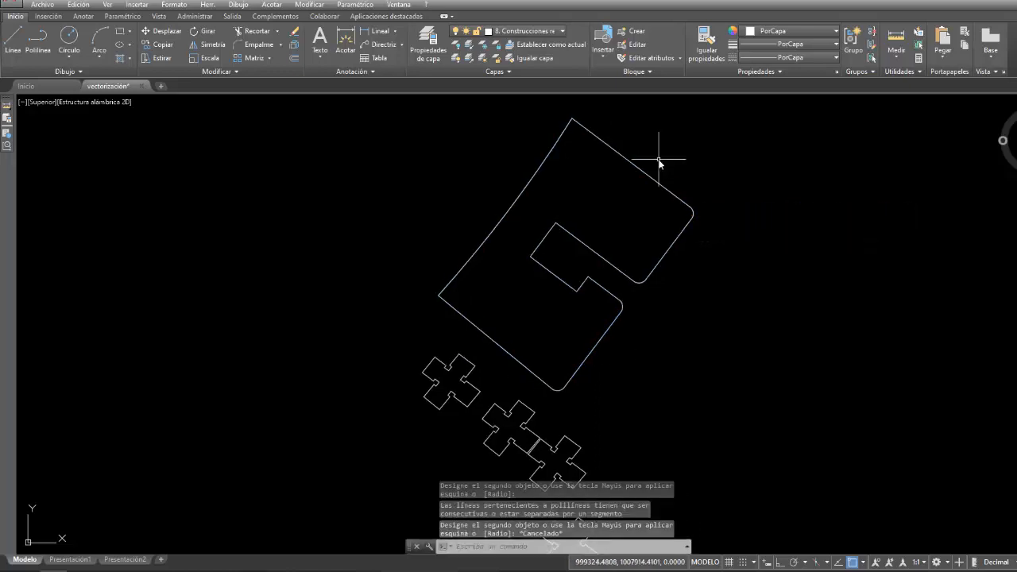
- Offset the filleted block outline 1.5 m outward to create the sidewalk edge
{"action": "left_click", "coordinate": [309, 4]}
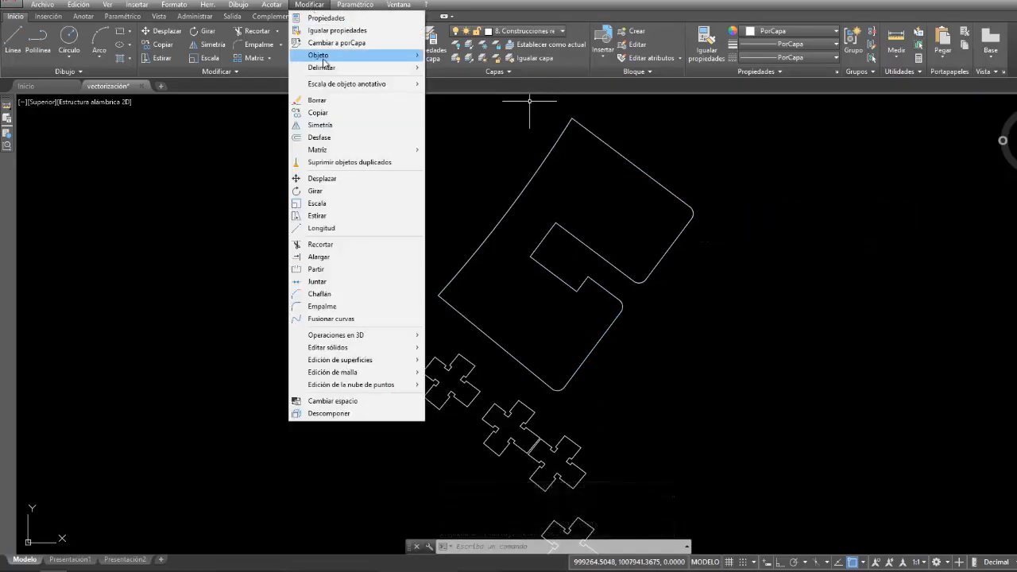
{"action": "left_click", "coordinate": [337, 137]}
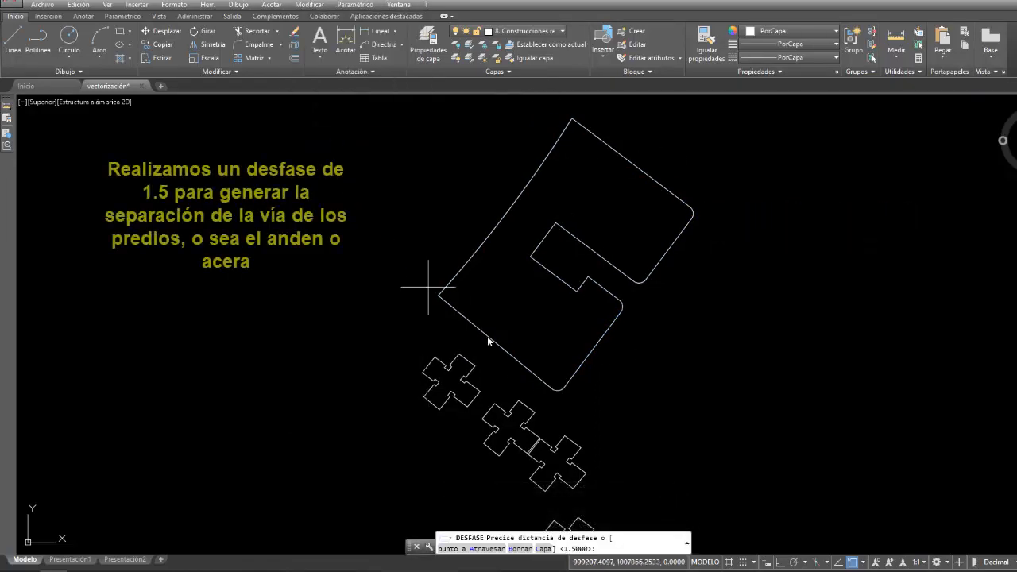
{"action": "type", "text": "1.5"}
{"action": "key", "text": "Return"}
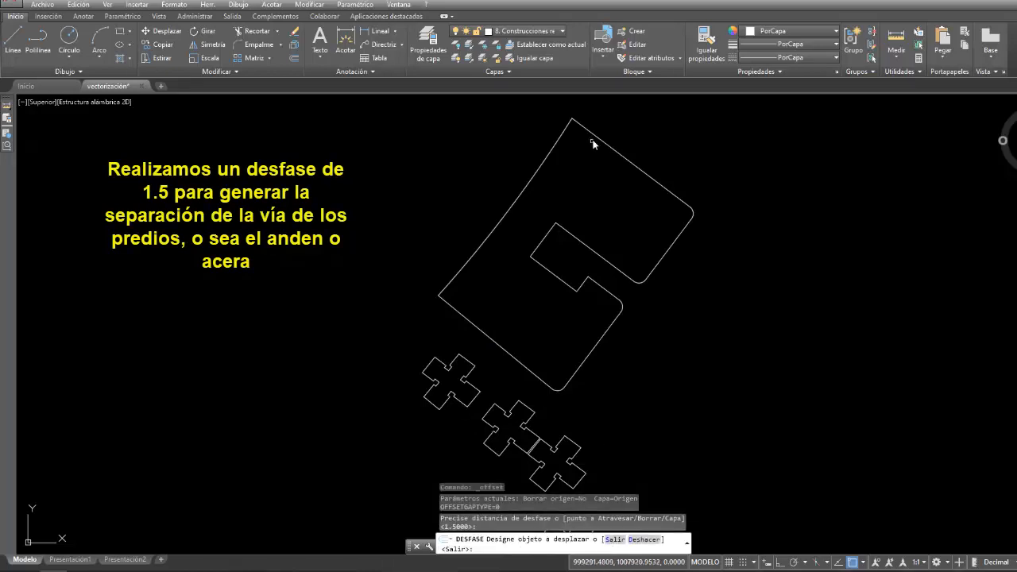
{"action": "left_click", "coordinate": [596, 139]}
{"action": "left_click", "coordinate": [620, 119]}
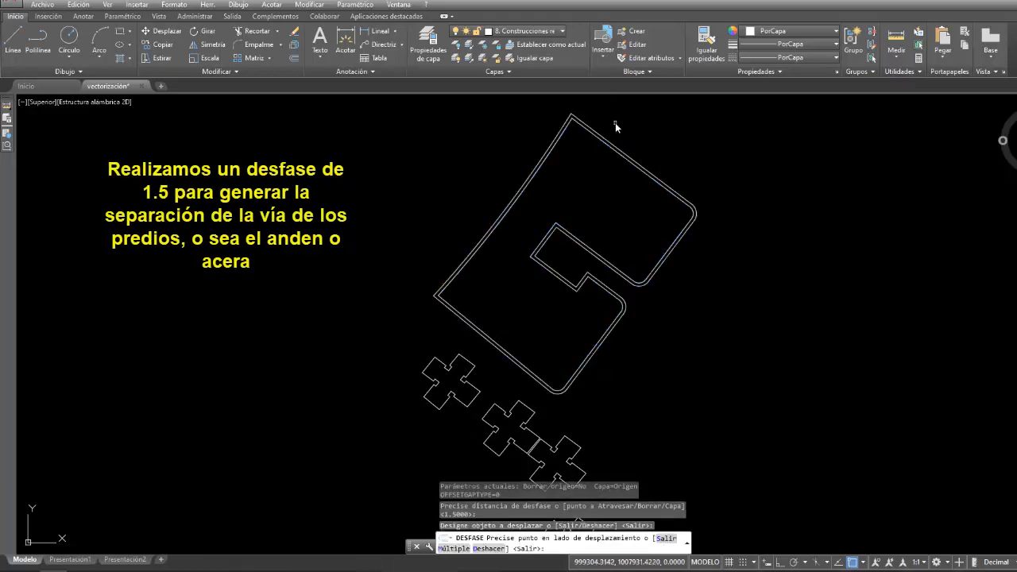
{"action": "key", "text": "Escape"}
- Assign the outer offset outline of the block to the layer 3. Vías
{"action": "left_click", "coordinate": [653, 170]}
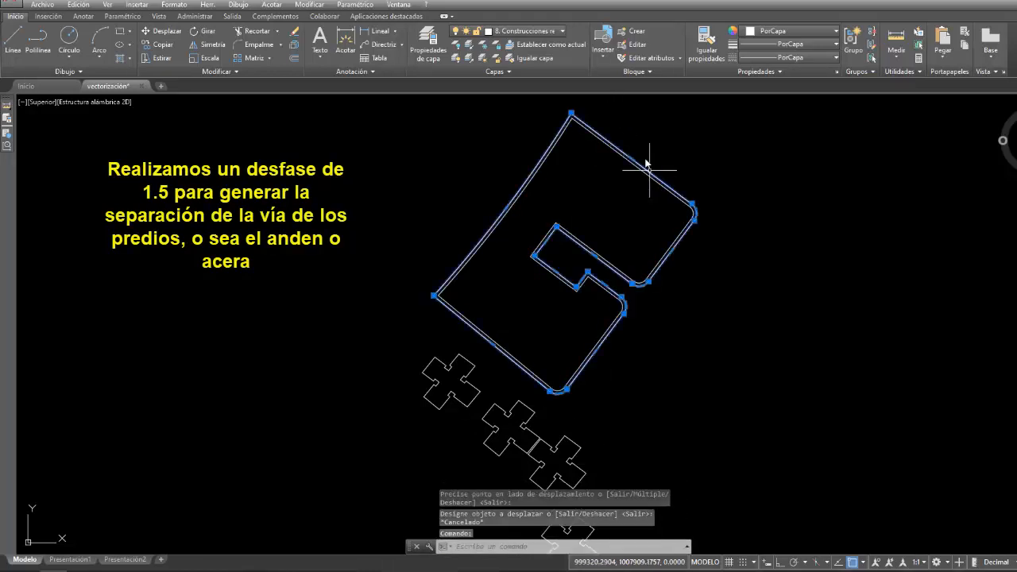
{"action": "left_click", "coordinate": [562, 32]}
{"action": "left_click", "coordinate": [538, 85]}
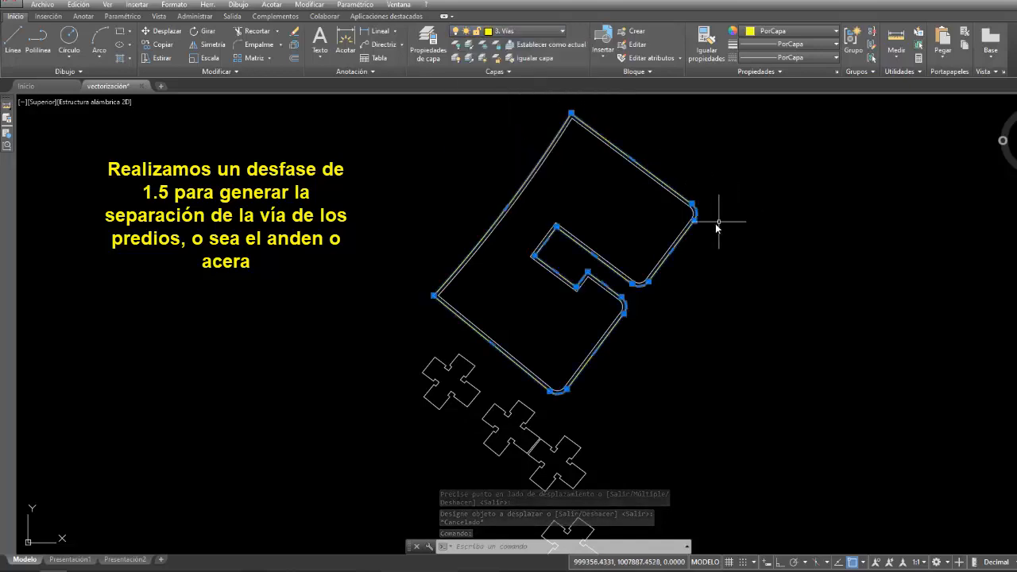
{"action": "key", "text": "Return"}
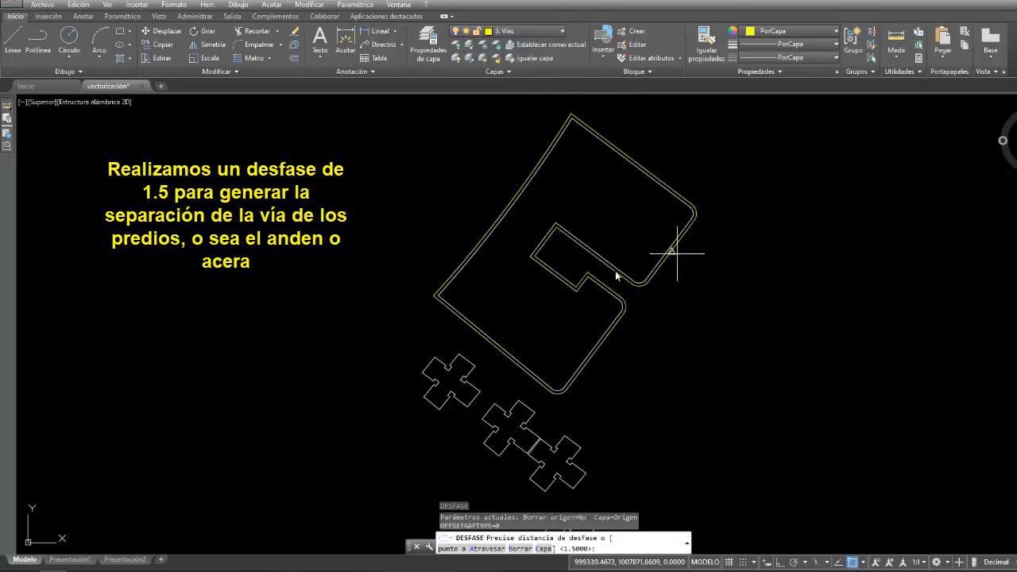
- Turn the layer 1. Ráster back on to show the aerial image
{"action": "scroll", "coordinate": [602, 227], "scroll_direction": "up", "scroll_amount": 2}
{"action": "scroll", "coordinate": [651, 221], "scroll_direction": "down", "scroll_amount": 2}
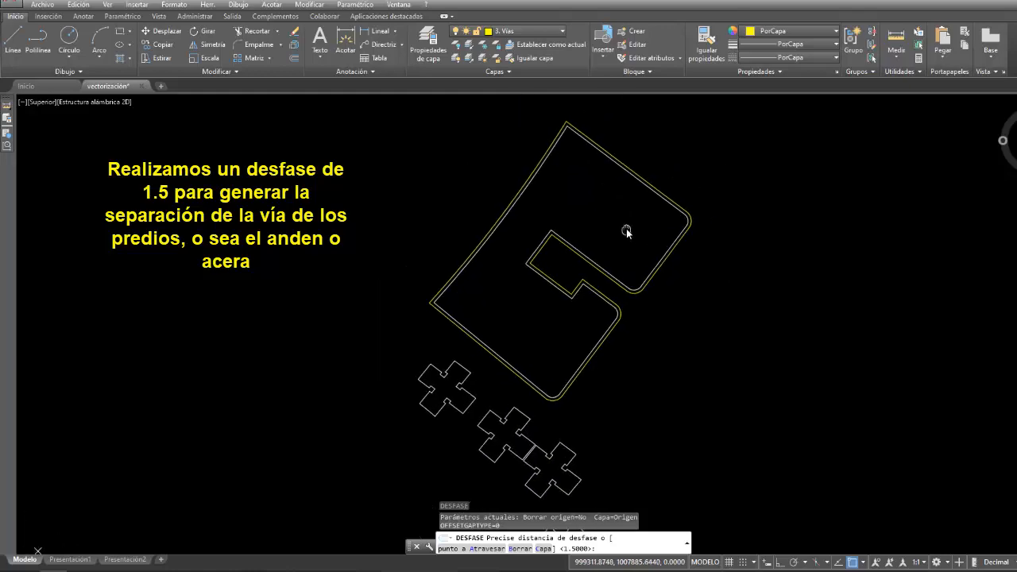
{"action": "left_click", "coordinate": [500, 36]}
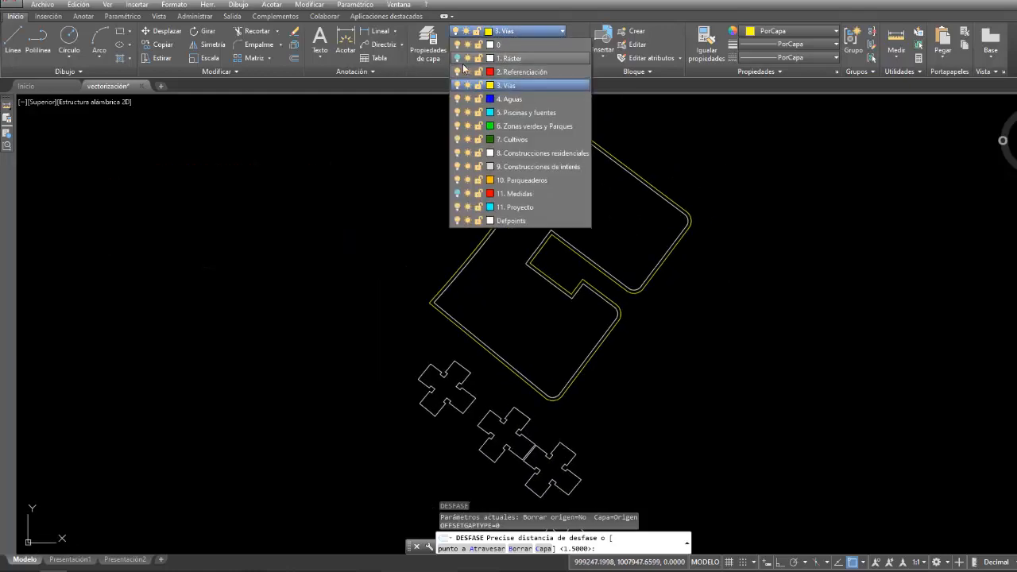
{"action": "left_click", "coordinate": [461, 62]}
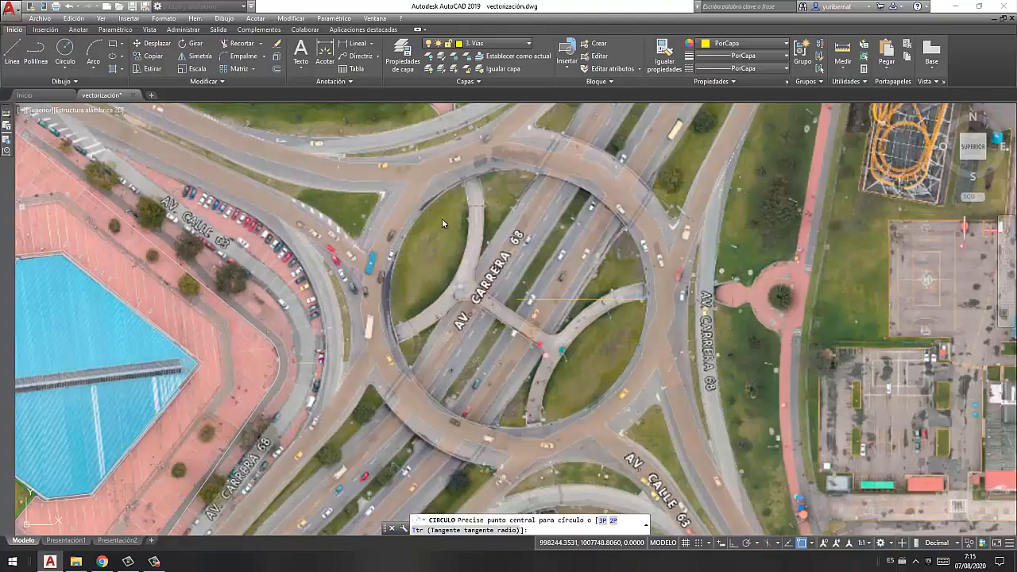
- Draw a circle along the roundabout's inner edge, centred on the guide line's west end, and delete the guide line
{"action": "left_click", "coordinate": [227, 20]}
{"action": "mouse_move", "coordinate": [287, 172]}
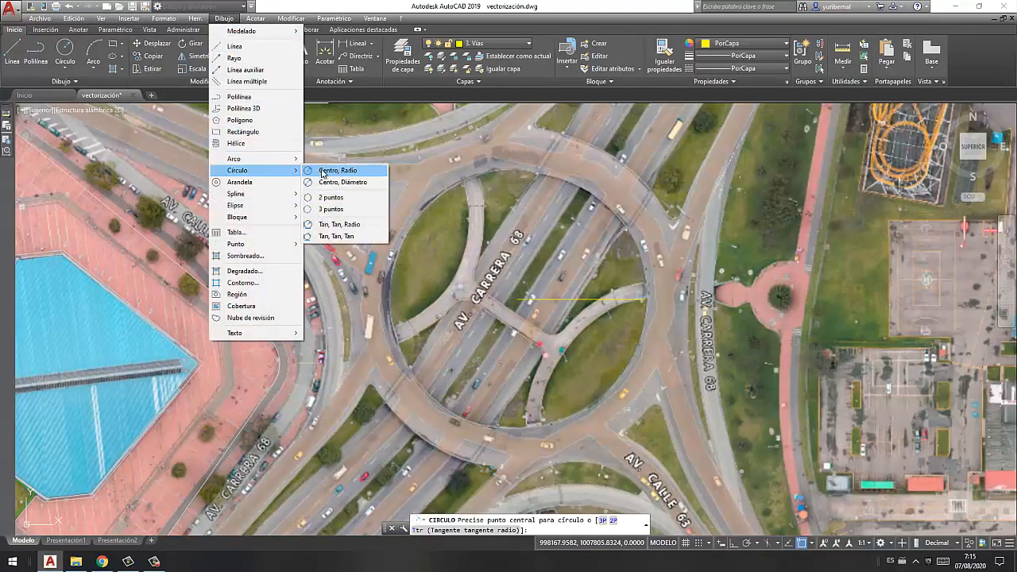
{"action": "left_click", "coordinate": [328, 171]}
{"action": "left_click", "coordinate": [517, 299]}
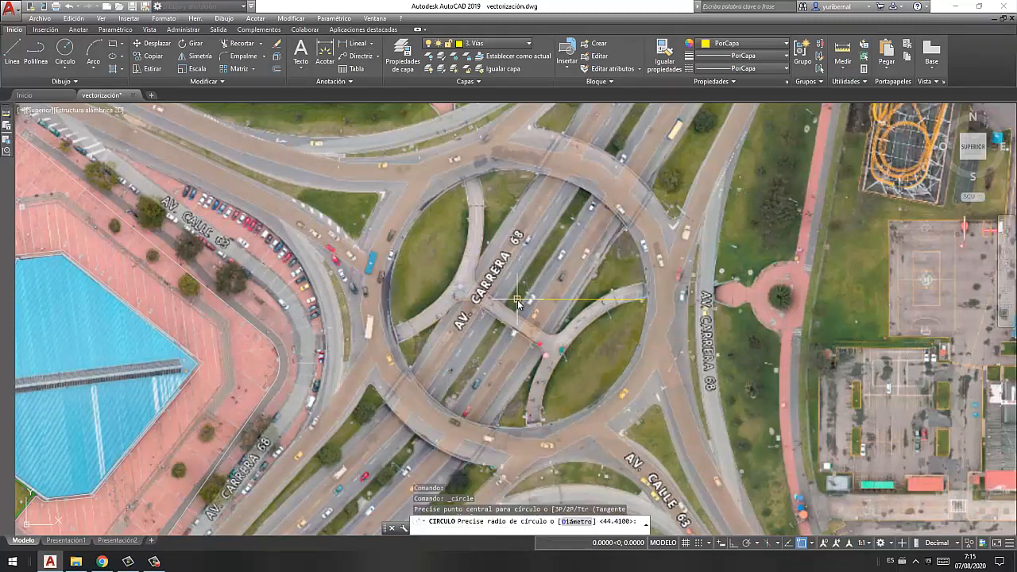
{"action": "left_click", "coordinate": [627, 300]}
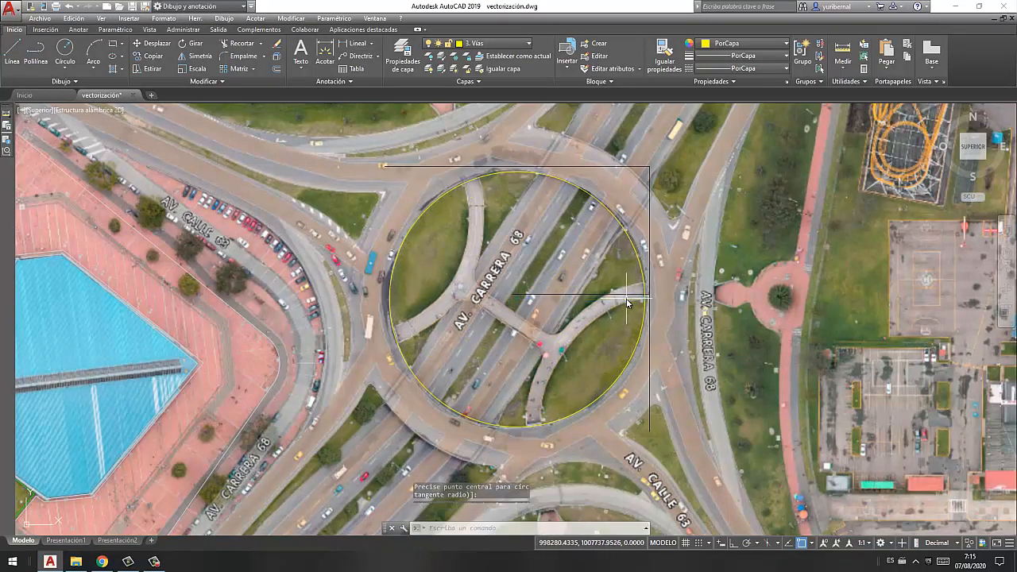
{"action": "key", "text": "Delete"}
- Measure the width of the roundabout's roadway from its outer edge to the inner circle
{"action": "scroll", "coordinate": [571, 143], "scroll_direction": "up", "scroll_amount": 5}
{"action": "middle_click_drag", "start_coordinate": [617, 161], "coordinate": [584, 197]}
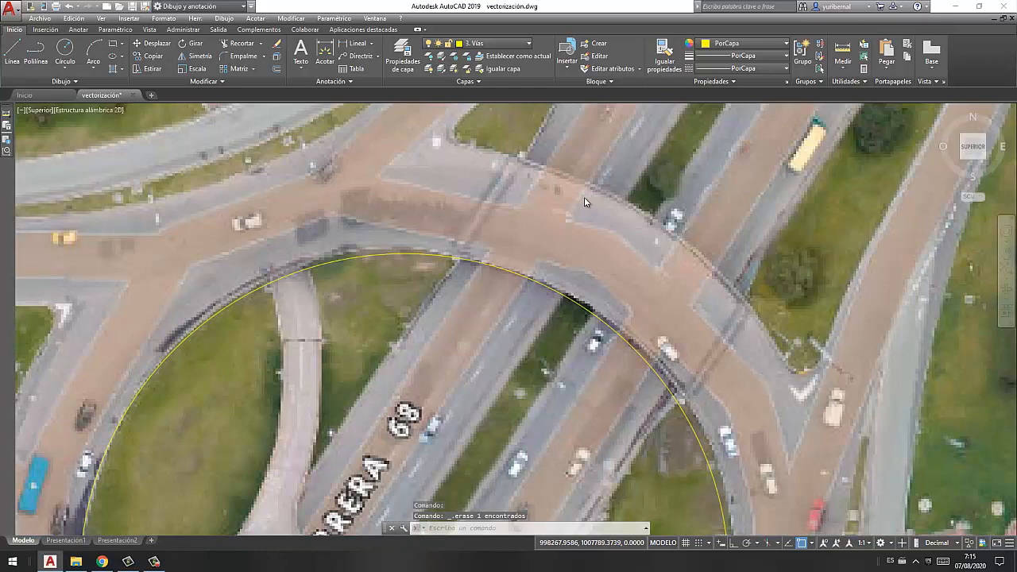
{"action": "left_click", "coordinate": [194, 18]}
{"action": "mouse_move", "coordinate": [236, 140]}
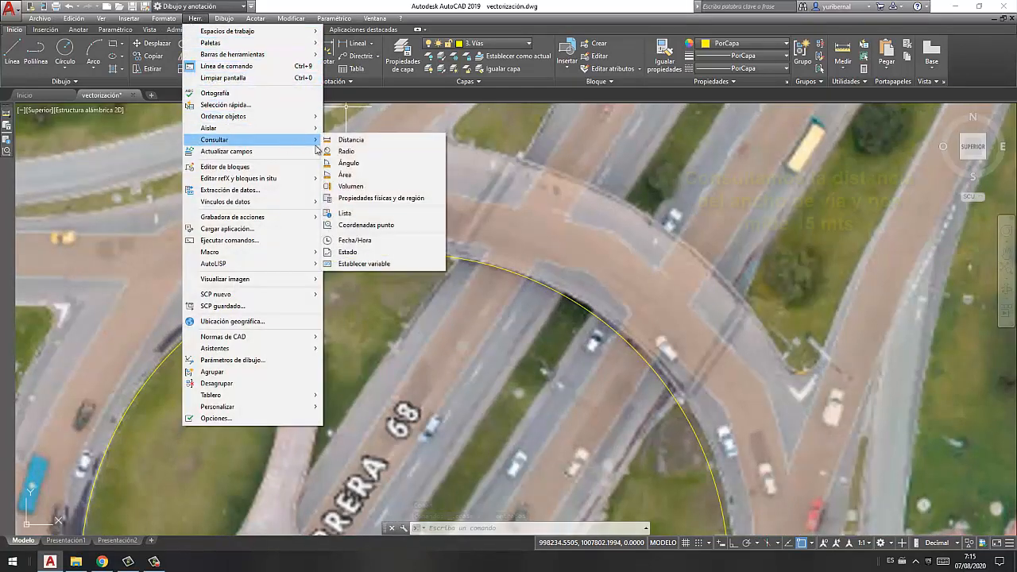
{"action": "left_click", "coordinate": [350, 140]}
{"action": "left_click", "coordinate": [643, 214]}
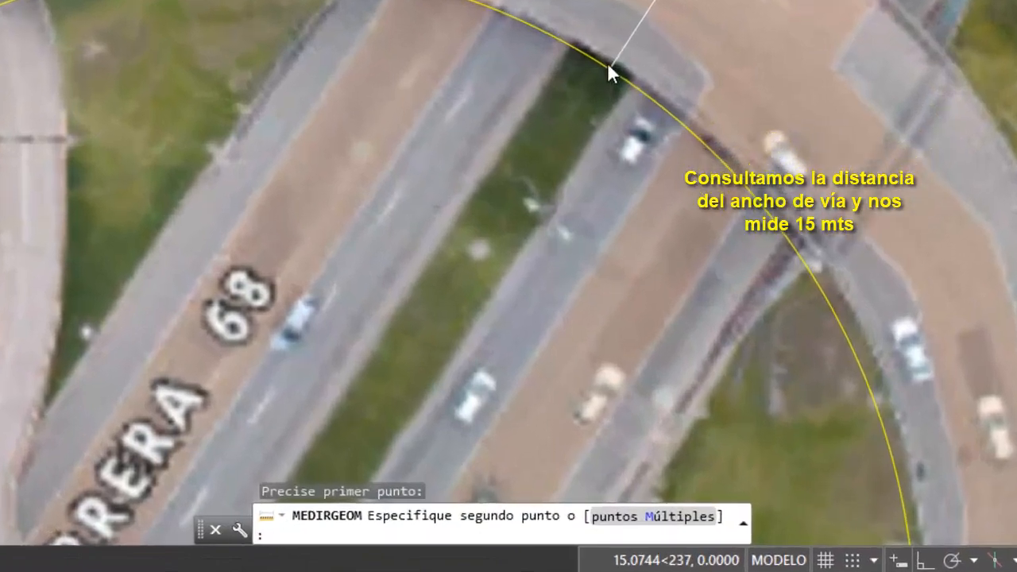
{"action": "left_click", "coordinate": [581, 305]}
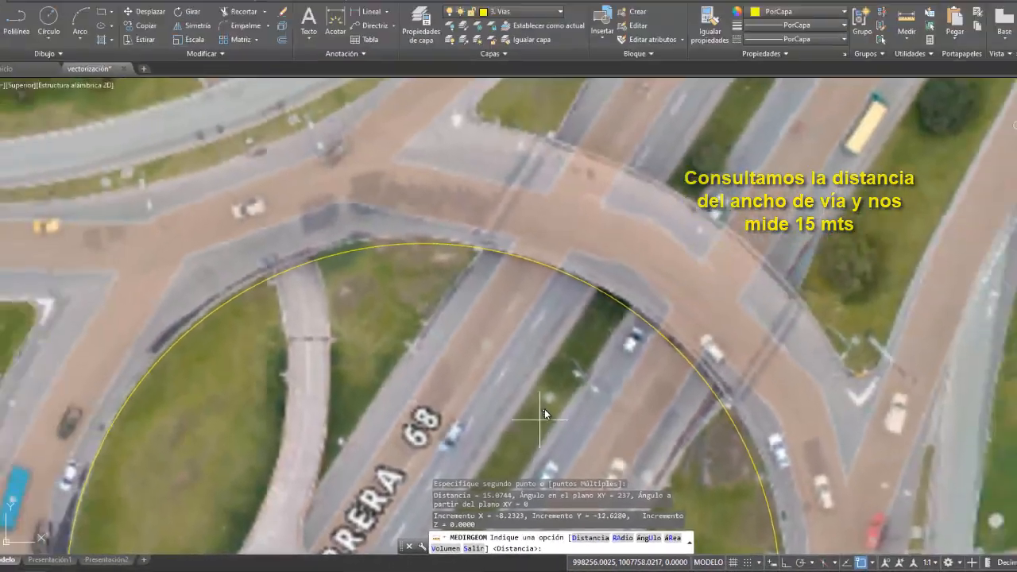
- Offset the roundabout's inner circle 15 m outward to form the outer road edge
{"action": "scroll", "coordinate": [536, 185], "scroll_direction": "down", "scroll_amount": 4}
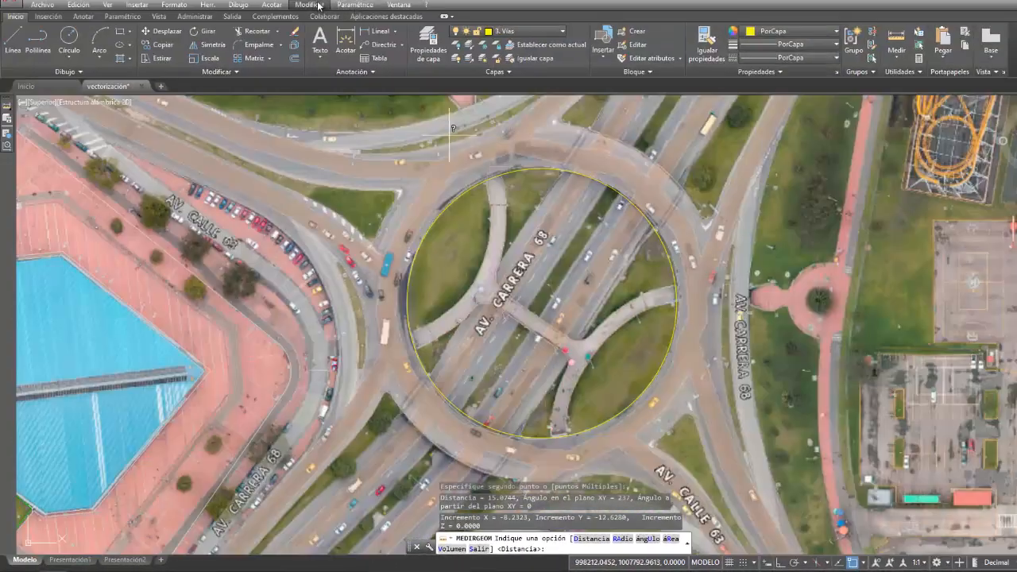
{"action": "left_click", "coordinate": [318, 5]}
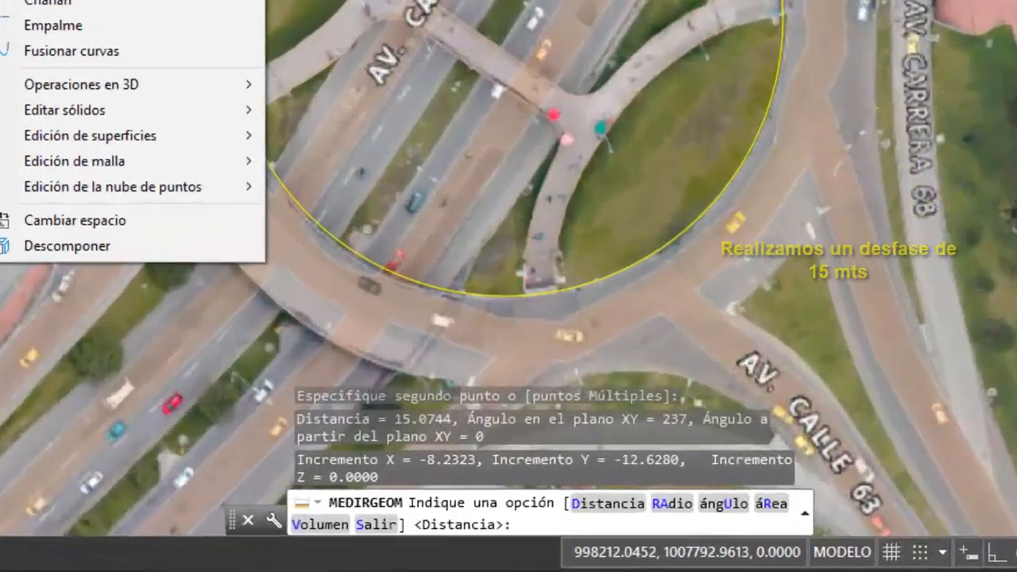
{"action": "left_click", "coordinate": [319, 137]}
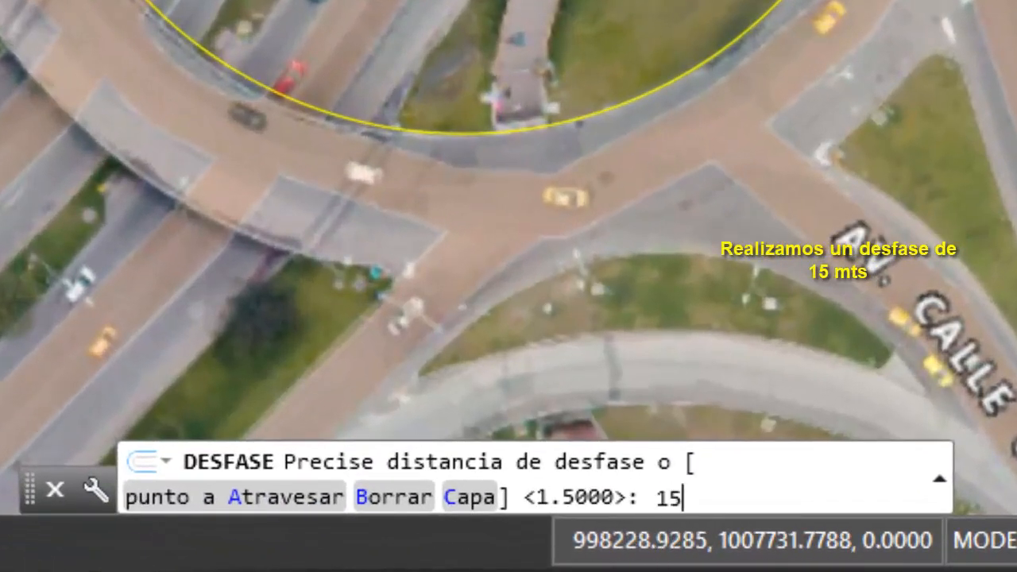
{"action": "type", "text": "15"}
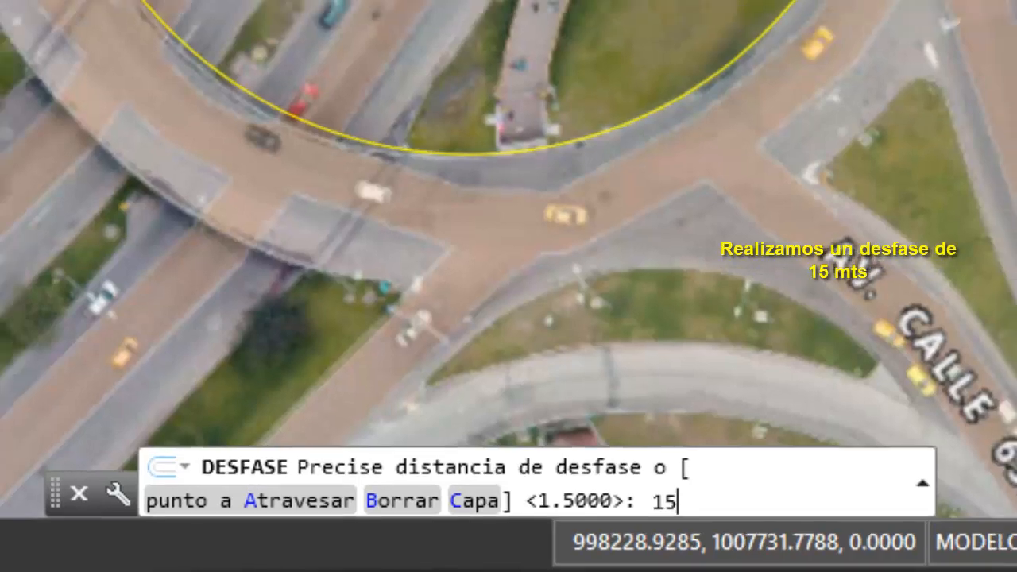
{"action": "key", "text": "Return"}
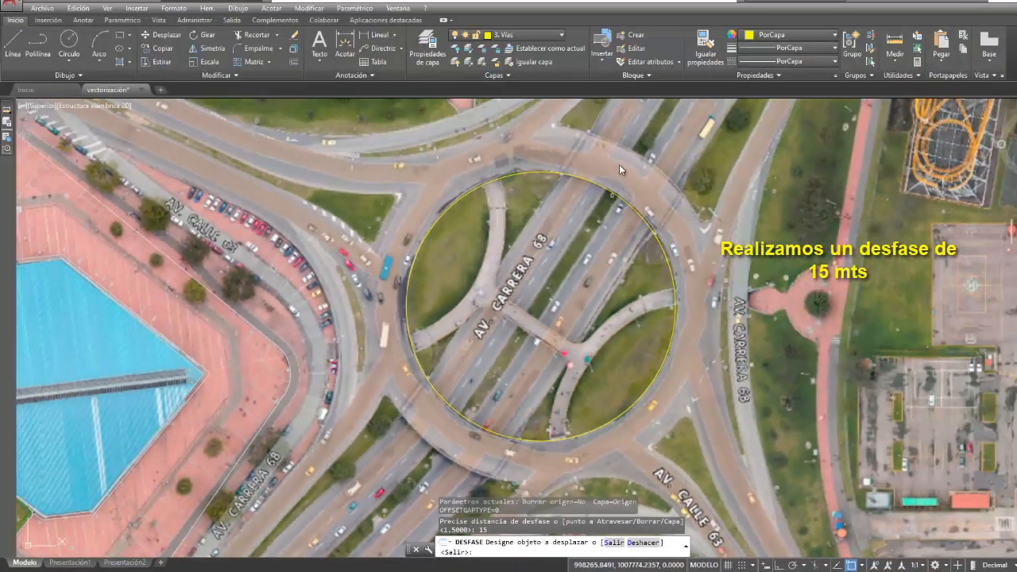
{"action": "scroll", "coordinate": [619, 164], "scroll_direction": "up", "scroll_amount": 2}
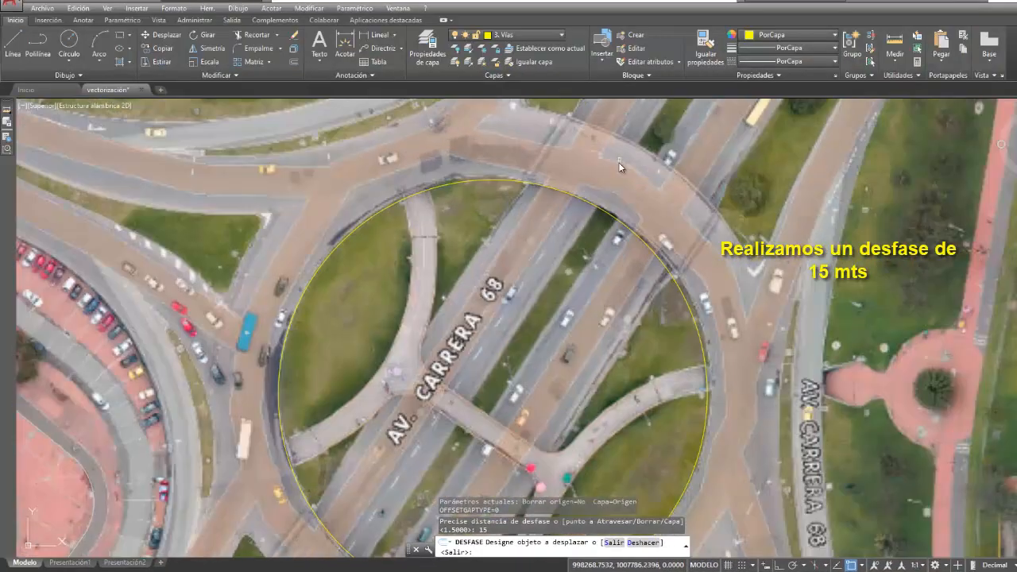
{"action": "left_click", "coordinate": [605, 206]}
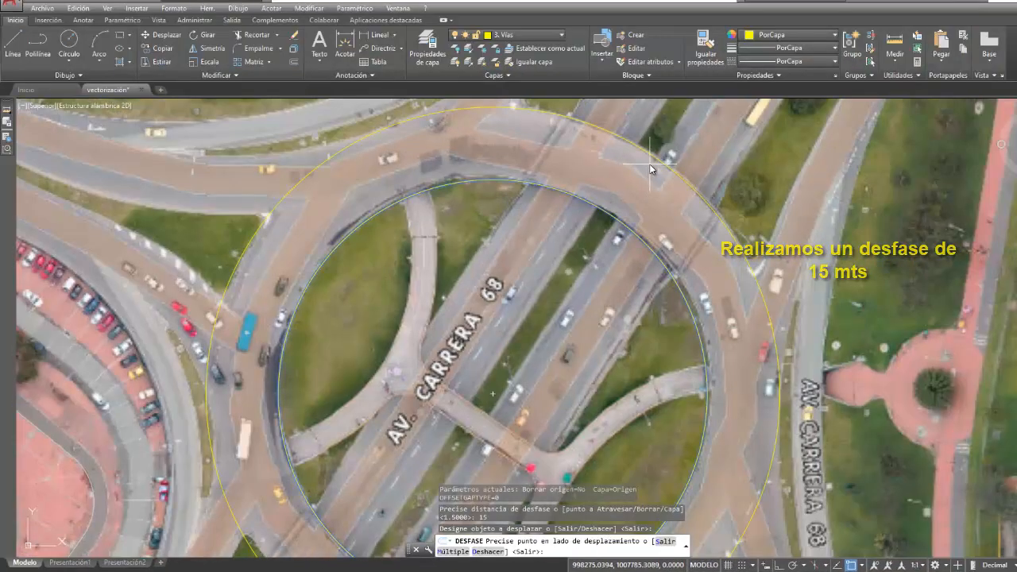
{"action": "left_click", "coordinate": [509, 334]}
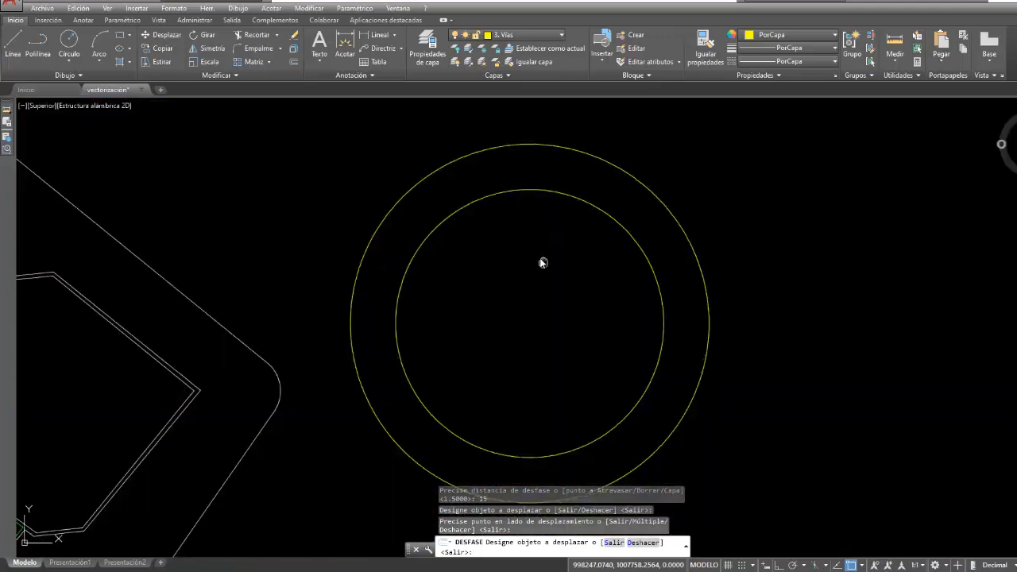
- Start a polyline along the west edge of Av. Carrera 68's median, from the image's south border to the roundabout's inner circle
{"action": "middle_click_drag", "start_coordinate": [543, 263], "coordinate": [504, 227]}
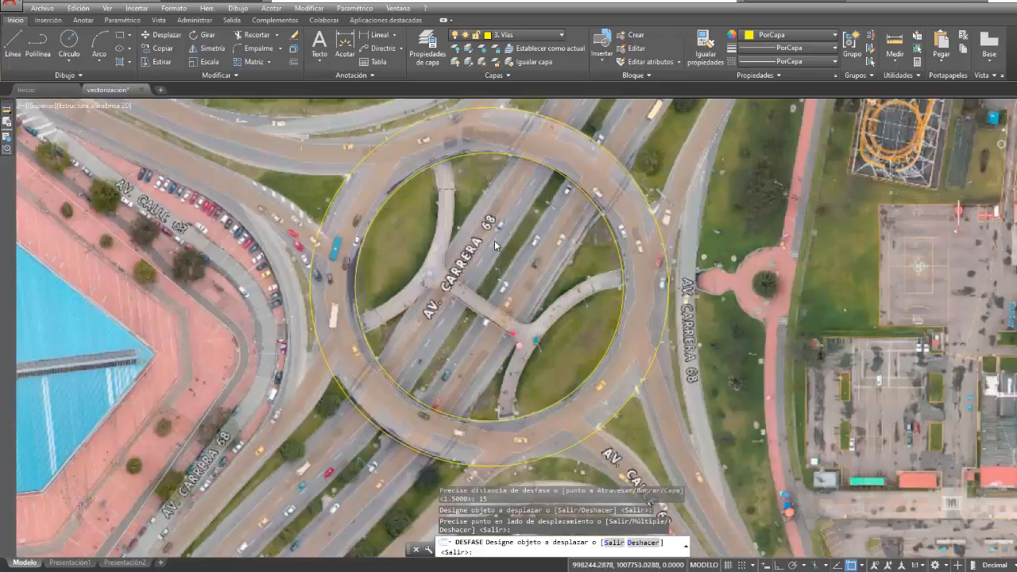
{"action": "scroll", "coordinate": [469, 286], "scroll_direction": "down", "scroll_amount": 2}
{"action": "middle_click_drag", "start_coordinate": [467, 288], "coordinate": [554, 209]}
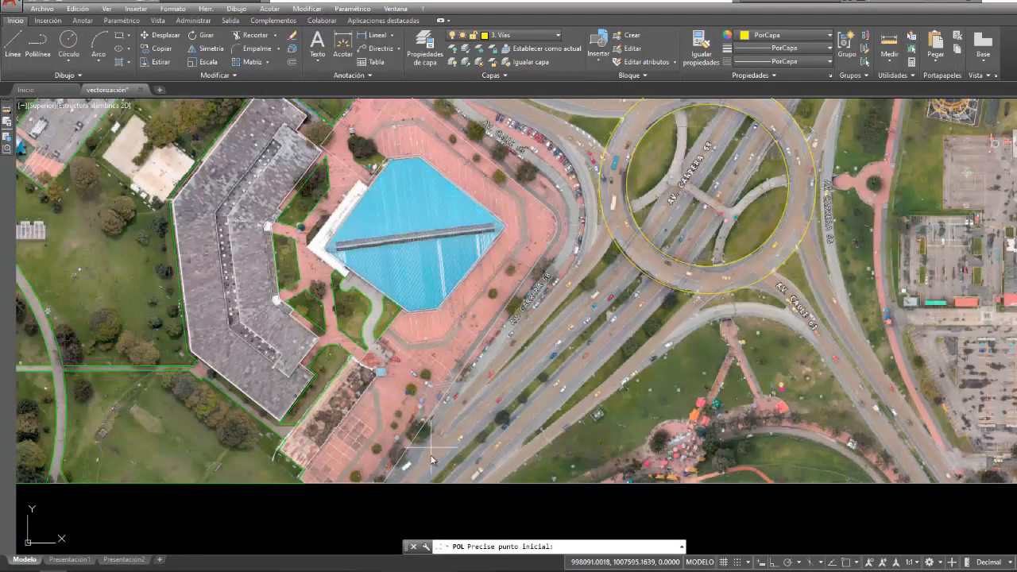
{"action": "left_click", "coordinate": [428, 482]}
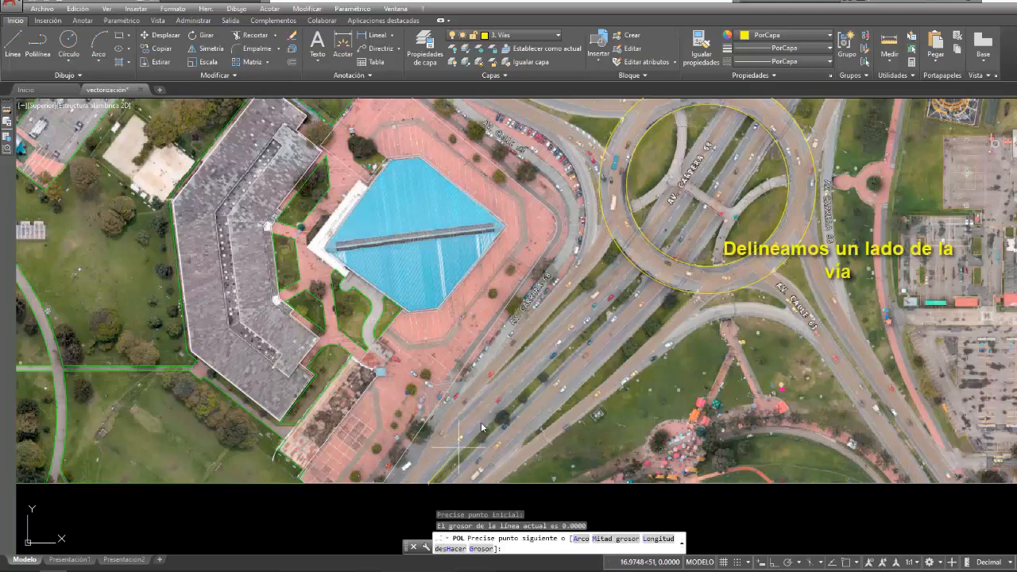
{"action": "left_click", "coordinate": [642, 275]}
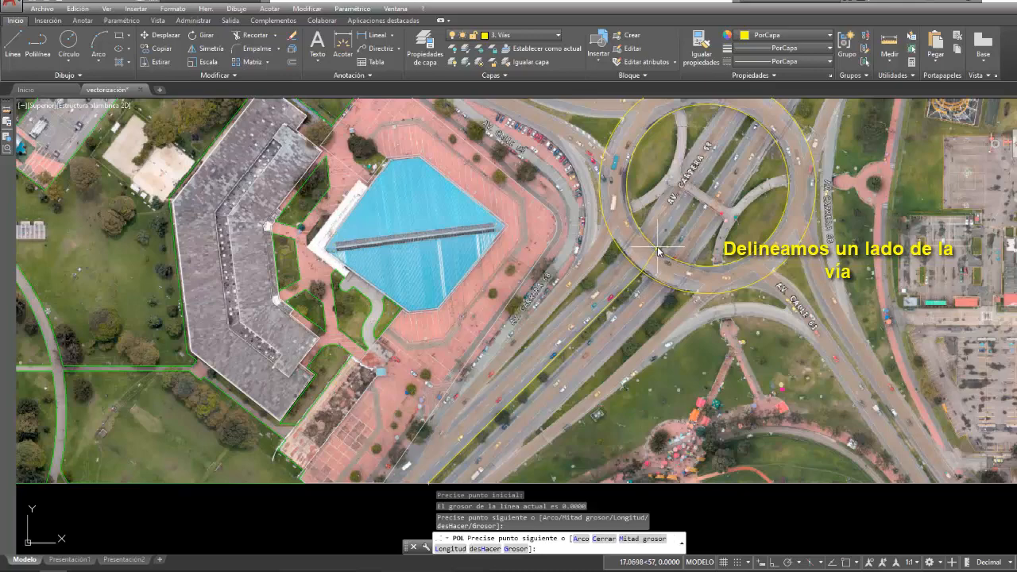
{"action": "scroll", "coordinate": [658, 252], "scroll_direction": "up", "scroll_amount": 5}
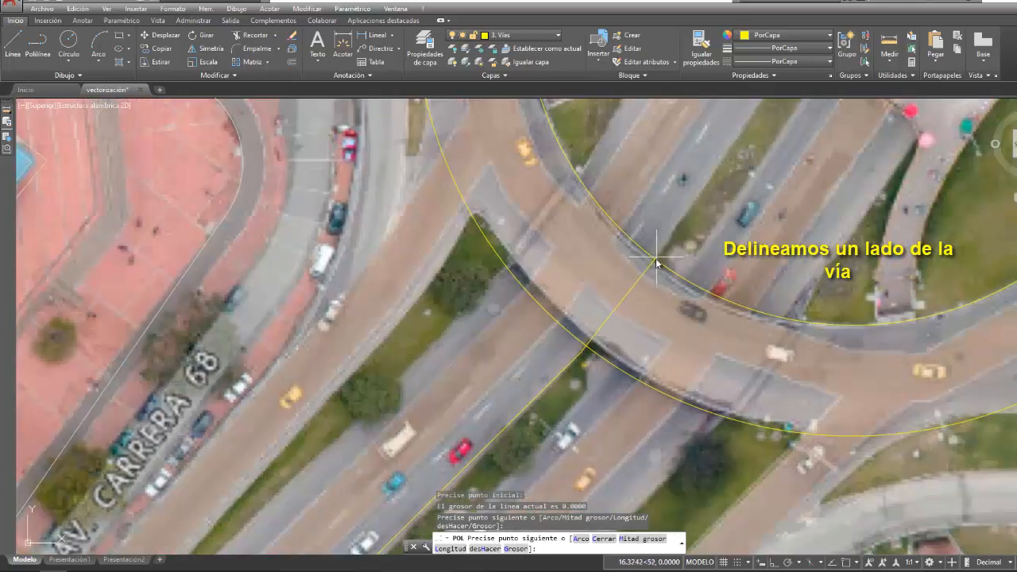
{"action": "left_click", "coordinate": [657, 258]}
{"action": "scroll", "coordinate": [708, 244], "scroll_direction": "down", "scroll_amount": 5}
{"action": "middle_click_drag", "start_coordinate": [769, 210], "coordinate": [597, 402]}
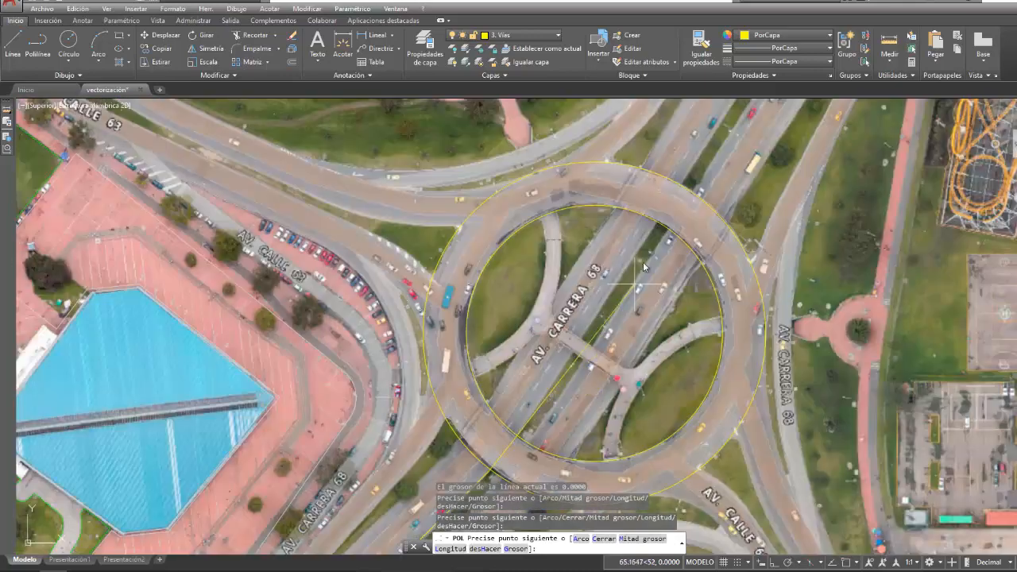
- Continue the polyline across the roundabout and along the median's west edge to the image's north border, and finish it
{"action": "left_click", "coordinate": [657, 223]}
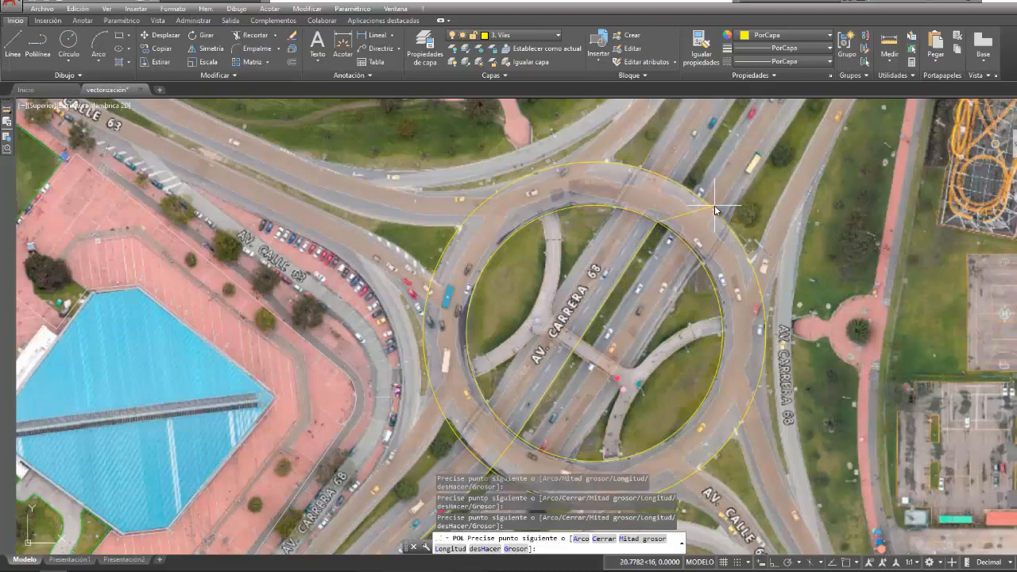
{"action": "scroll", "coordinate": [715, 211], "scroll_direction": "down", "scroll_amount": 2}
{"action": "middle_click_drag", "start_coordinate": [716, 210], "coordinate": [519, 430]}
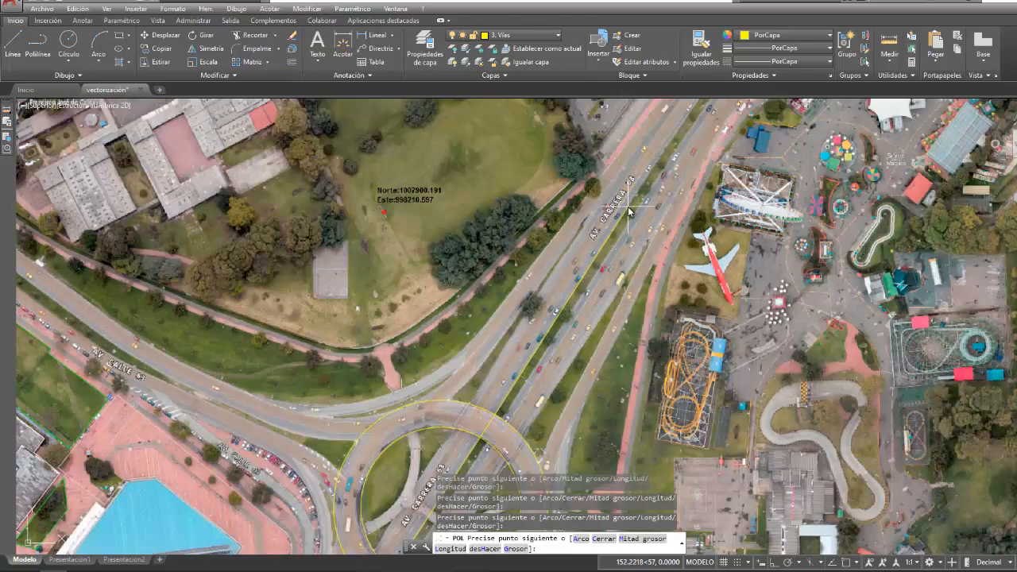
{"action": "scroll", "coordinate": [628, 213], "scroll_direction": "up", "scroll_amount": 3}
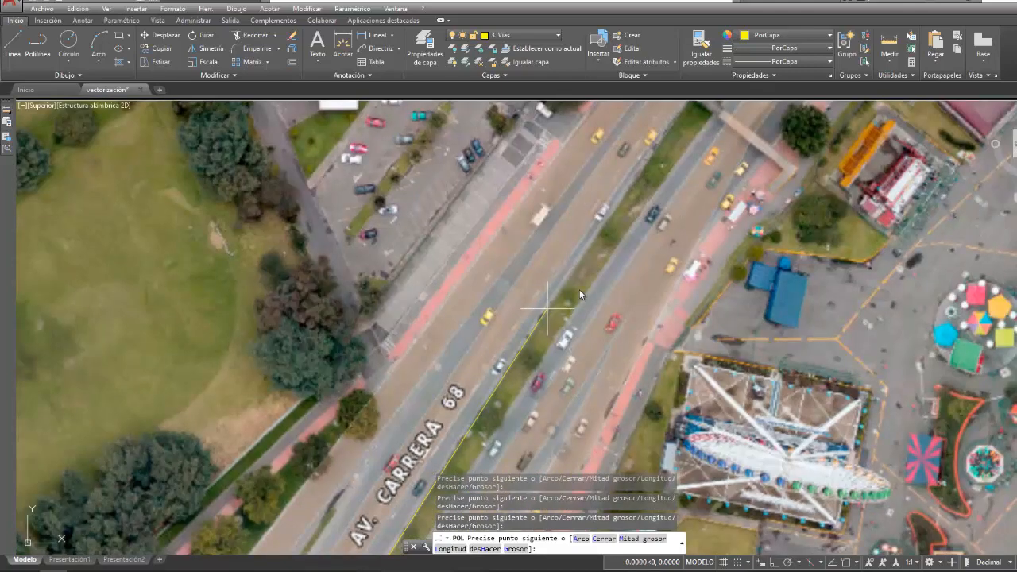
{"action": "scroll", "coordinate": [580, 290], "scroll_direction": "down", "scroll_amount": 3}
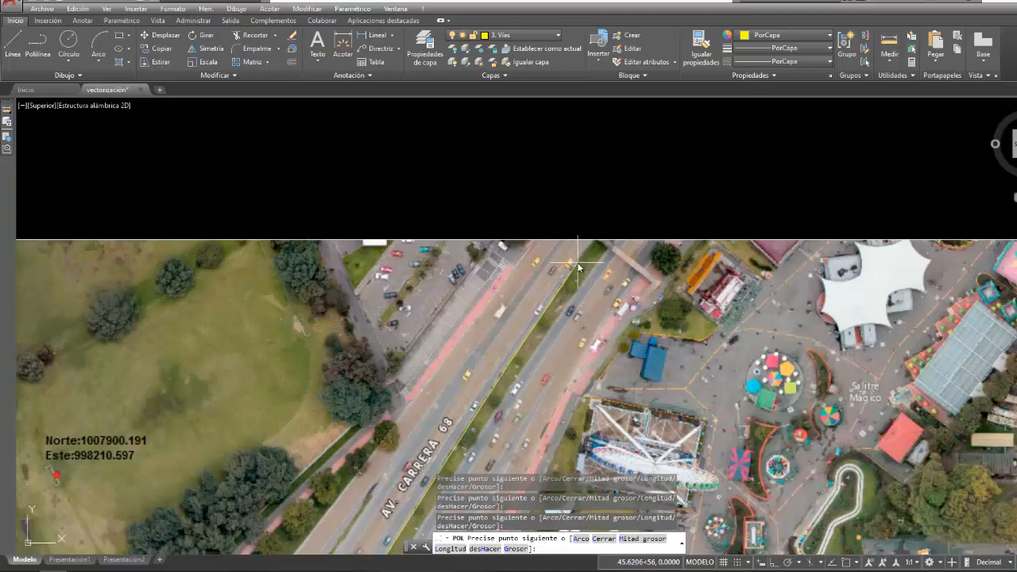
{"action": "scroll", "coordinate": [599, 247], "scroll_direction": "up", "scroll_amount": 2}
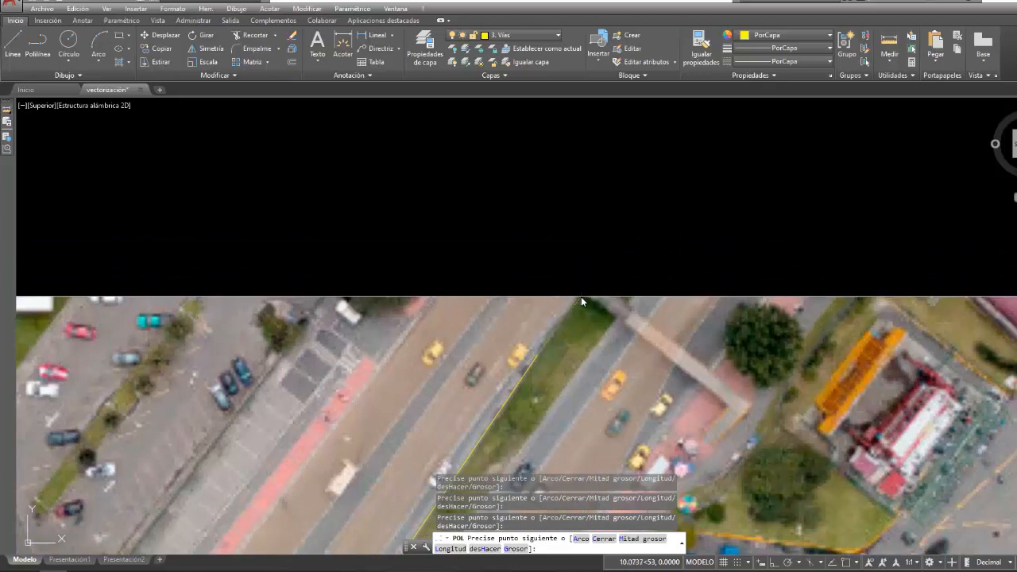
{"action": "scroll", "coordinate": [563, 342], "scroll_direction": "down", "scroll_amount": 8}
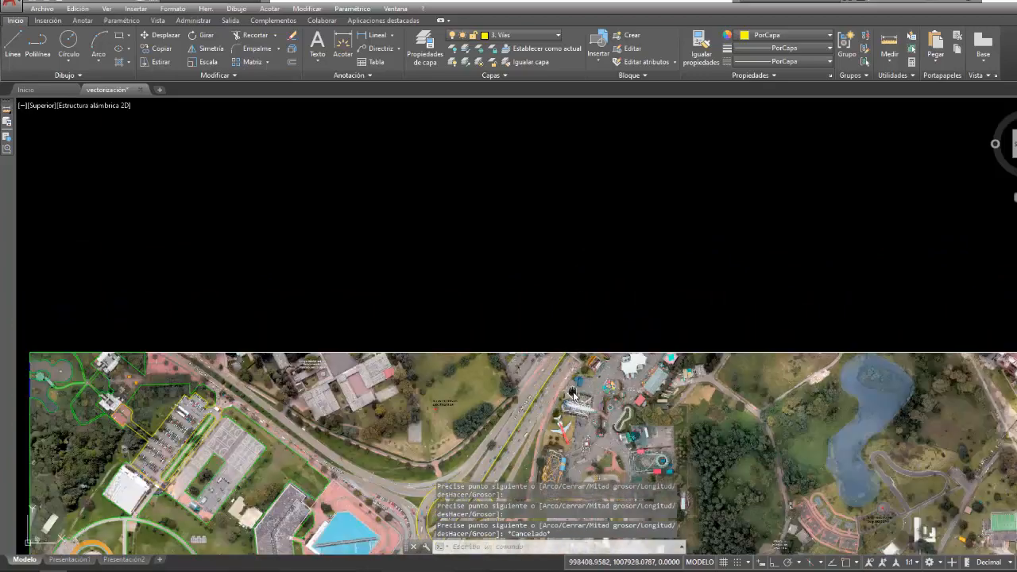
- Offset the traced median edge 15 m to the west to form the outer edge of Av. Carrera 68's western carriageway
{"action": "left_click", "coordinate": [307, 8]}
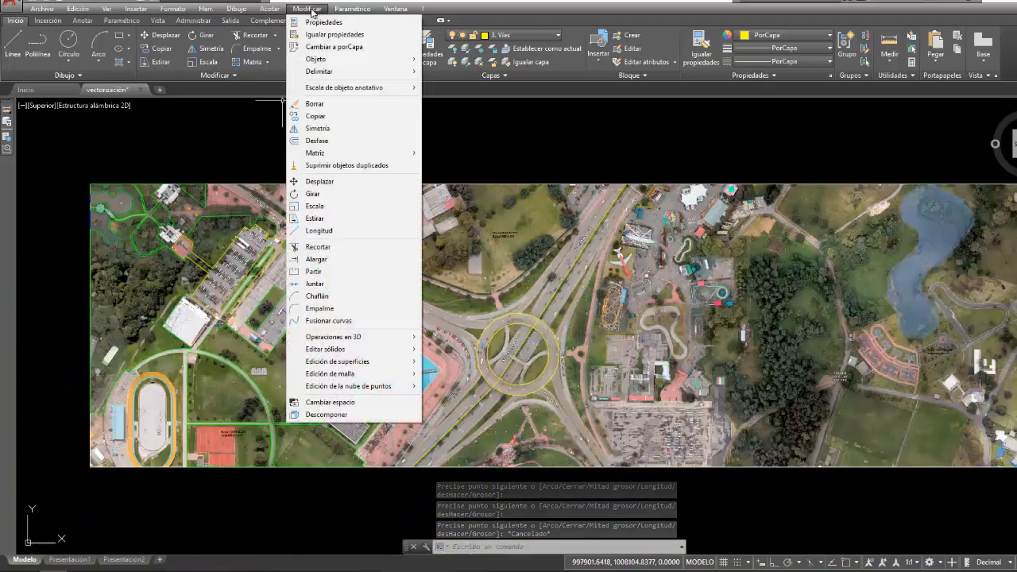
{"action": "left_click", "coordinate": [328, 143]}
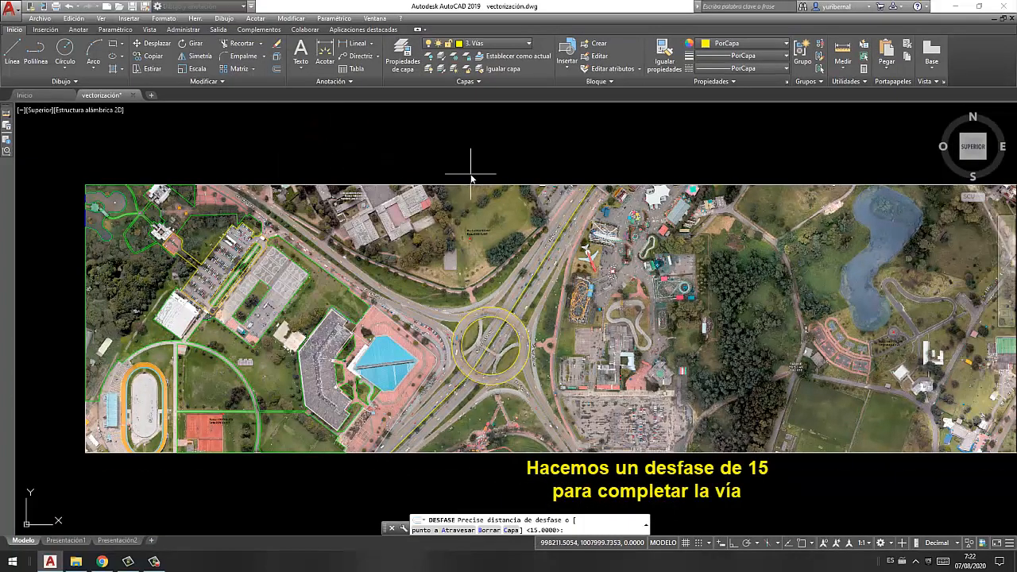
{"action": "key", "text": "Return"}
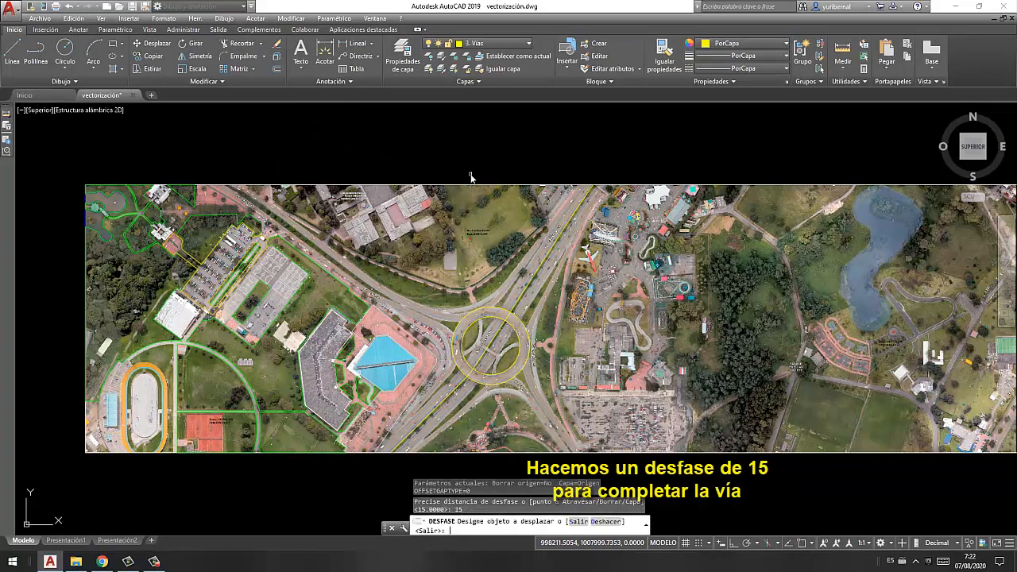
{"action": "left_click", "coordinate": [543, 260]}
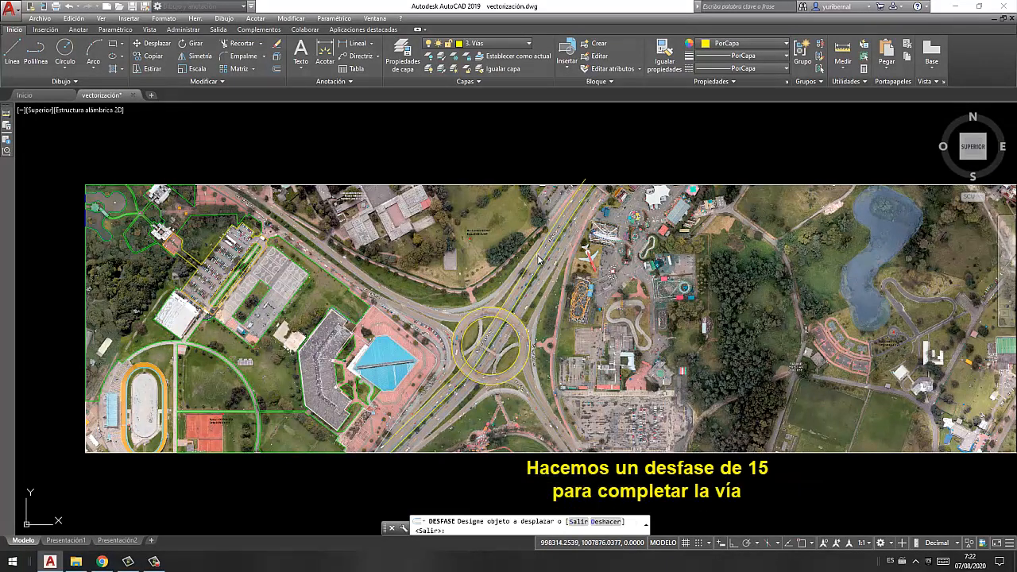
{"action": "scroll", "coordinate": [472, 355], "scroll_direction": "up", "scroll_amount": 6}
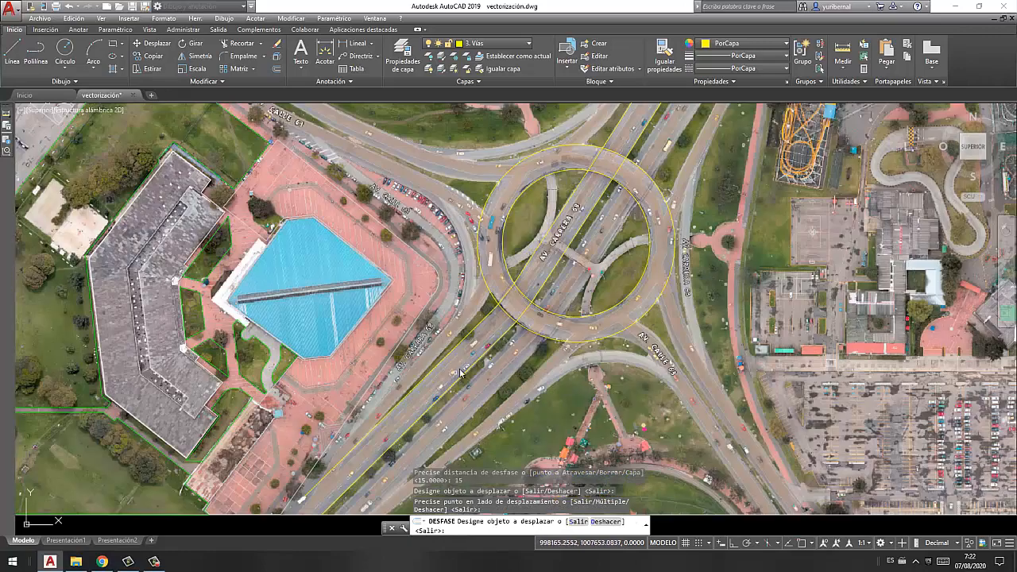
{"action": "scroll", "coordinate": [479, 347], "scroll_direction": "up", "scroll_amount": 2}
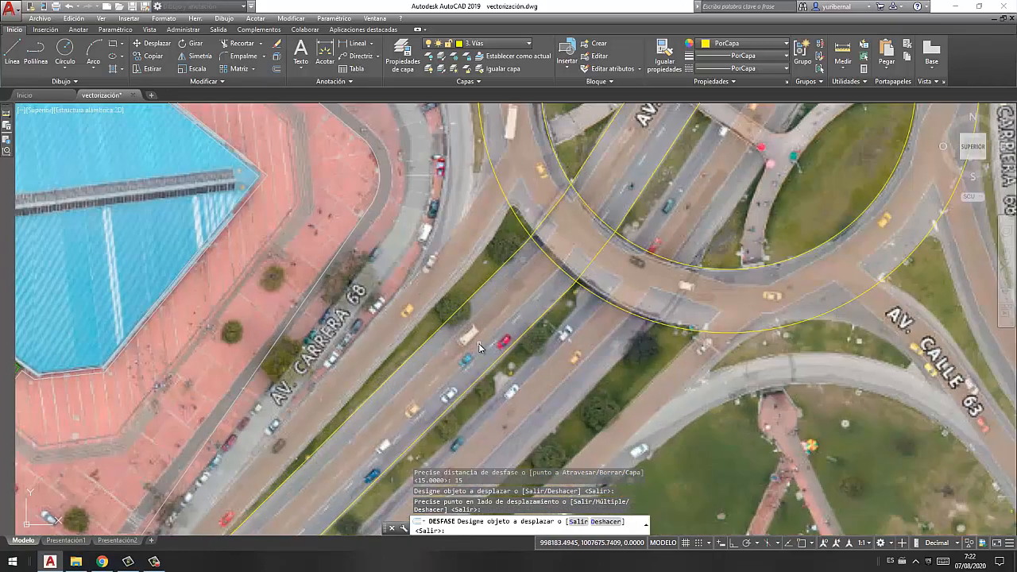
{"action": "scroll", "coordinate": [479, 348], "scroll_direction": "down", "scroll_amount": 8}
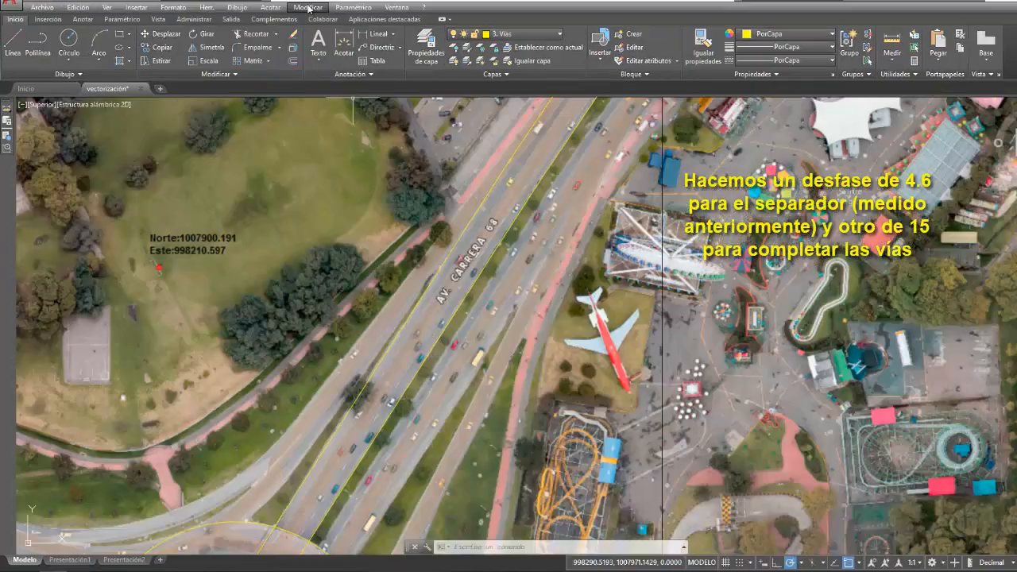
- Offset the traced median edge 4.6 m to the east to form the other side of the median
{"action": "left_click", "coordinate": [290, 17]}
{"action": "left_click", "coordinate": [323, 139]}
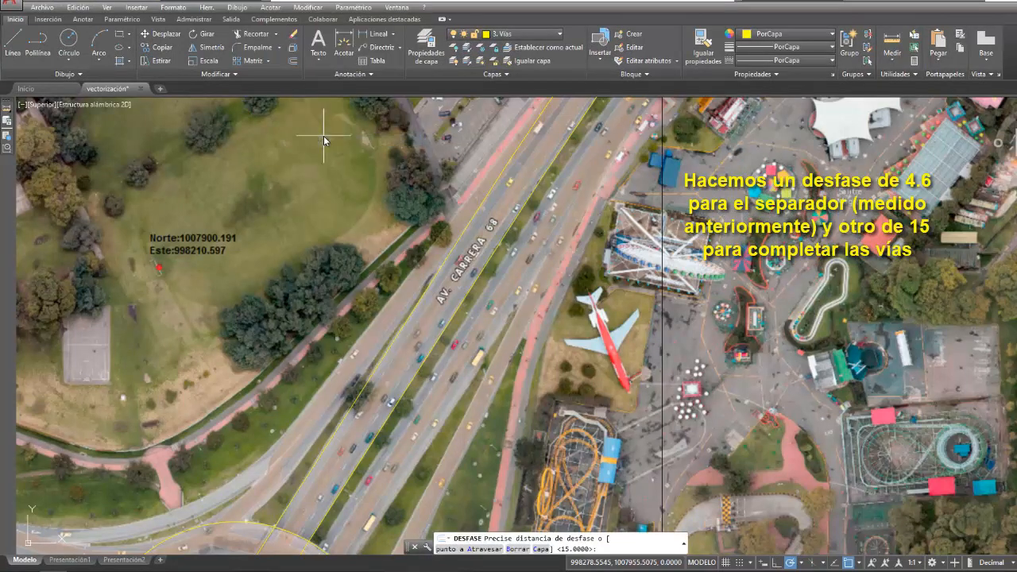
{"action": "key", "text": "Return"}
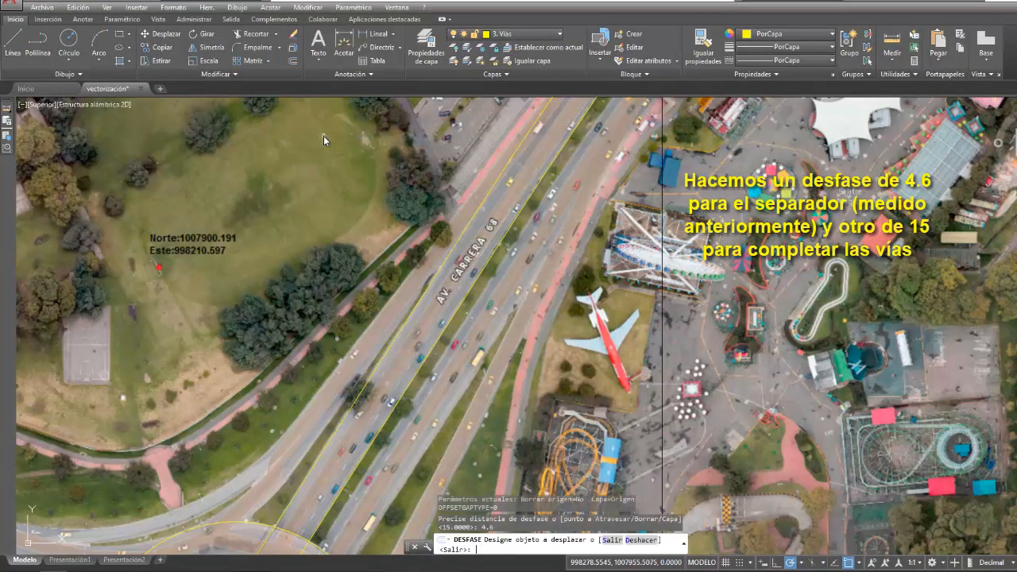
{"action": "left_click", "coordinate": [535, 210]}
{"action": "left_click", "coordinate": [573, 208]}
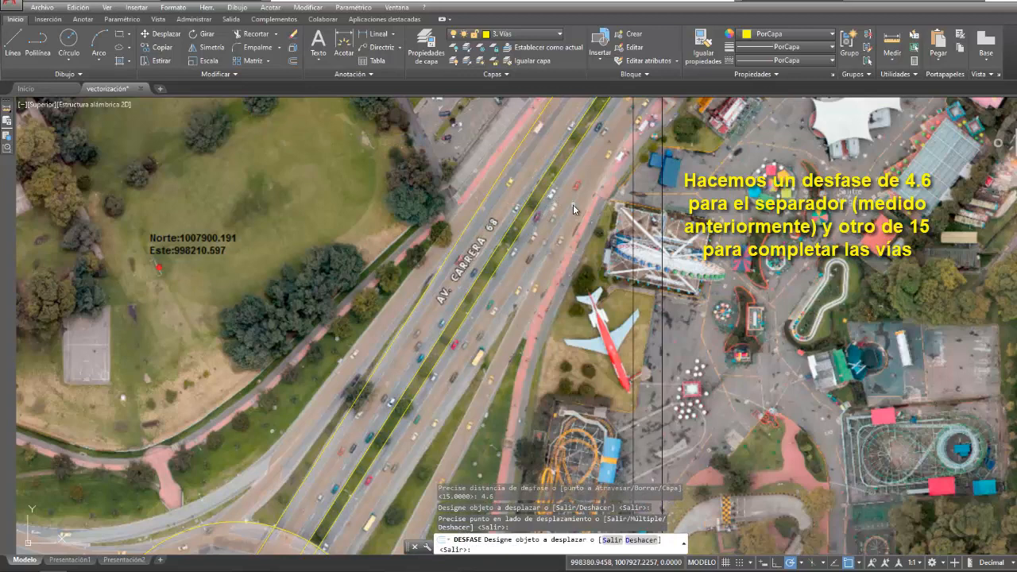
{"action": "key", "text": "Return"}
- Offset the median's east edge 15 m to the east to form the outer edge of the eastern carriageway
{"action": "right_click", "coordinate": [573, 204]}
{"action": "left_click", "coordinate": [589, 213]}
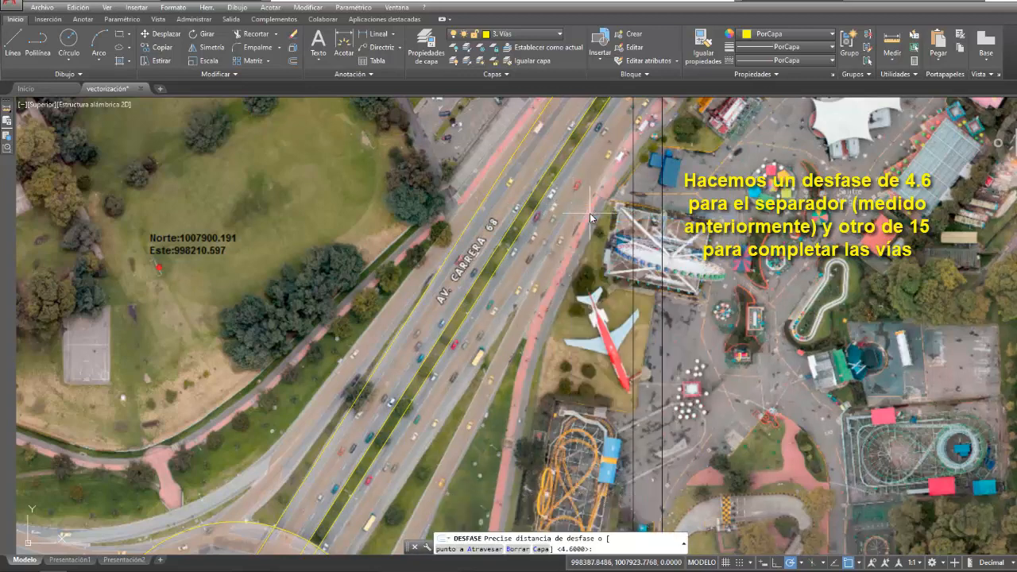
{"action": "type", "text": "15"}
{"action": "key", "text": "Return"}
{"action": "left_click", "coordinate": [537, 211]}
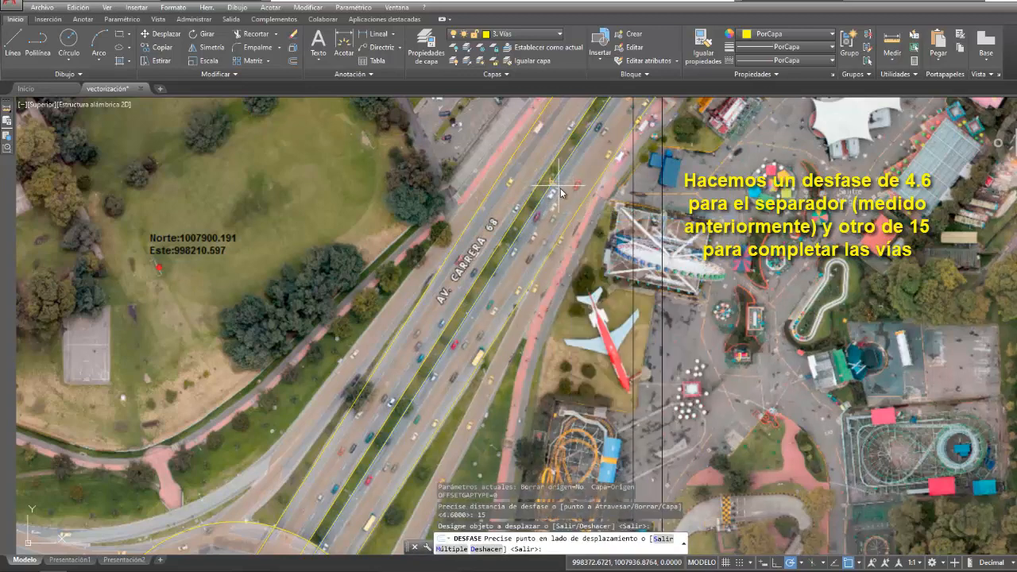
{"action": "left_click", "coordinate": [565, 195]}
- Extend the median's east edge and the eastern carriageway's outer edge to the image's north border
{"action": "scroll", "coordinate": [566, 195], "scroll_direction": "down", "scroll_amount": 4}
{"action": "middle_click_drag", "start_coordinate": [584, 192], "coordinate": [539, 273]}
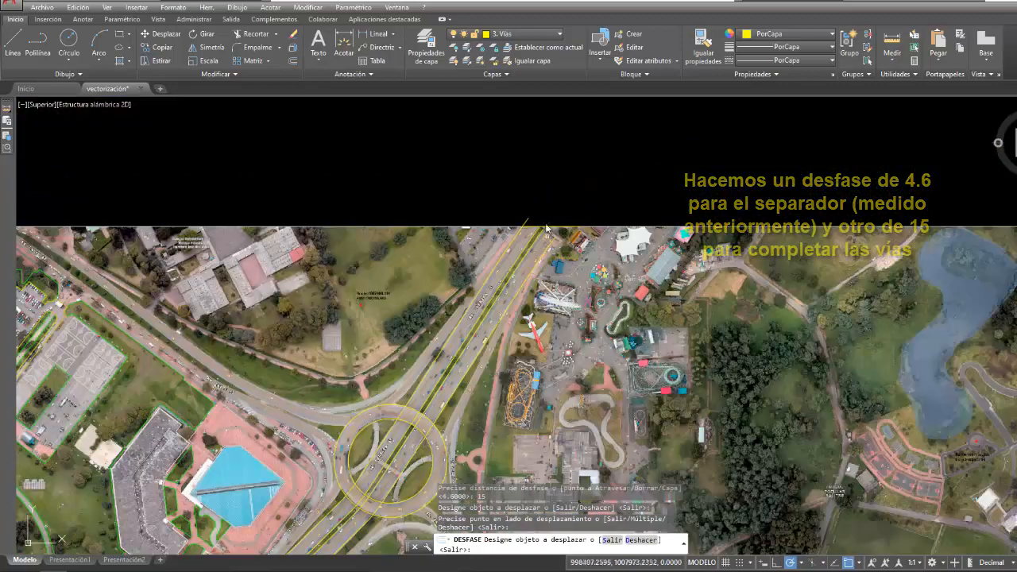
{"action": "scroll", "coordinate": [544, 210], "scroll_direction": "up", "scroll_amount": 4}
{"action": "left_click", "coordinate": [315, 8]}
{"action": "left_click", "coordinate": [315, 9]}
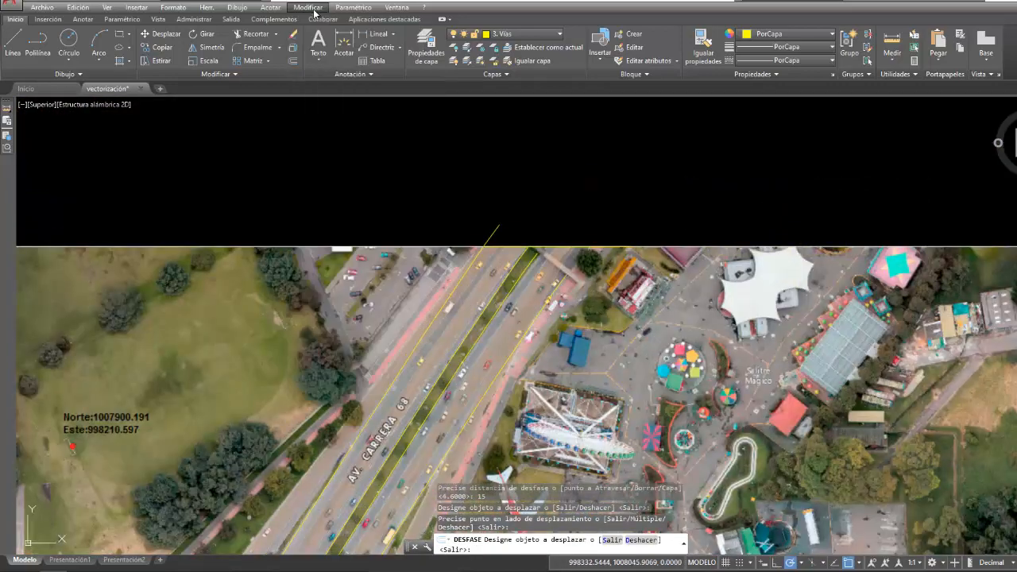
{"action": "left_click", "coordinate": [314, 9]}
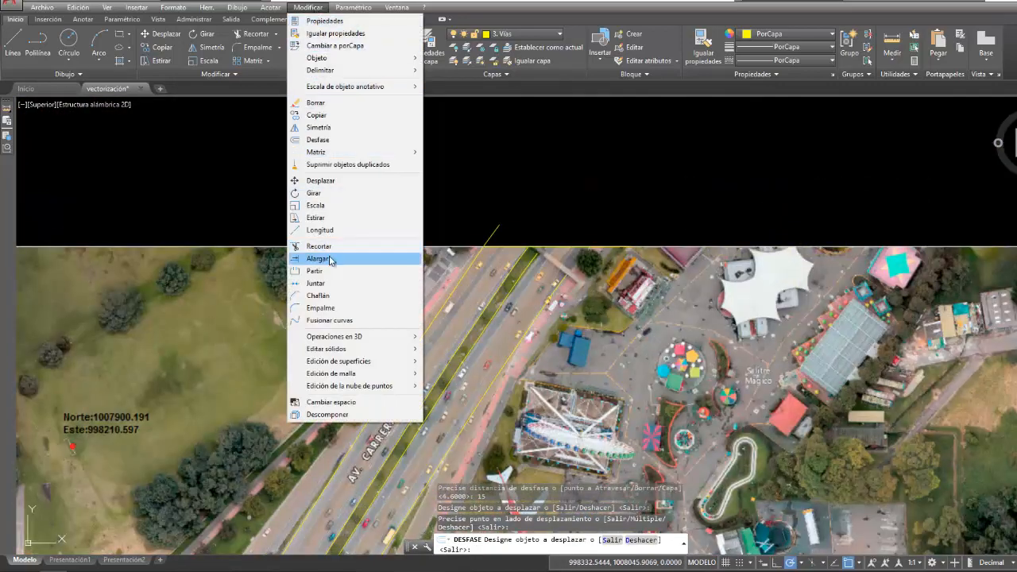
{"action": "left_click", "coordinate": [319, 259]}
{"action": "left_click", "coordinate": [548, 246]}
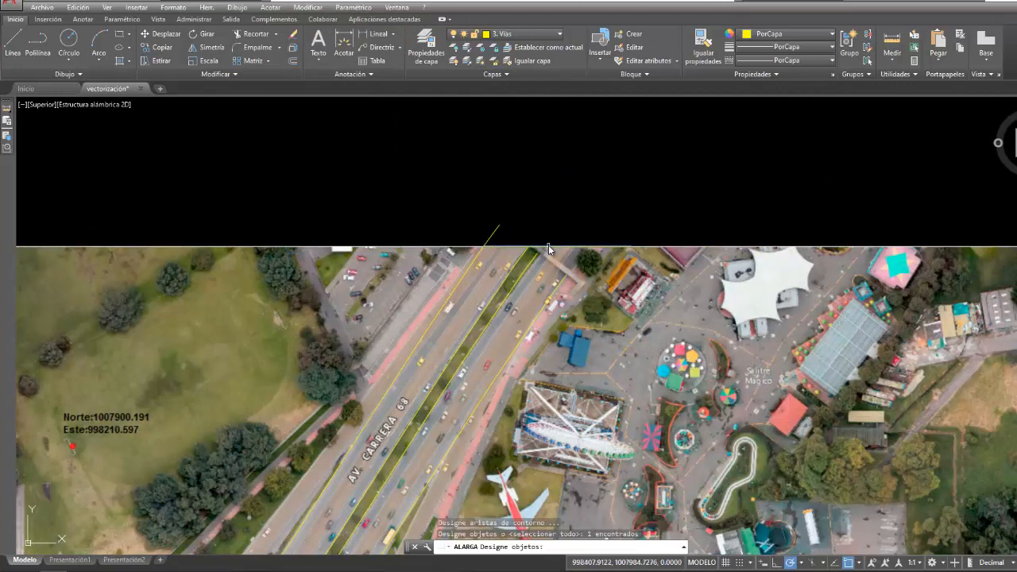
{"action": "key", "text": "Return"}
{"action": "left_click", "coordinate": [531, 257]}
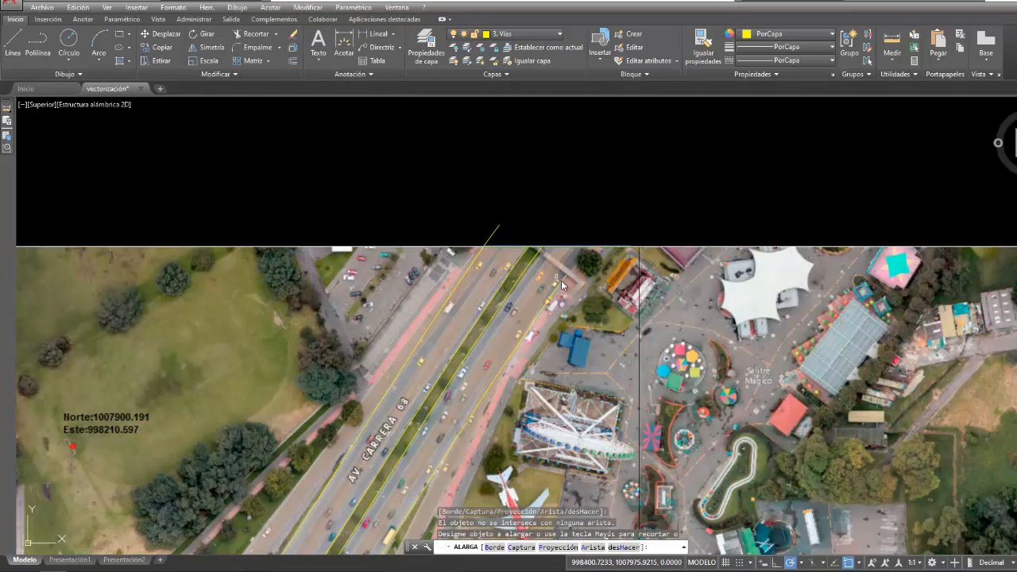
{"action": "scroll", "coordinate": [531, 251], "scroll_direction": "up", "scroll_amount": 3}
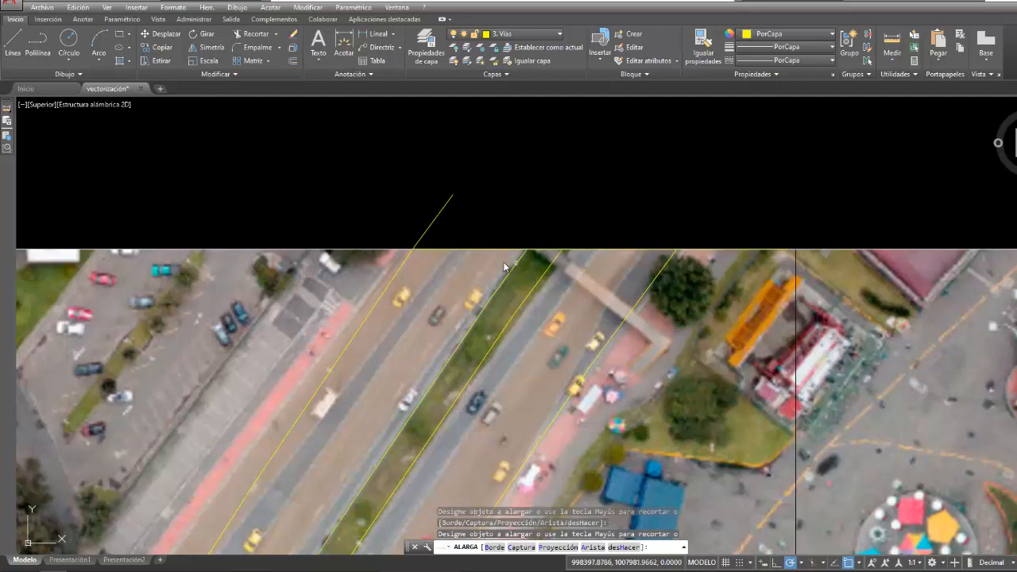
{"action": "key", "text": "Escape"}
- Pull the overshooting end of the western carriageway's outer edge back to the image's north border
{"action": "left_click", "coordinate": [453, 198]}
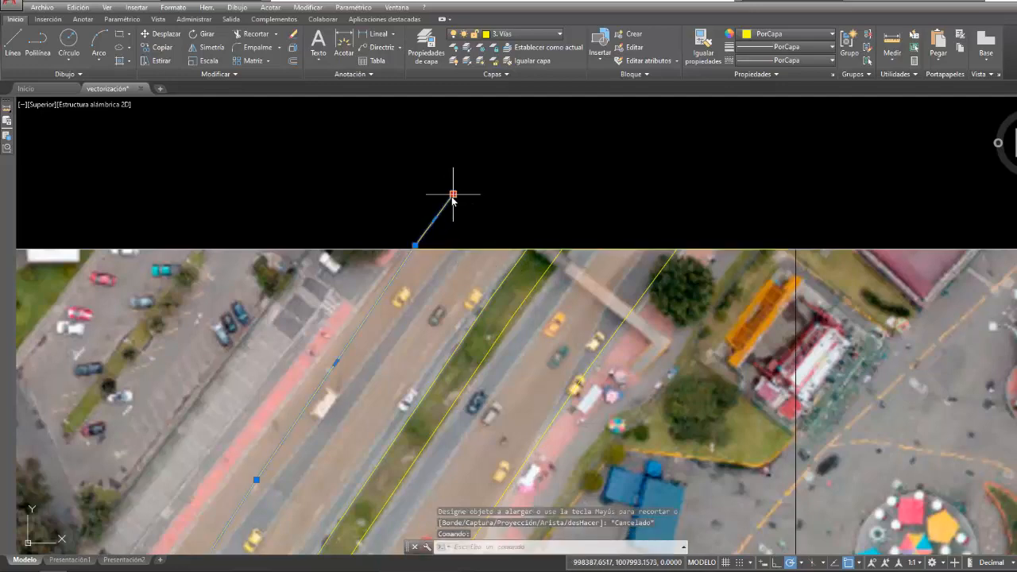
{"action": "left_click", "coordinate": [454, 198]}
{"action": "left_click", "coordinate": [421, 244]}
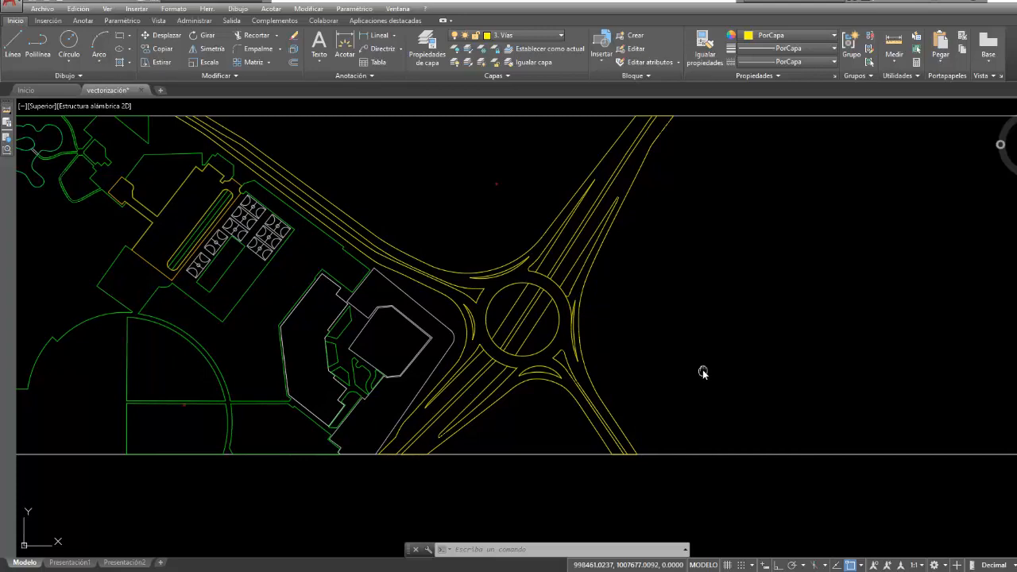
- Turn off the layer 1. Ráster to show only the traced linework of the whole area
{"action": "middle_click_drag", "start_coordinate": [703, 371], "coordinate": [702, 377]}
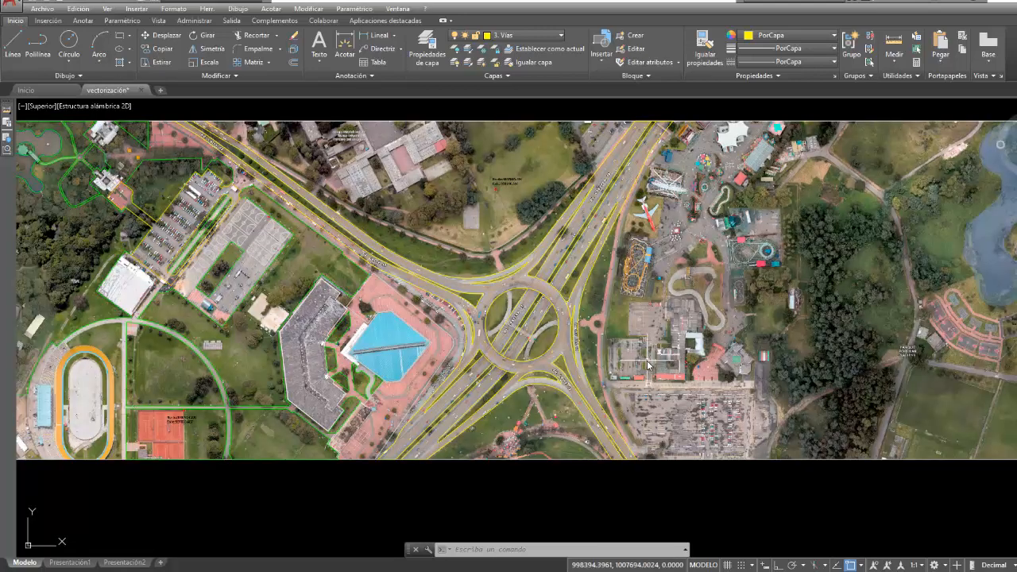
{"action": "scroll", "coordinate": [703, 378], "scroll_direction": "up", "scroll_amount": 4}
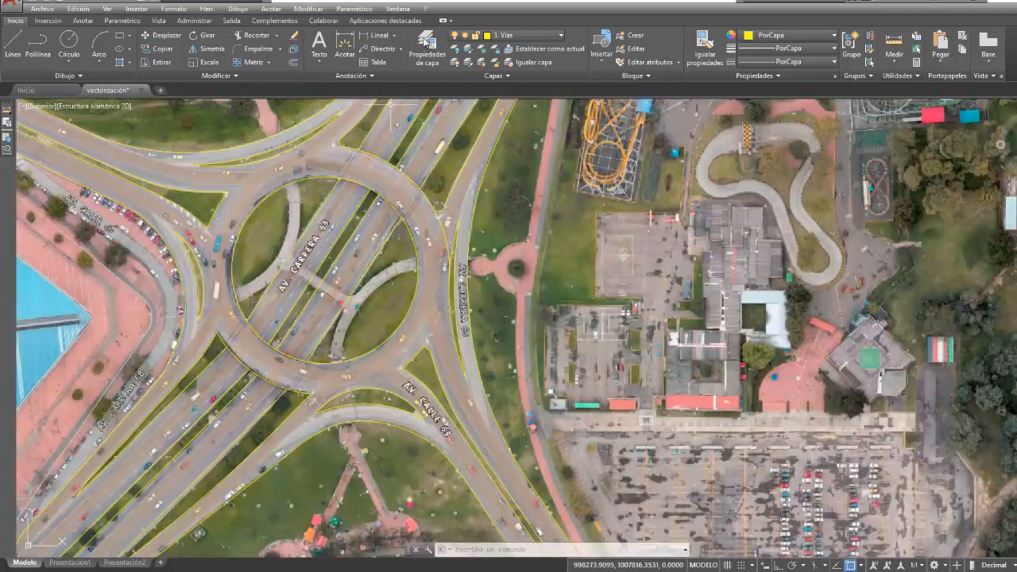
{"action": "left_click", "coordinate": [466, 36]}
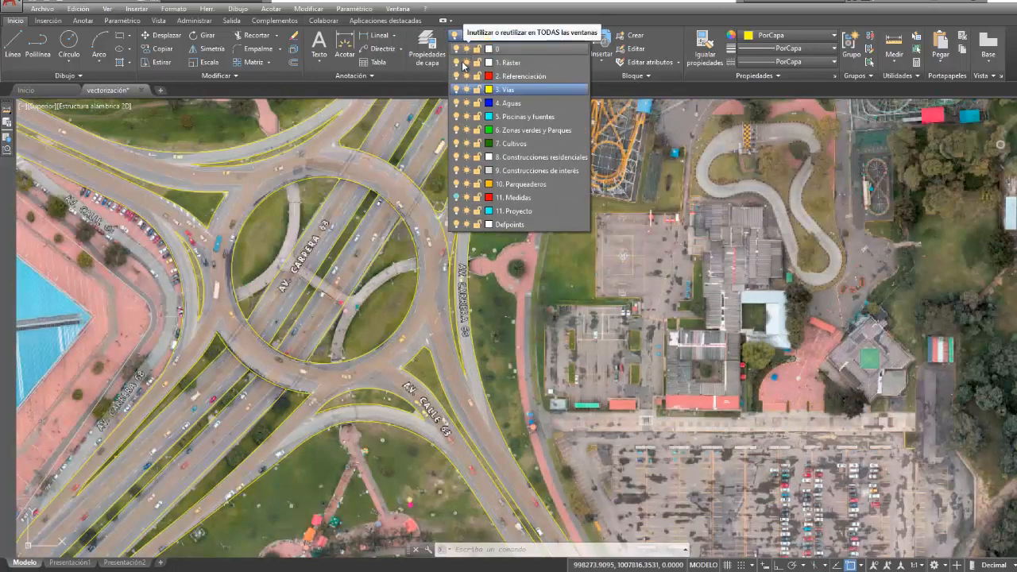
{"action": "left_click", "coordinate": [461, 63]}
{"action": "scroll", "coordinate": [477, 314], "scroll_direction": "down", "scroll_amount": 3}
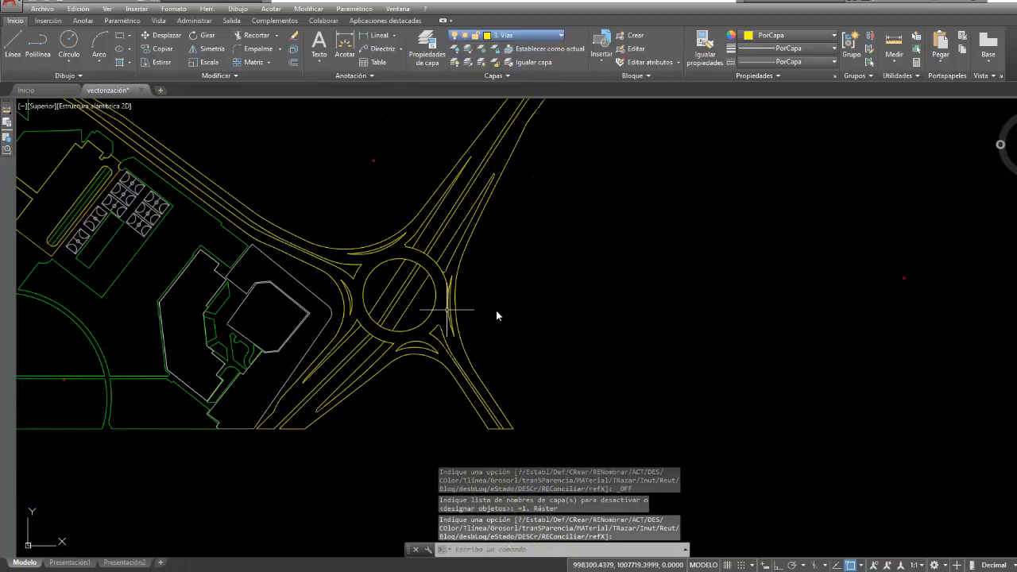
{"action": "scroll", "coordinate": [591, 334], "scroll_direction": "down", "scroll_amount": 4}
{"action": "scroll", "coordinate": [577, 320], "scroll_direction": "up", "scroll_amount": 2}
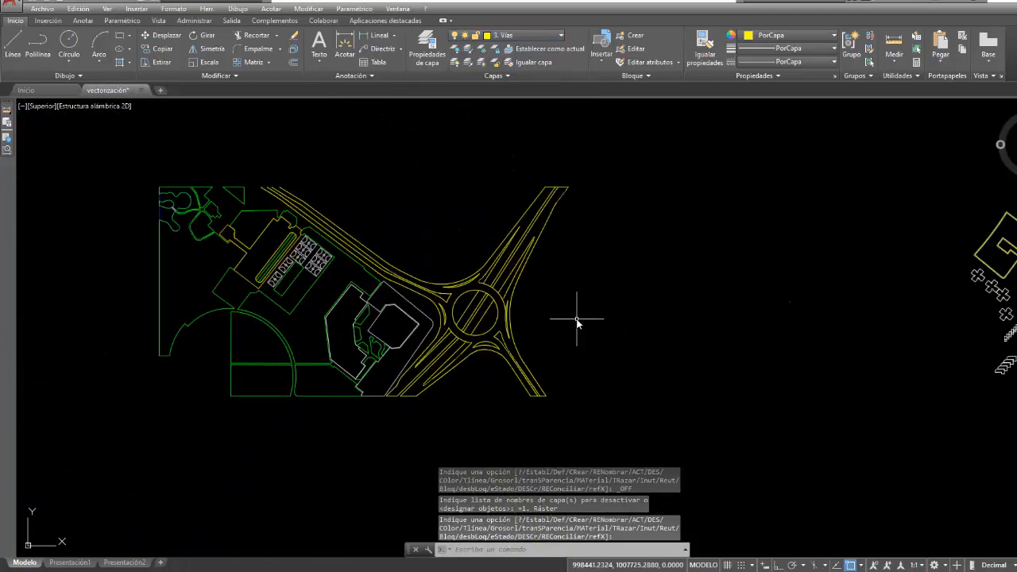